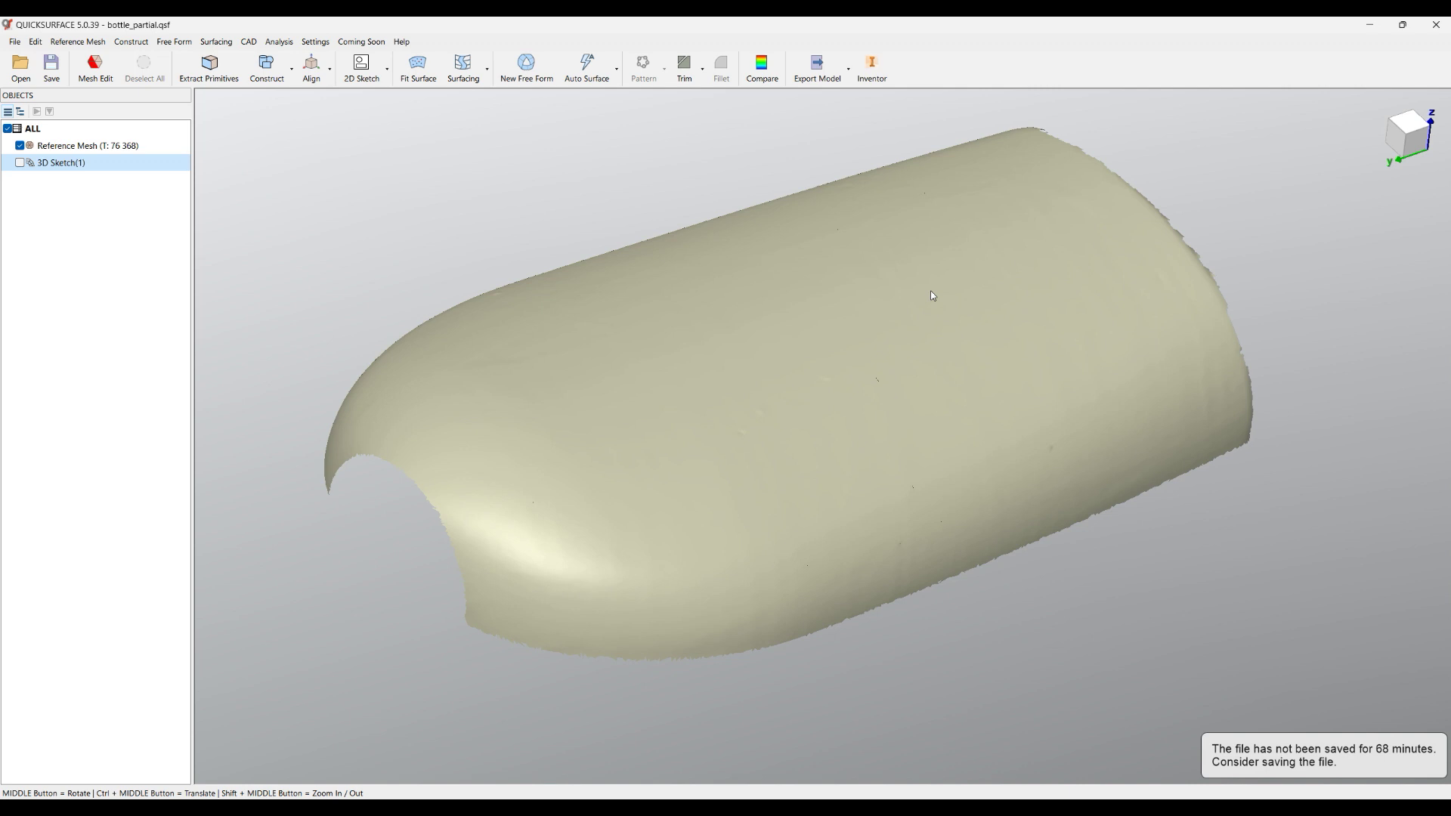
Start a new 3D Sketch on the bottle mesh from the Surfacing command list.
click(487, 72)
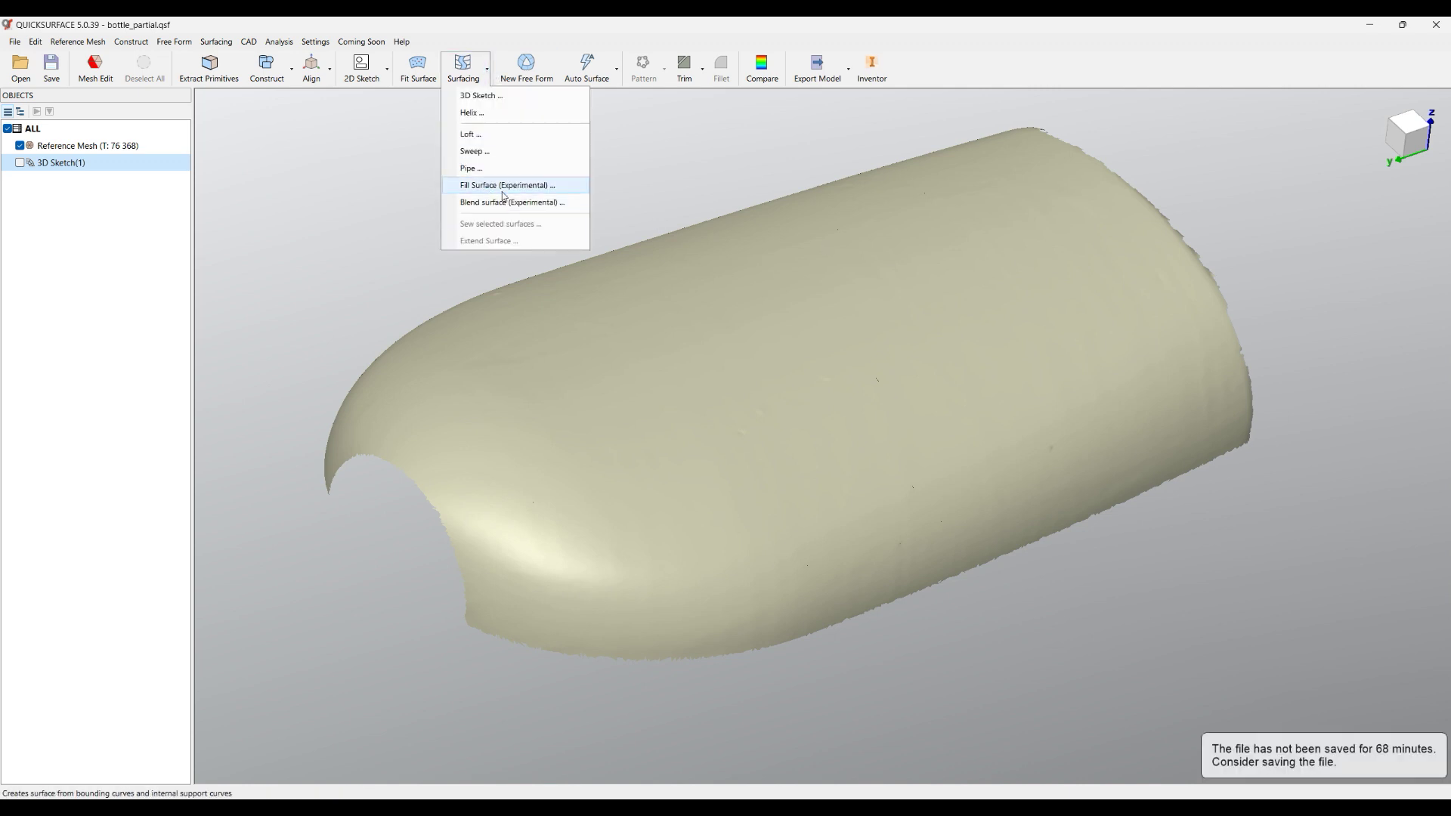
click(1020, 80)
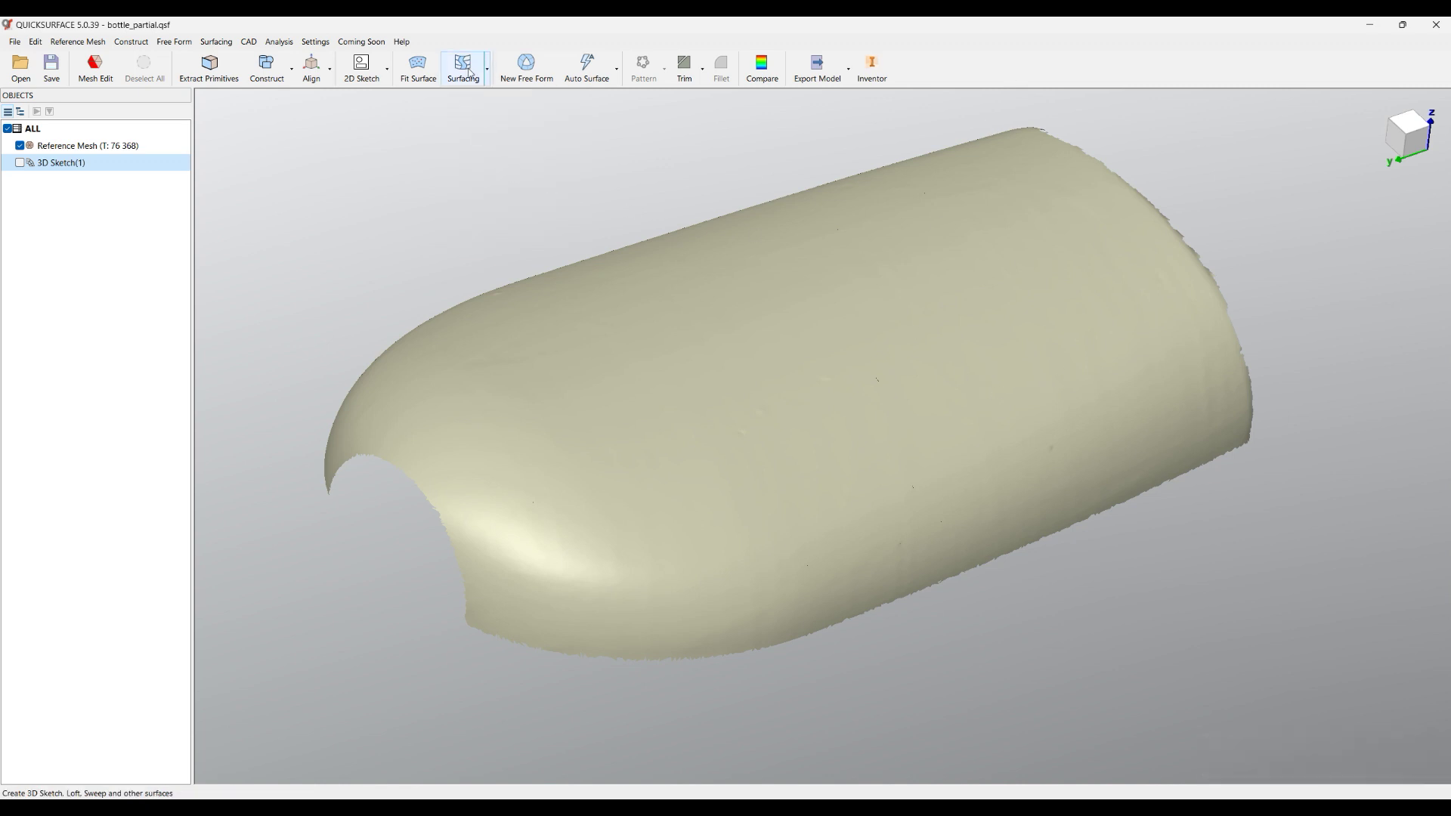
click(469, 73)
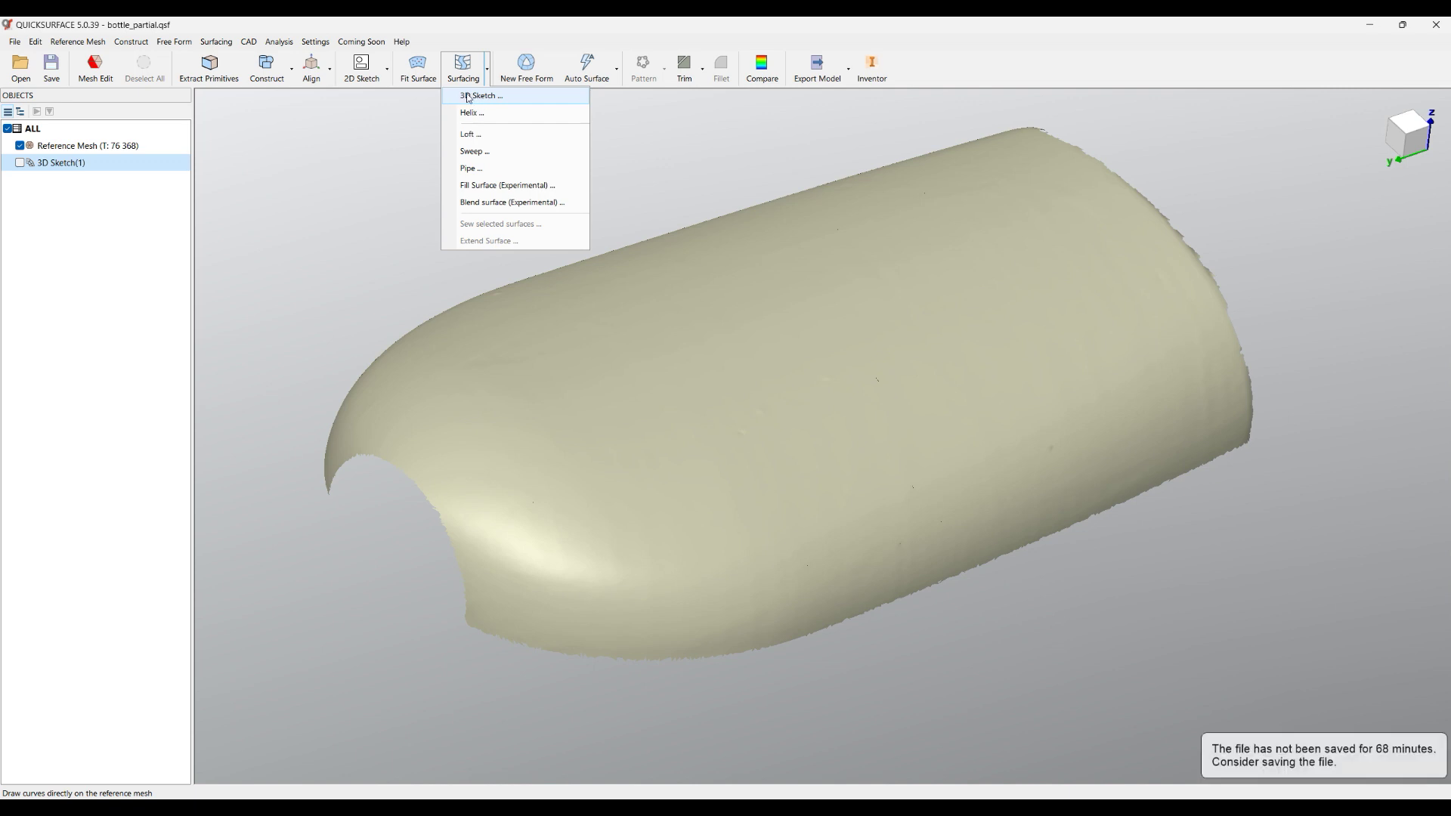
click(468, 97)
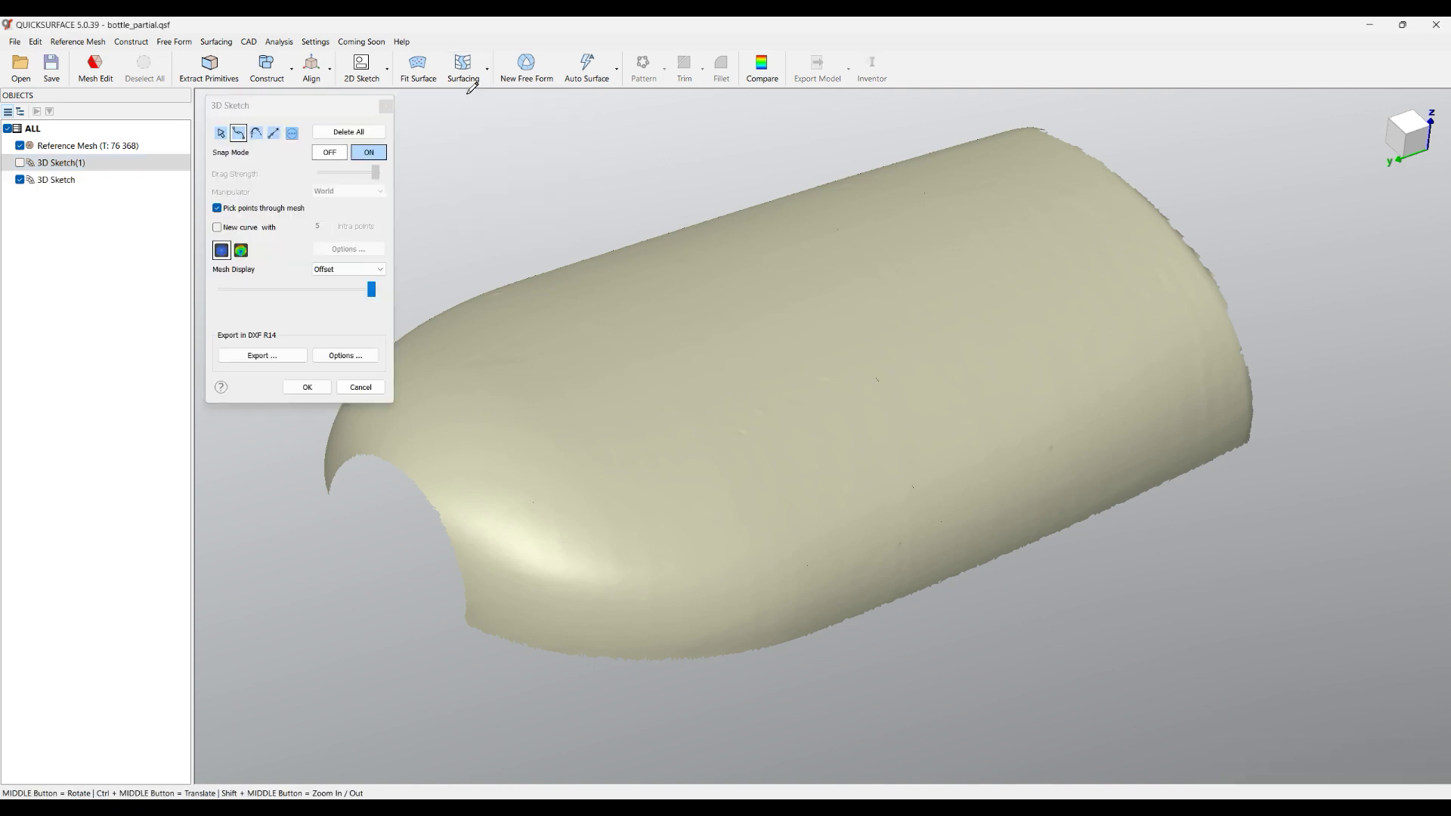
Trace the sketch curve along the lower edge, to the right corner, and around the arched opening.
click(478, 625)
click(776, 640)
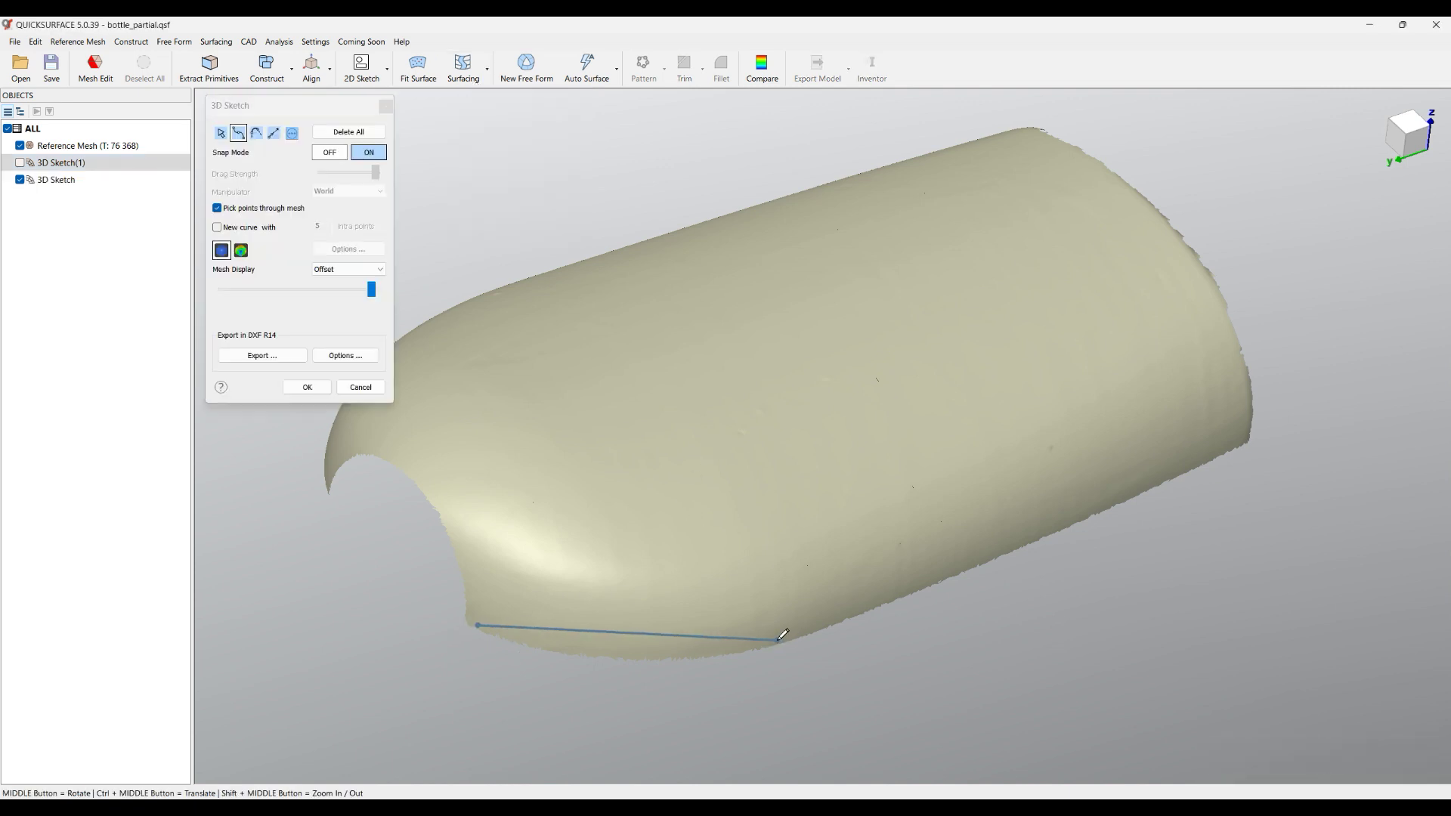
click(1249, 434)
mouse_move(1252, 434)
middle_down()
mouse_move(1150, 674)
mouse_move(628, 684)
middle_up()
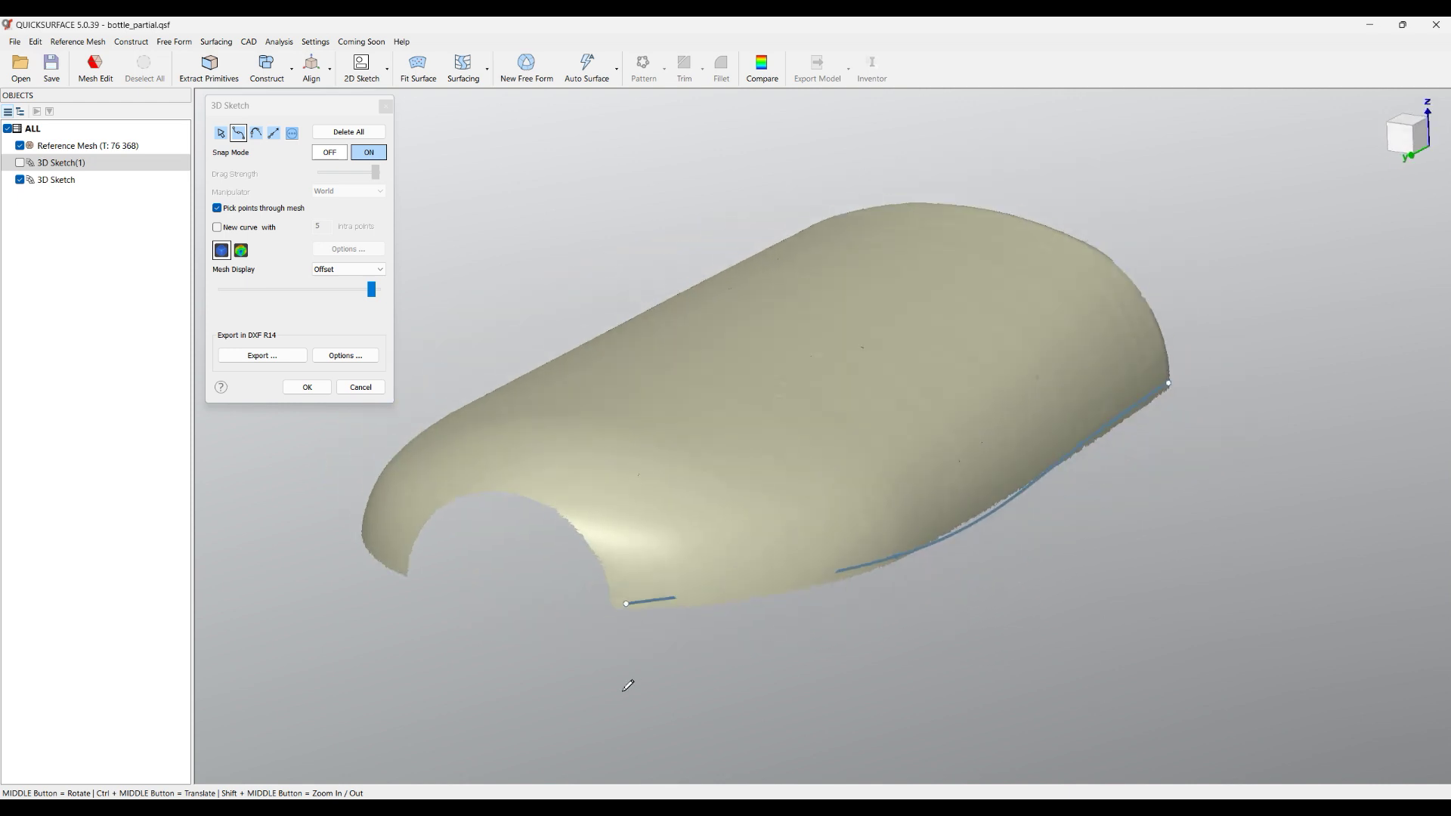
click(626, 603)
click(534, 490)
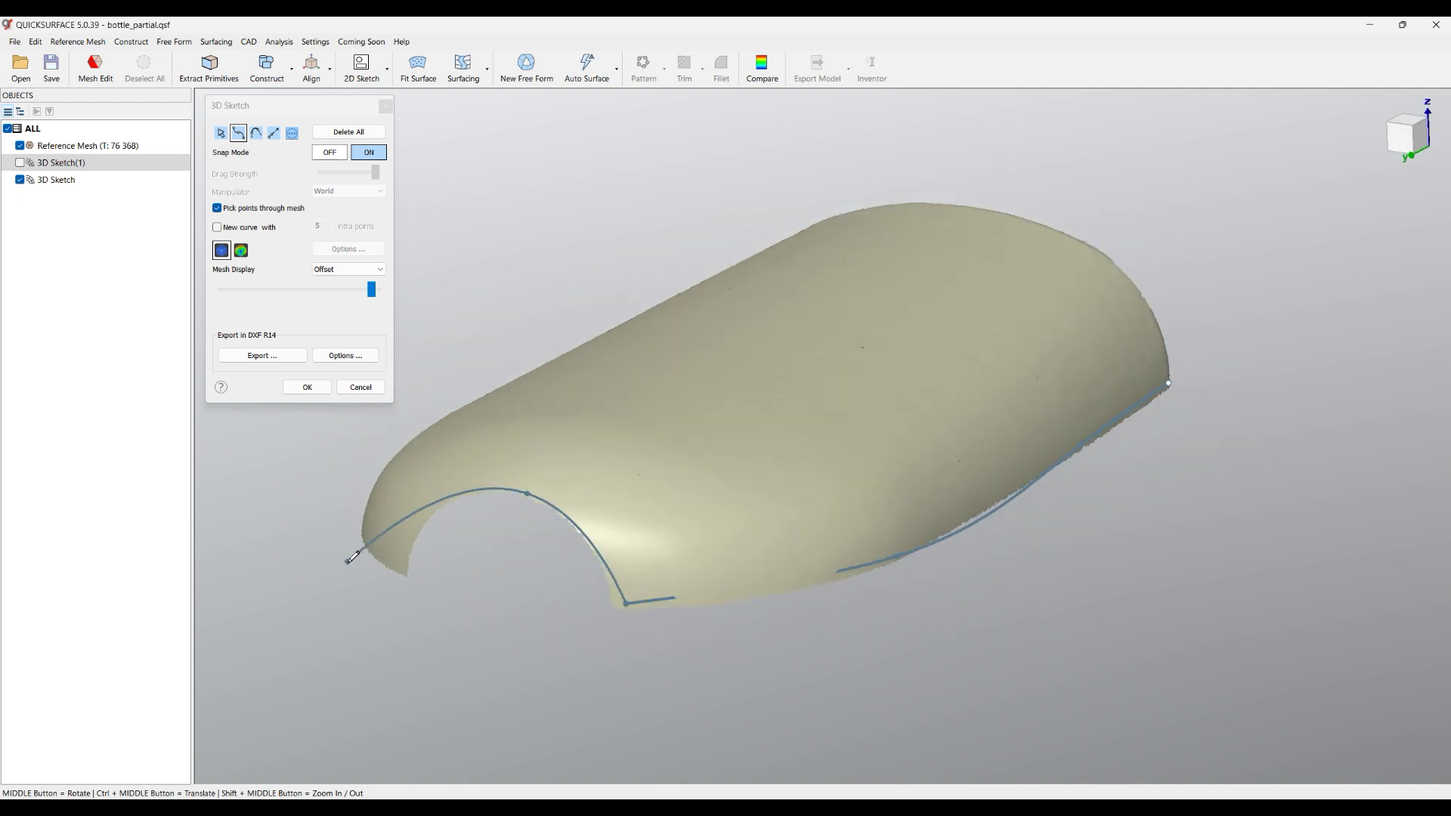
click(406, 563)
Continue the curve along the mesh's other long lower edge toward the far end.
mouse_move(465, 612)
middle_down()
mouse_move(760, 652)
mouse_move(985, 656)
middle_up()
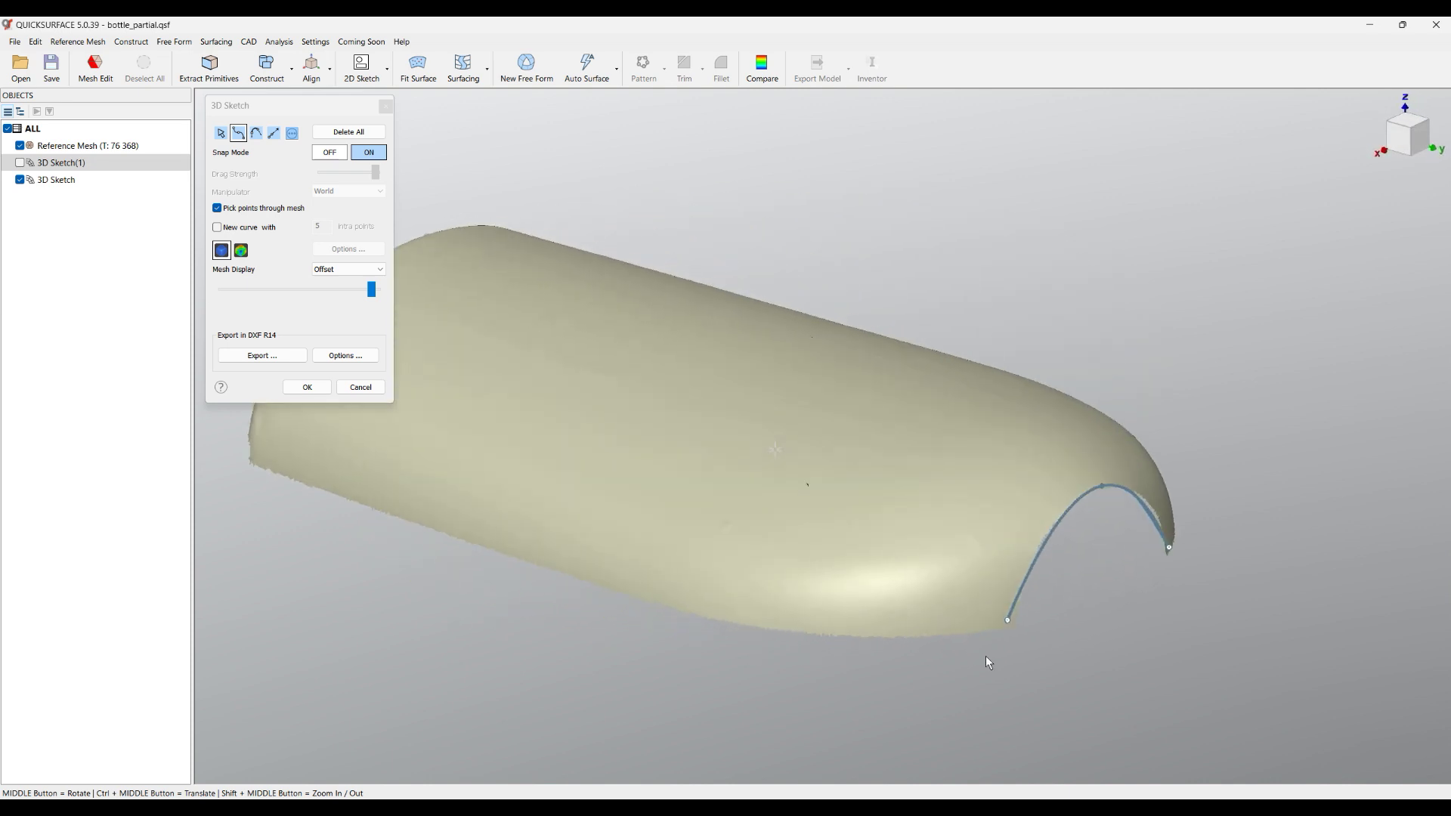
click(1007, 619)
click(737, 616)
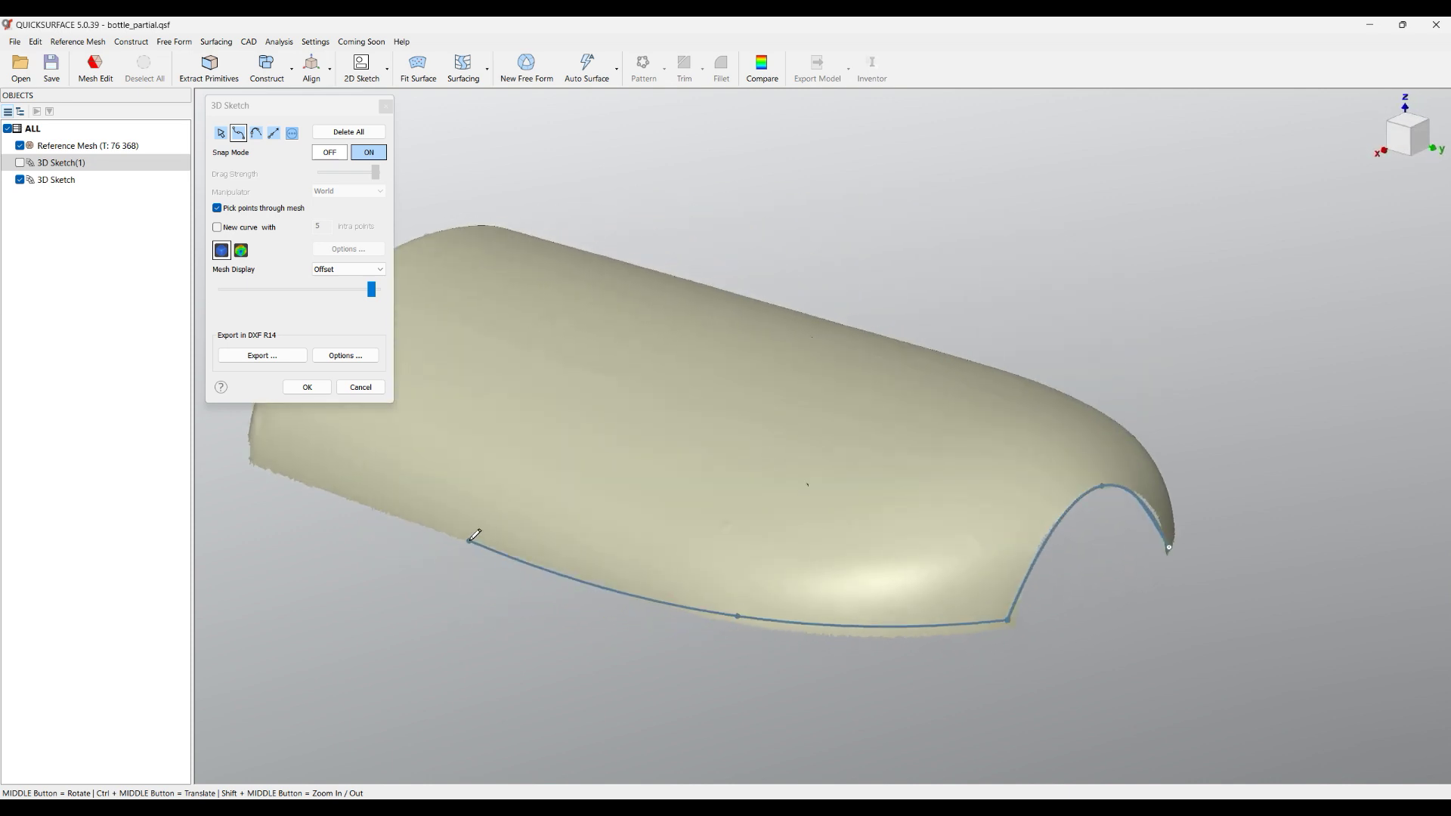
click(464, 535)
click(254, 457)
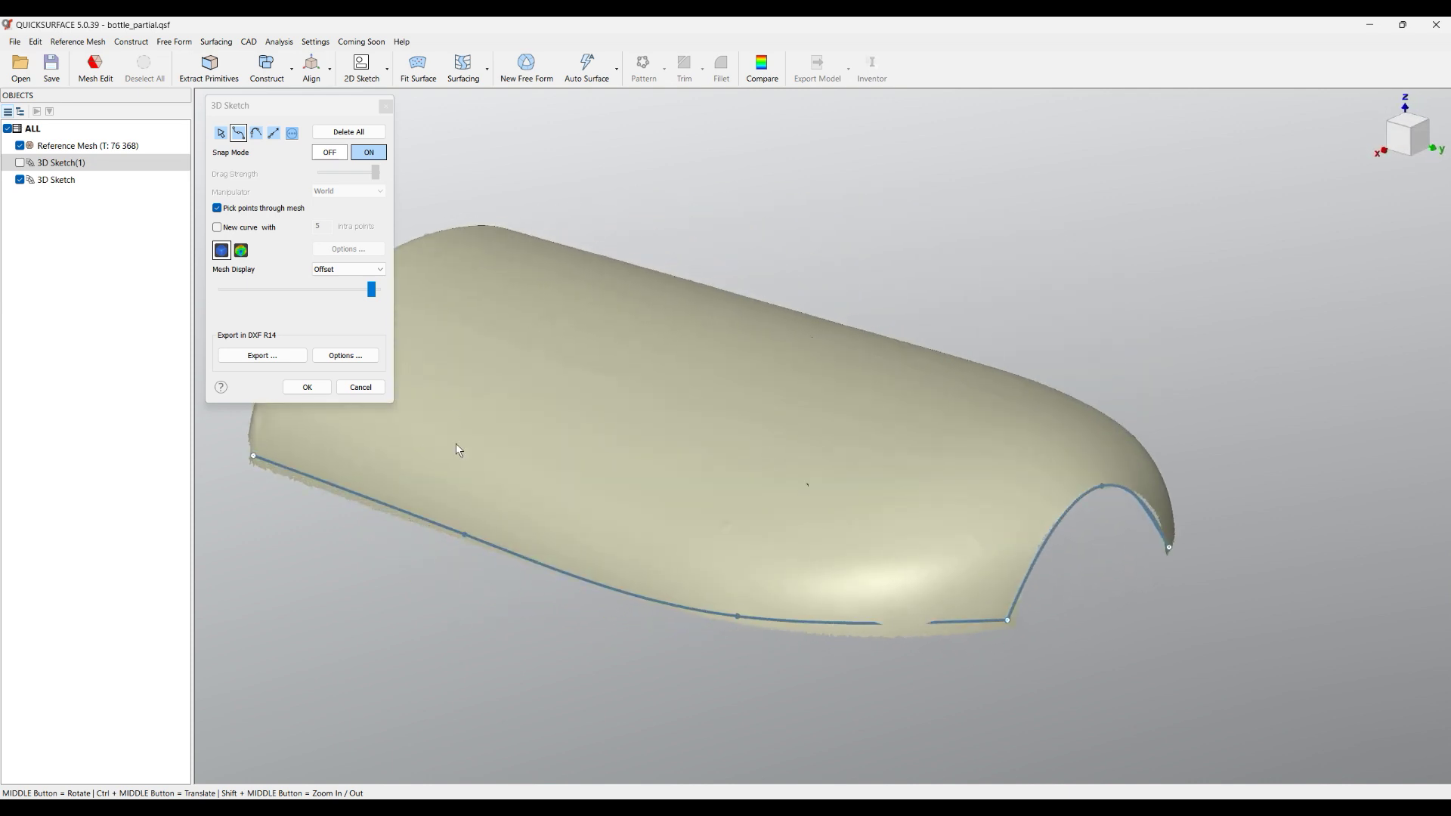
middle_drag(459, 450, 1029, 670)
scroll(710, 424, down, 3)
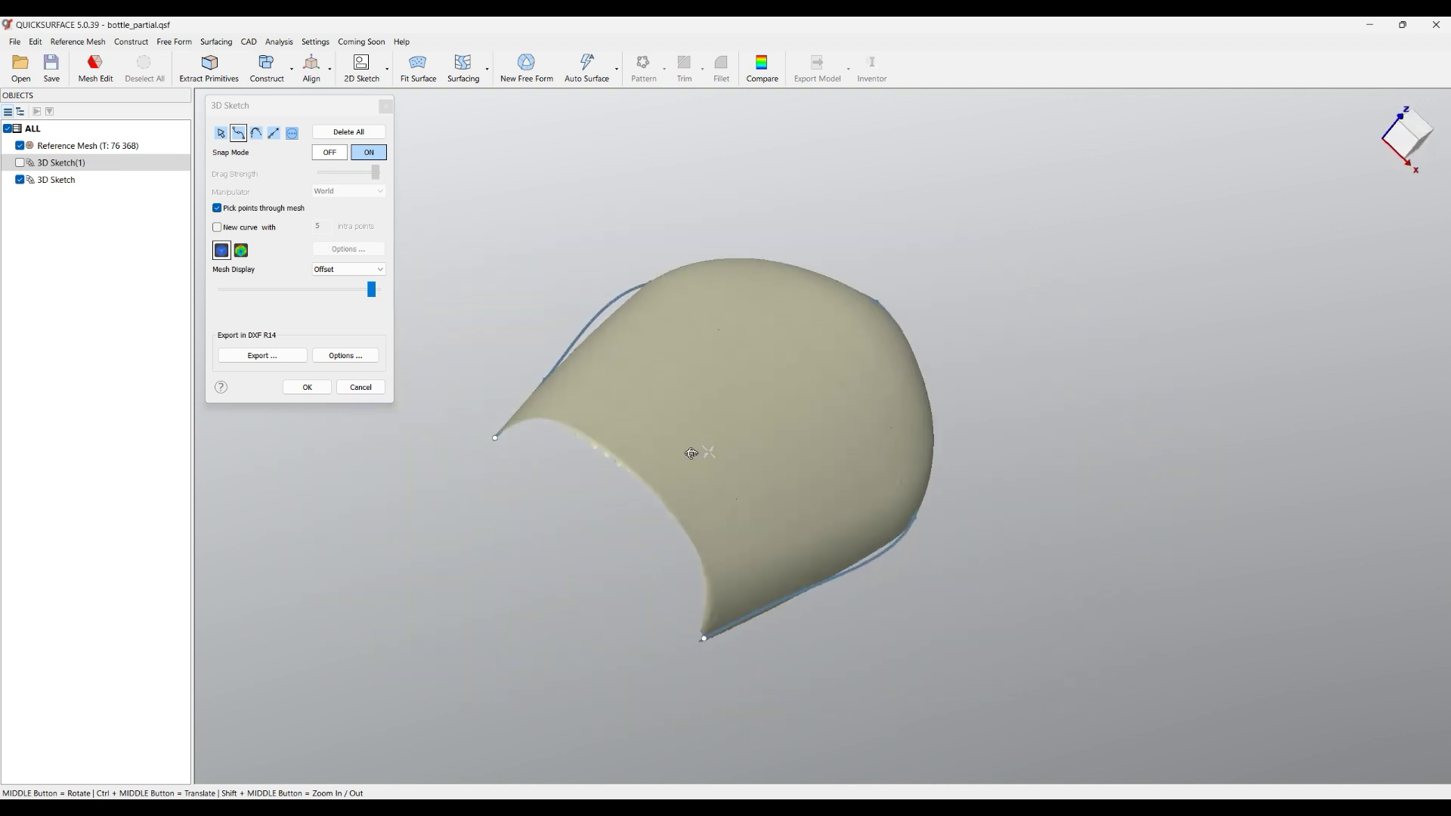
Close the curve around the curved far end back at its start point and check the outline.
click(494, 437)
click(584, 432)
click(700, 544)
click(703, 639)
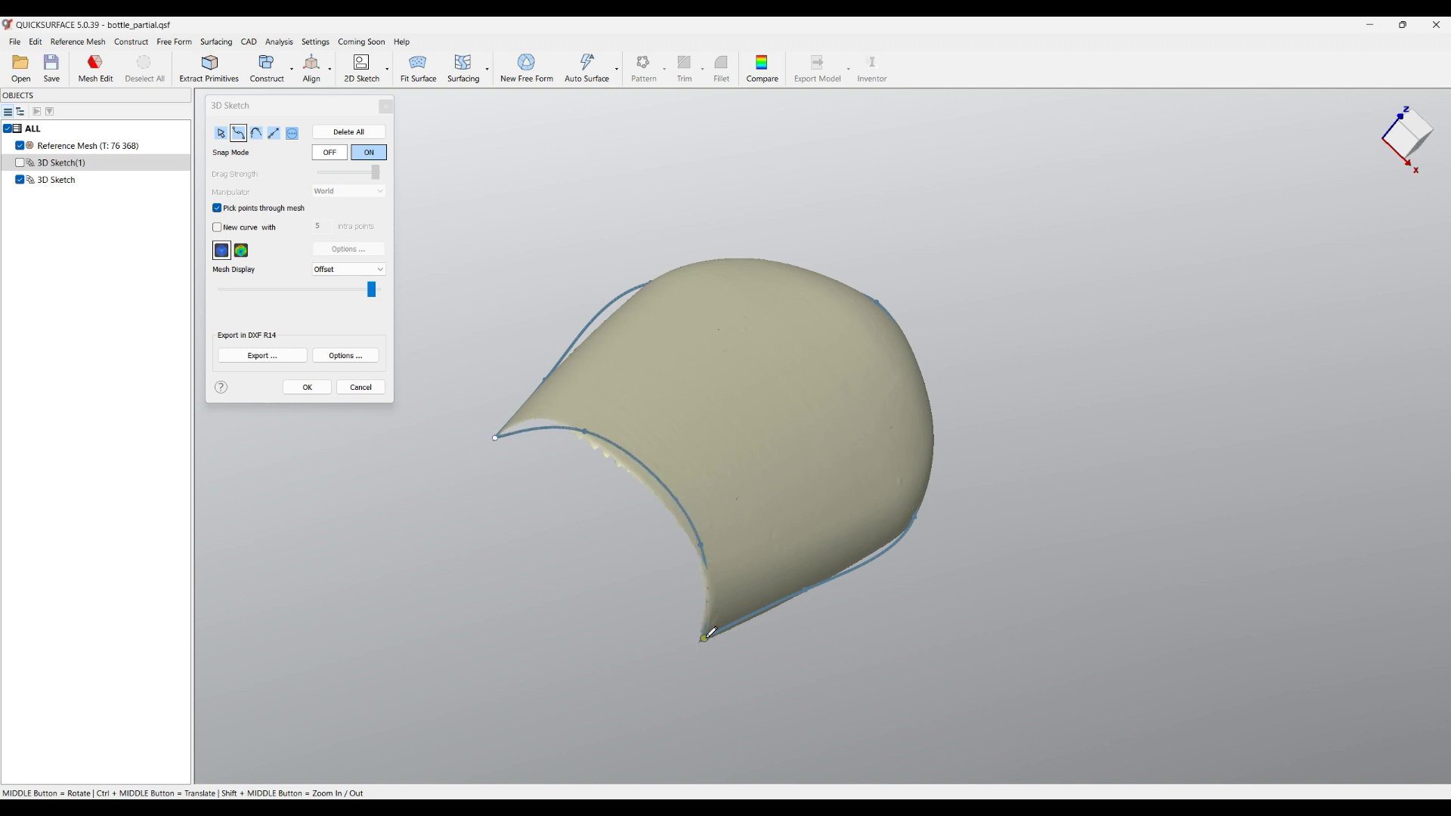
middle_drag(731, 512, 539, 451)
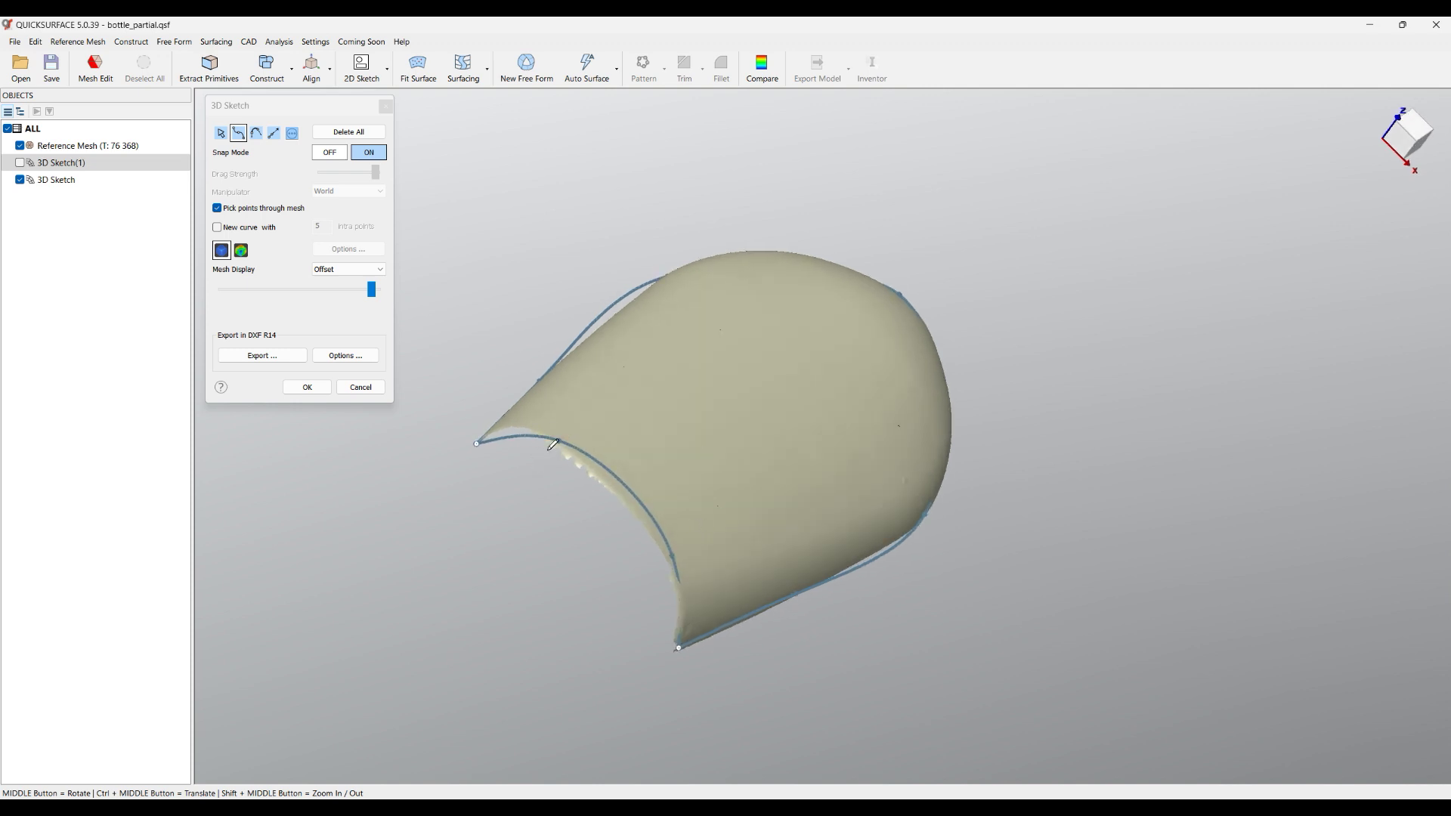
mouse_move(673, 412)
middle_down()
mouse_move(696, 424)
mouse_move(680, 512)
mouse_move(578, 329)
middle_up()
middle_drag(712, 500, 654, 659)
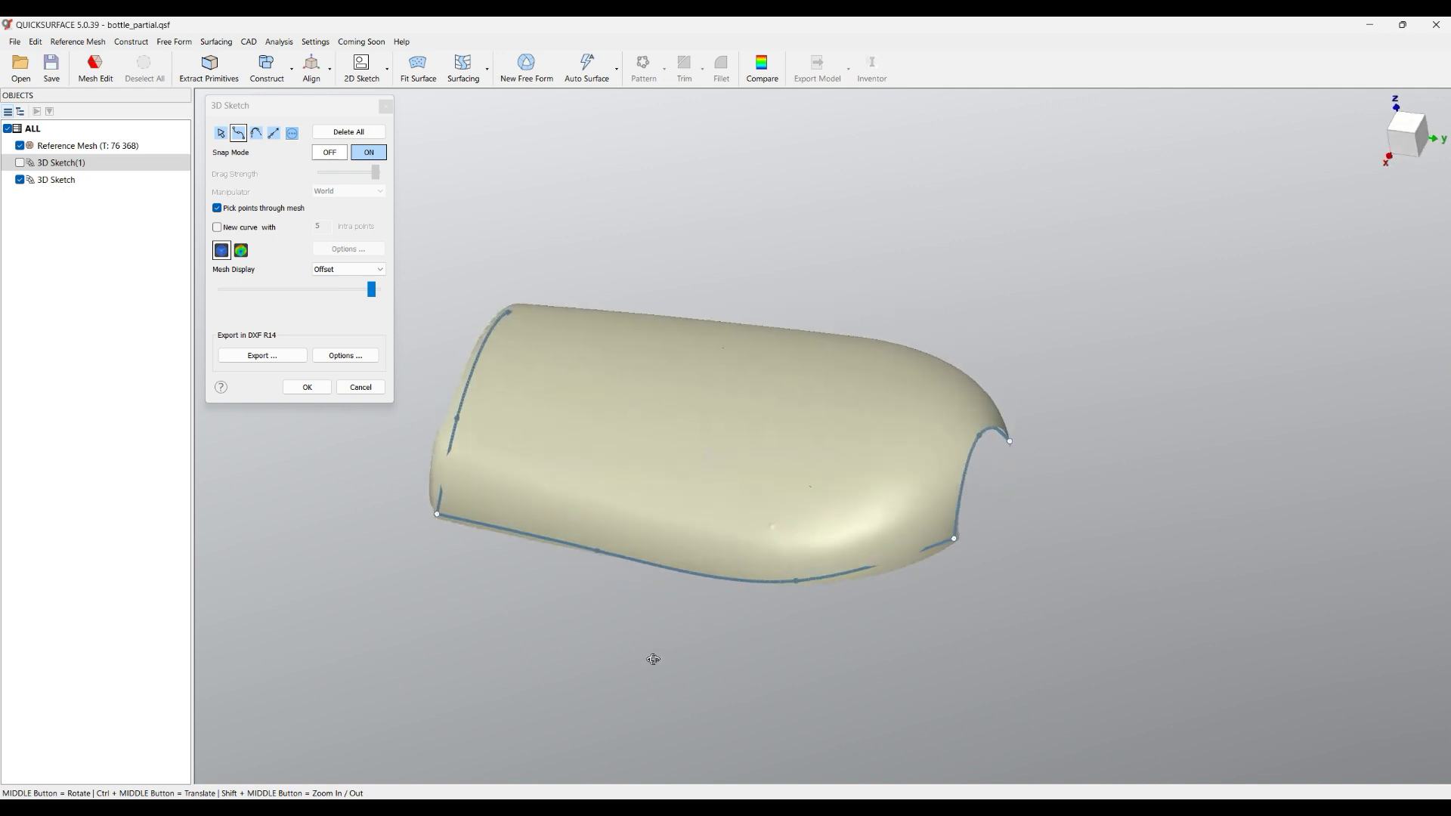
Commit the 3D sketch and reopen its curve for editing.
click(306, 387)
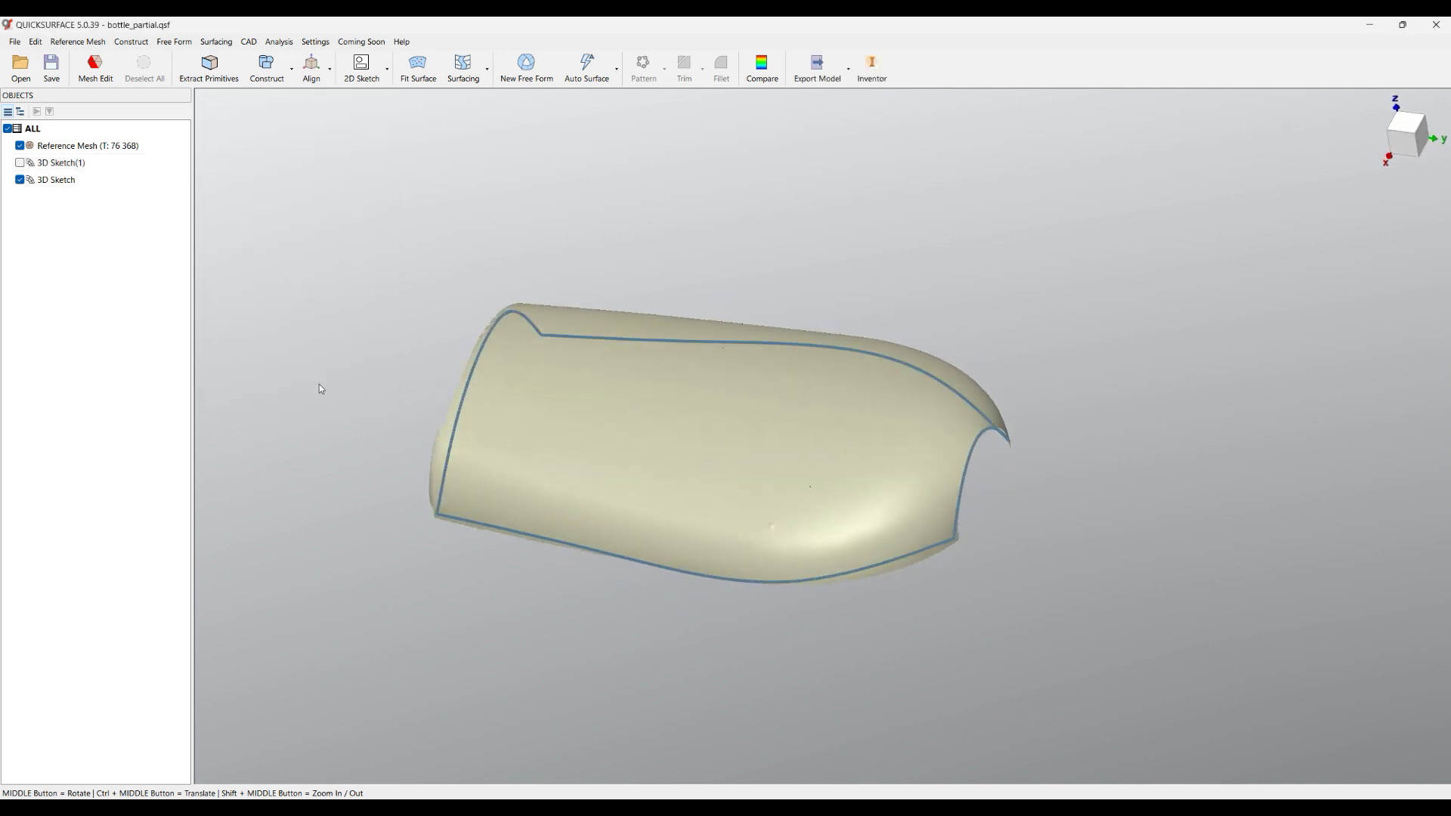
mouse_move(742, 367)
middle_down()
mouse_move(720, 560)
mouse_move(745, 592)
mouse_move(741, 499)
mouse_move(826, 330)
middle_up()
double_click(825, 321)
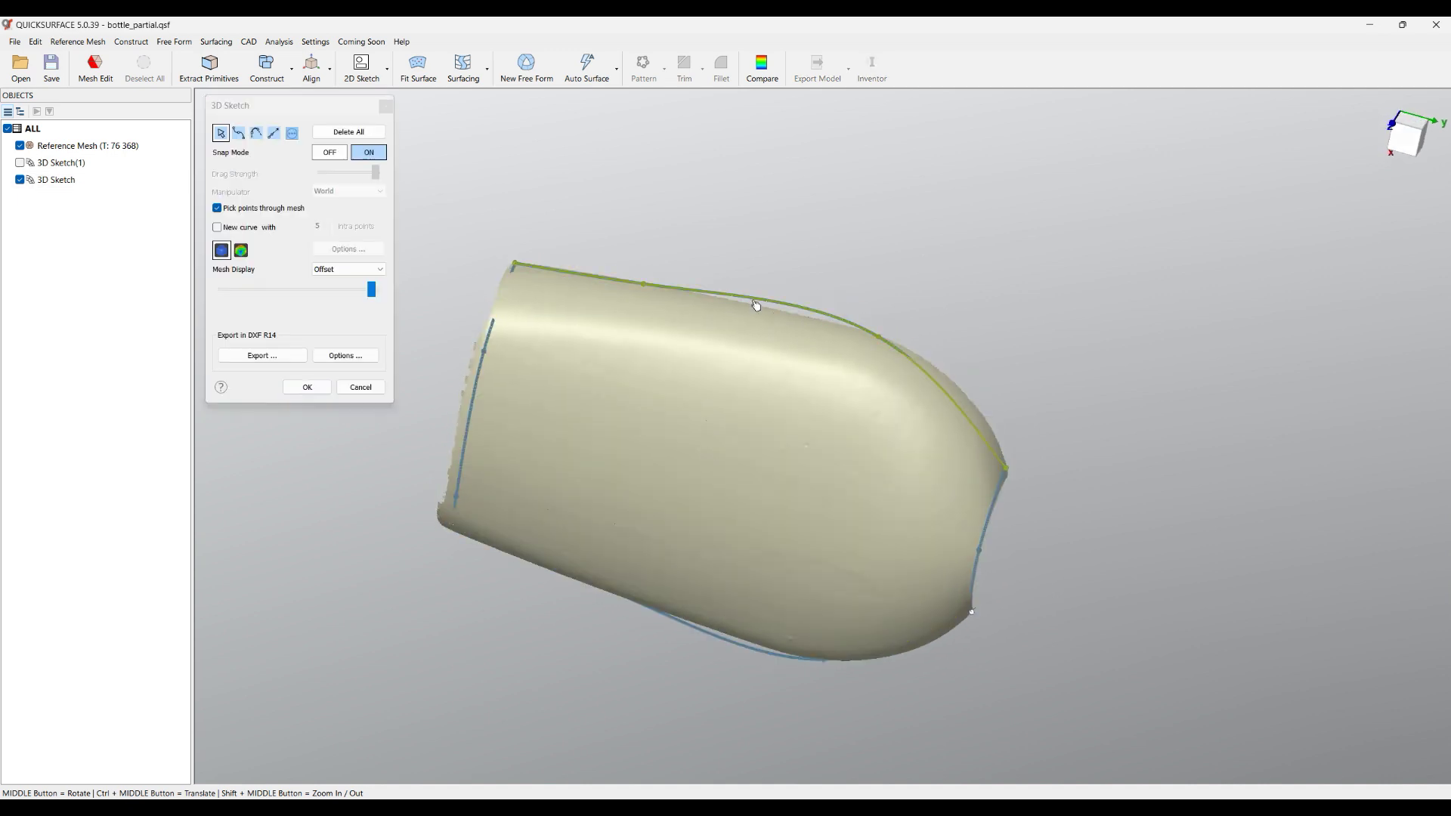
scroll(813, 317, up, 2)
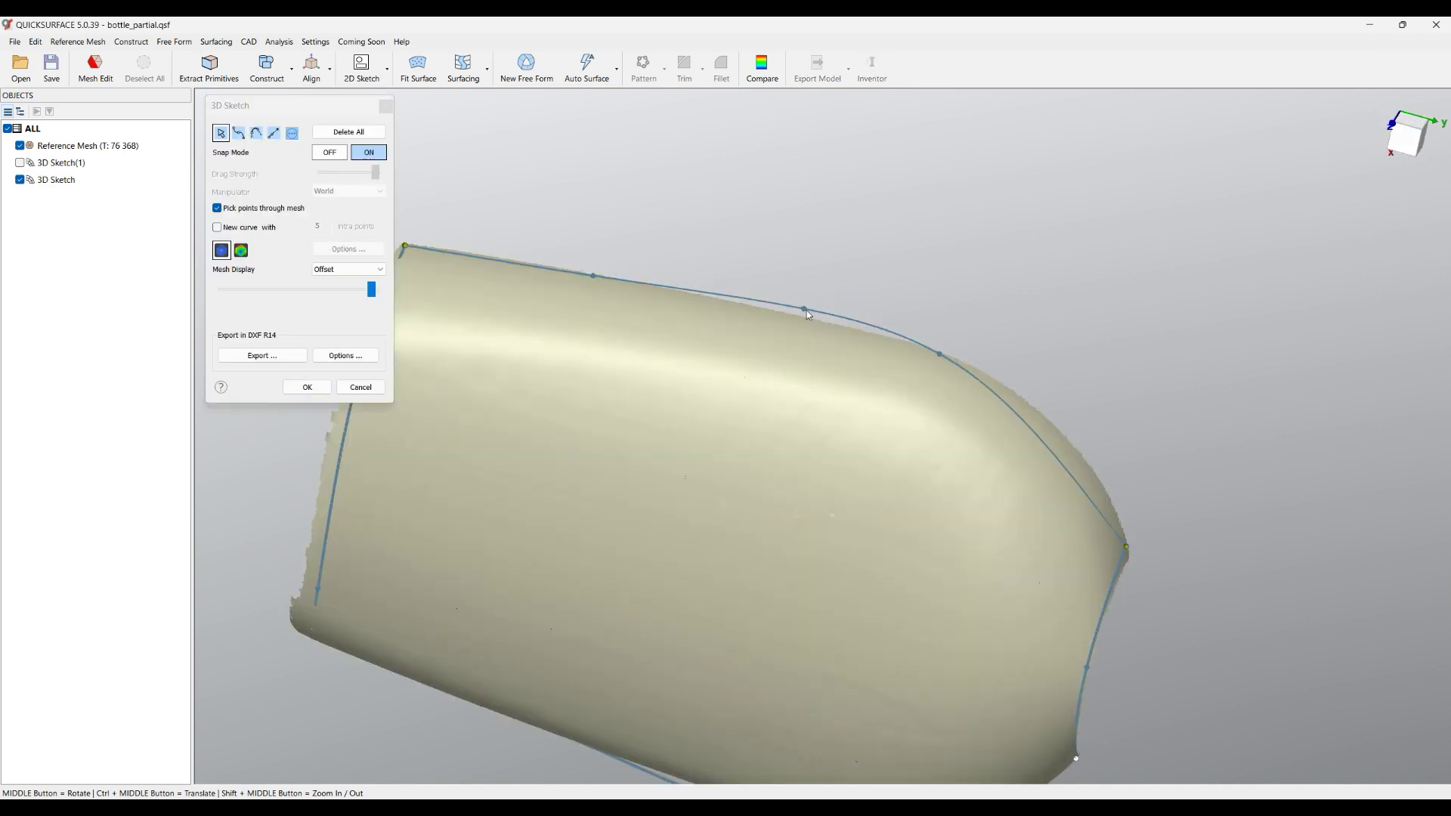
Slide a bottom control point along the edge, add another point, and confirm the sketch.
middle_drag(928, 387, 841, 434)
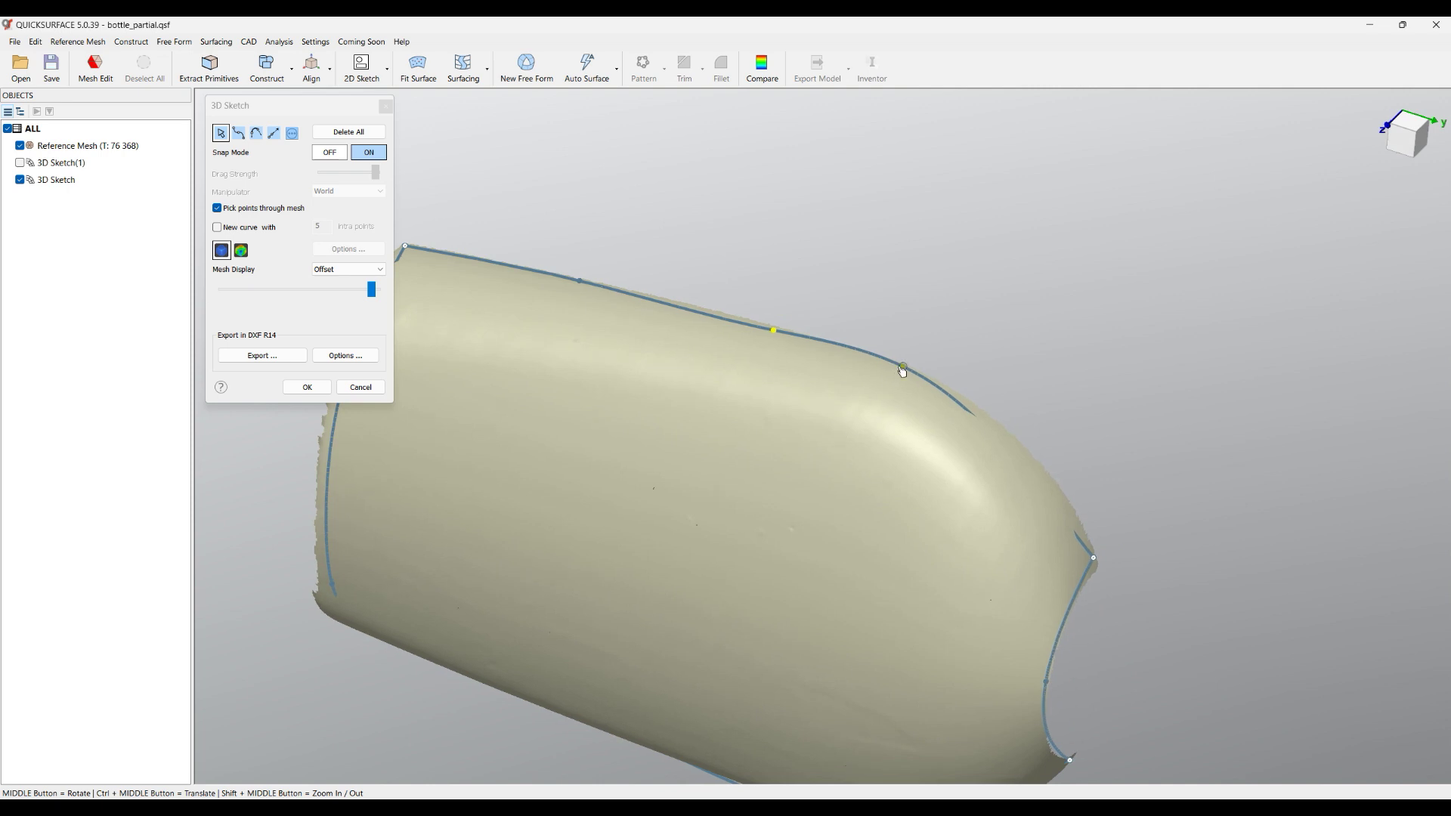
mouse_move(986, 423)
middle_down()
mouse_move(781, 368)
mouse_move(872, 581)
middle_up()
drag(887, 679, 998, 671)
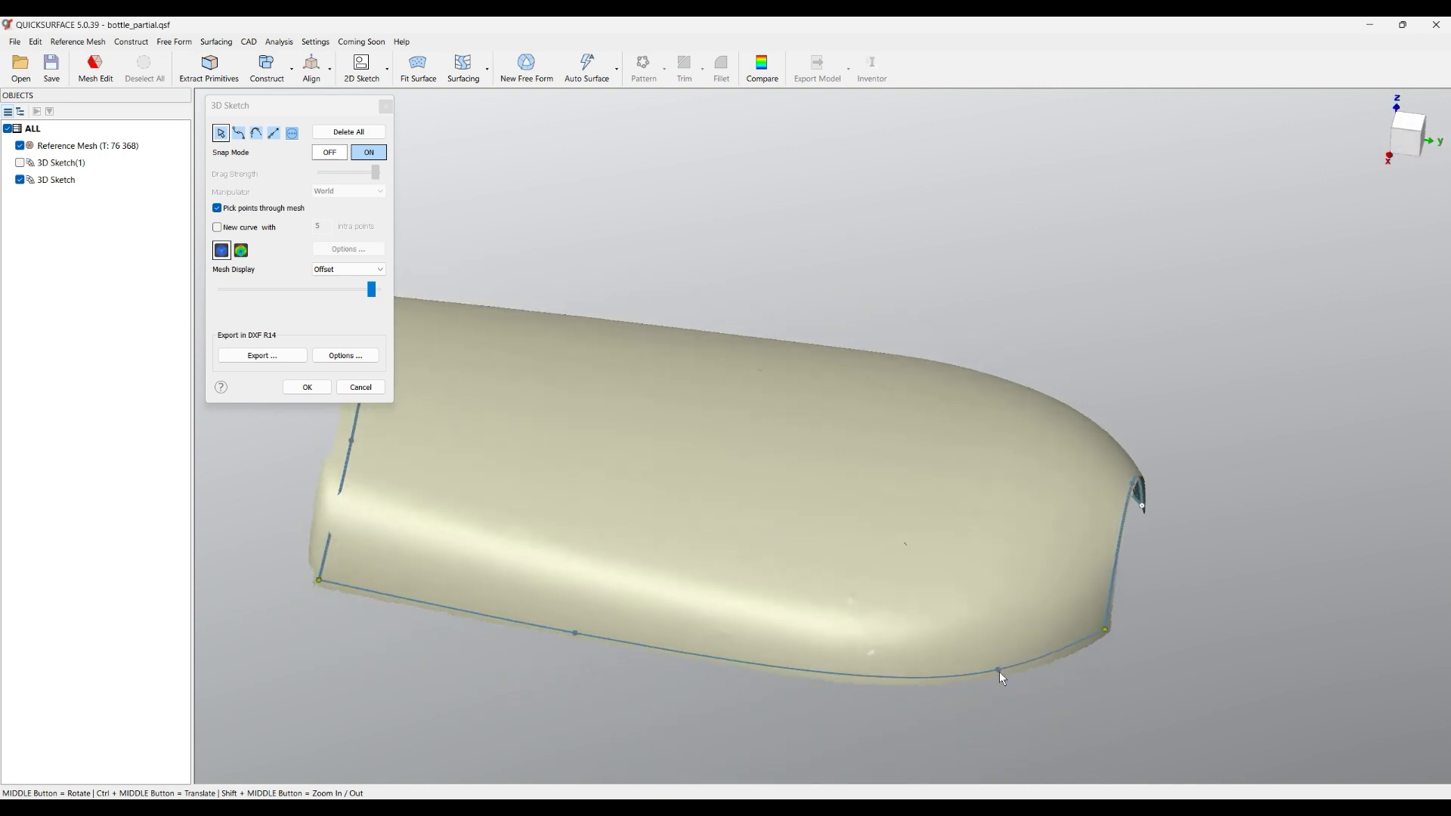
click(787, 668)
mouse_move(838, 607)
middle_down()
mouse_move(324, 412)
mouse_move(557, 528)
mouse_move(574, 521)
middle_up()
click(307, 387)
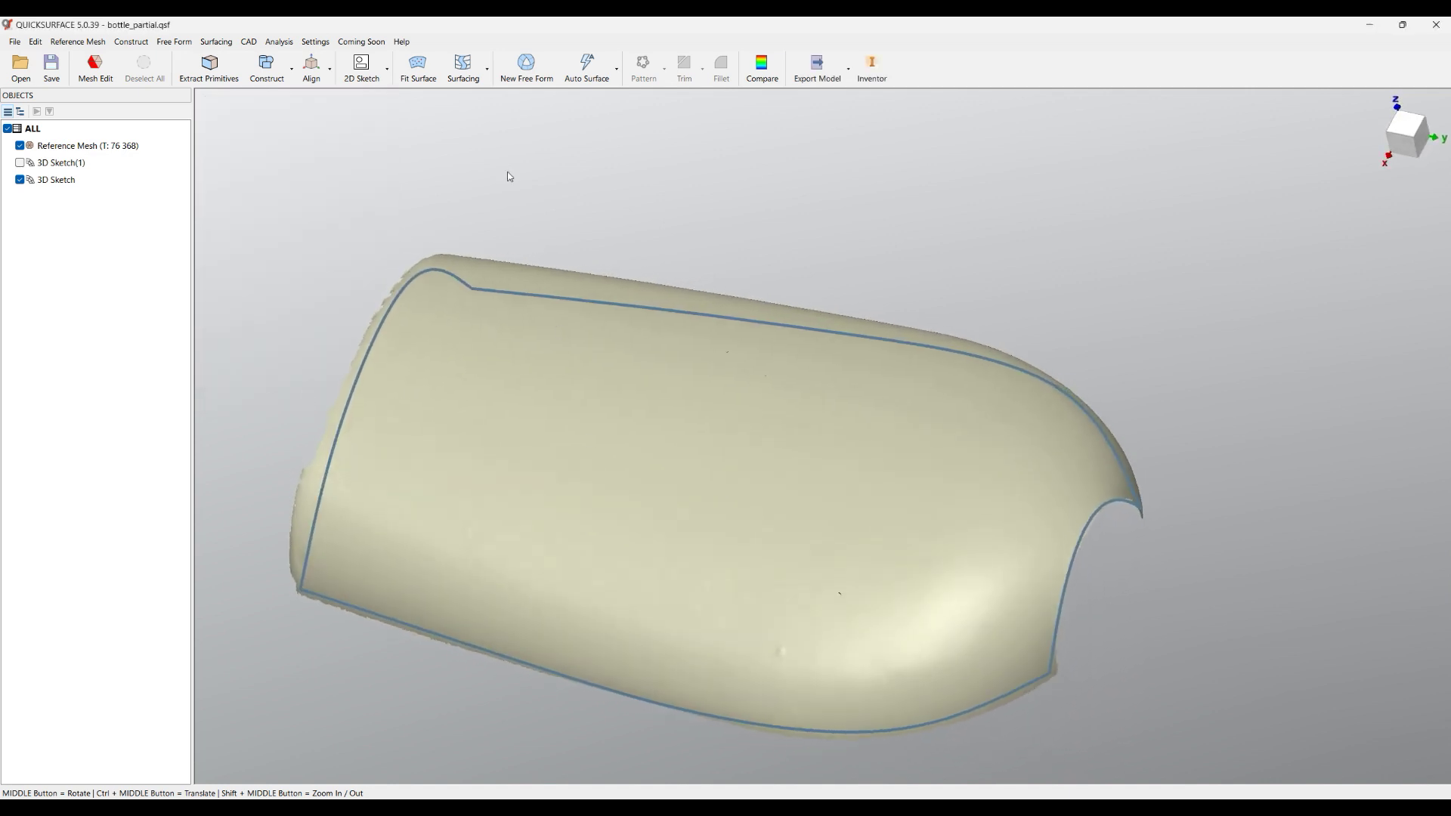
Start a Fill Surface, clear the two picked curves, and select the whole outline as an edge chain.
click(468, 68)
click(471, 185)
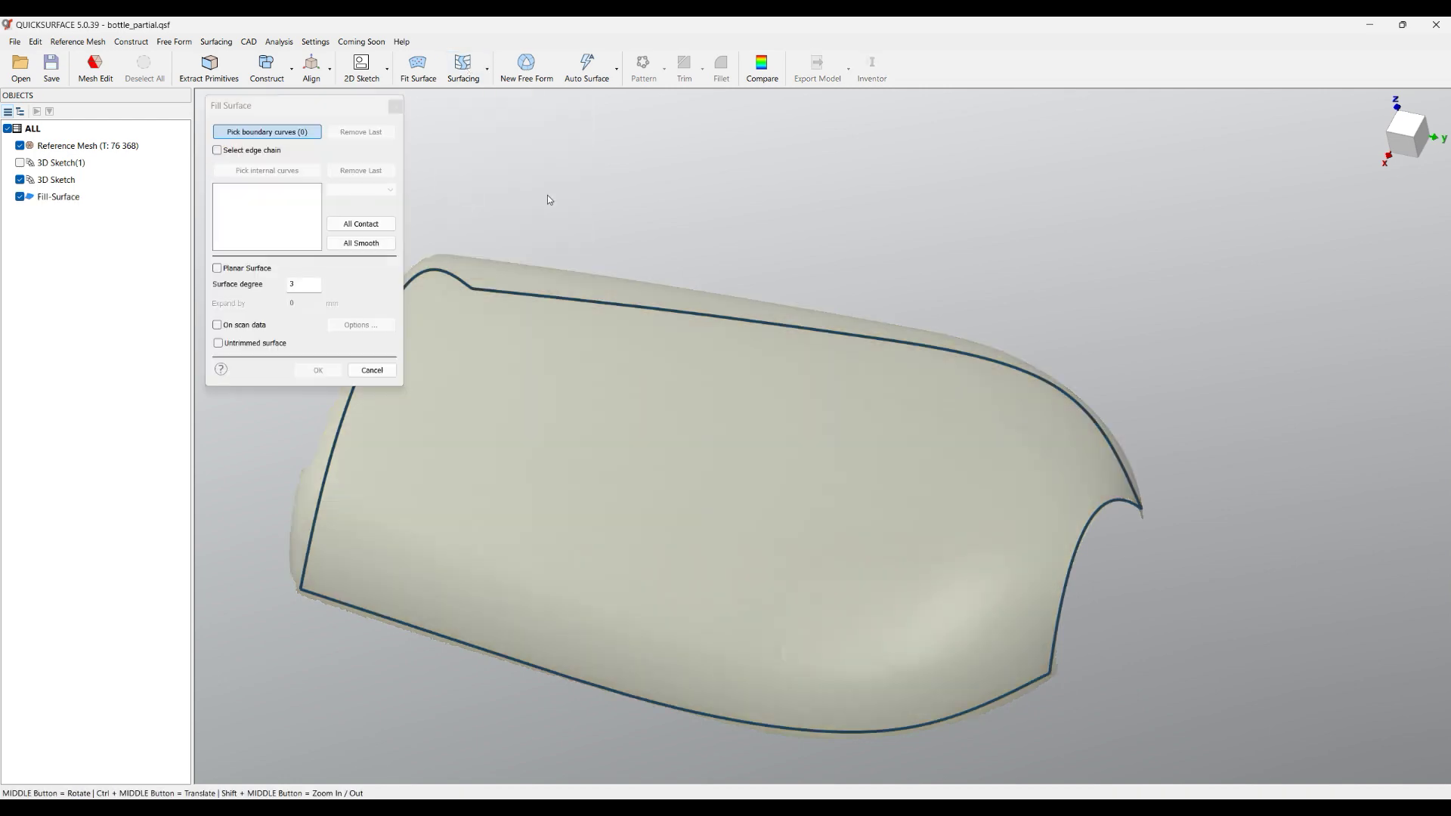
scroll(969, 257, down, 3)
middle_drag(836, 204, 709, 214)
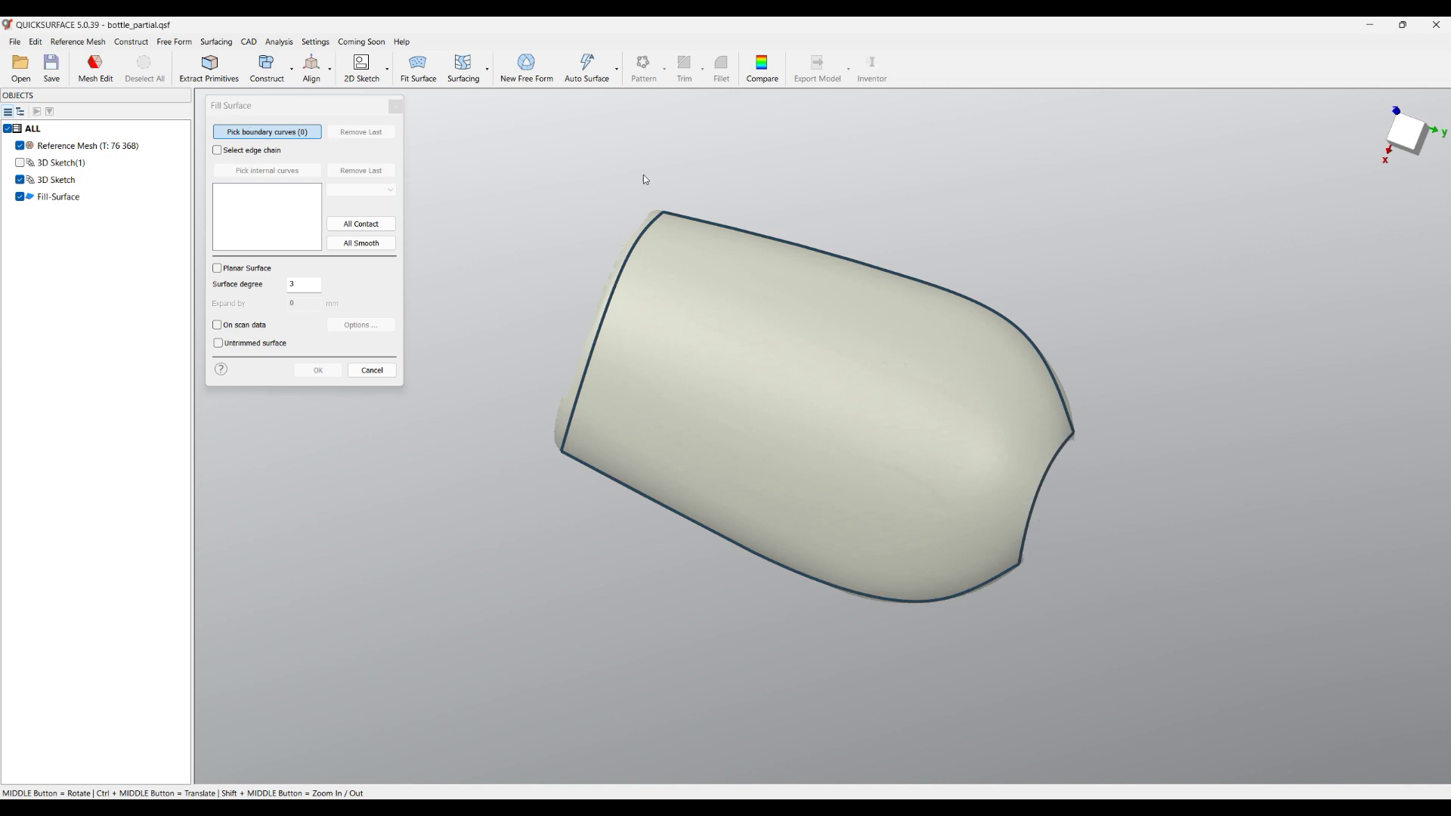
middle_drag(761, 292, 624, 260)
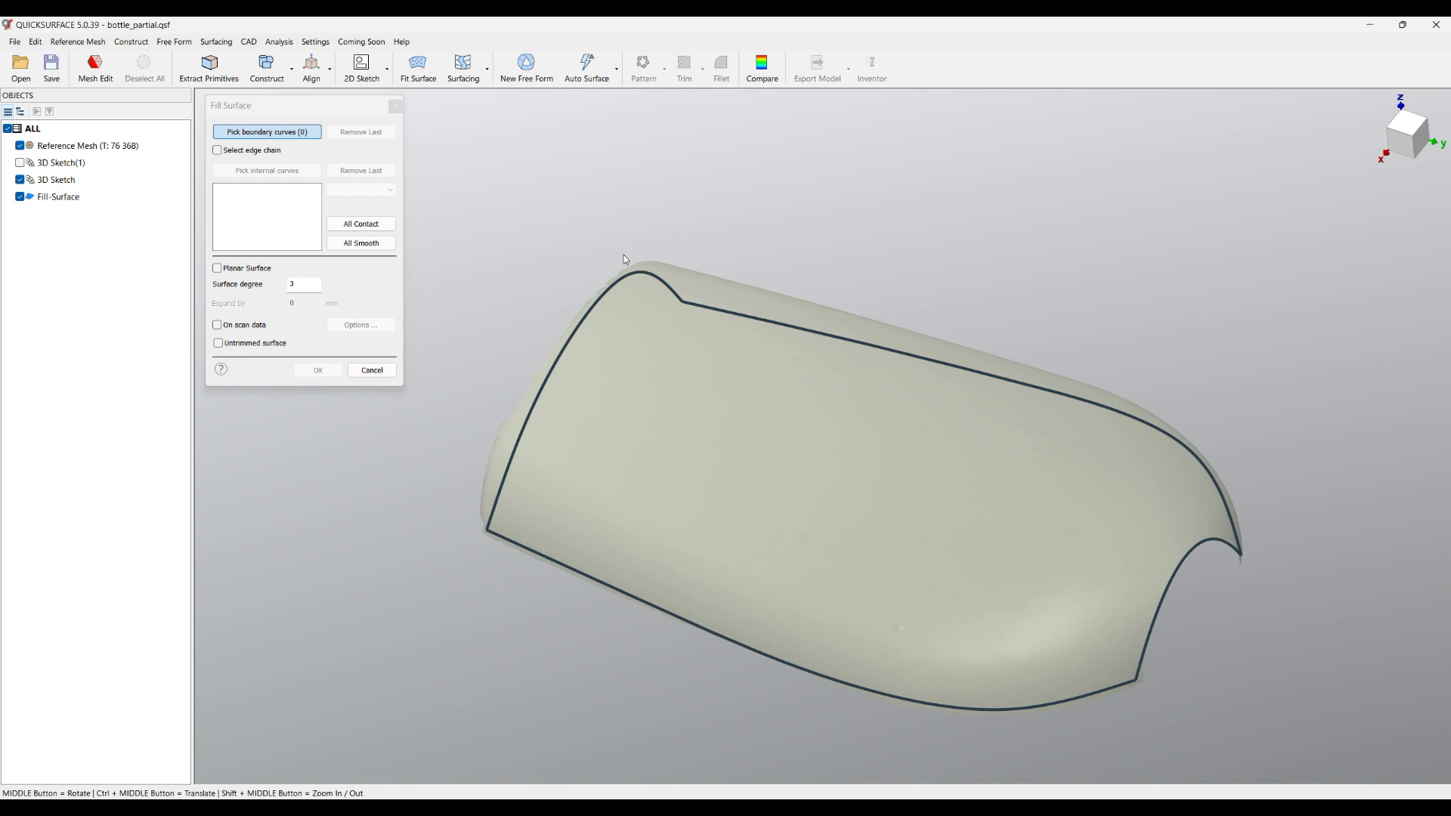
click(609, 295)
click(772, 328)
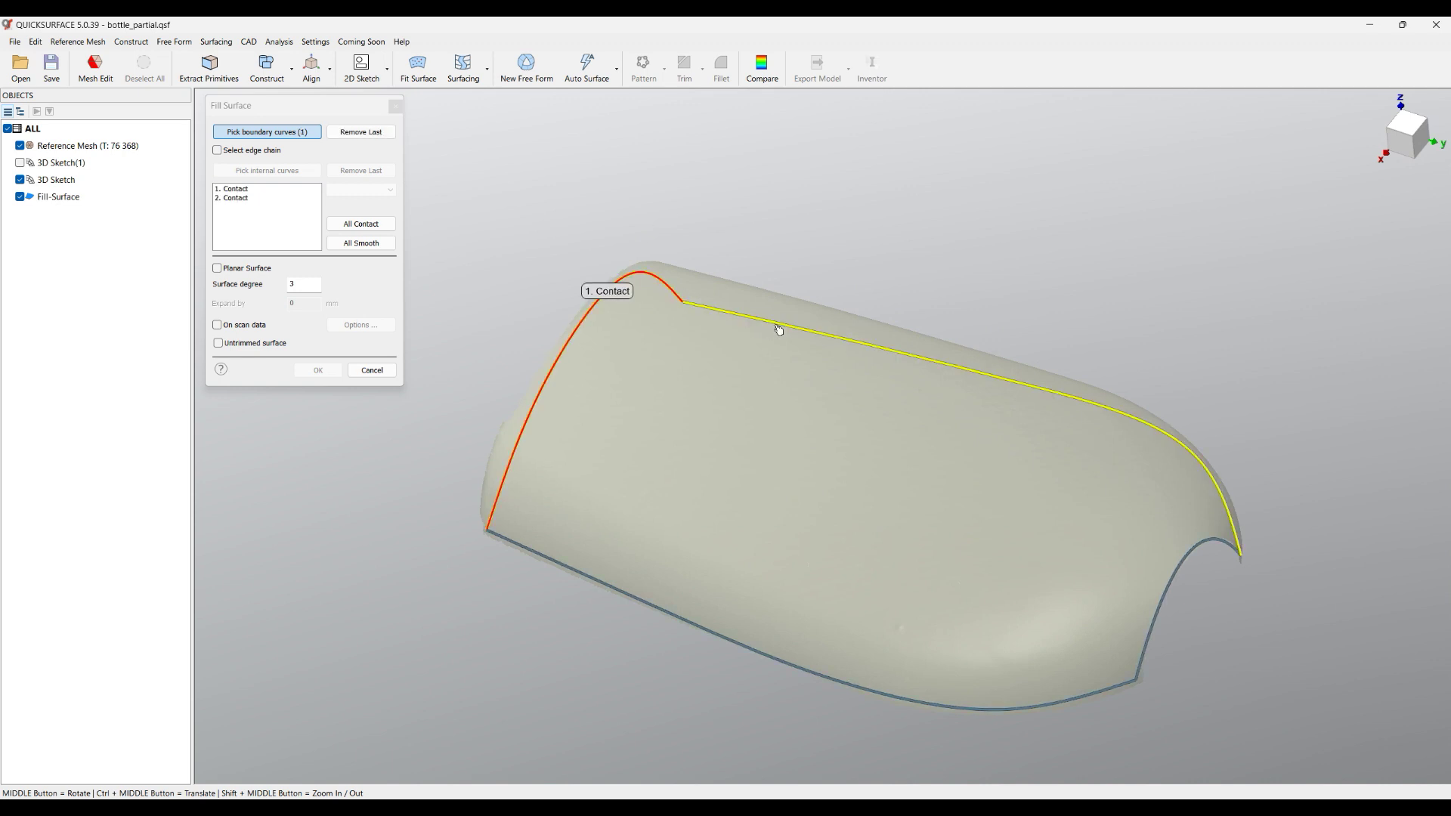
click(276, 139)
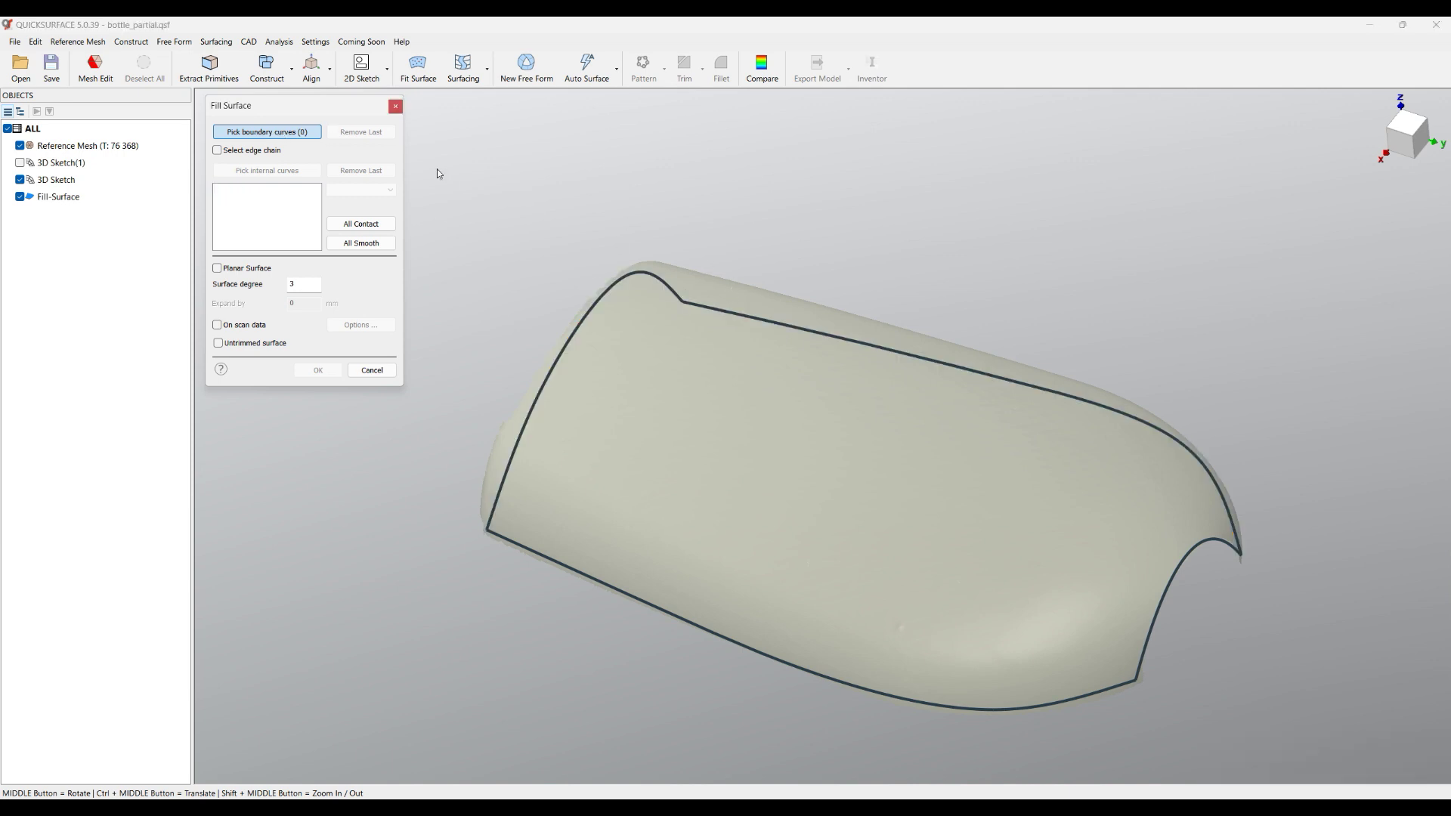
click(594, 314)
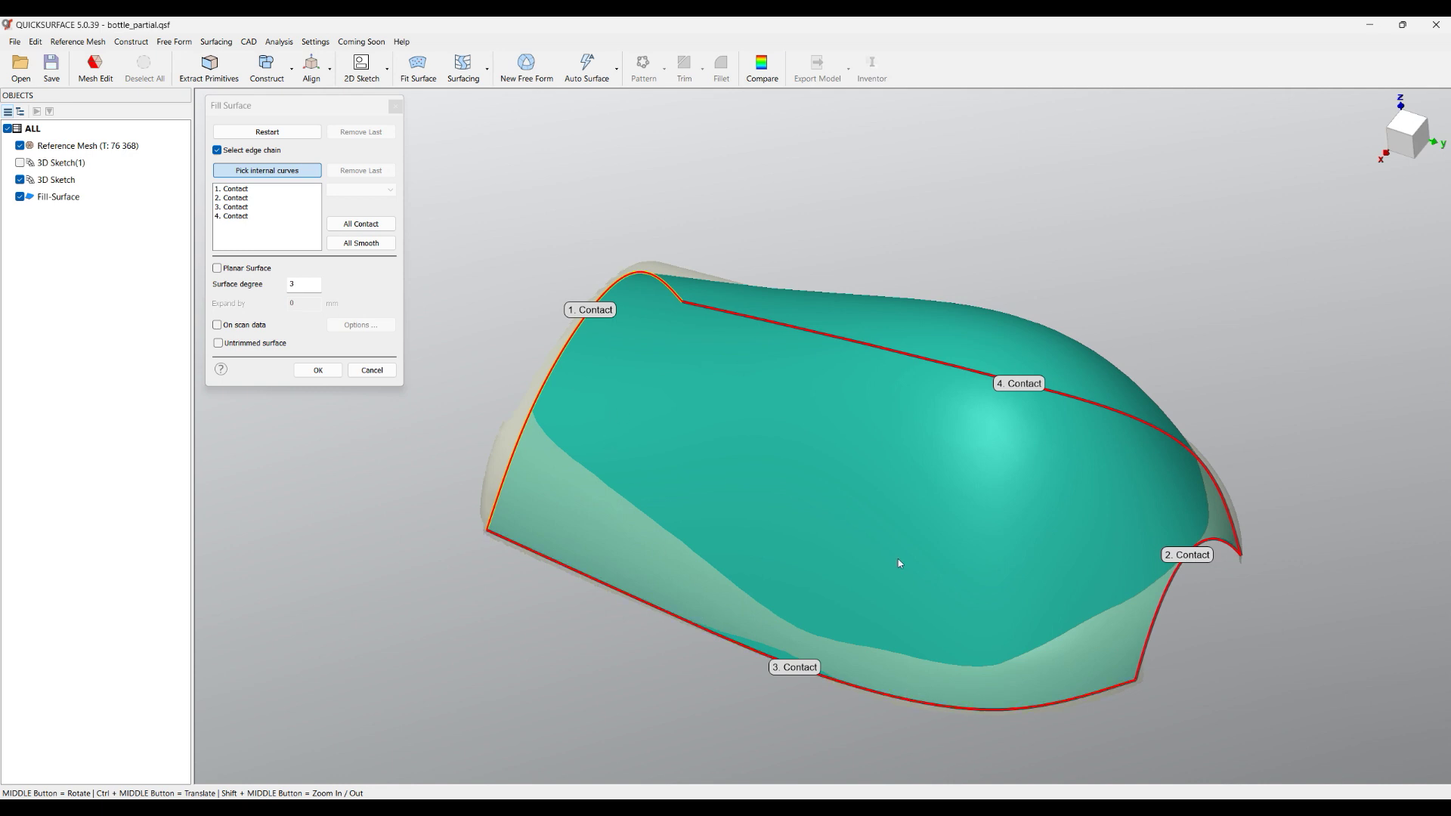
Create the fill surface across the four contact edges, then hide Fill-Surface in the Objects tree.
middle_drag(899, 563, 965, 415)
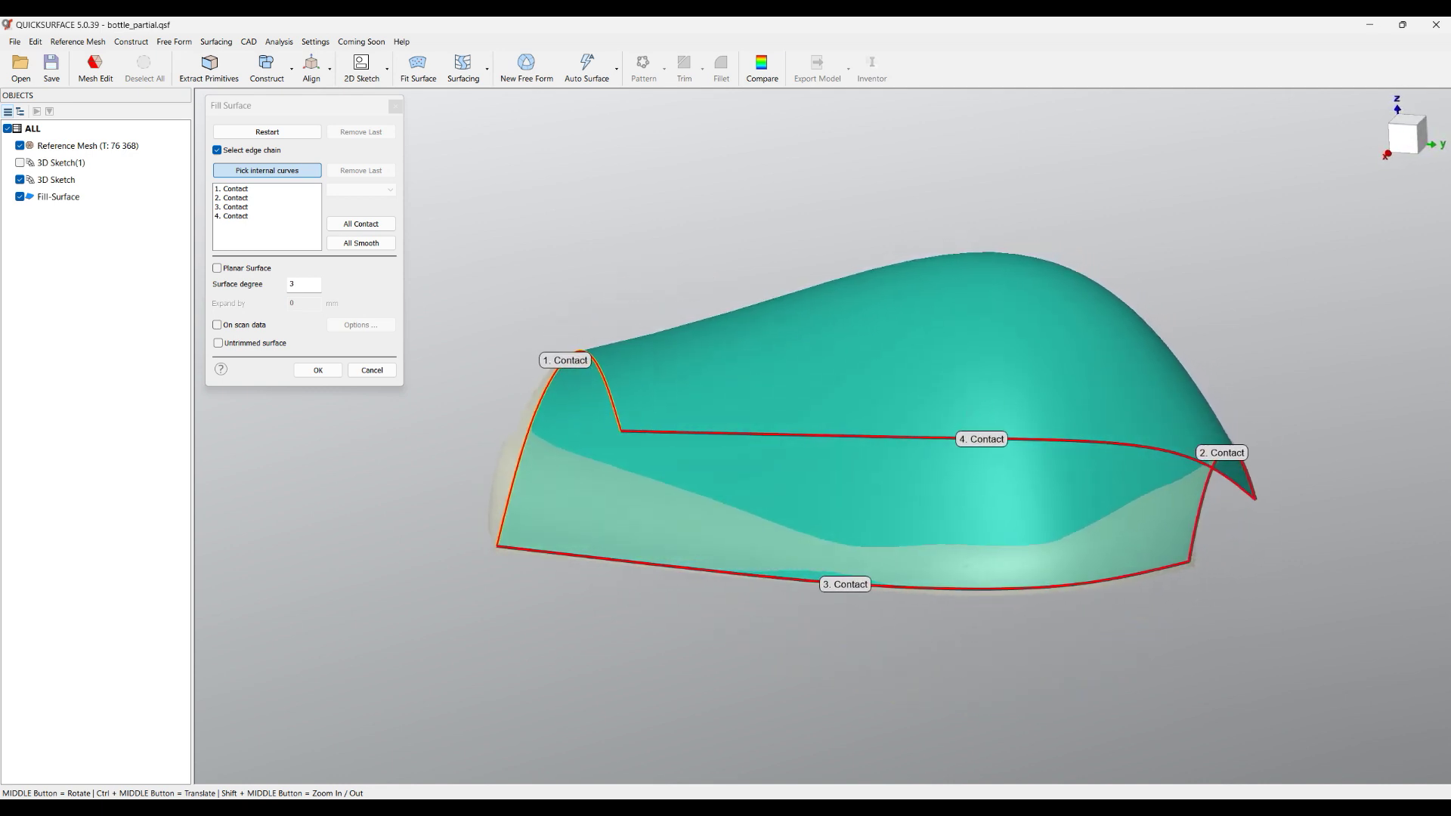
middle_drag(1045, 333, 793, 347)
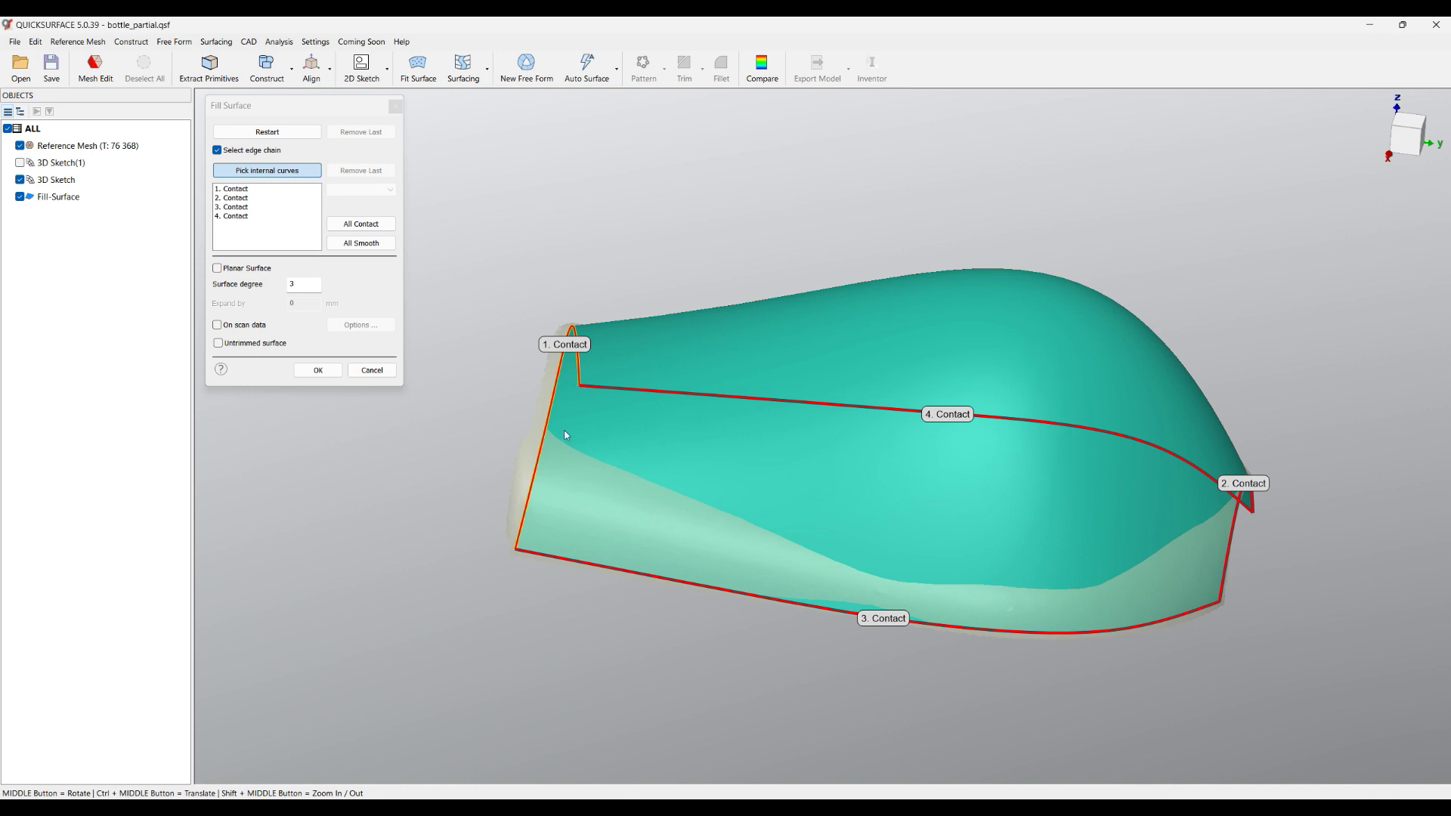
middle_drag(791, 523, 907, 514)
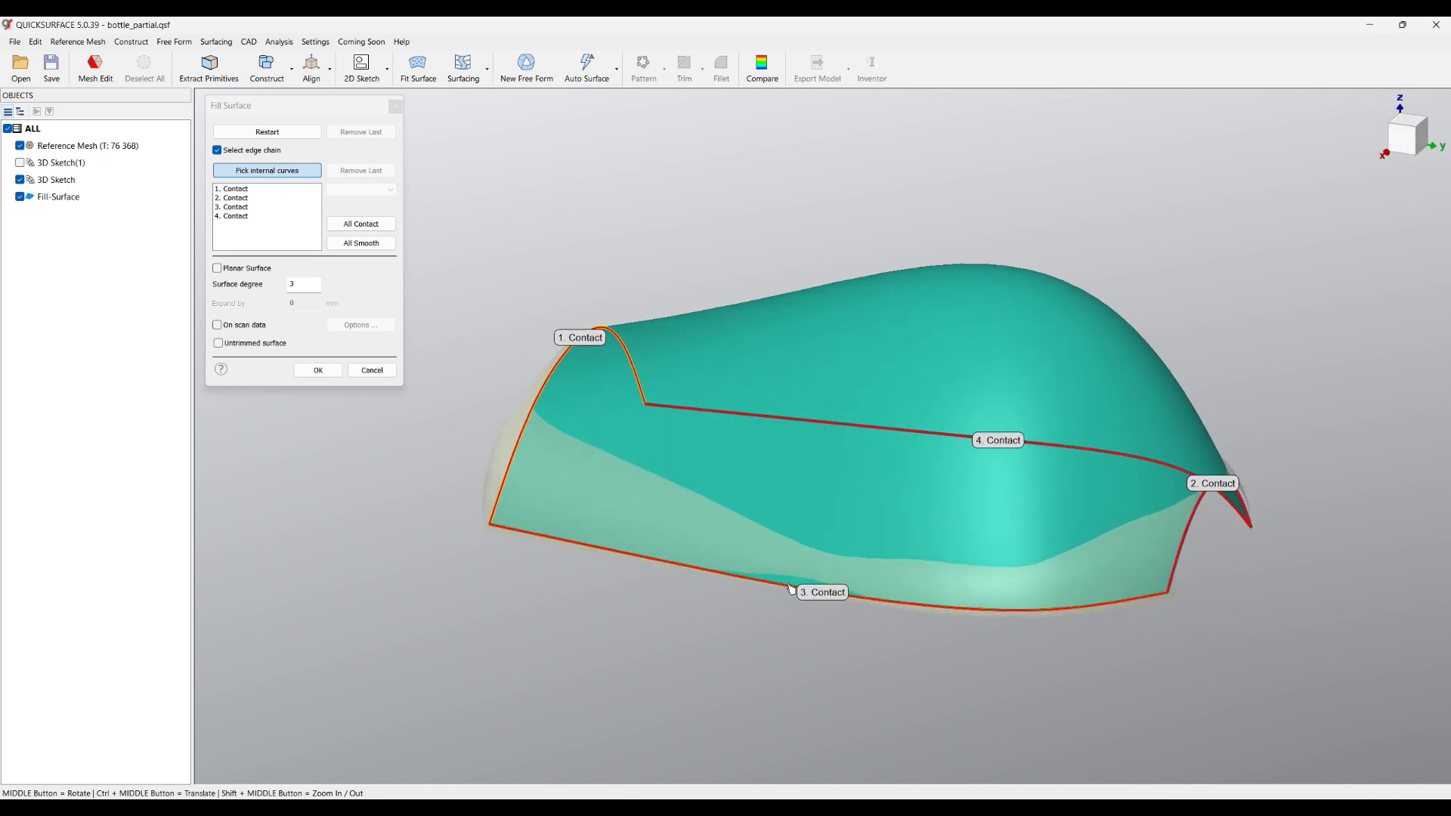
middle_drag(1081, 642, 690, 316)
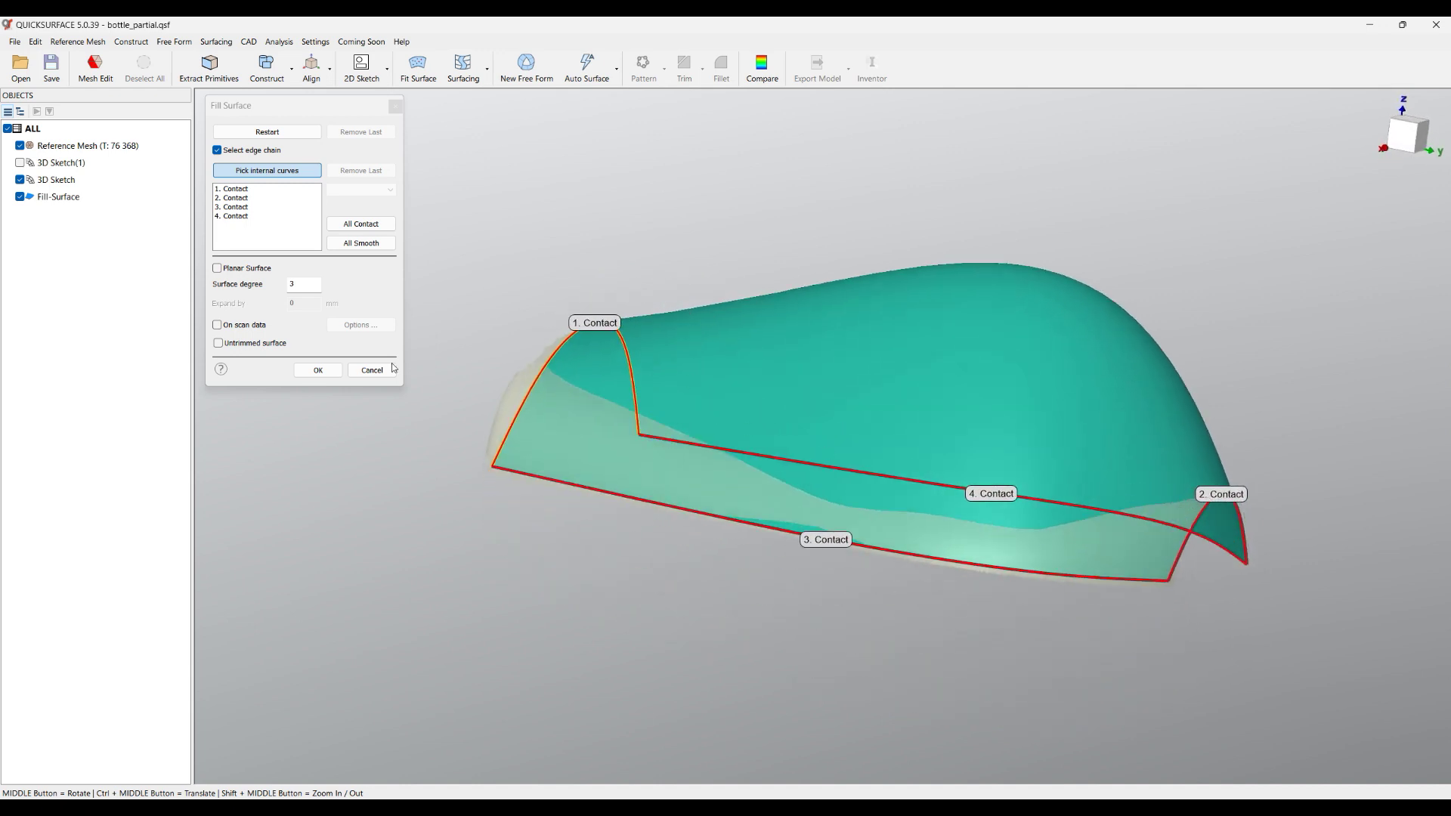
click(317, 370)
mouse_move(522, 355)
middle_down()
mouse_move(547, 379)
mouse_move(580, 513)
middle_up()
click(20, 197)
Reopen the 3D Sketch for editing in curve-drawing mode.
middle_drag(786, 396, 823, 545)
right_click(53, 190)
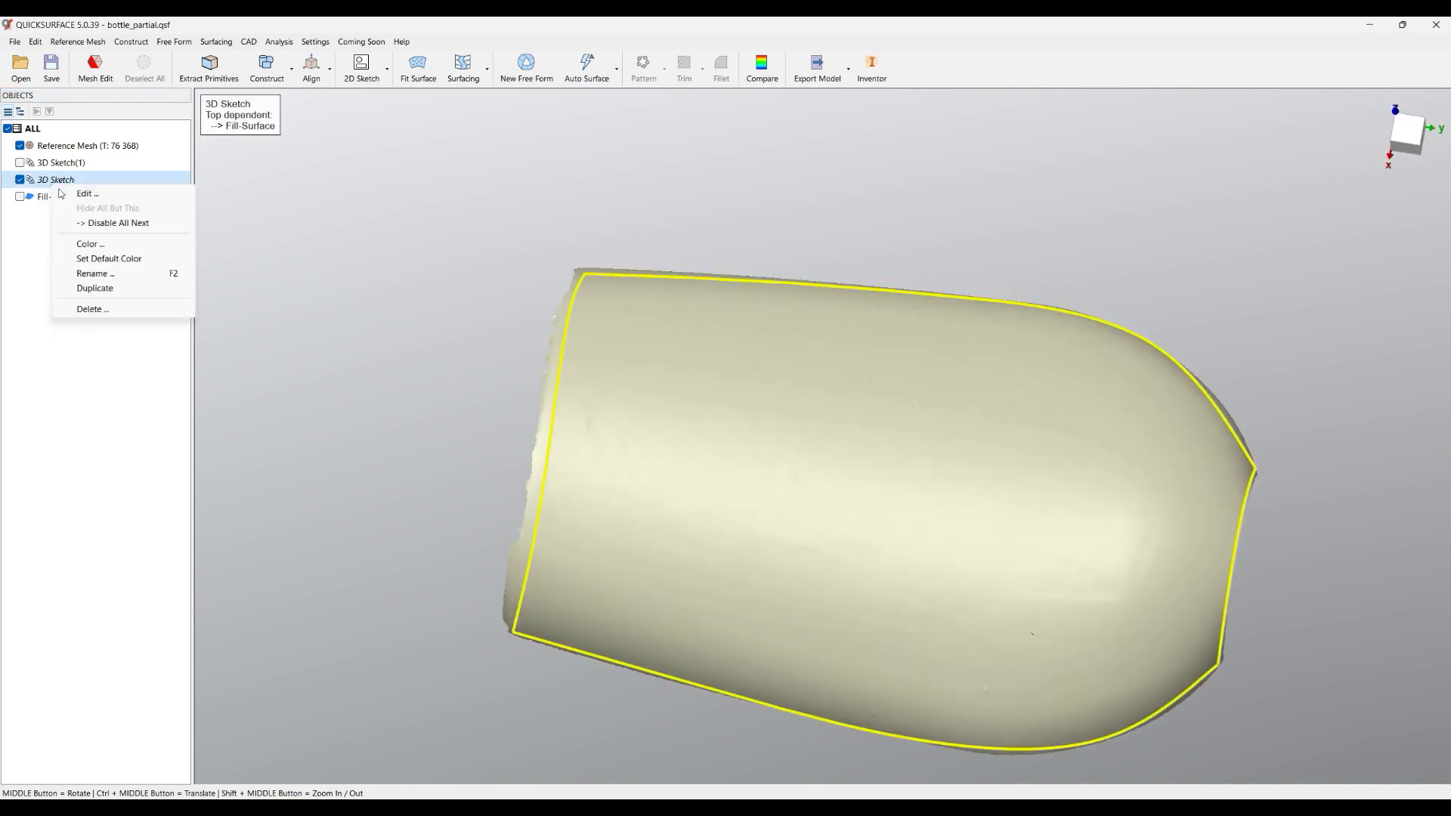
click(79, 193)
mouse_move(784, 393)
middle_down()
mouse_move(795, 519)
mouse_move(781, 456)
middle_up()
click(239, 134)
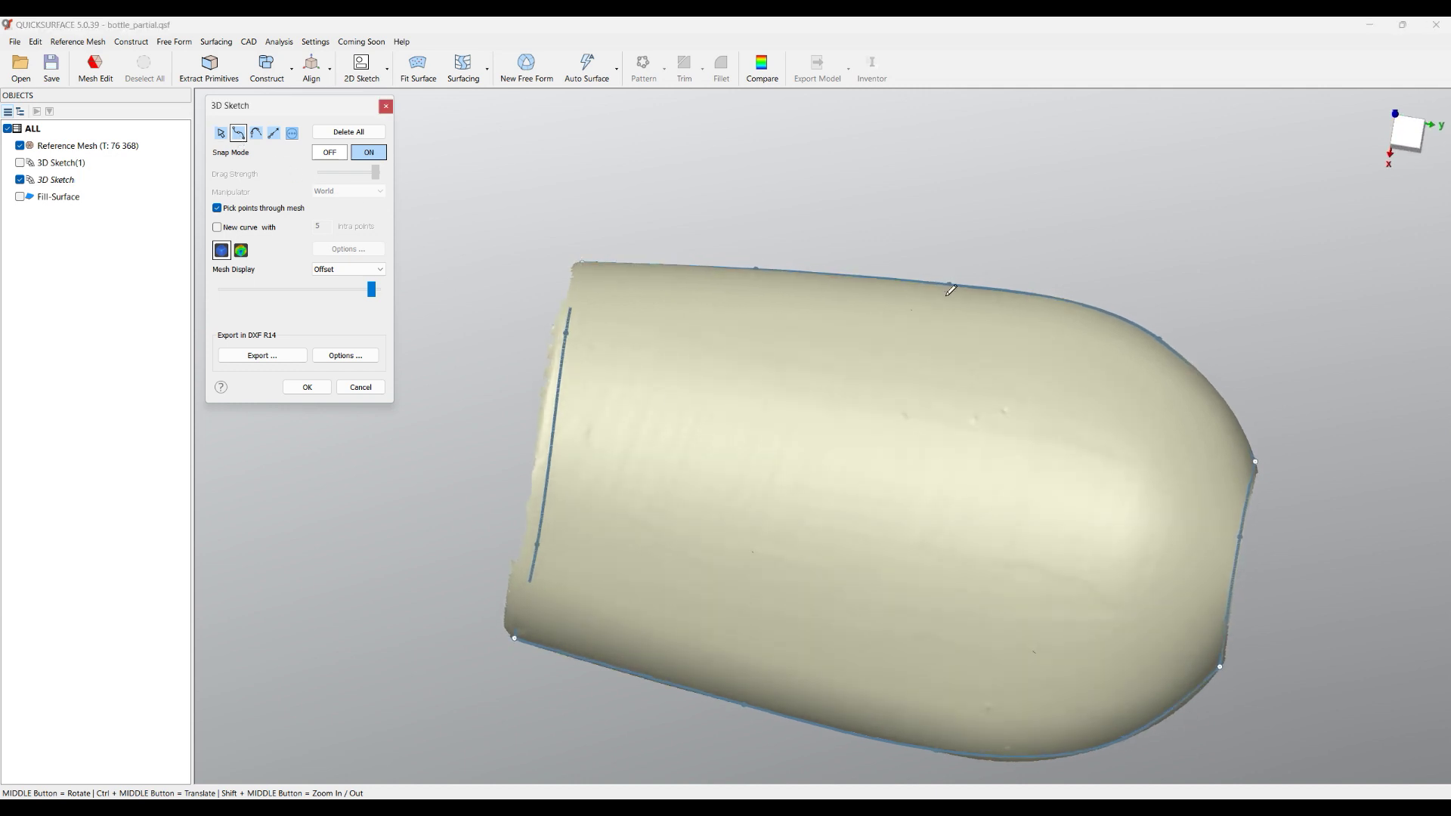
Draw a curve from the bottle's top edge down to its bottom edge and finish the sketch.
click(950, 285)
click(941, 329)
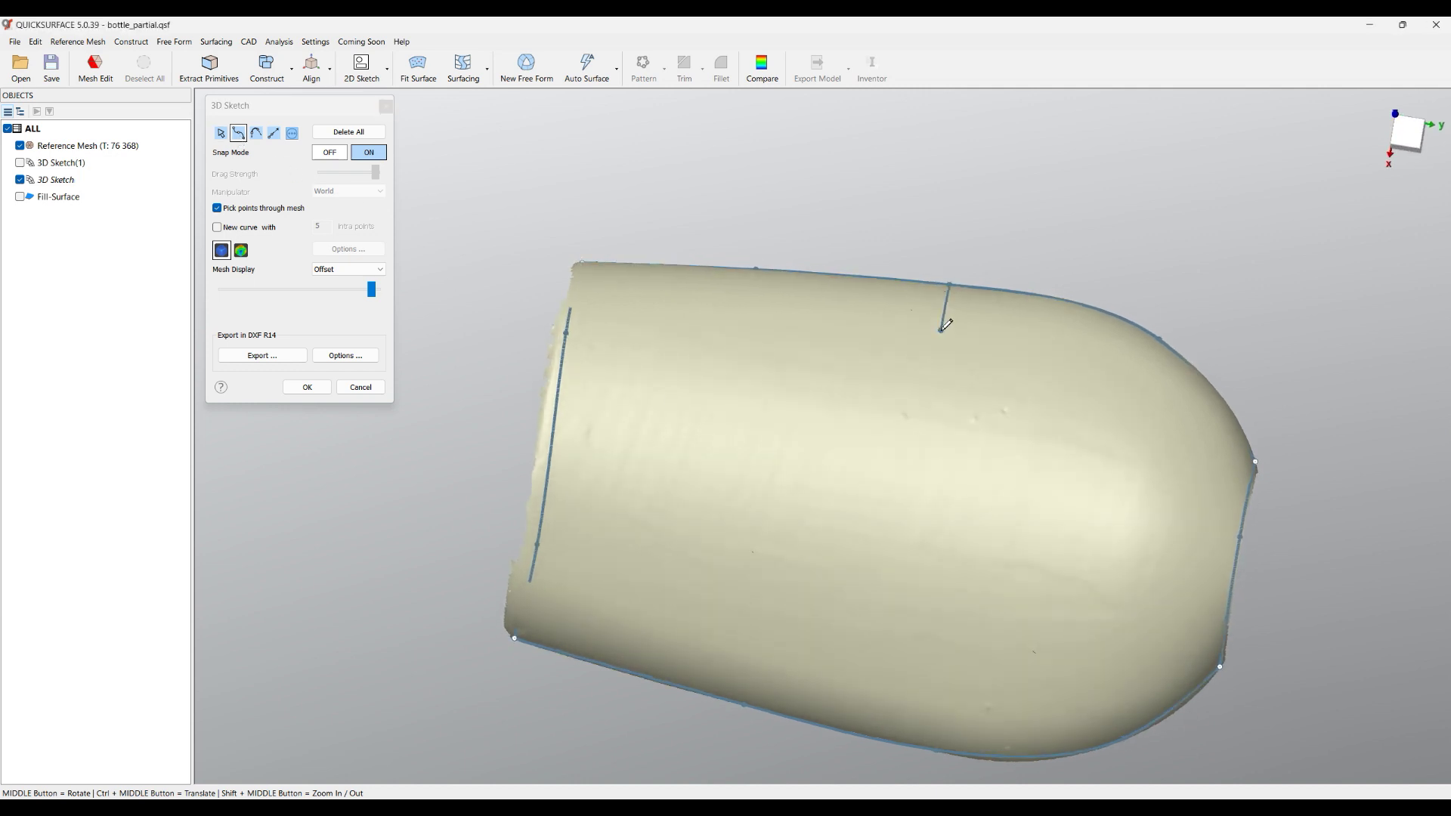
click(918, 475)
click(890, 665)
middle_drag(890, 728, 890, 529)
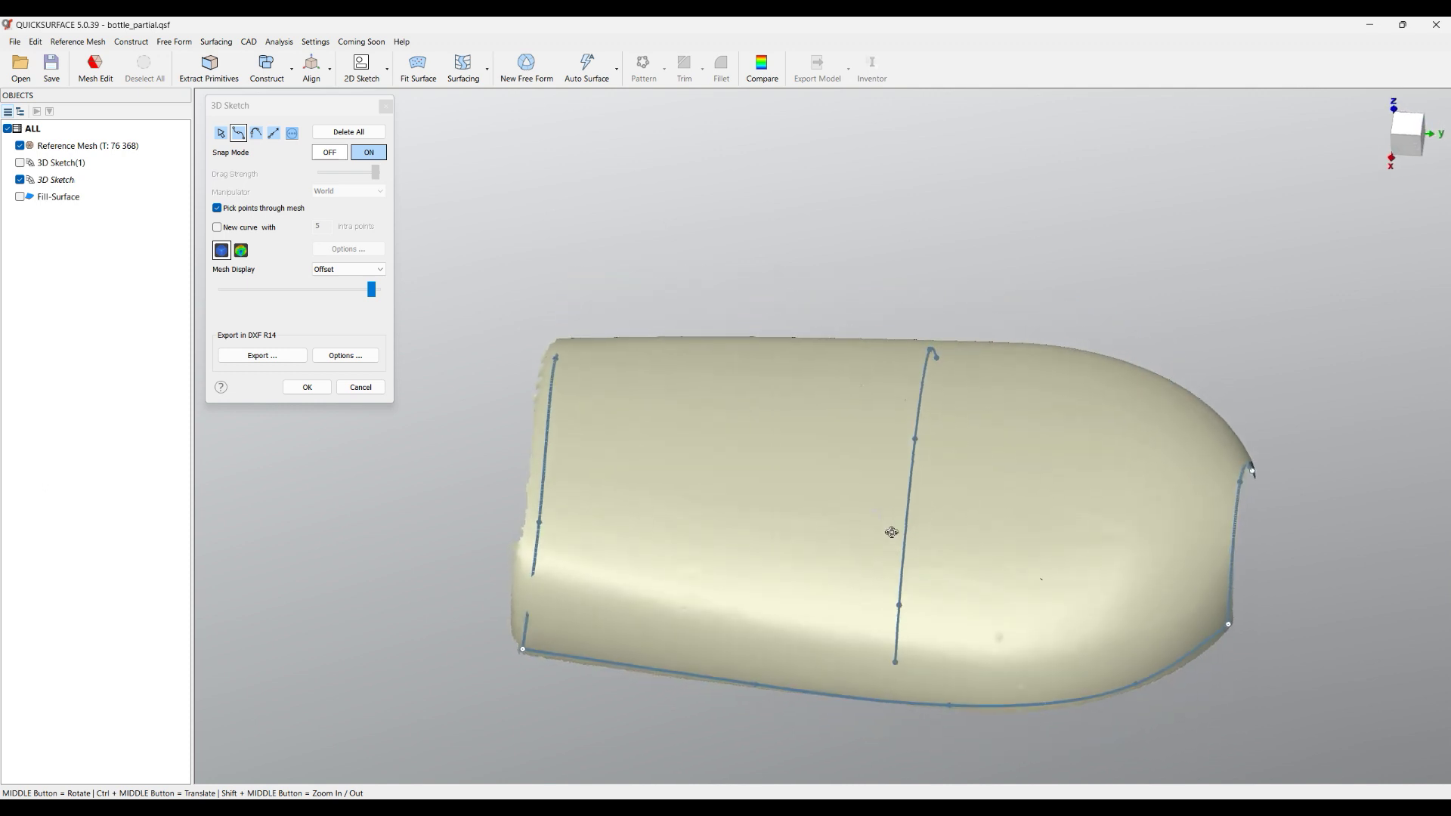
click(894, 699)
middle_drag(894, 699, 738, 572)
click(311, 391)
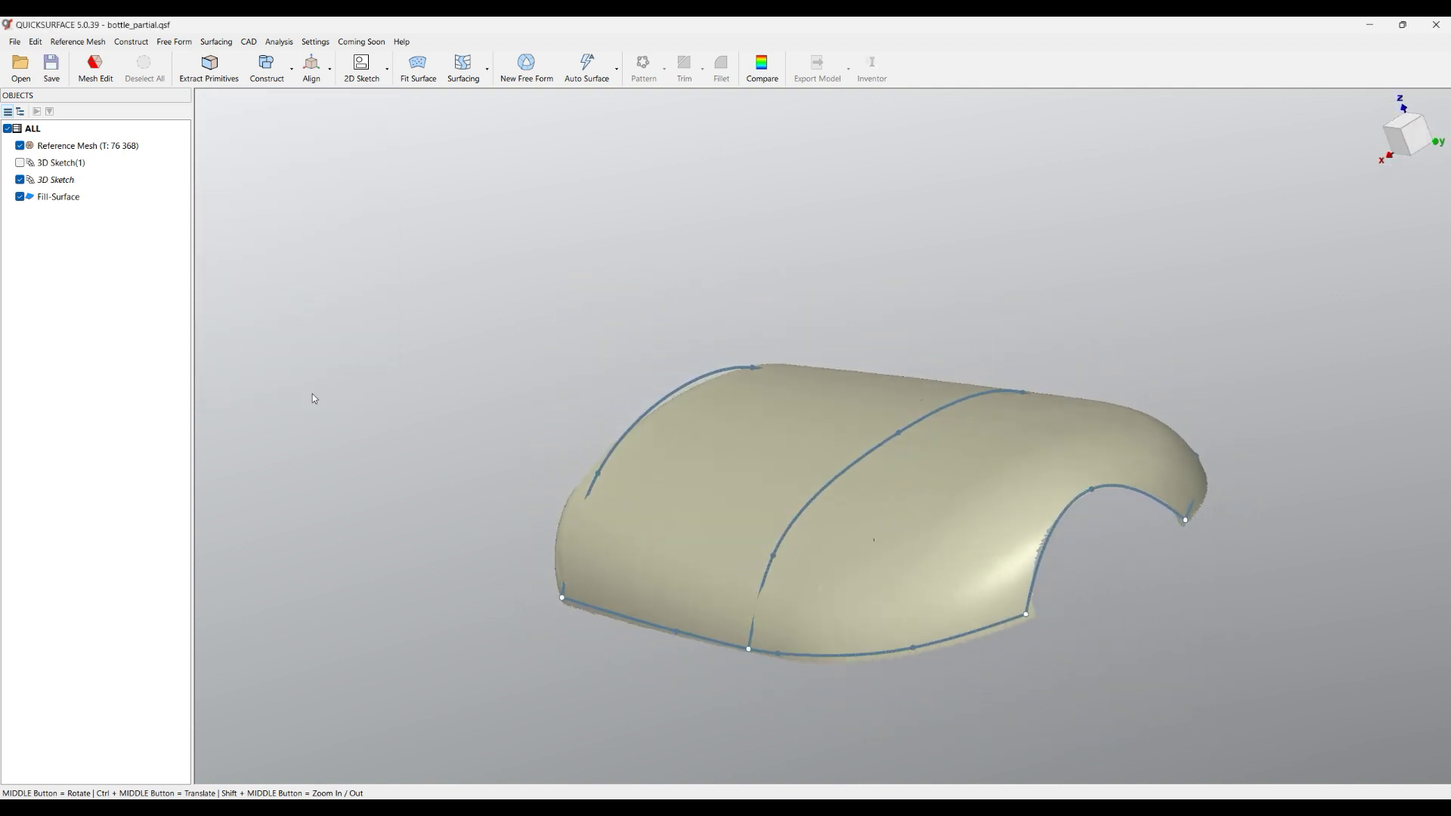
Edit the Fill-Surface and add the cross curve as an internal curve.
right_click(42, 198)
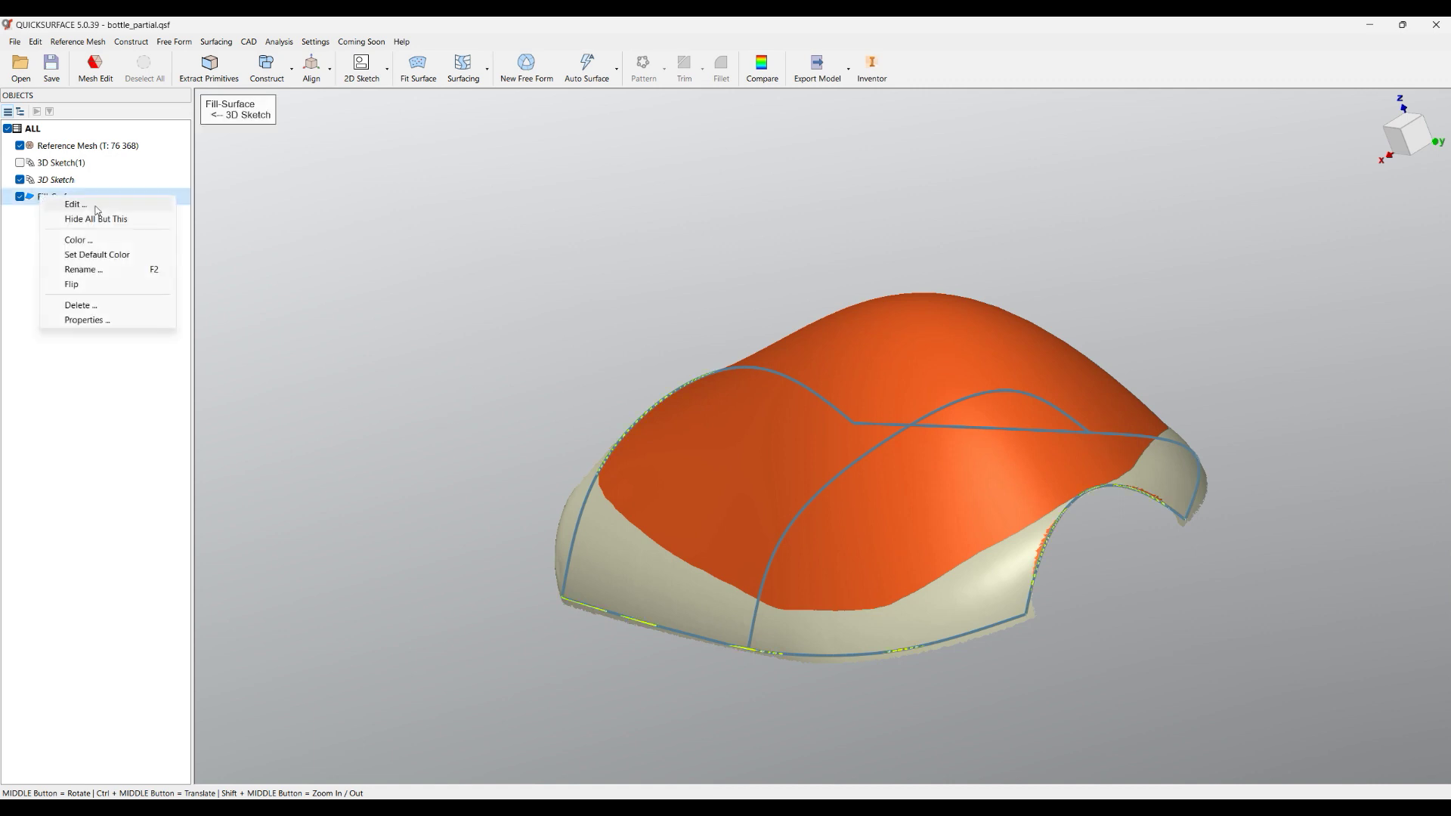
click(98, 209)
mouse_move(602, 333)
middle_down()
mouse_move(695, 329)
mouse_move(599, 307)
middle_up()
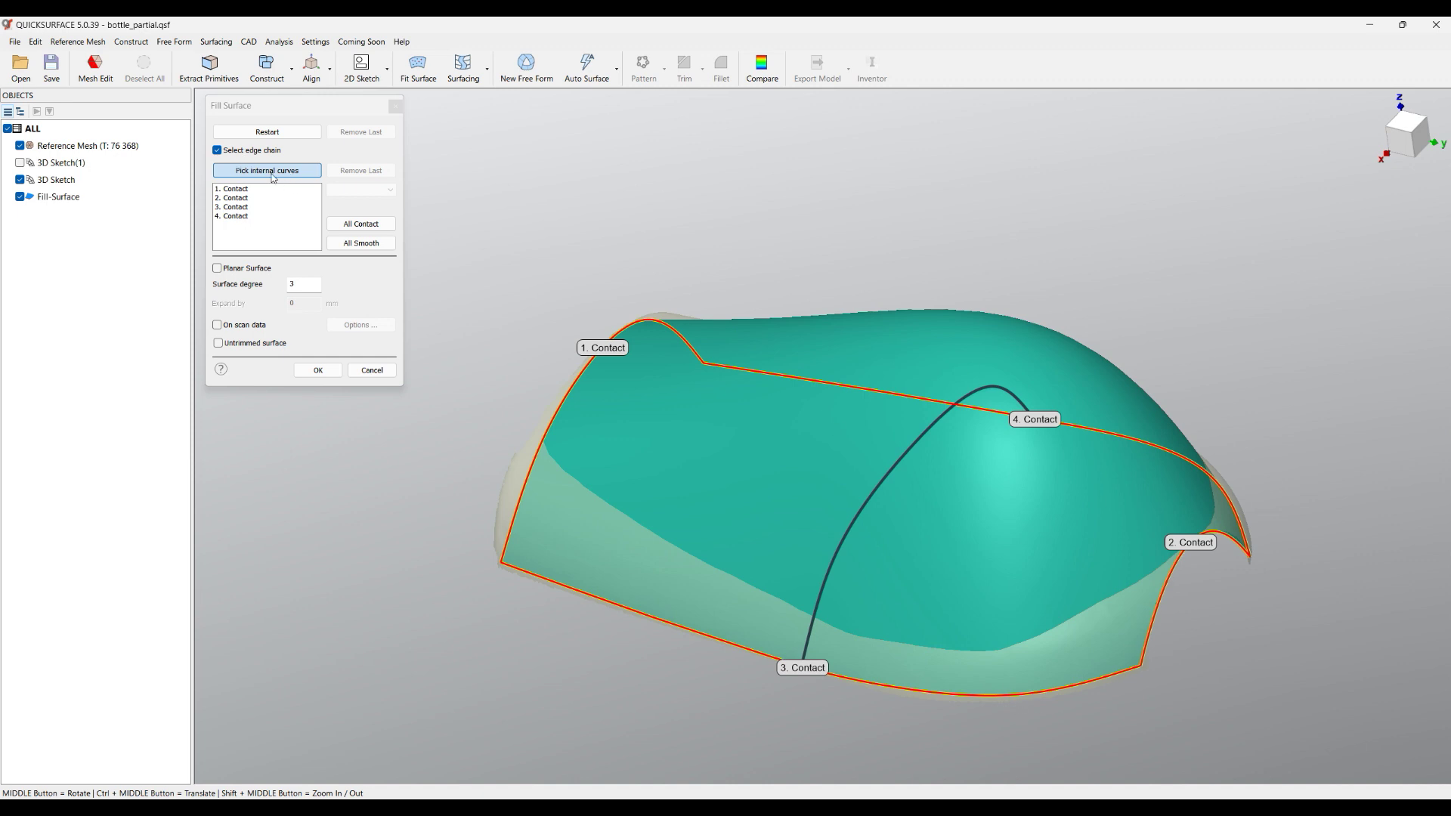
click(906, 454)
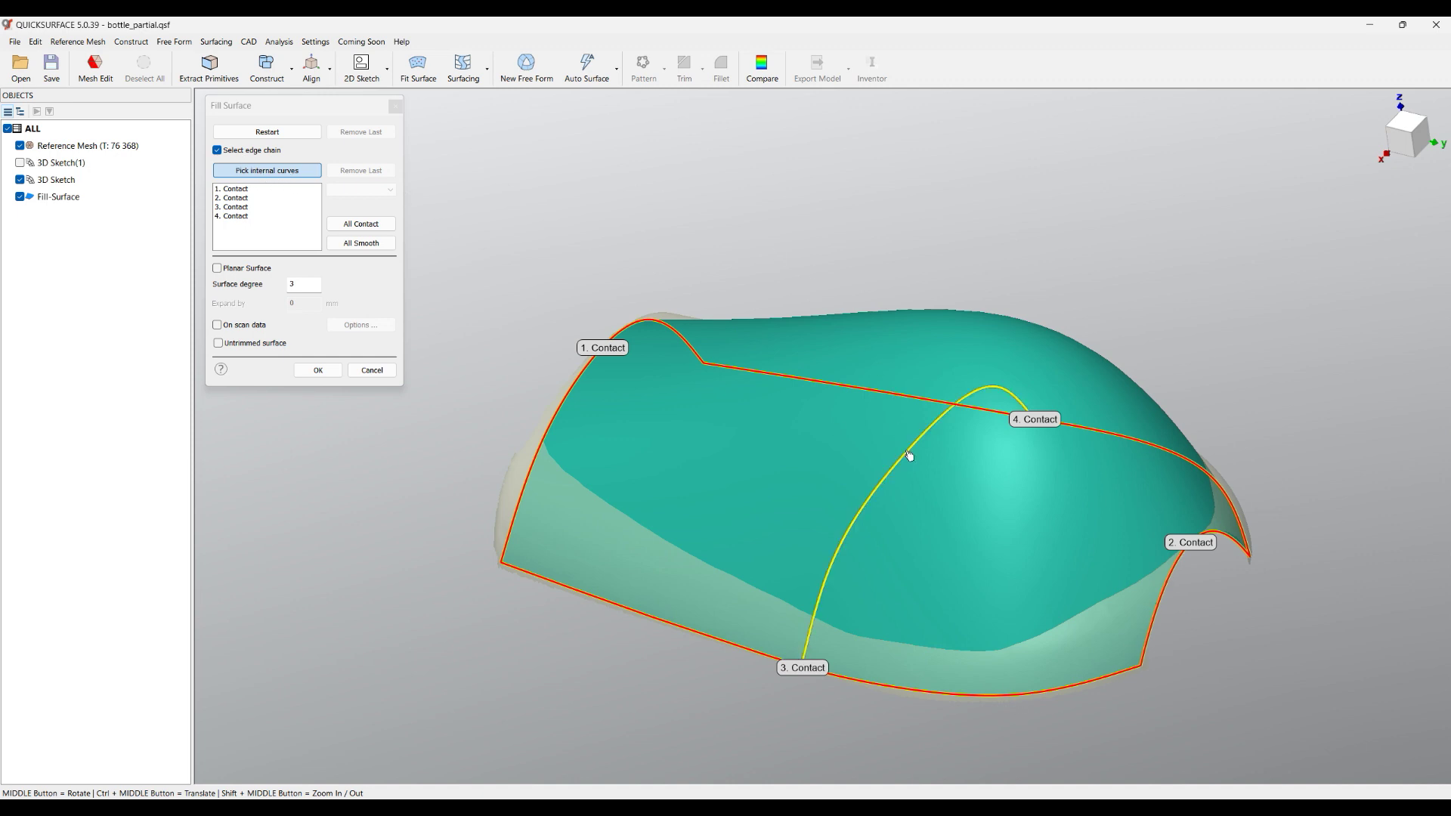
middle_drag(909, 454, 1044, 325)
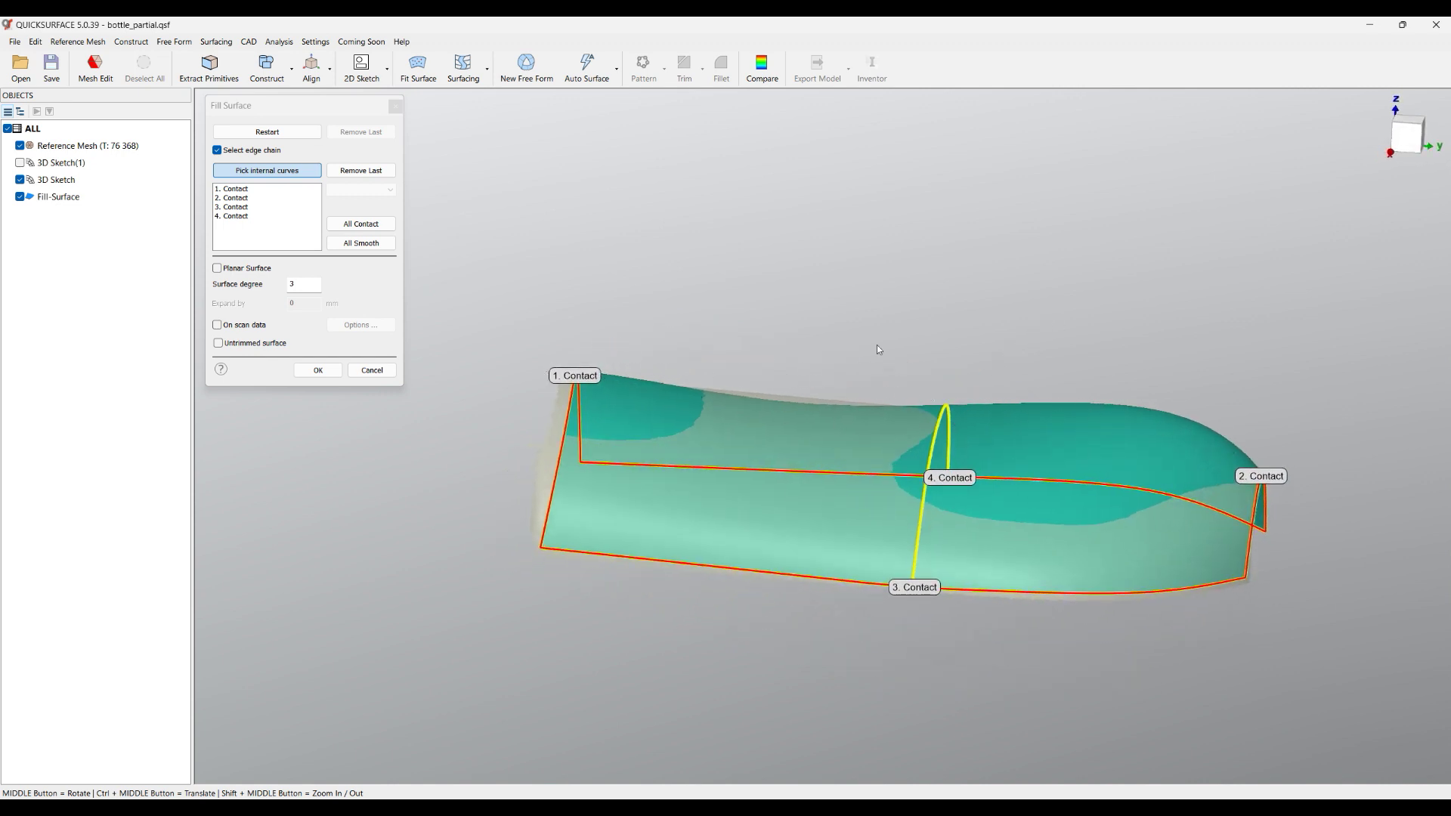
middle_drag(876, 349, 747, 595)
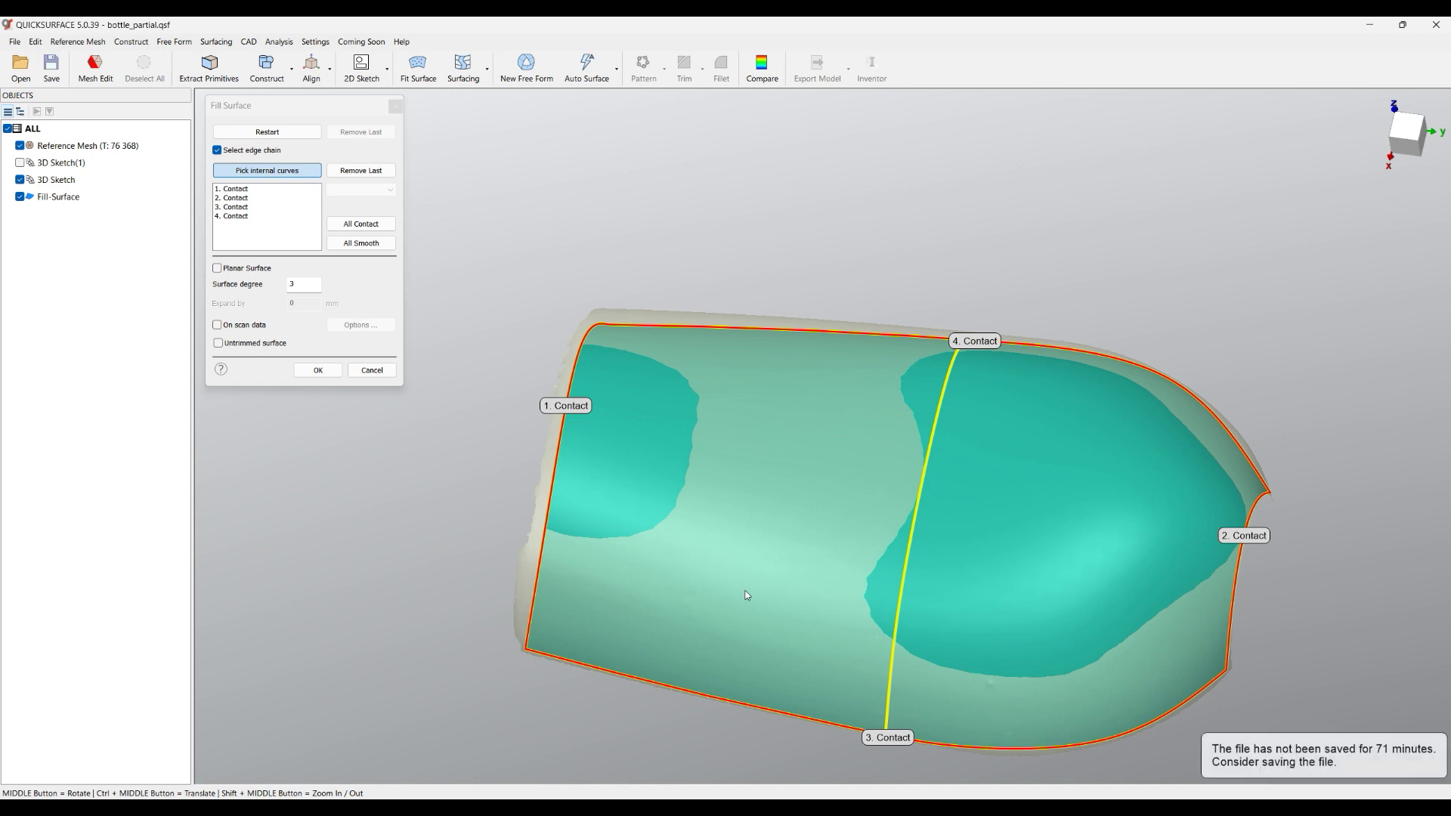
middle_drag(613, 351, 499, 332)
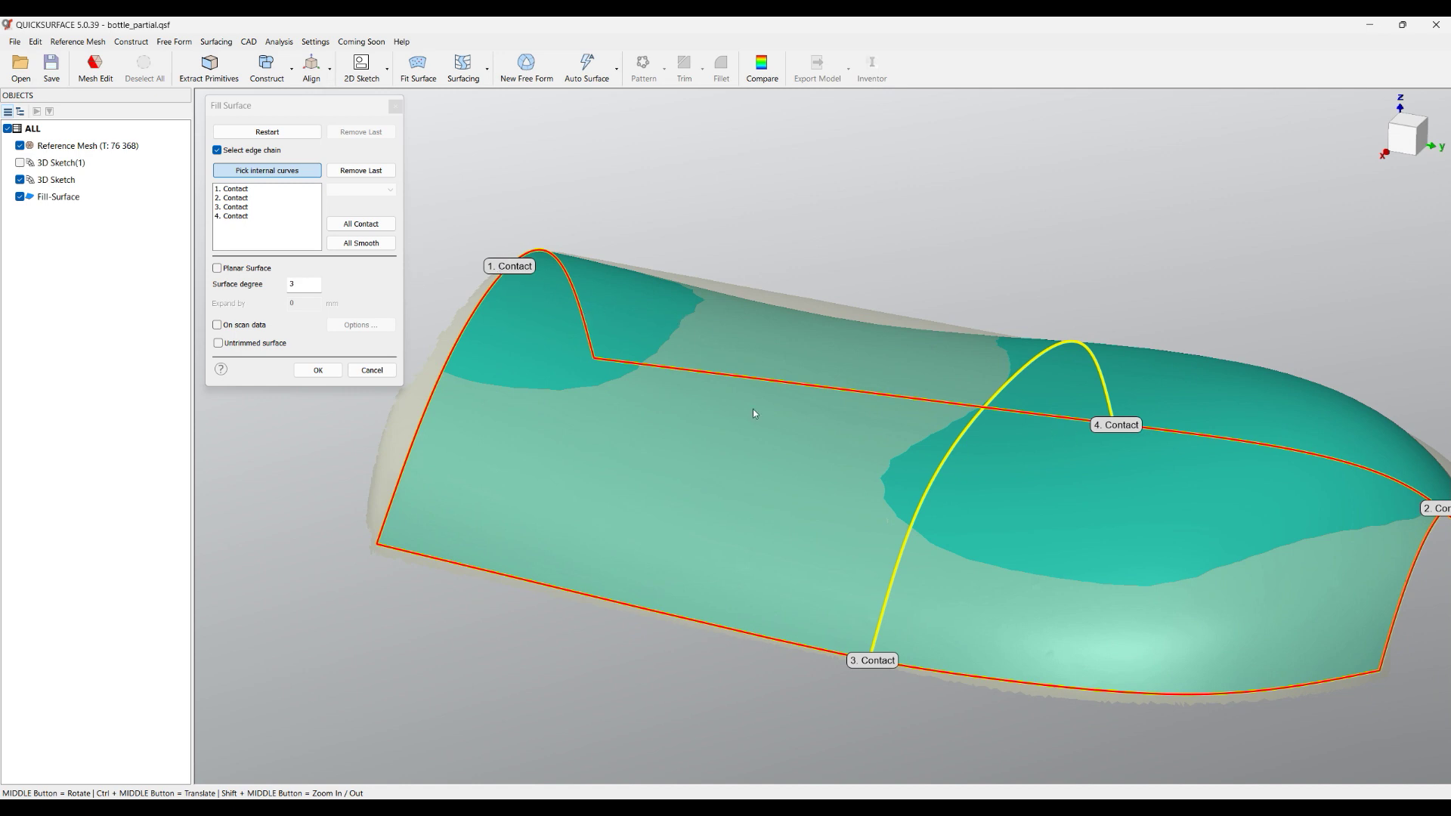
middle_drag(672, 401, 642, 484)
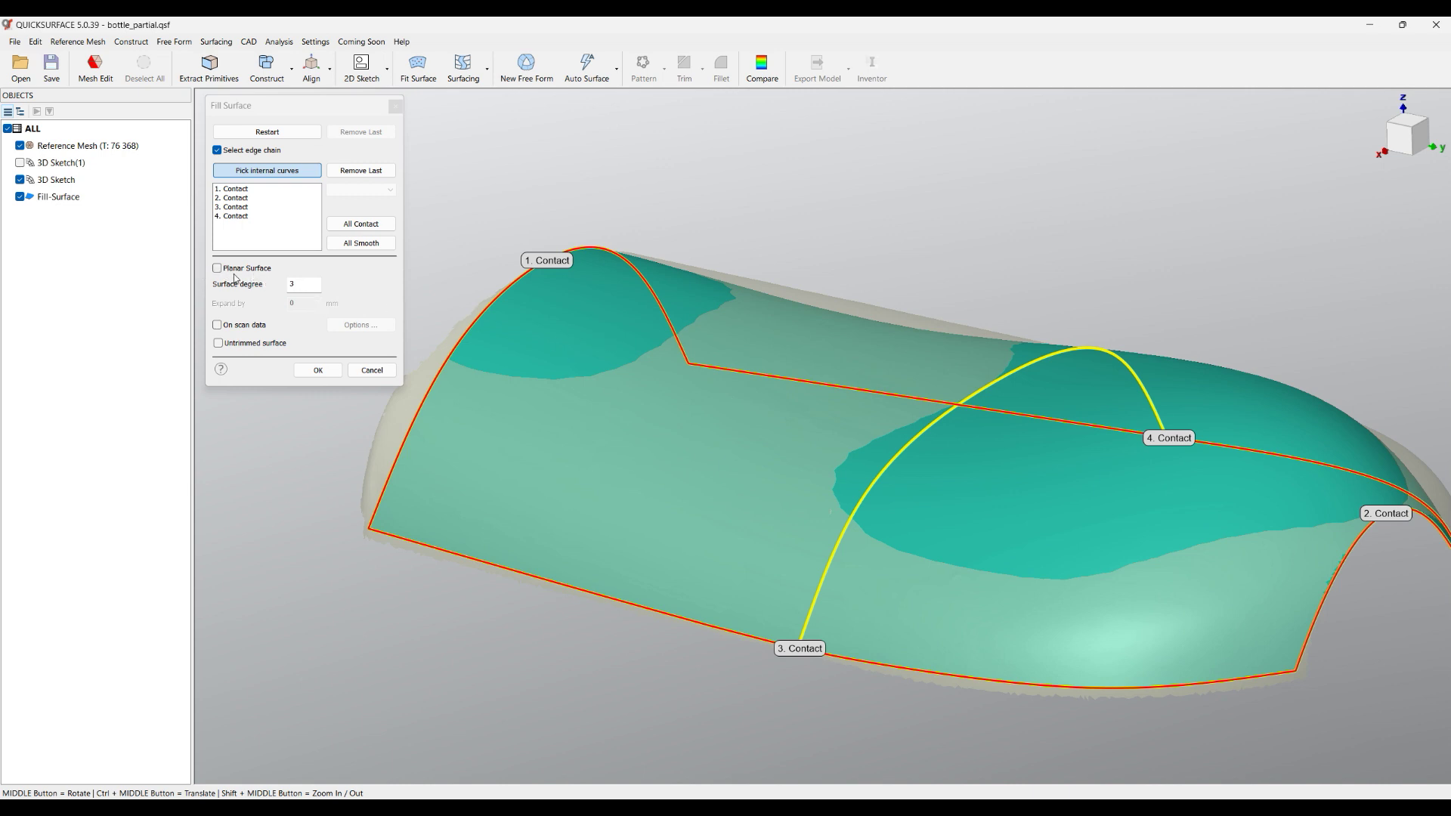
Try the Planar and Untrimmed surface options, turn both back off, and confirm the fill surface.
click(218, 269)
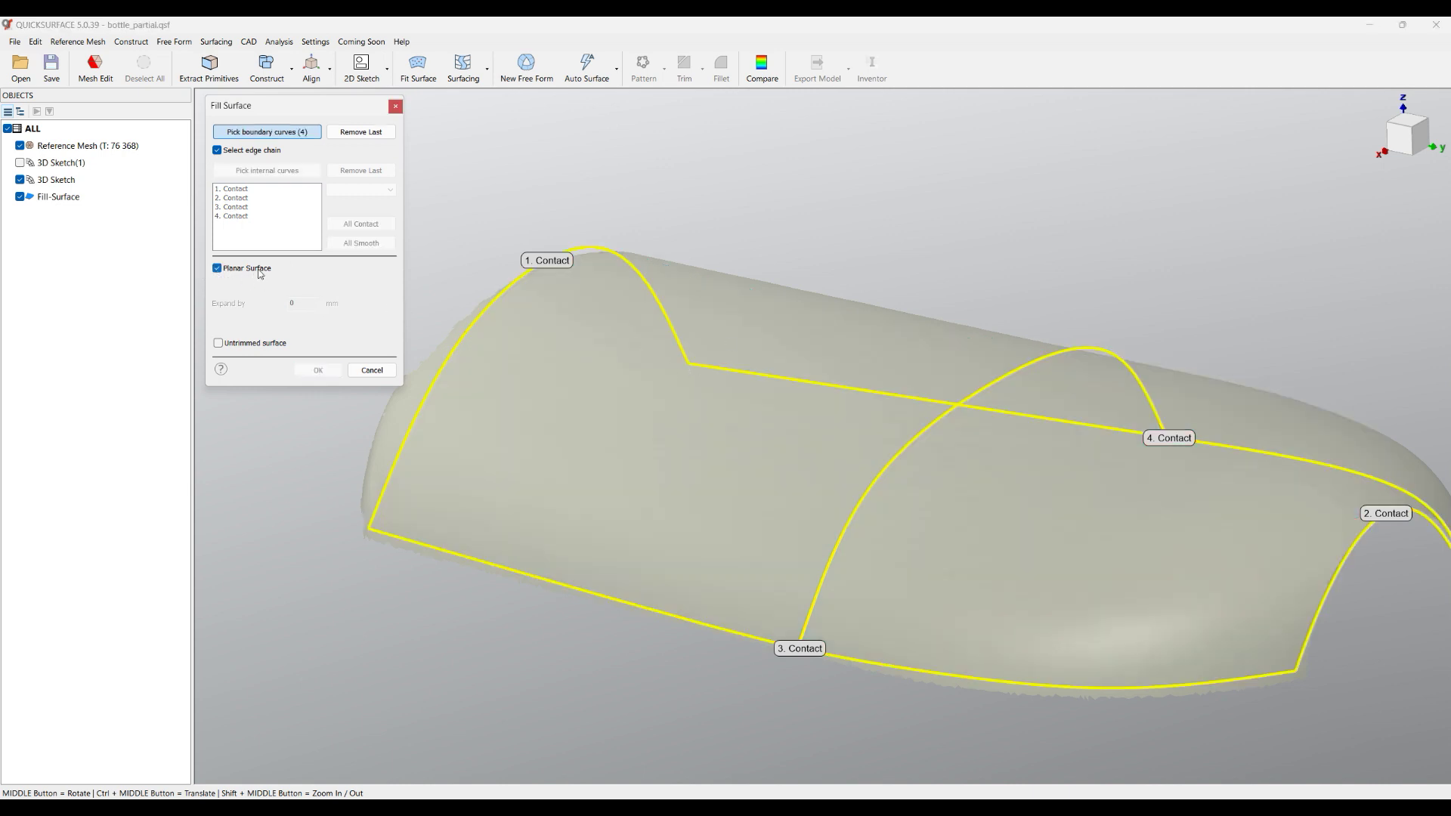
click(247, 277)
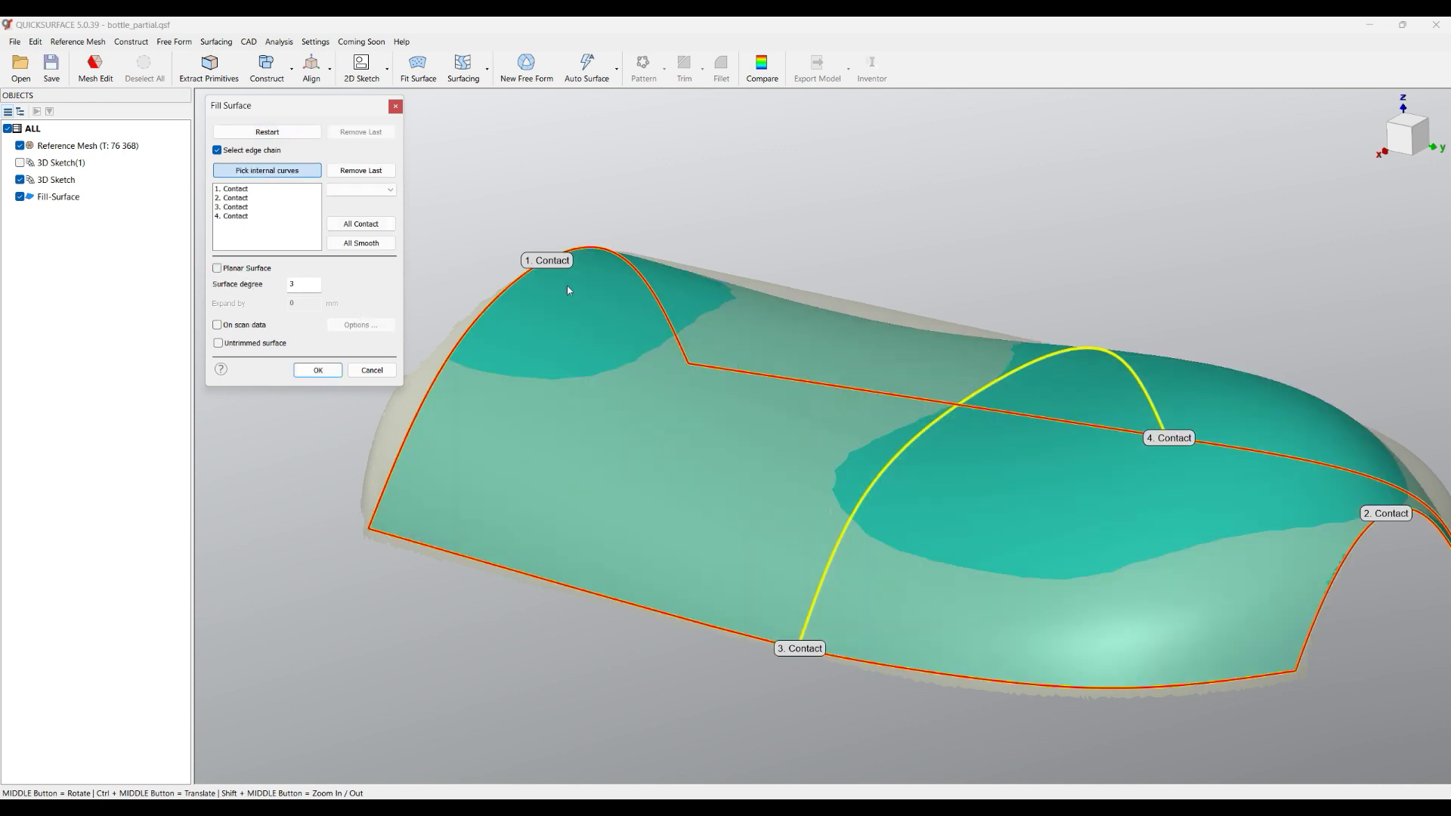
middle_drag(698, 492, 786, 408)
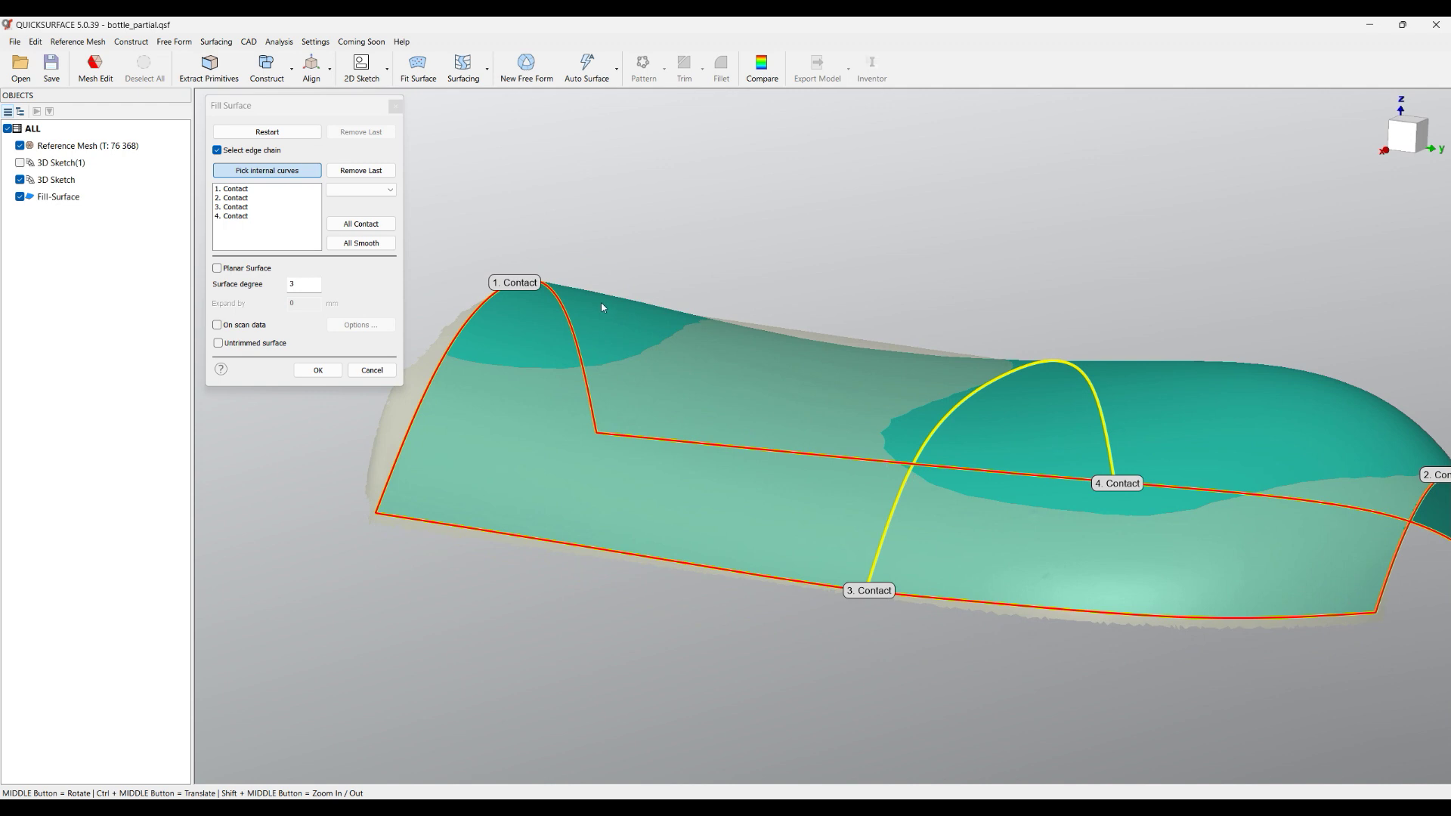
scroll(602, 308, down, 3)
click(247, 344)
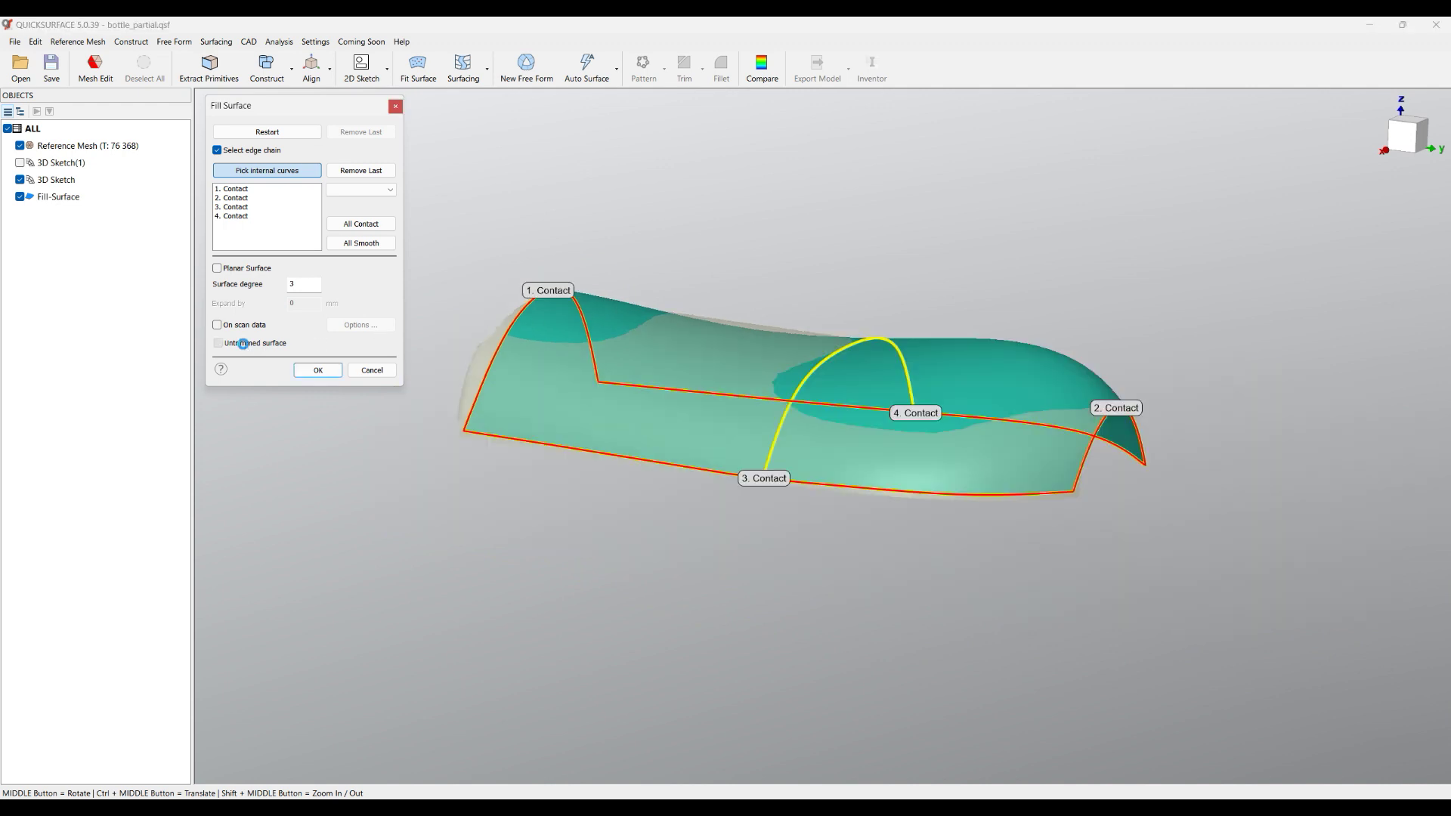
middle_drag(664, 404, 748, 351)
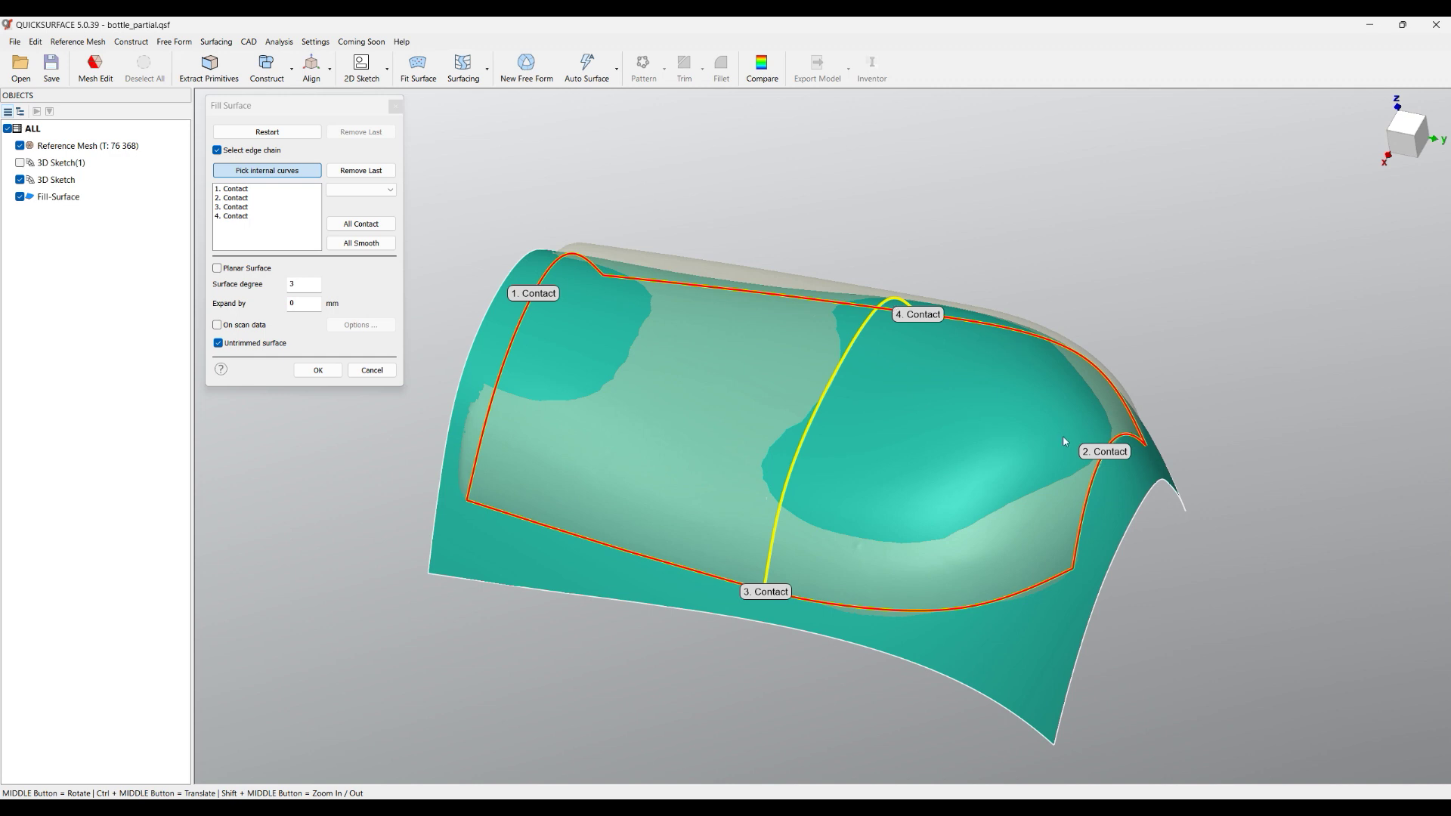
middle_drag(514, 474, 791, 295)
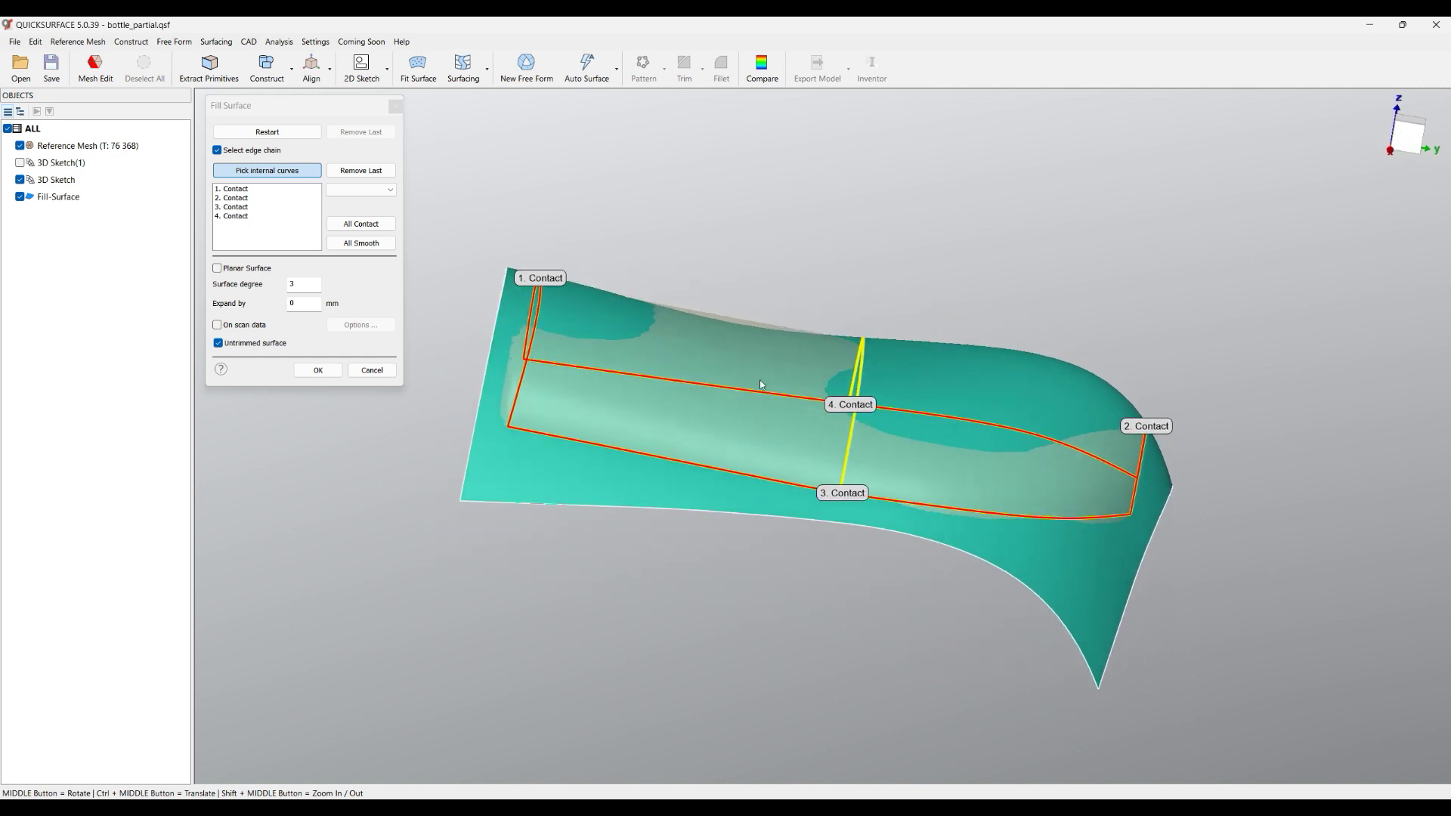
middle_drag(761, 384, 257, 382)
click(242, 344)
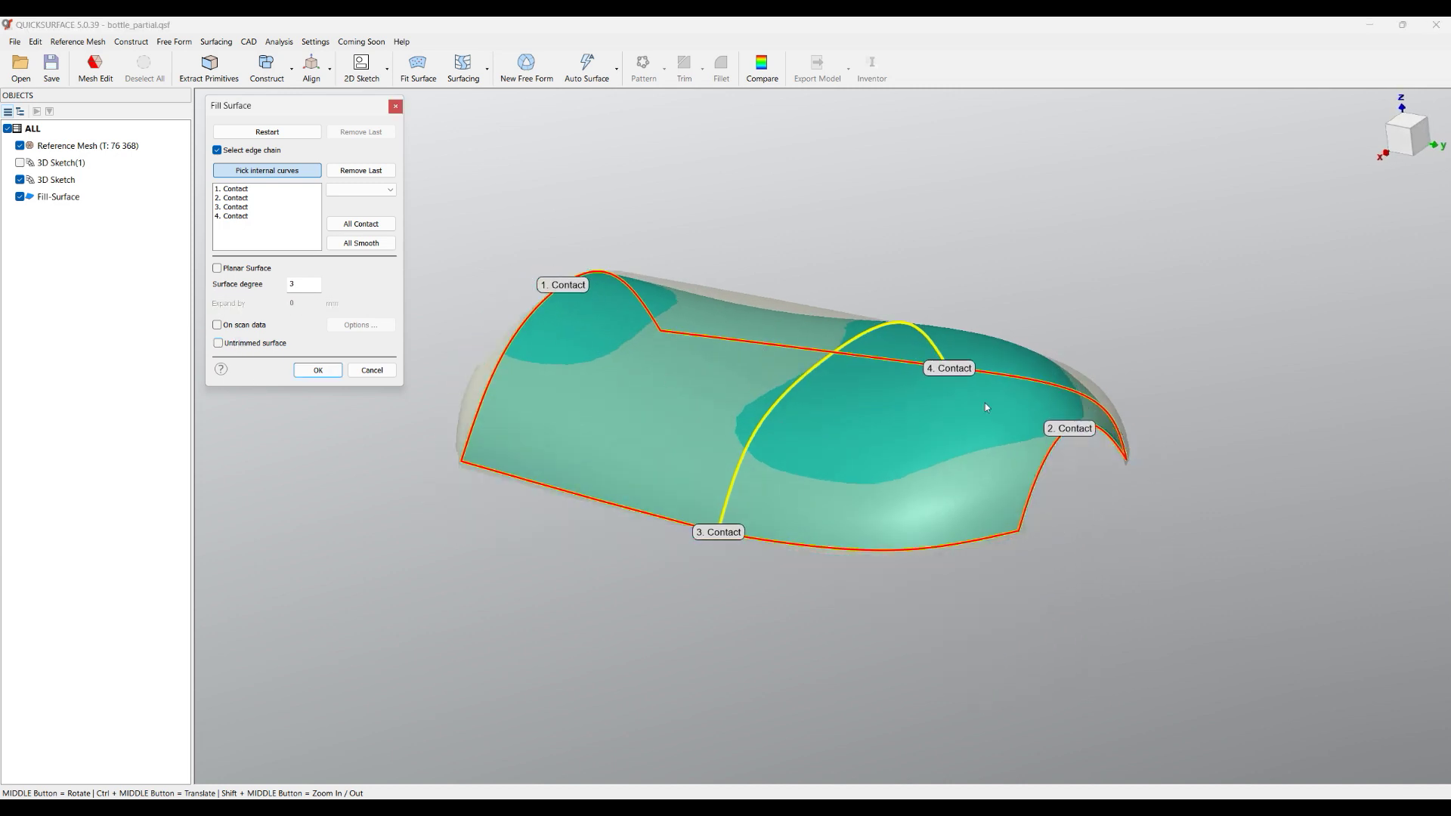
middle_drag(760, 405, 662, 517)
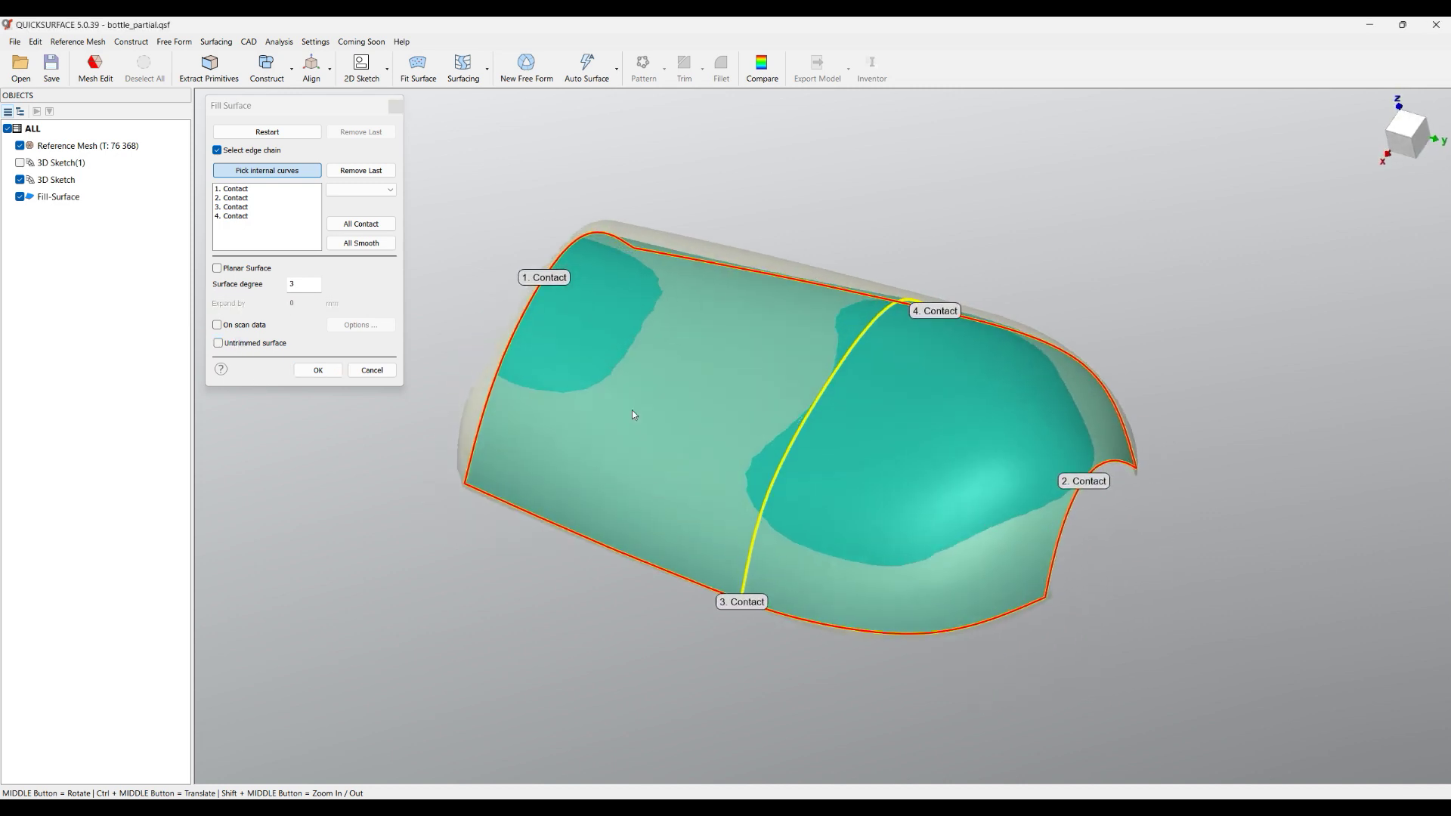
click(317, 370)
Hide the scanned reference mesh to view the fill surface alone.
middle_drag(316, 372, 741, 392)
click(20, 145)
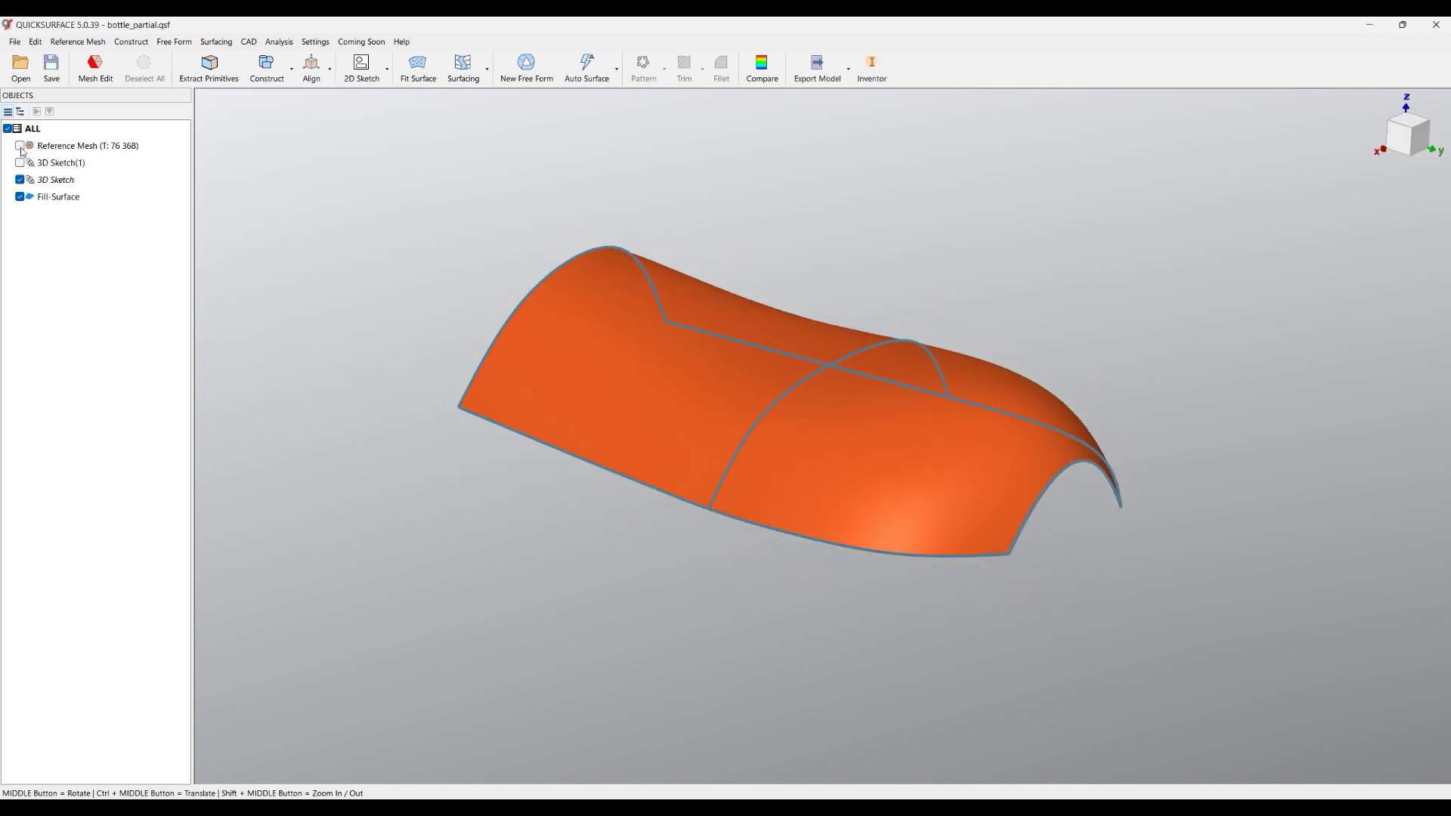
middle_drag(628, 395, 546, 388)
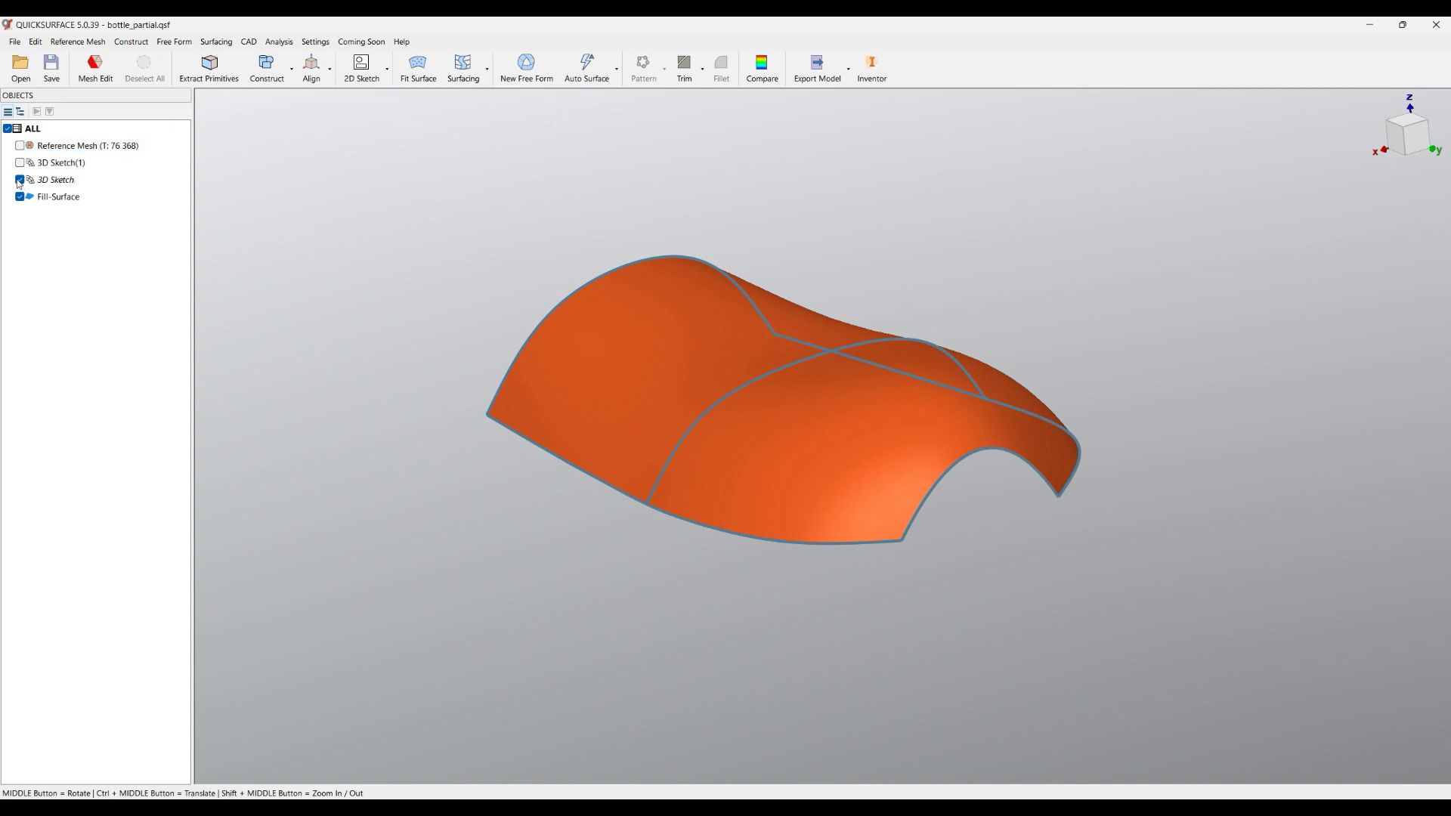
right_click(56, 199)
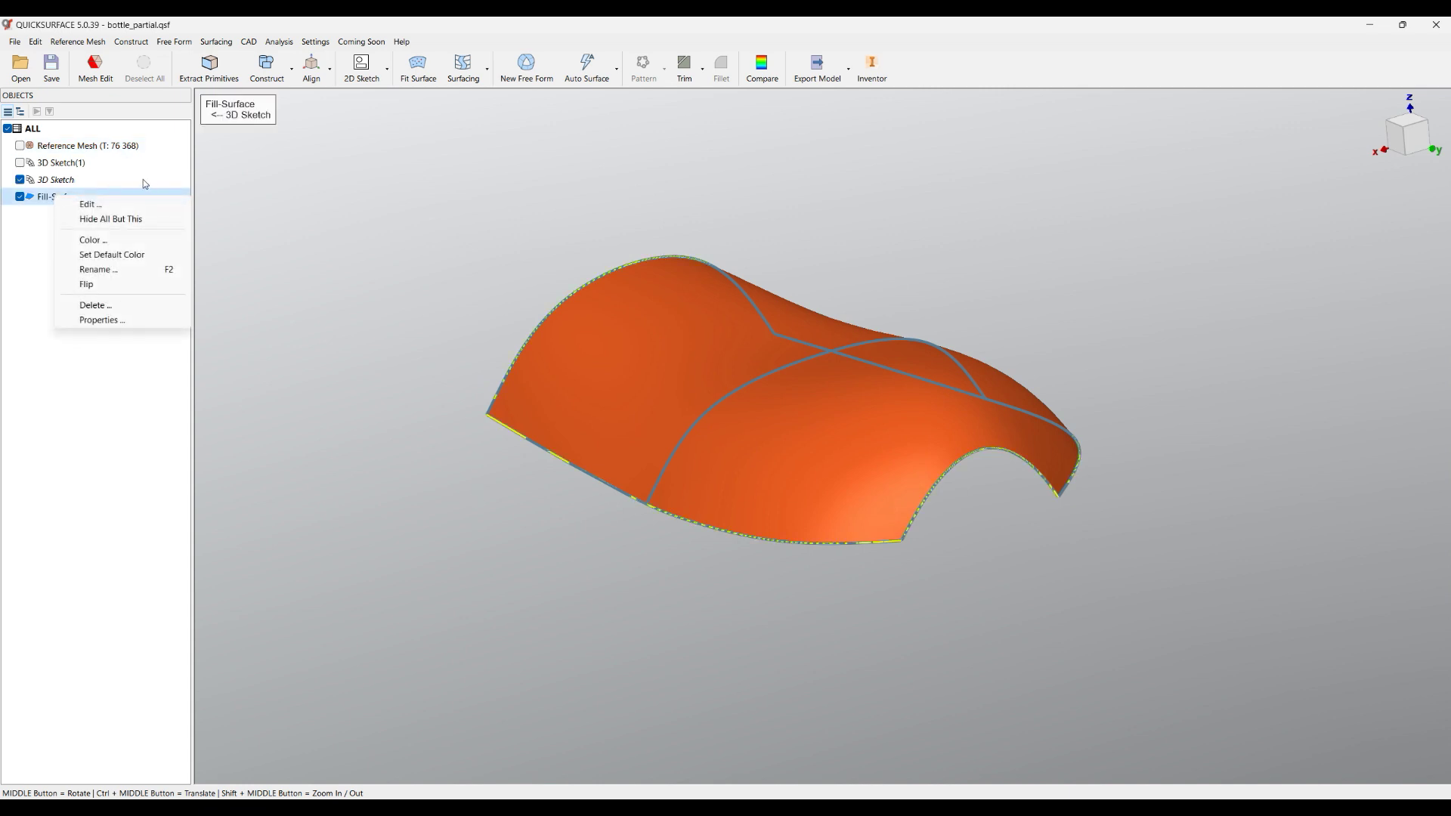
key(Escape)
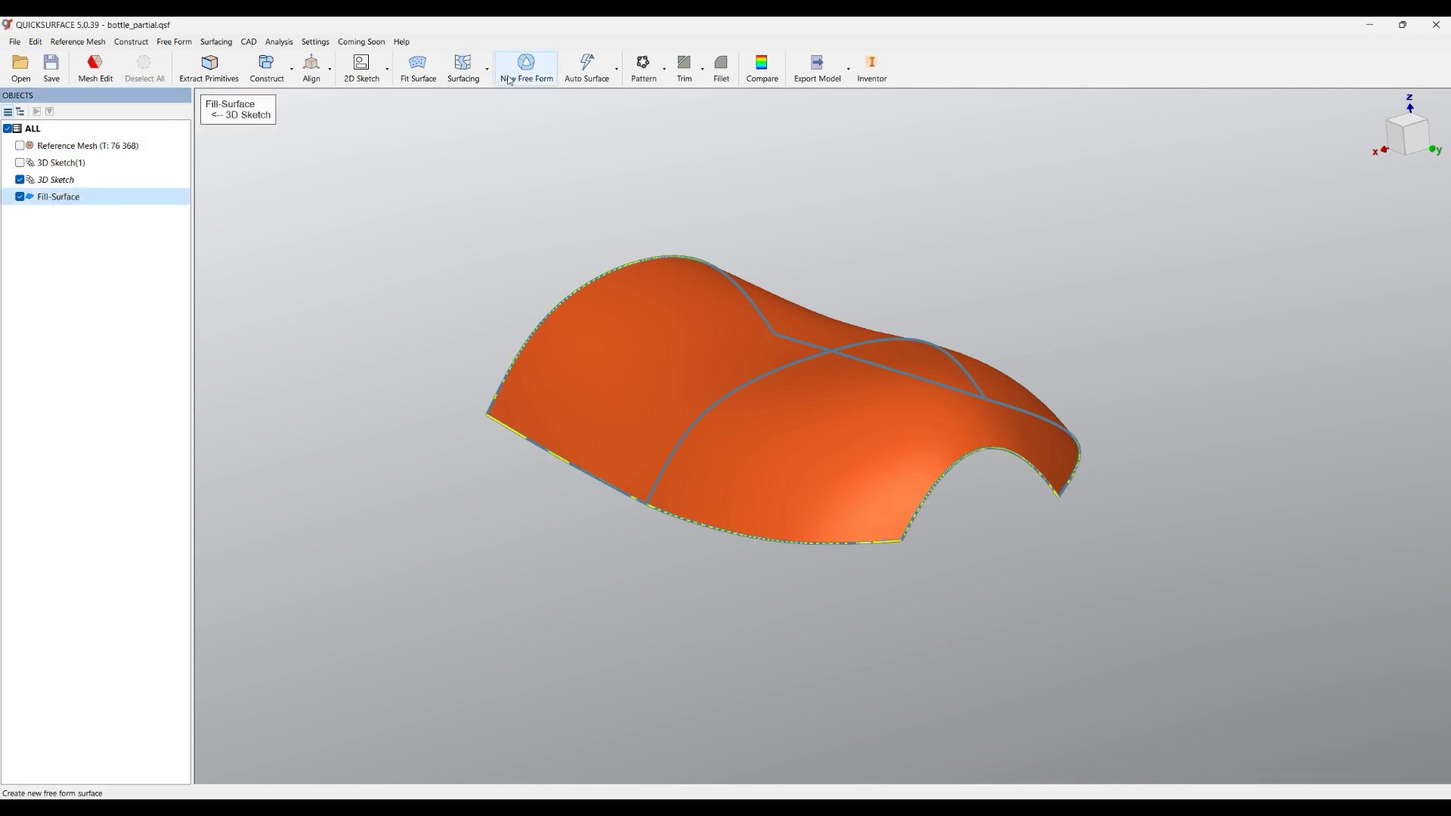
Start 3D Sketch(2) and draw a line from the strip's right end to the other end point.
click(484, 72)
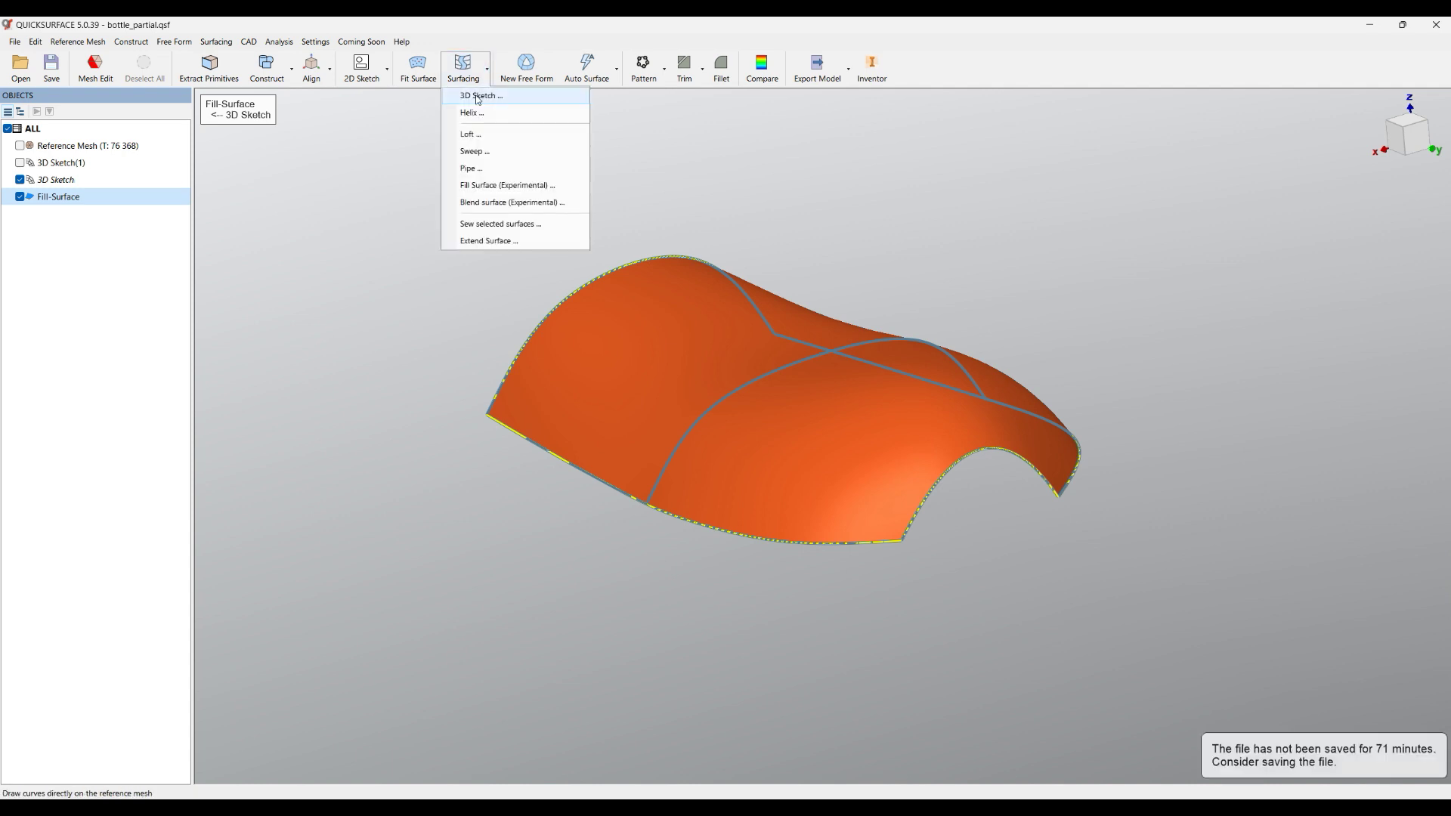
click(479, 96)
scroll(937, 587, up, 3)
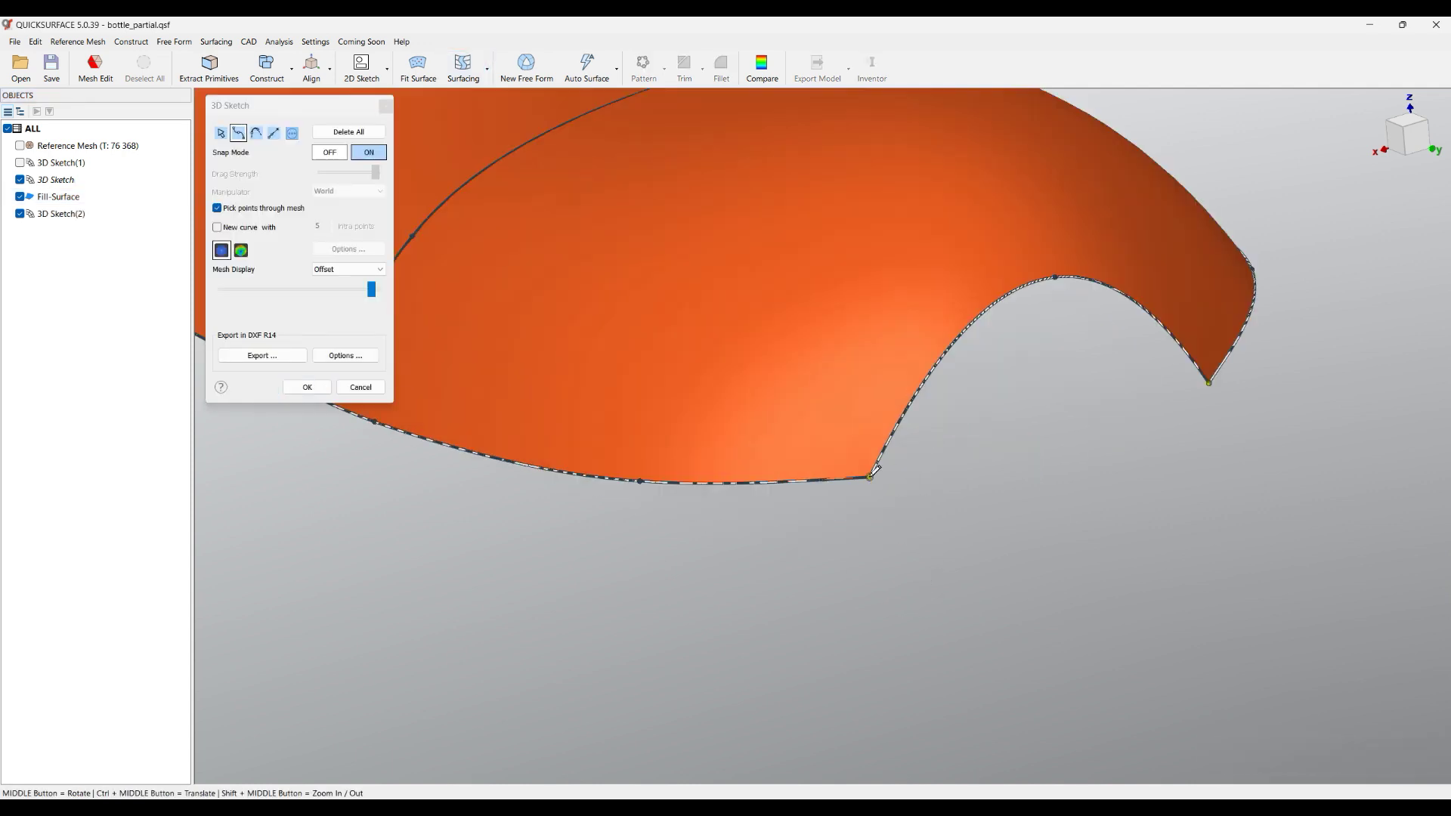
click(870, 477)
click(1209, 383)
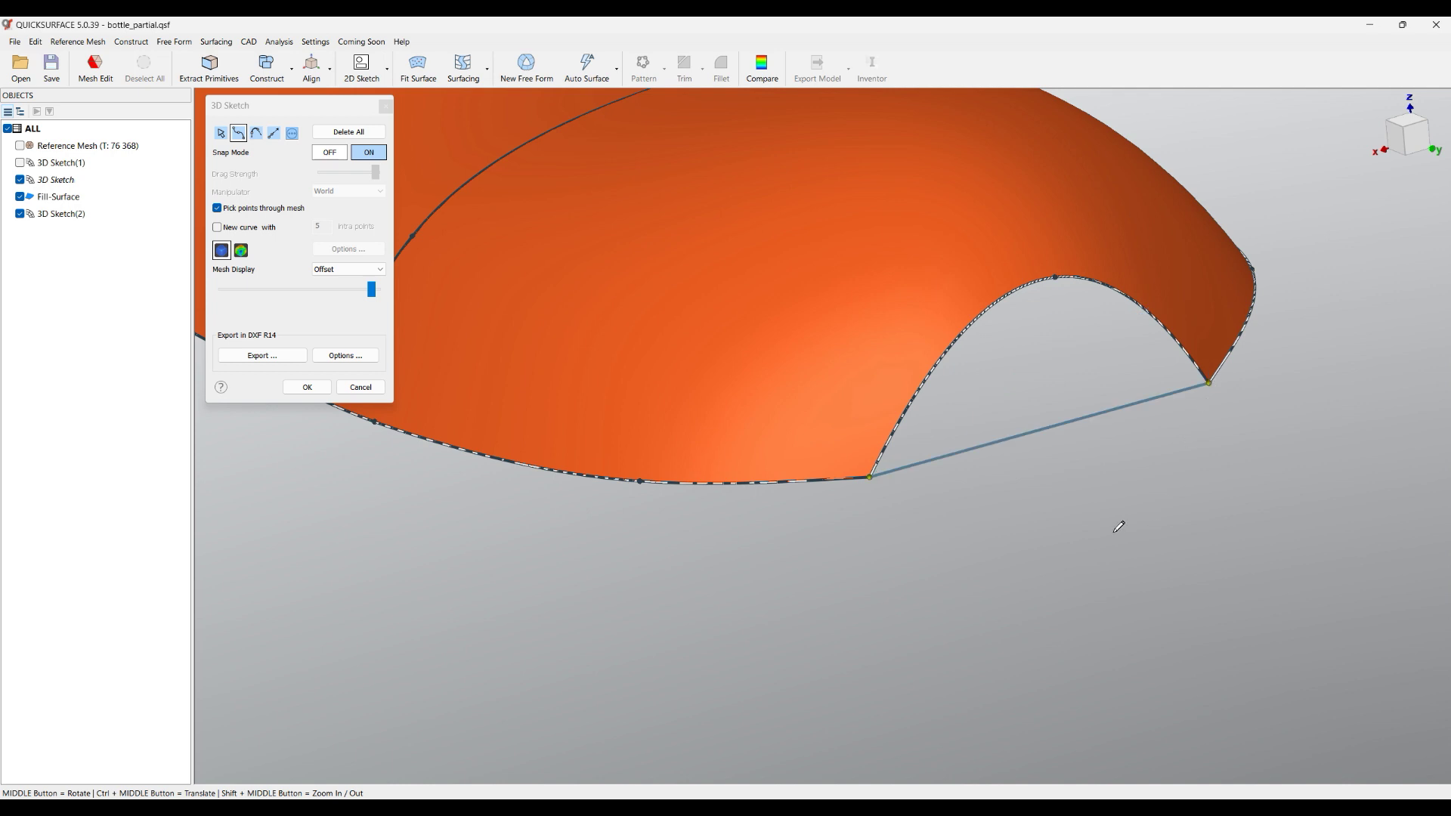
scroll(1126, 534, down, 5)
middle_drag(1134, 541, 1125, 615)
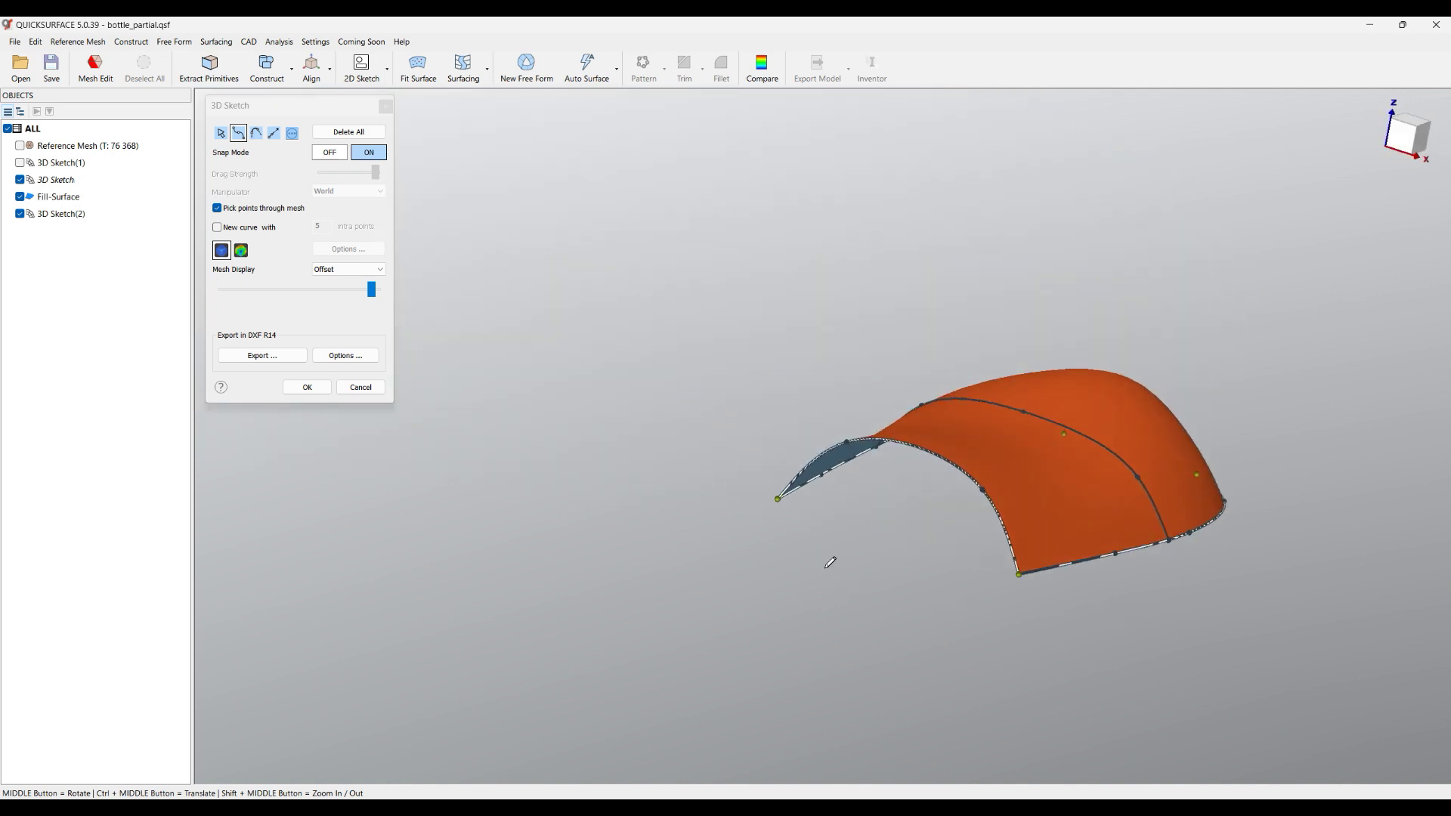
Draw a line from the left end point to the bottom corner and finish 3D Sketch(2).
click(779, 498)
click(1018, 574)
middle_drag(922, 583, 779, 588)
scroll(774, 582, up, 5)
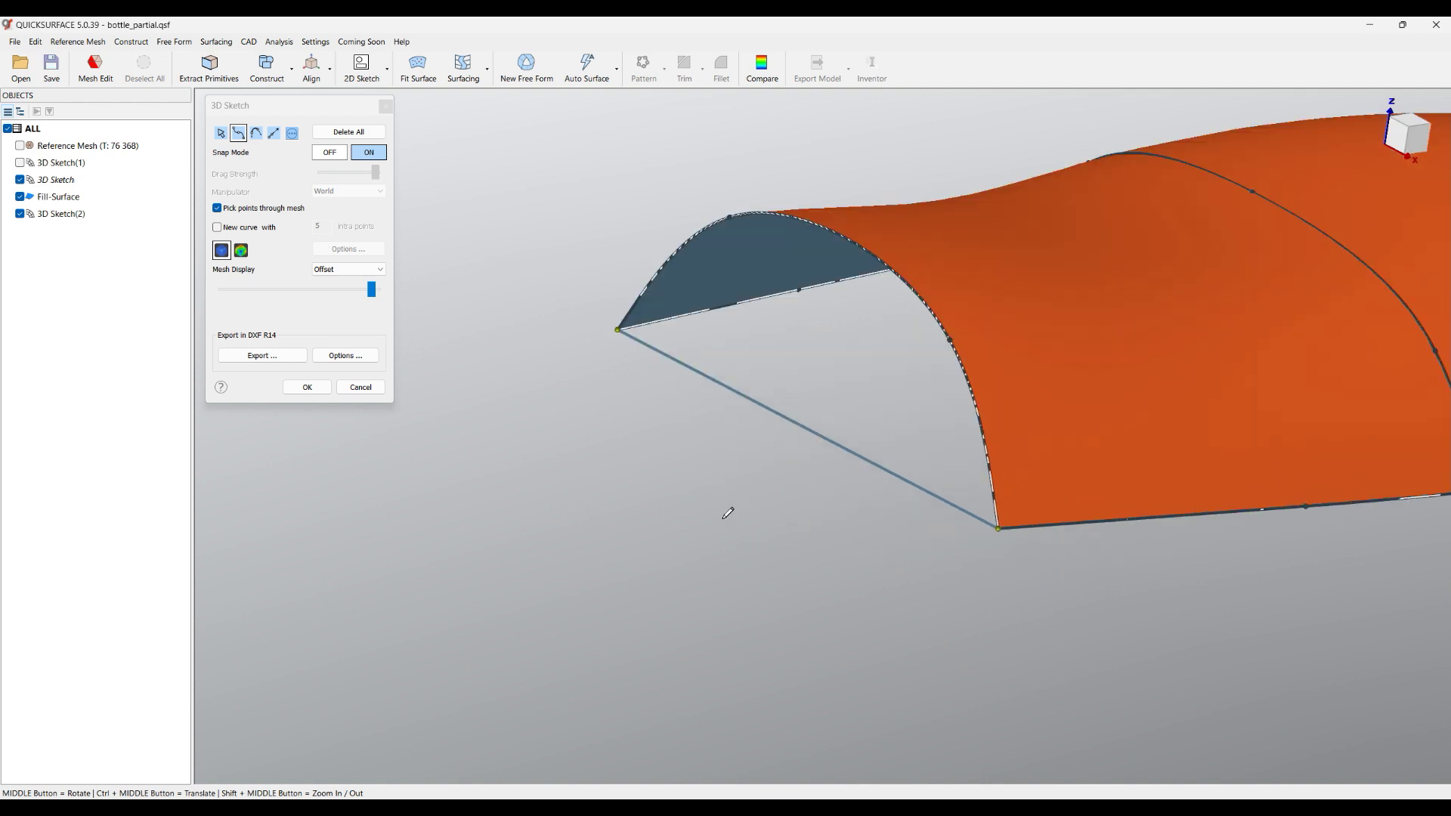
click(306, 387)
middle_drag(625, 489, 568, 539)
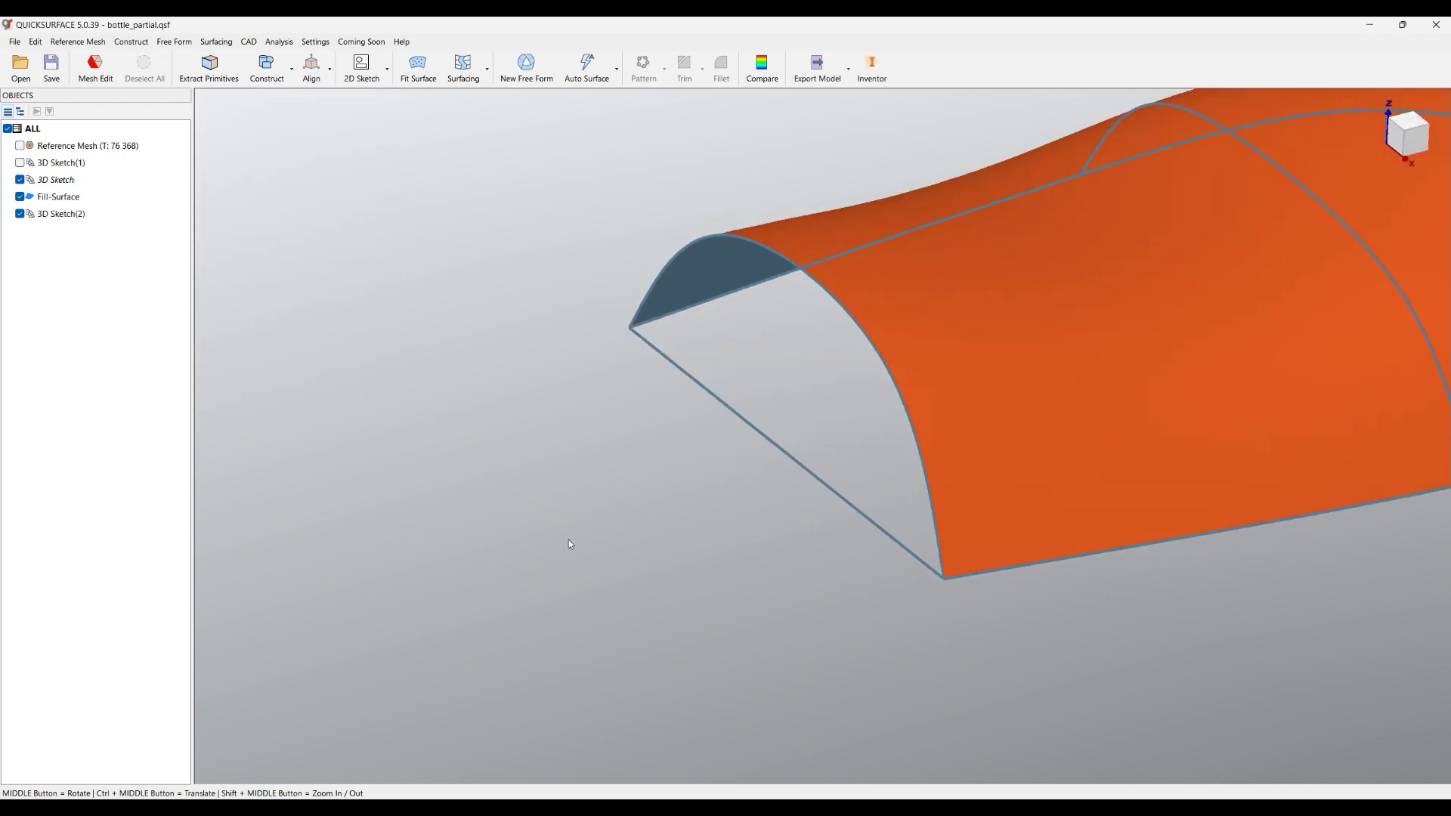
scroll(540, 519, down, 4)
Cap one open end with Fill-Surface(1), picking its straight edge and arc individually.
click(462, 70)
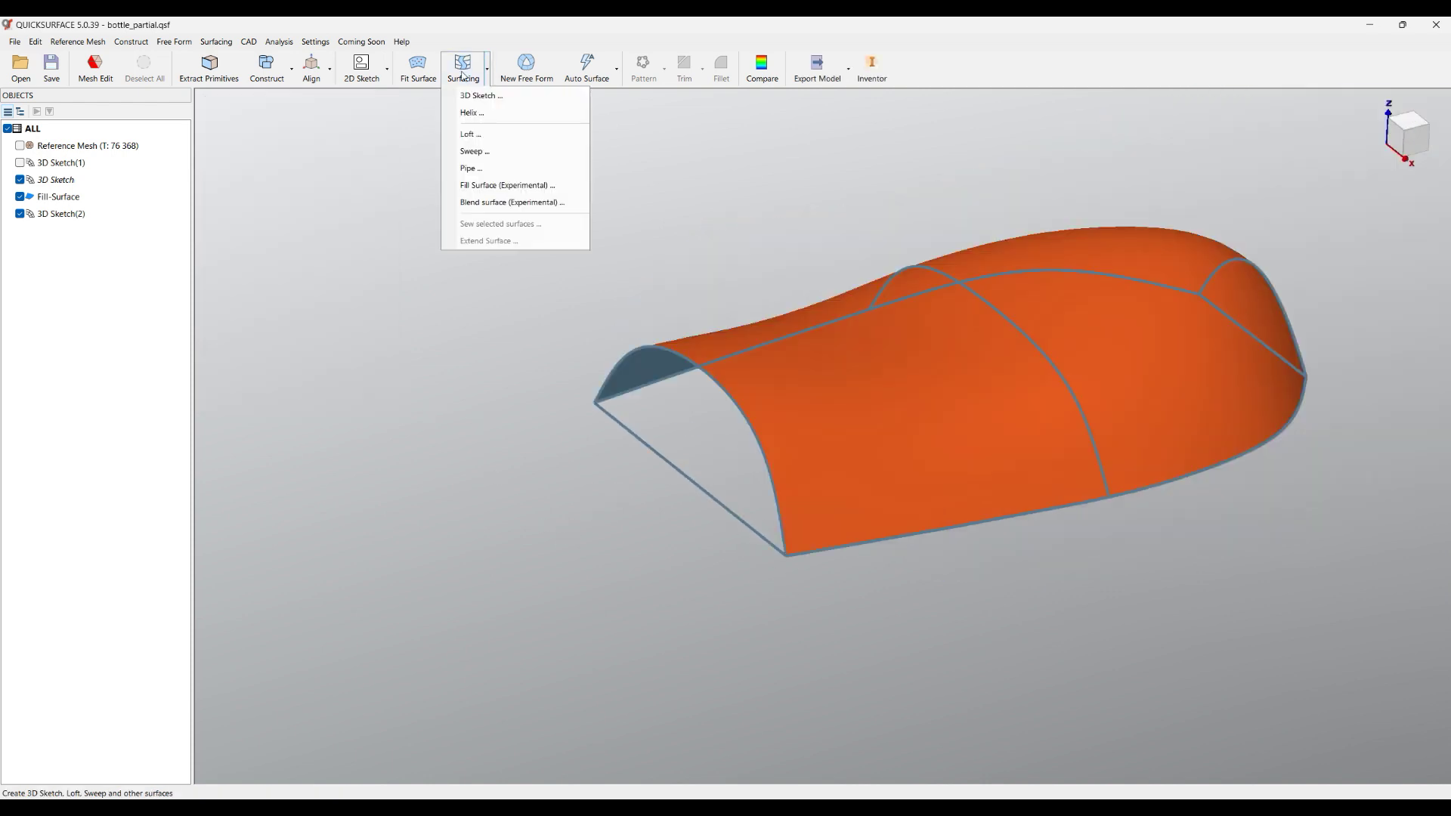
click(474, 185)
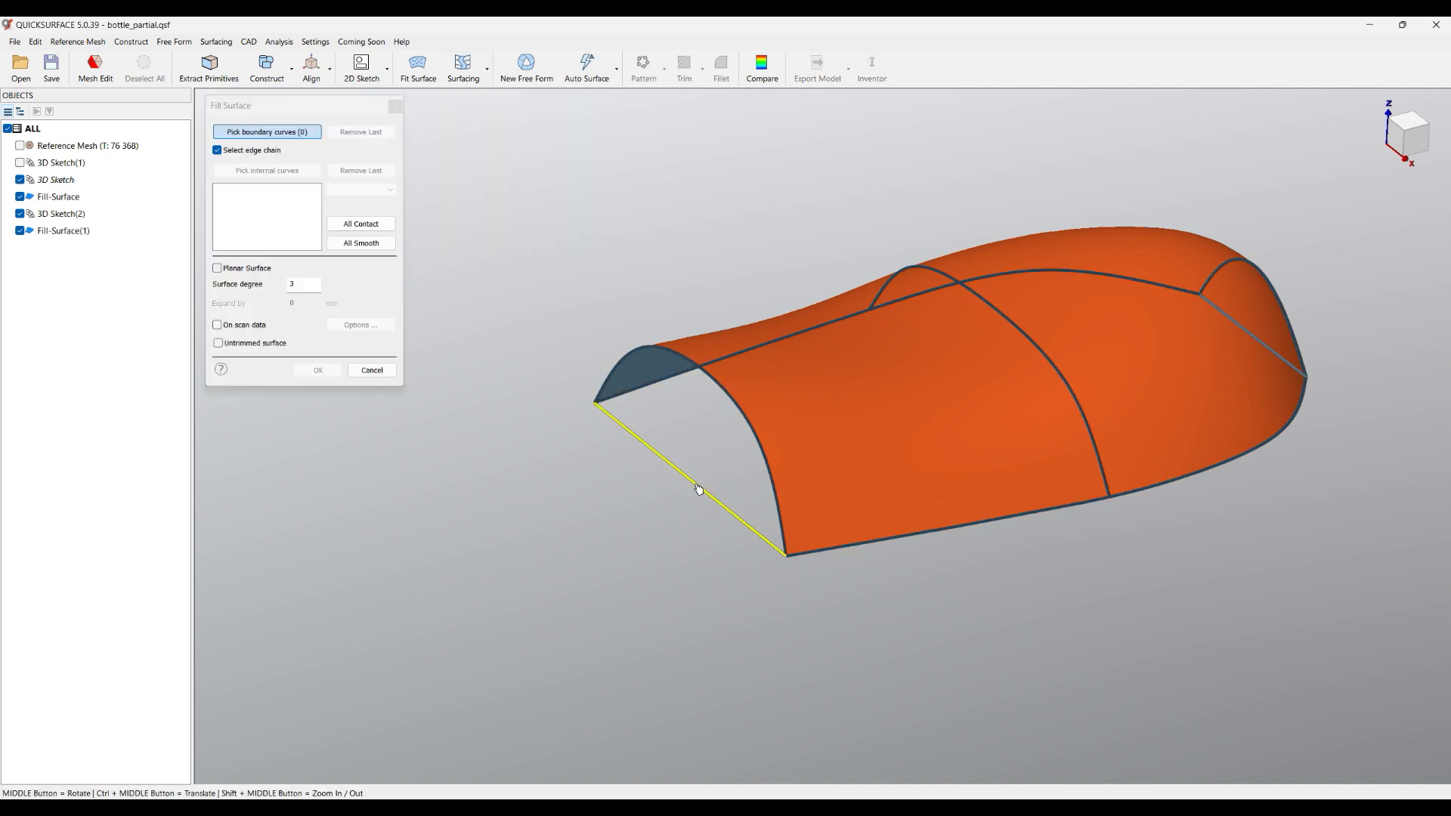
click(229, 152)
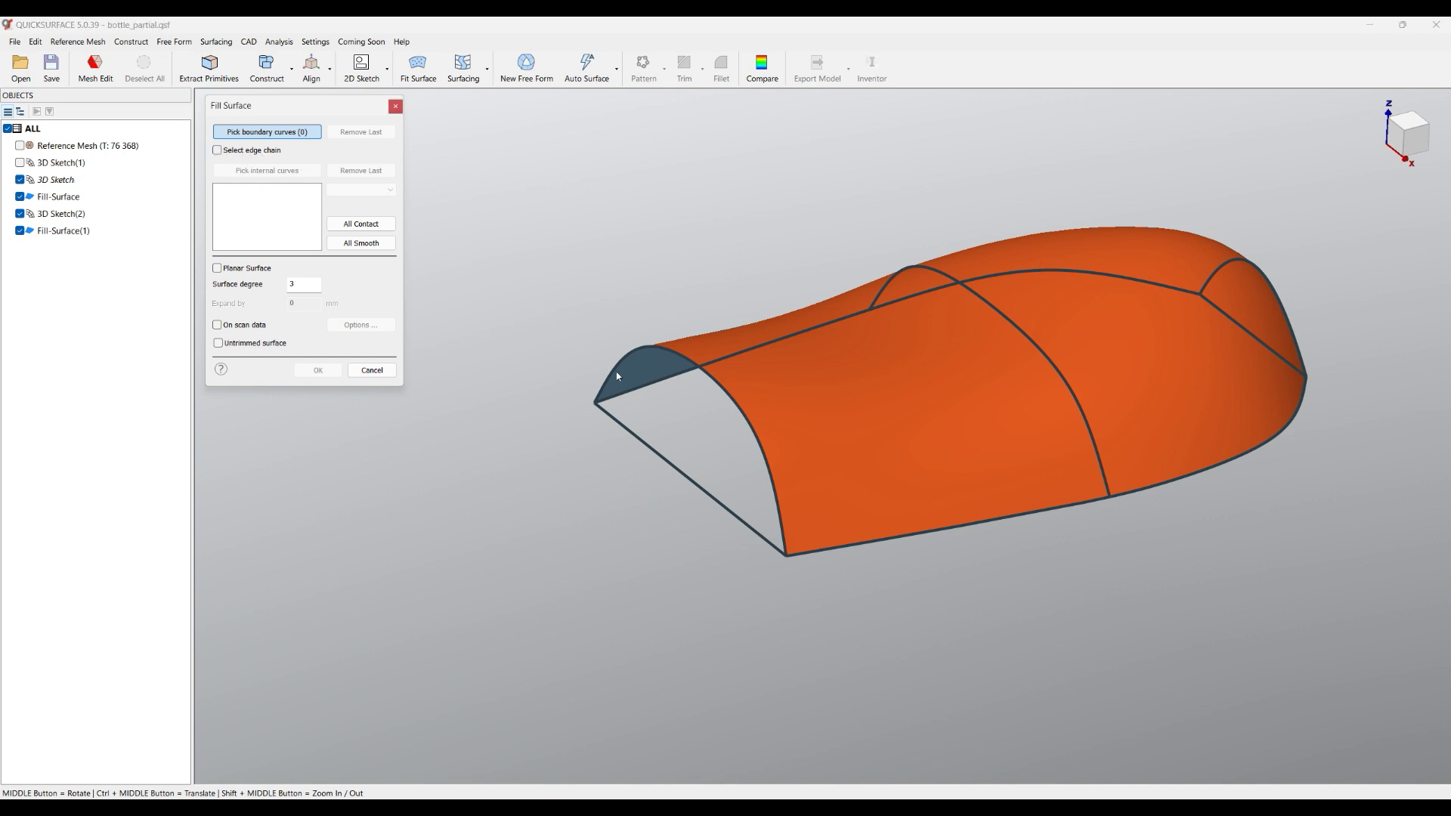
click(696, 490)
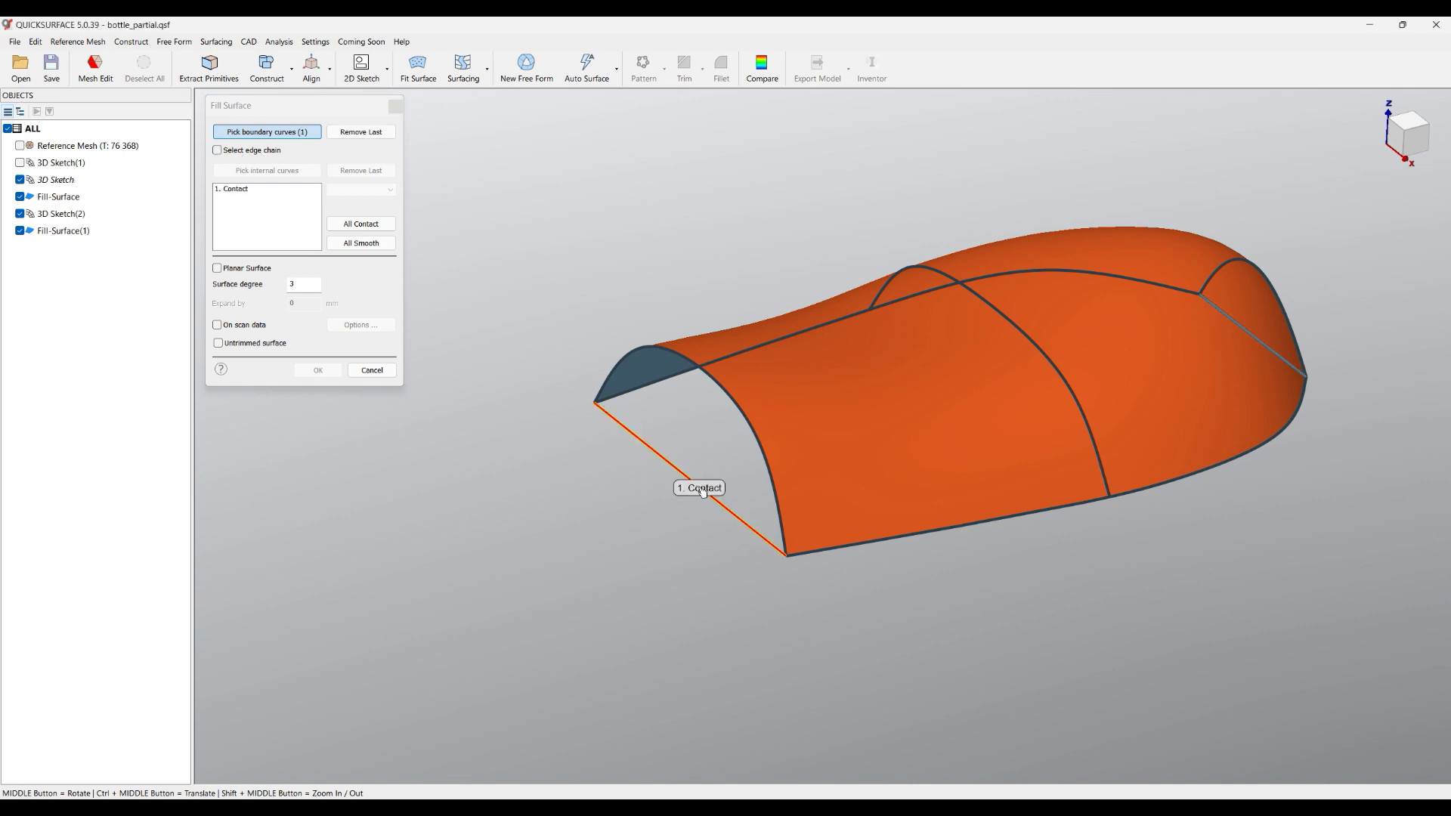
click(775, 490)
middle_drag(752, 450, 907, 303)
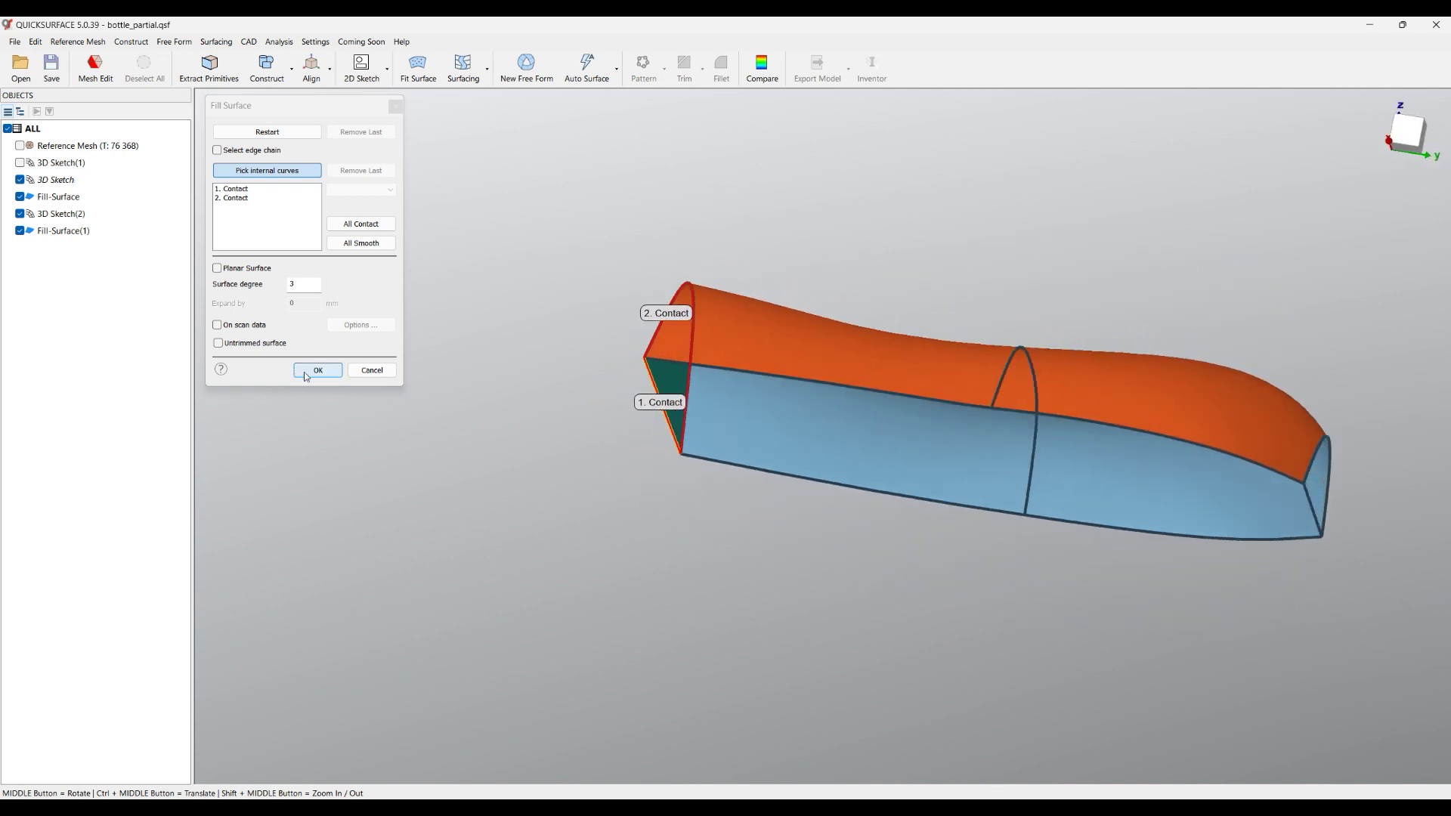
click(319, 370)
Hide both 3D sketches to inspect the patch, then show 3D Sketch(2) again.
middle_drag(847, 424, 869, 420)
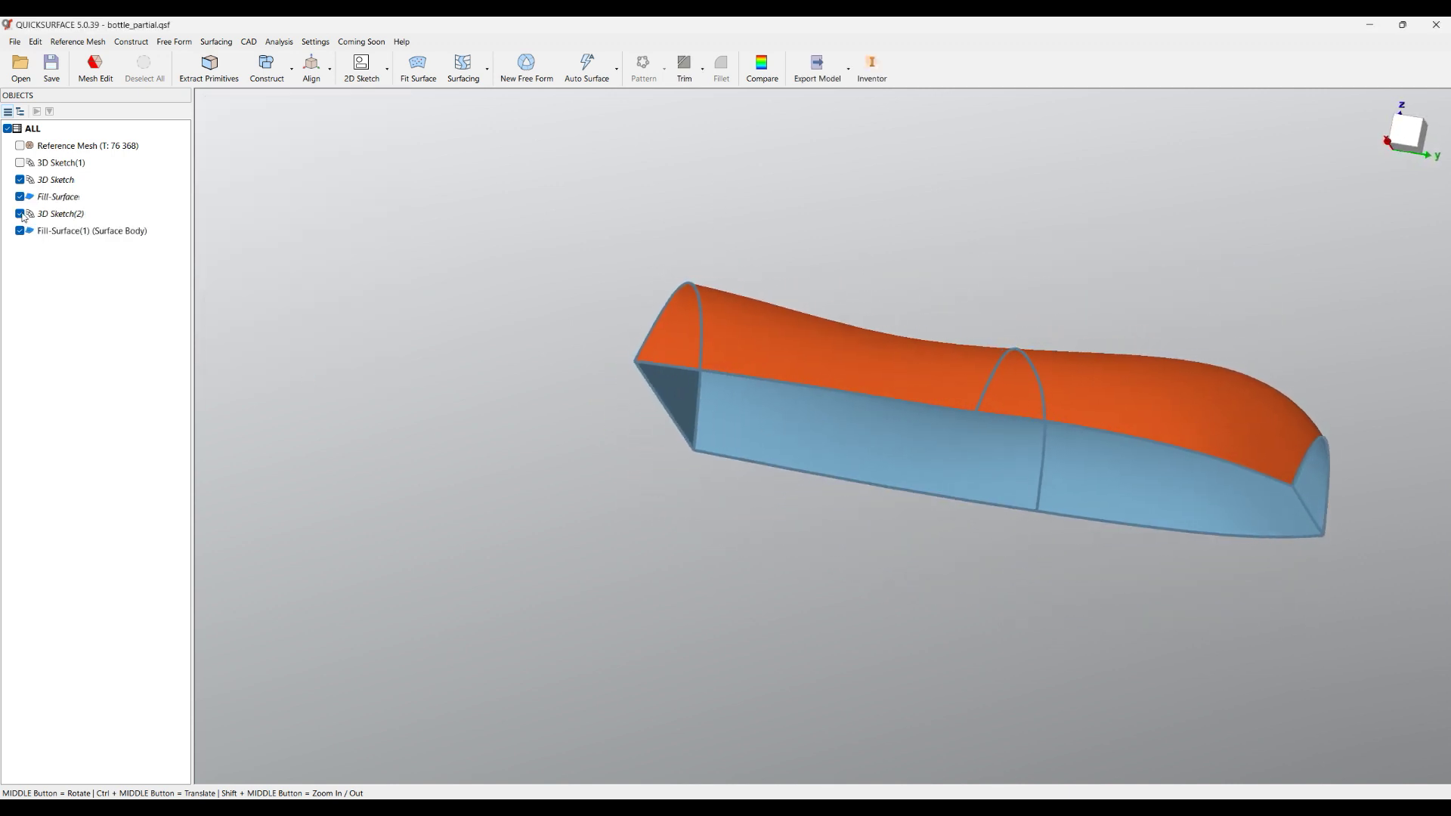
click(20, 214)
click(21, 180)
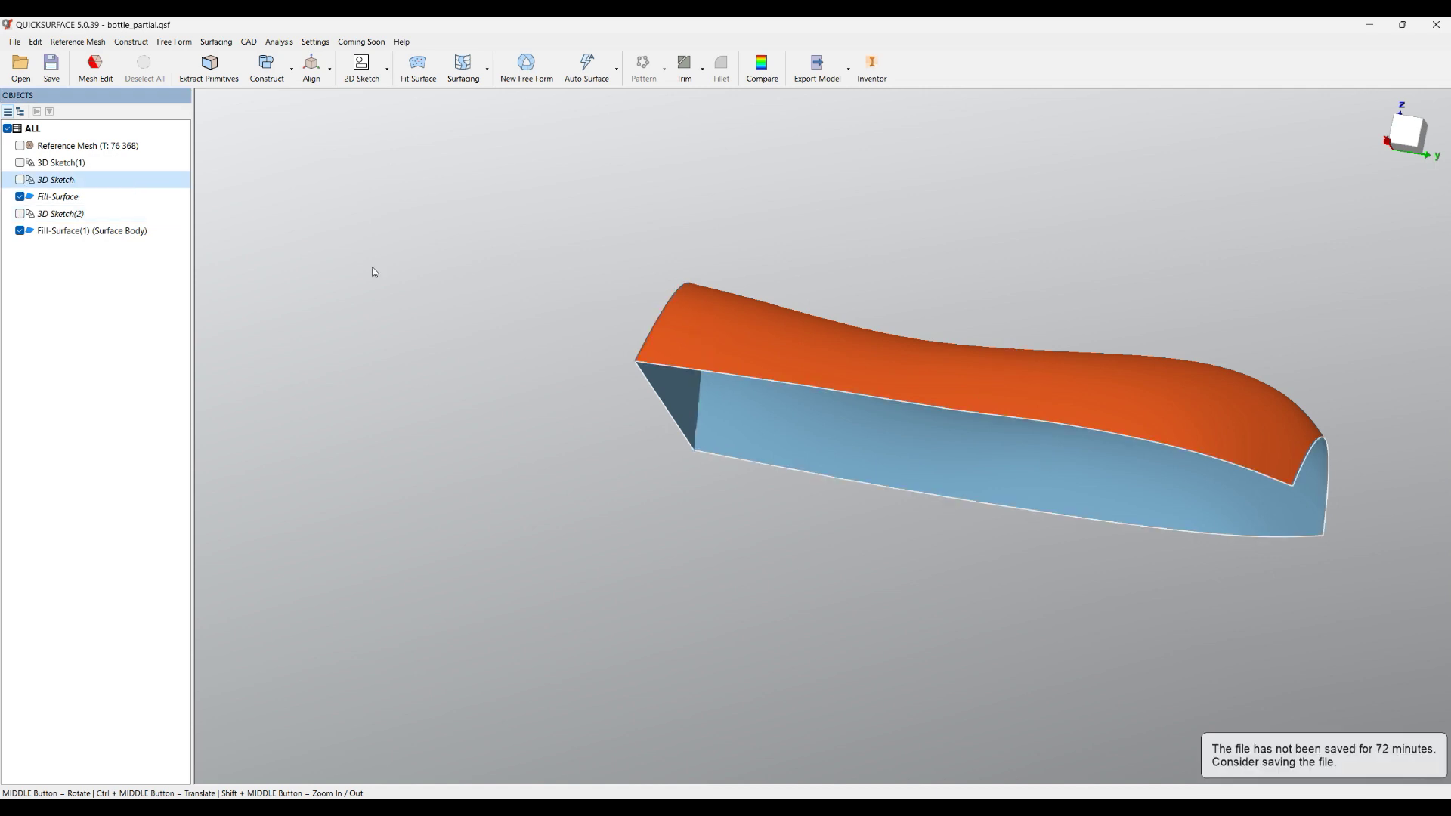
mouse_move(665, 393)
middle_down()
mouse_move(699, 486)
mouse_move(768, 414)
mouse_move(728, 196)
mouse_move(356, 378)
middle_up()
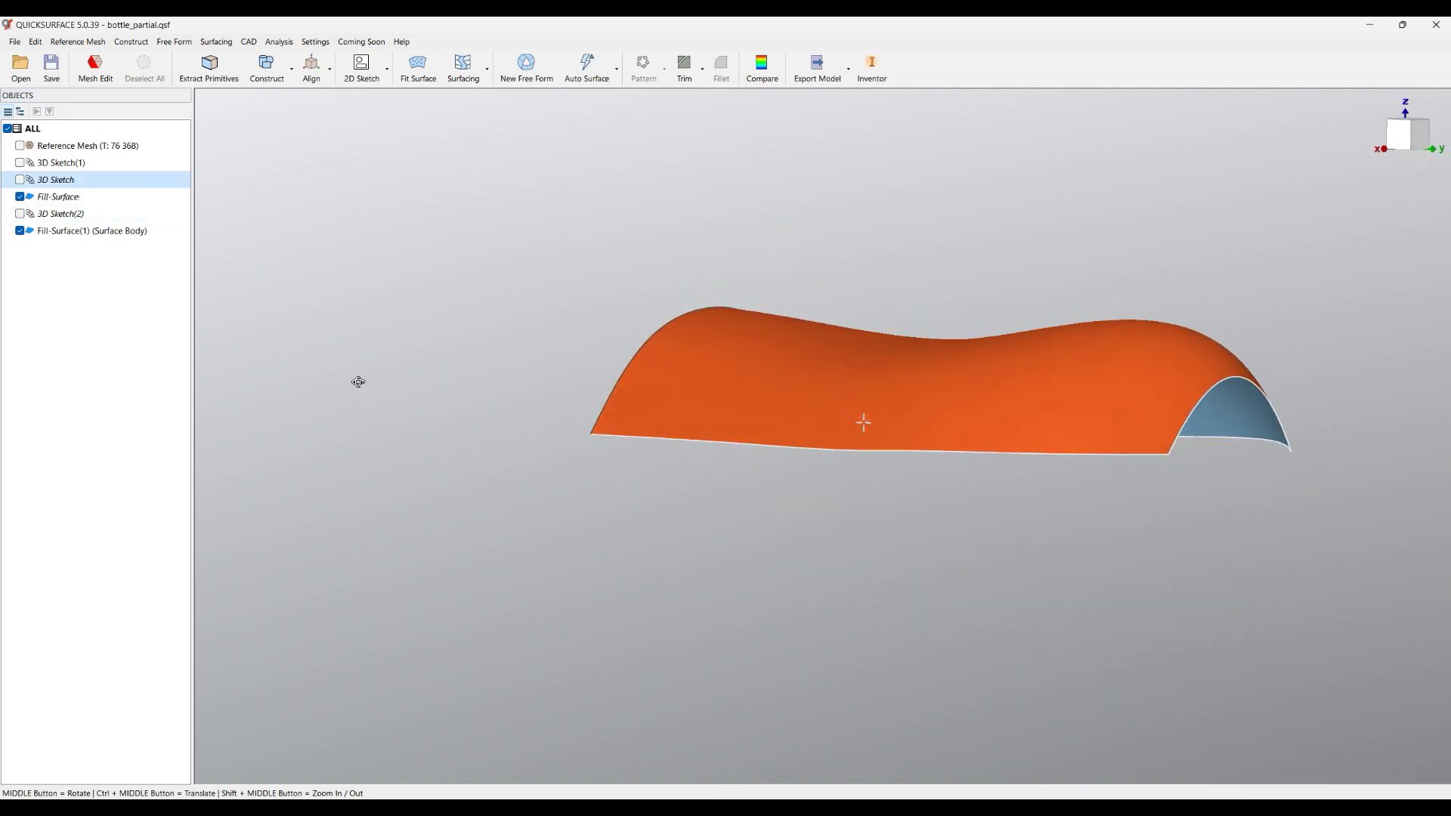
scroll(1062, 421, down, 2)
scroll(959, 392, up, 3)
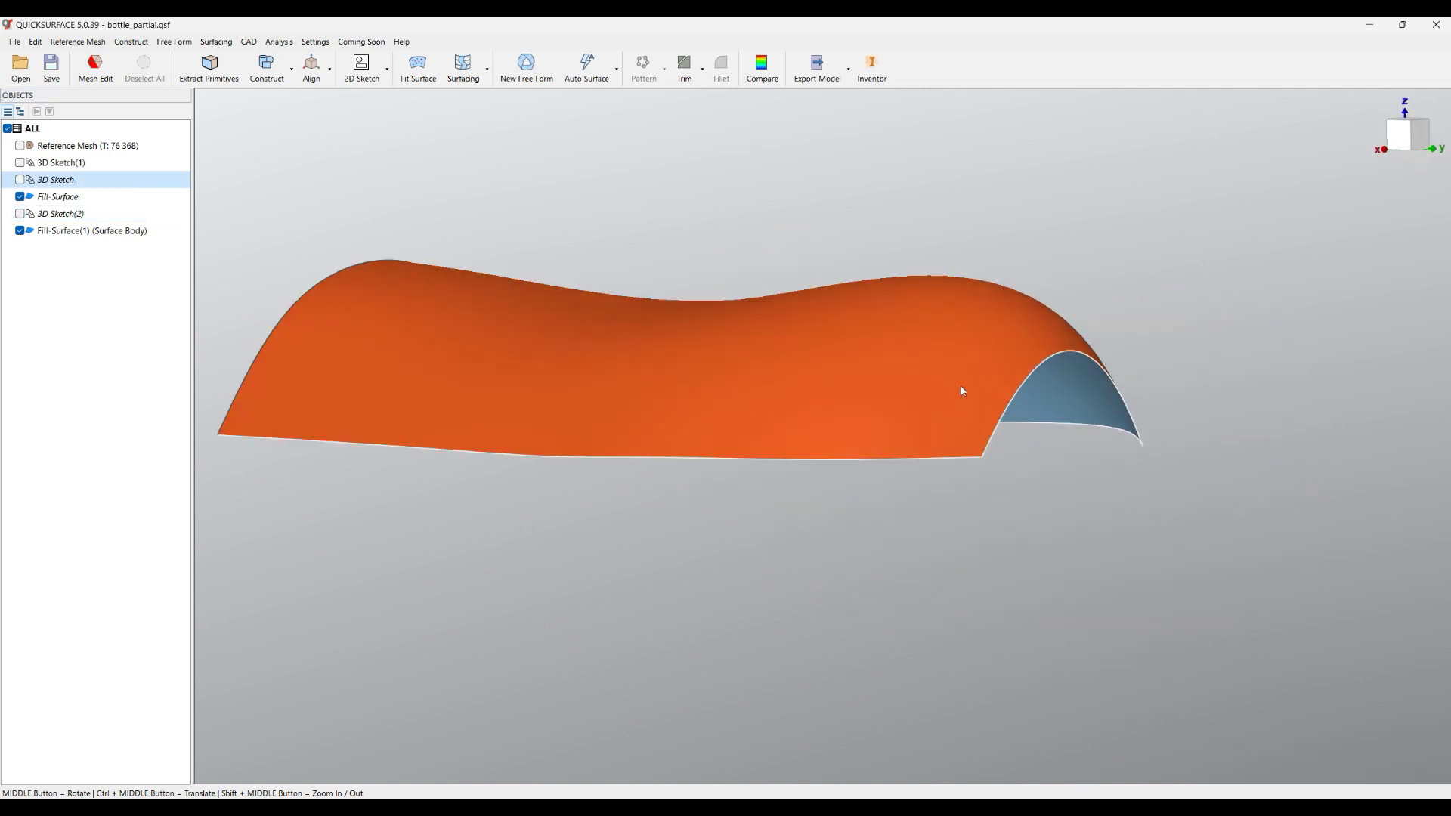
click(21, 214)
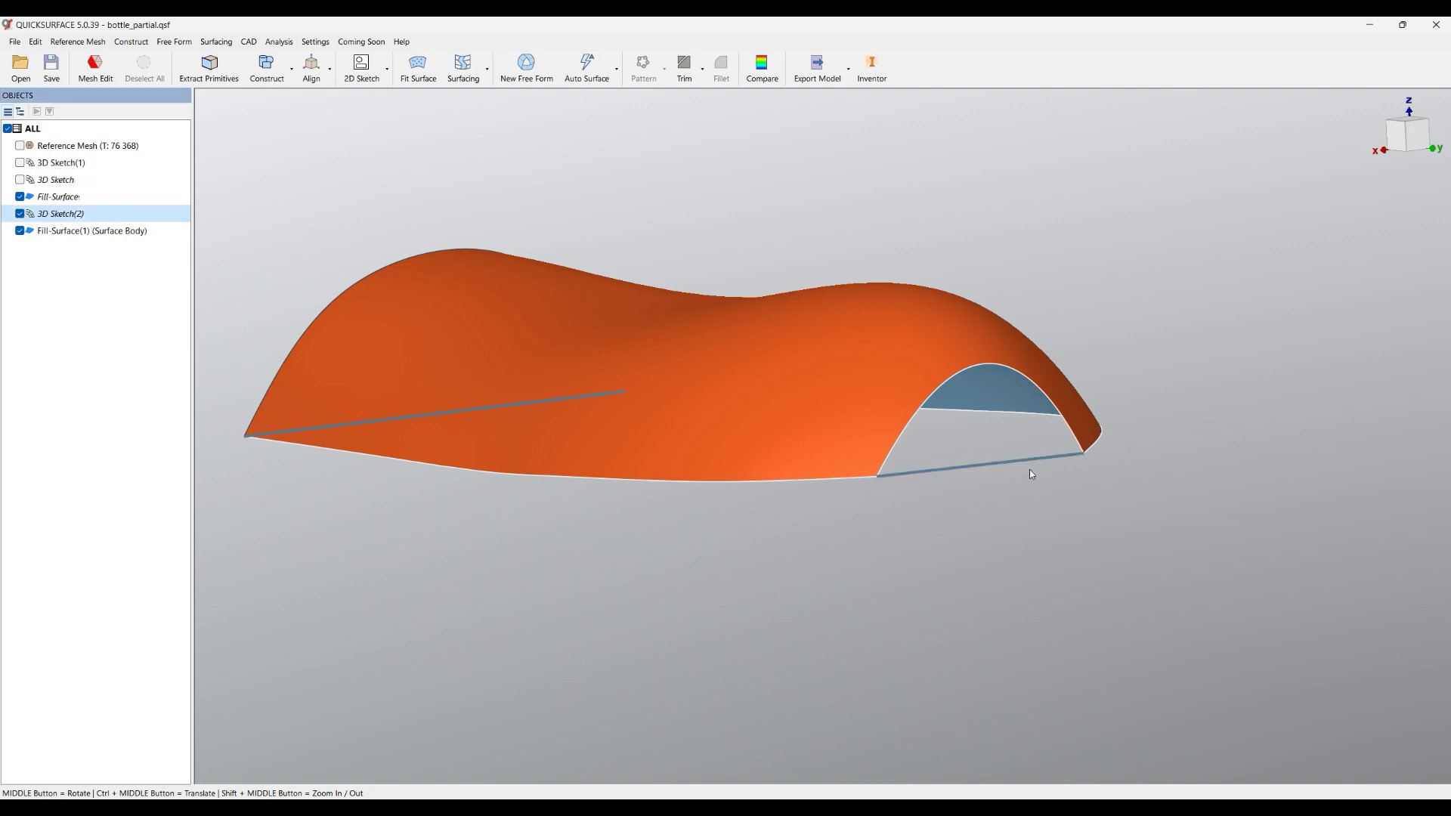
scroll(1032, 474, up, 2)
Cap the arched end with Fill-Surface(2) from its straight edge and arc, then hide 3D Sketch(2).
click(487, 70)
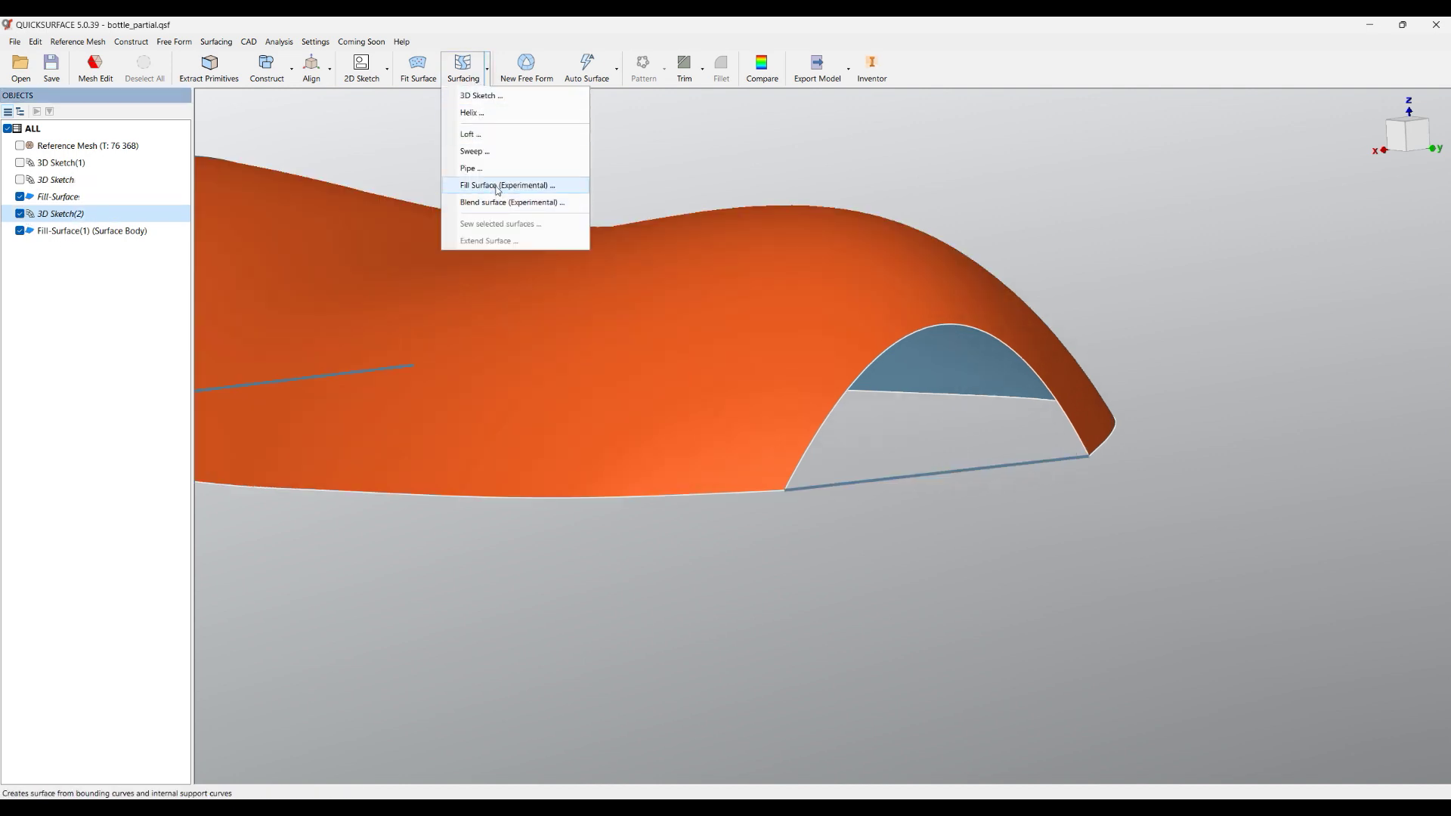
click(498, 187)
click(847, 485)
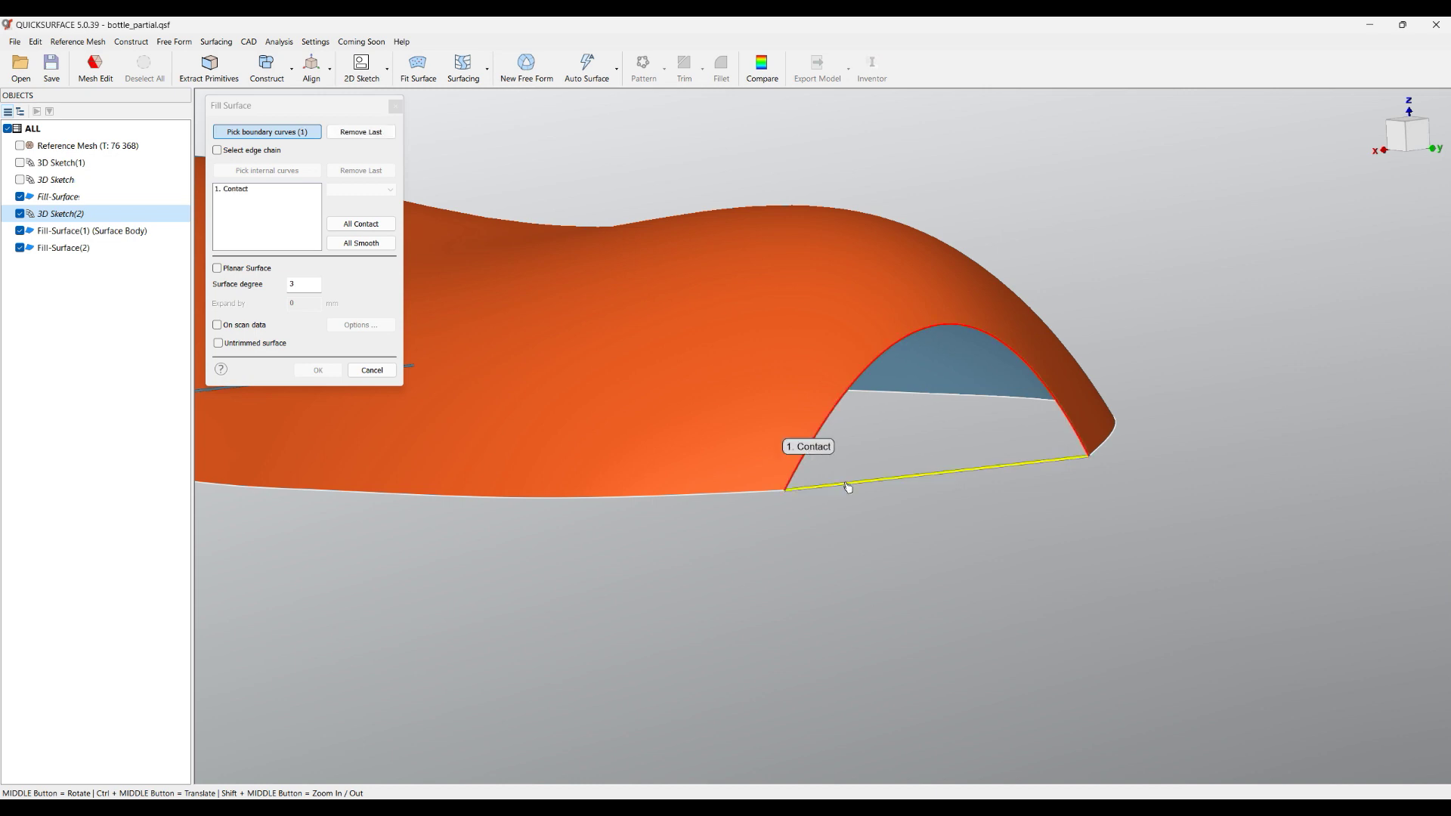
click(899, 355)
middle_drag(955, 415, 647, 341)
click(318, 370)
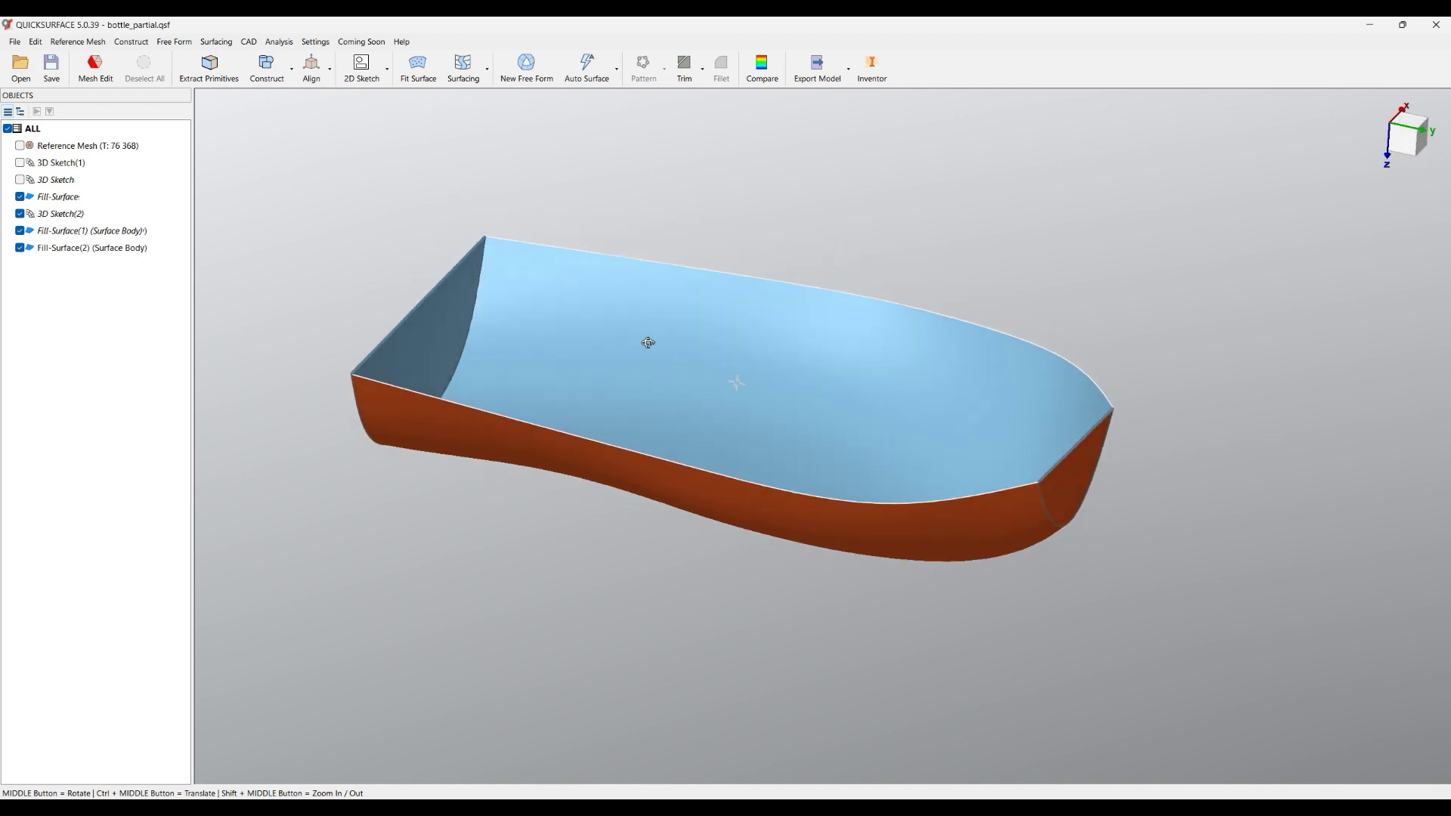
click(23, 215)
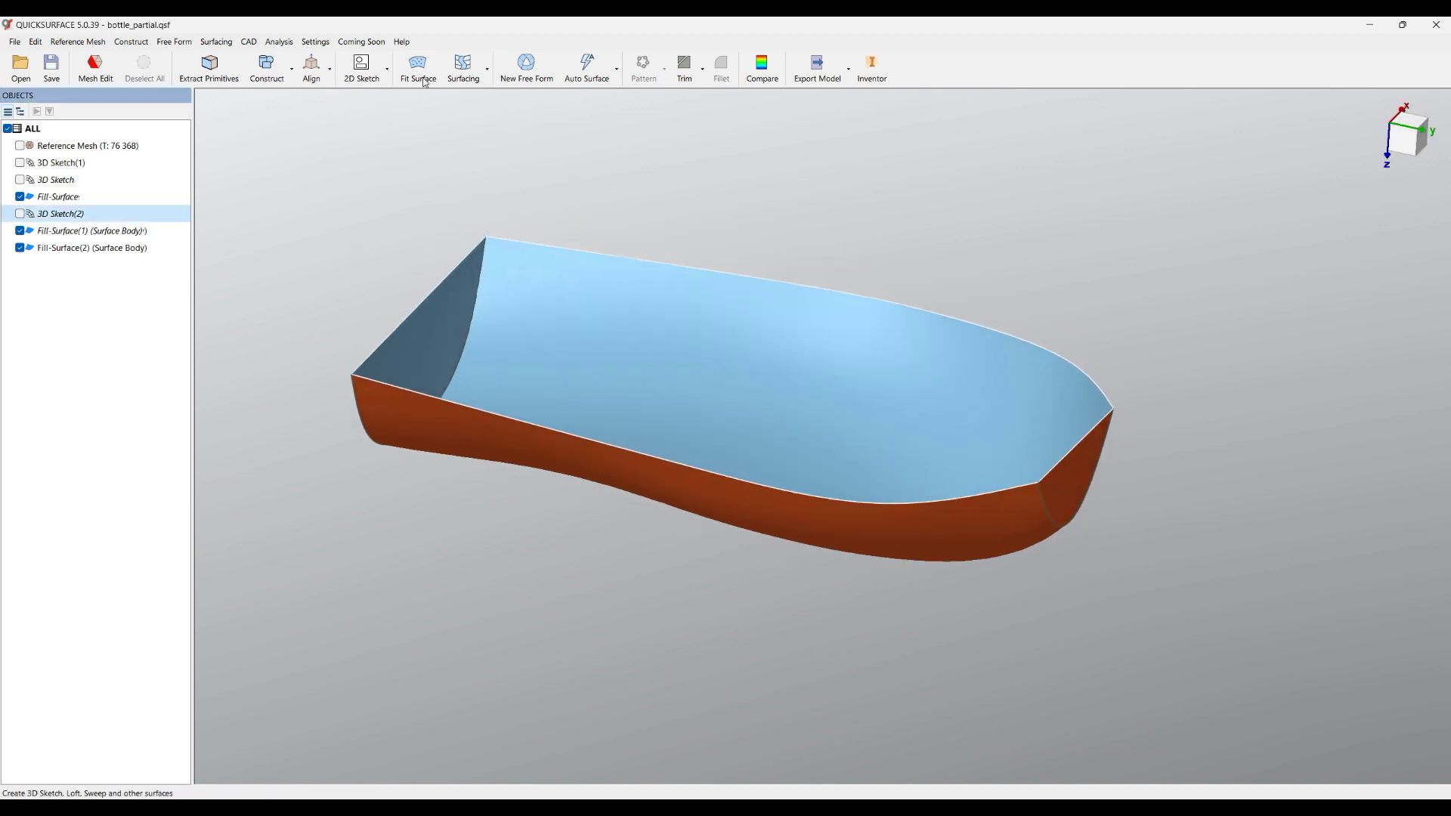
Start a fill surface bounded by the whole open rim, picked as one edge chain.
click(462, 66)
click(476, 184)
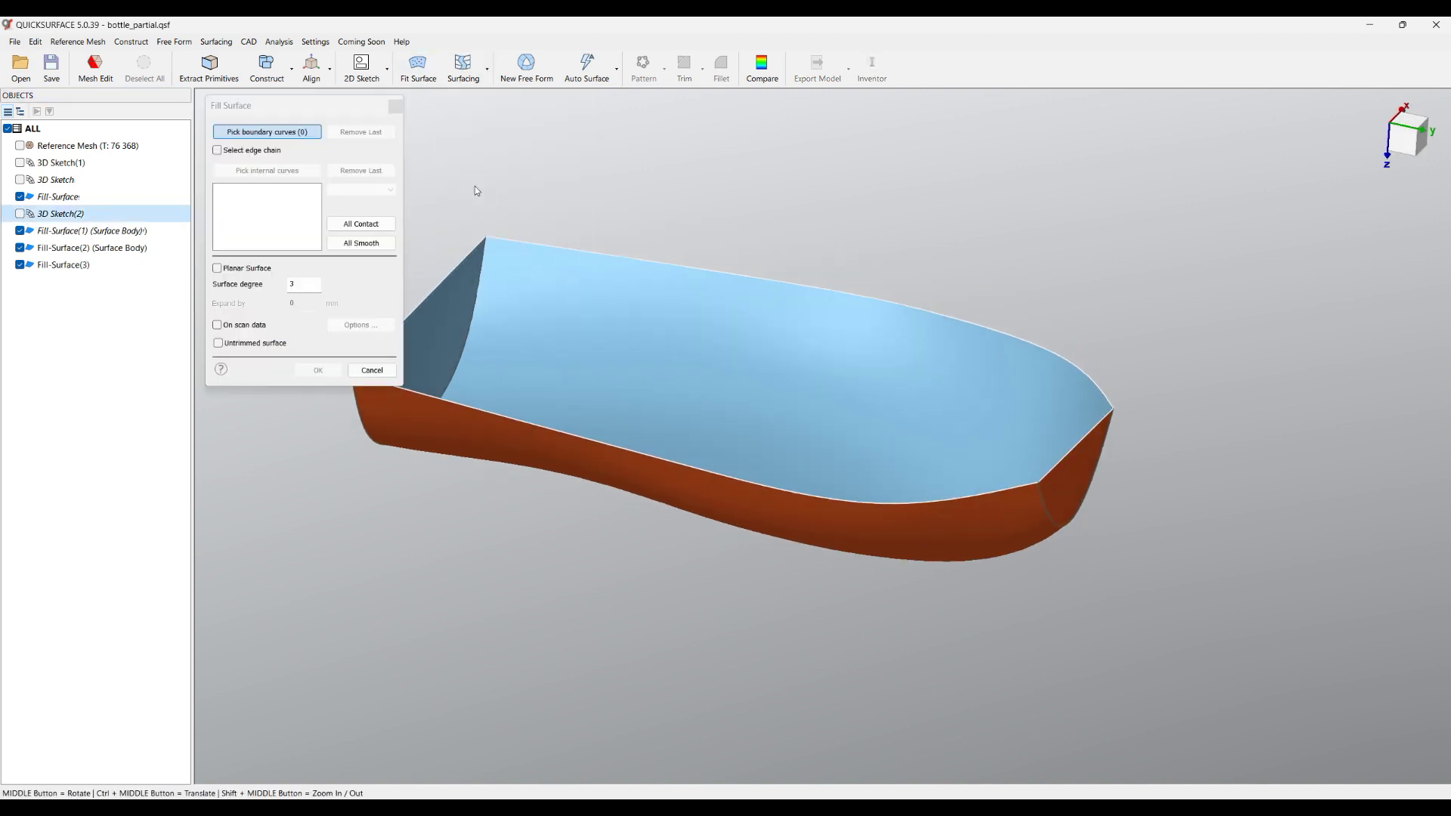
click(578, 256)
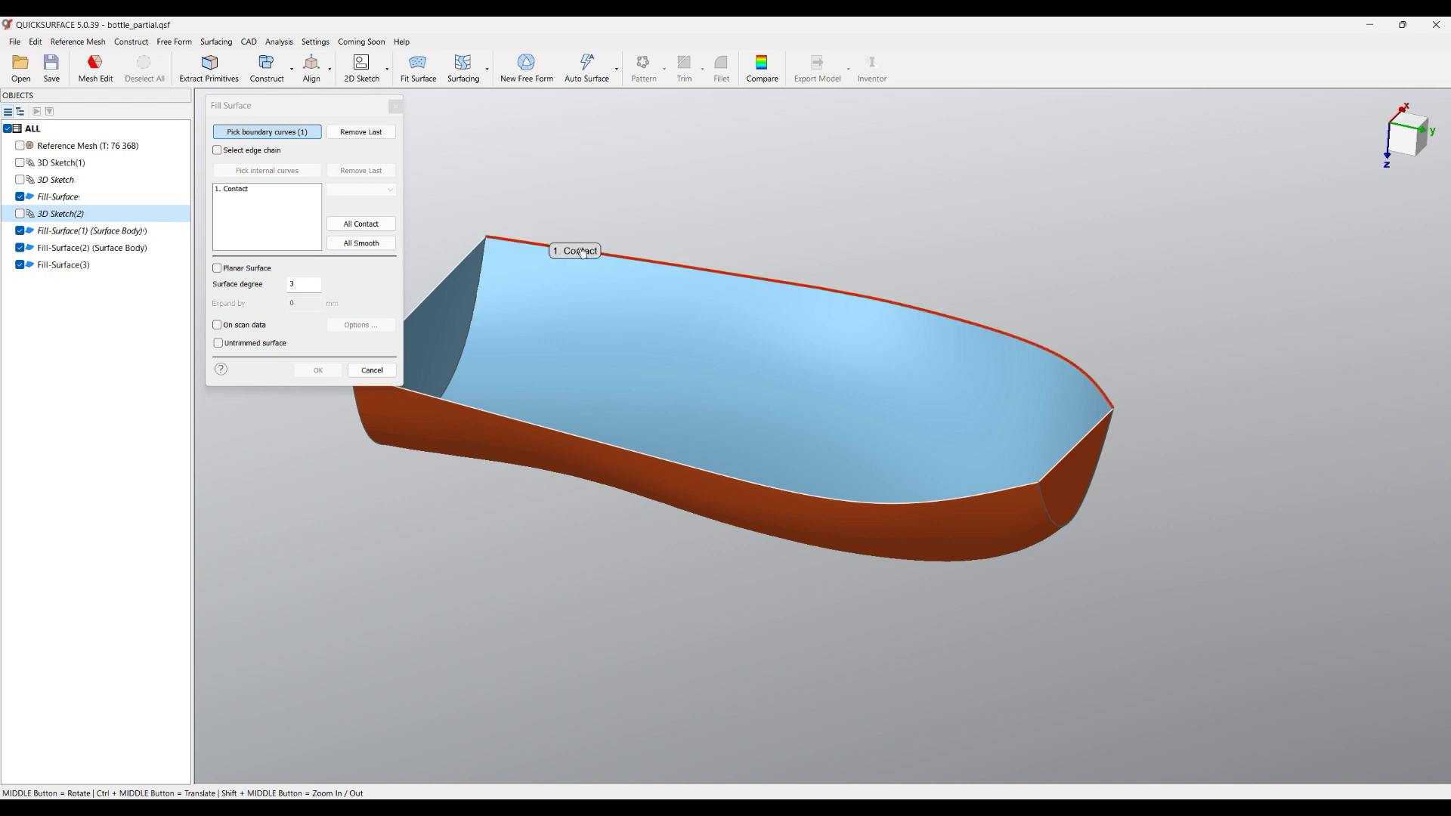
click(1068, 452)
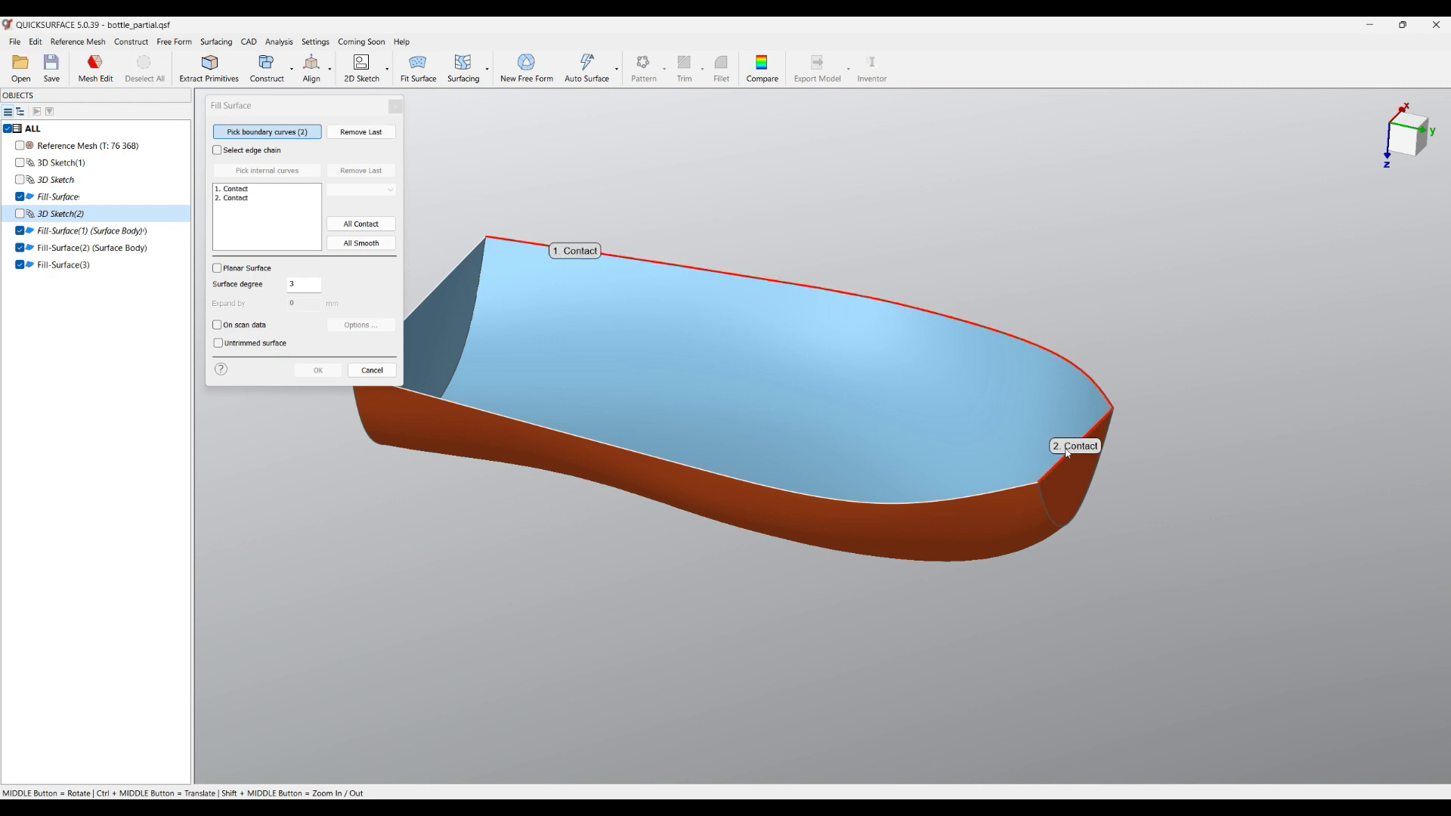
click(238, 153)
click(606, 254)
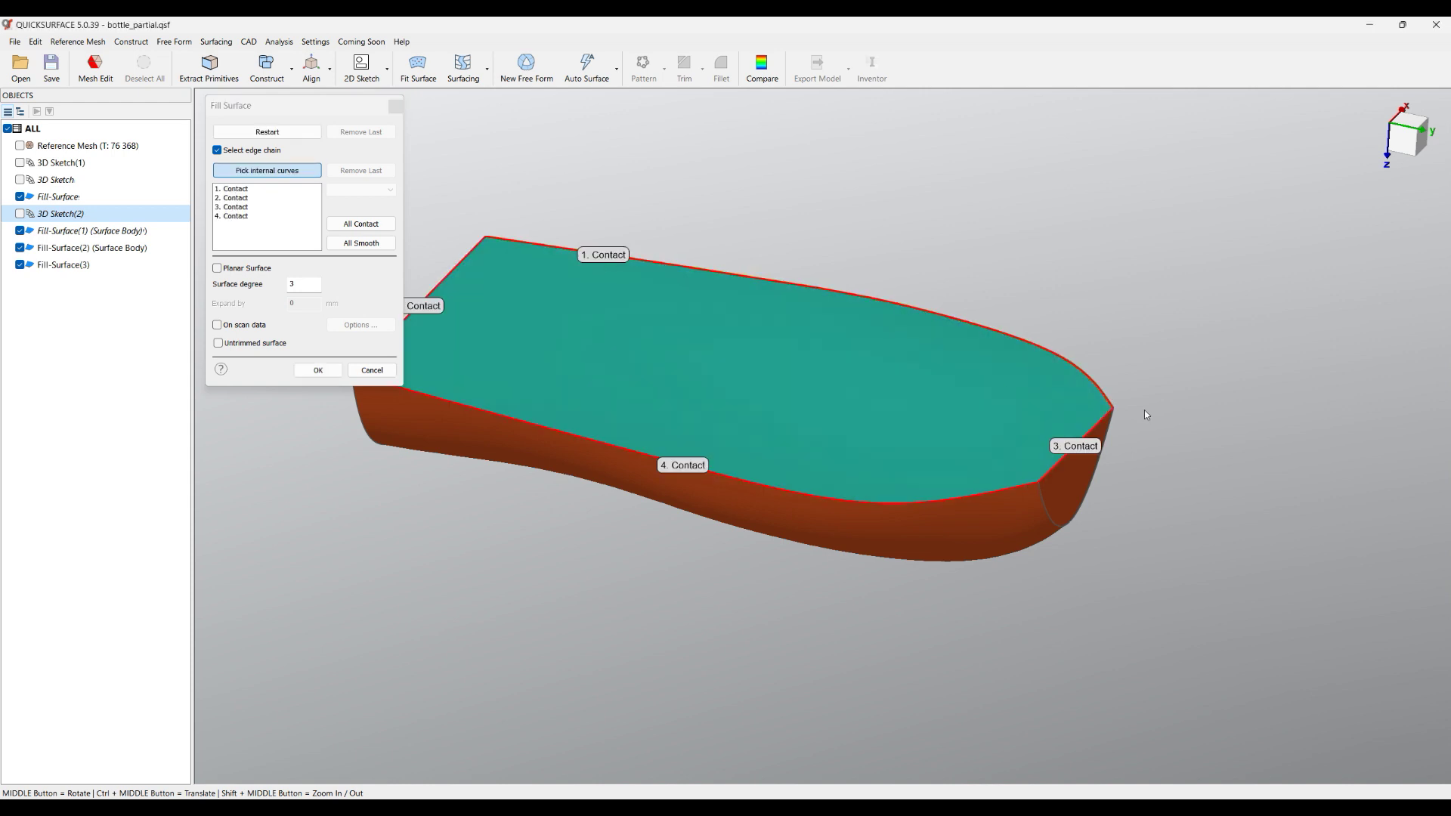
middle_drag(893, 369, 975, 589)
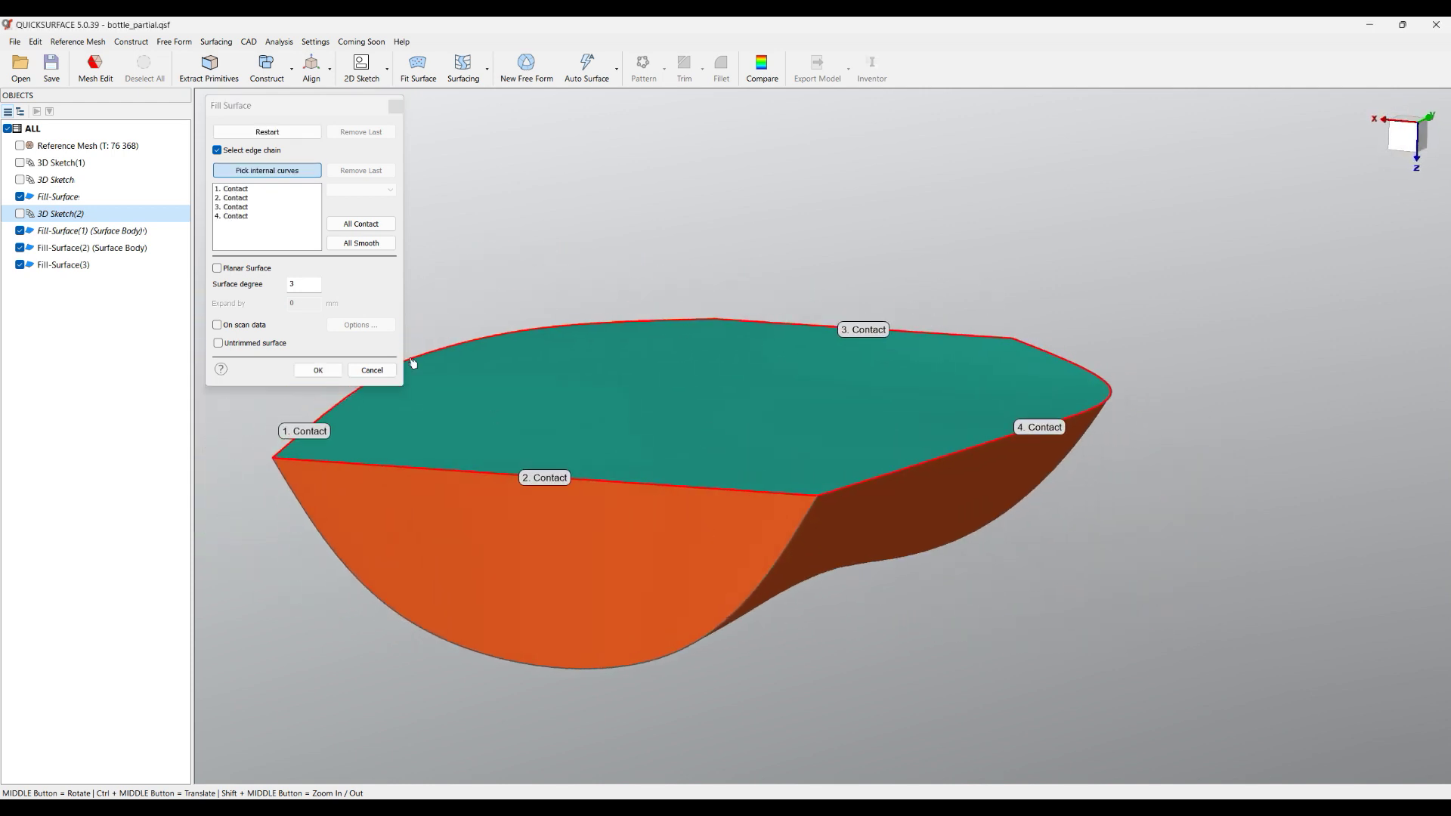
Try surface degrees 2 and 3, then set degree 4 and accept the fill patch.
double_click(299, 284)
text(2)
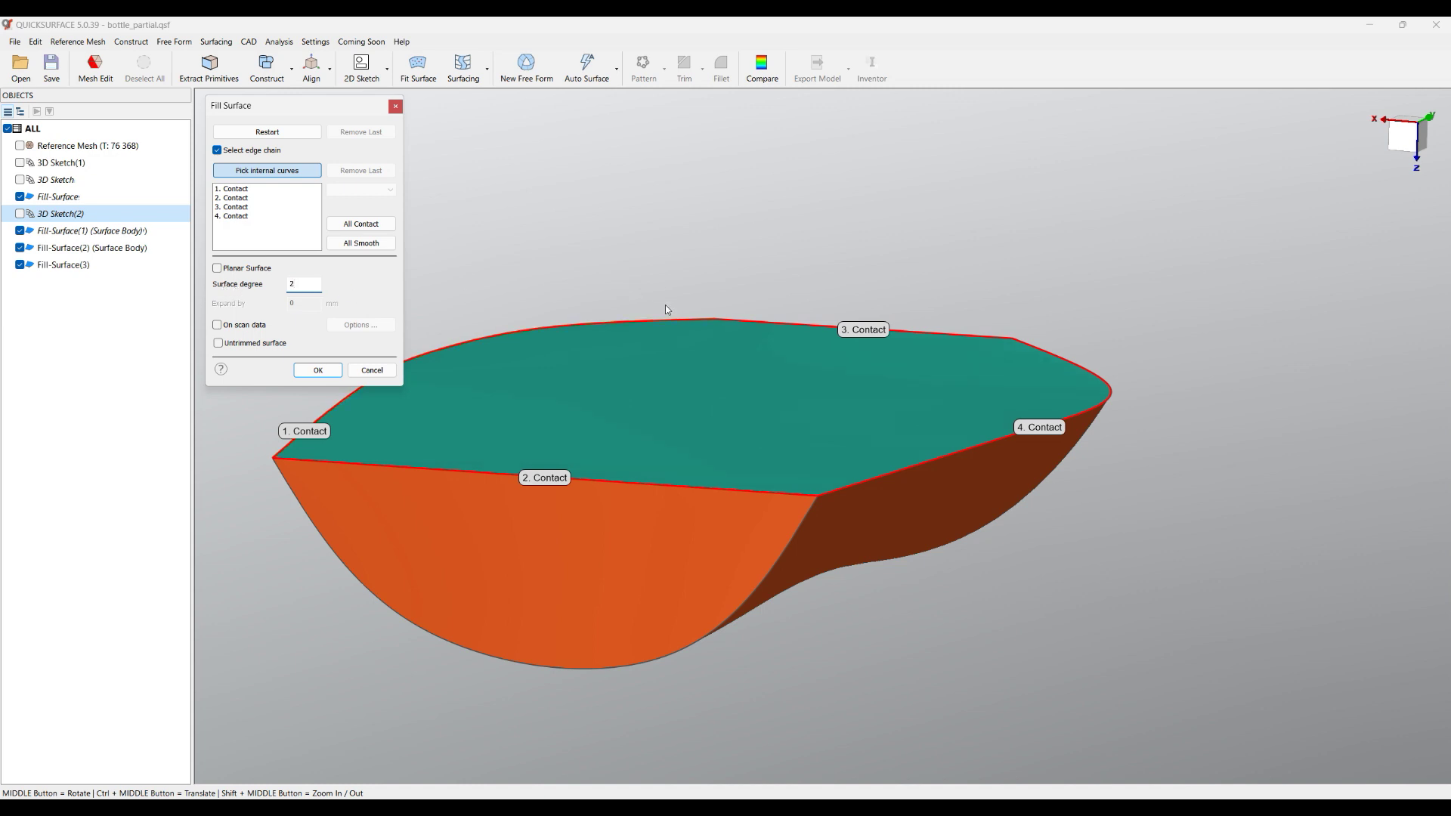
middle_drag(665, 305, 710, 430)
key(BackSpace)
text(3)
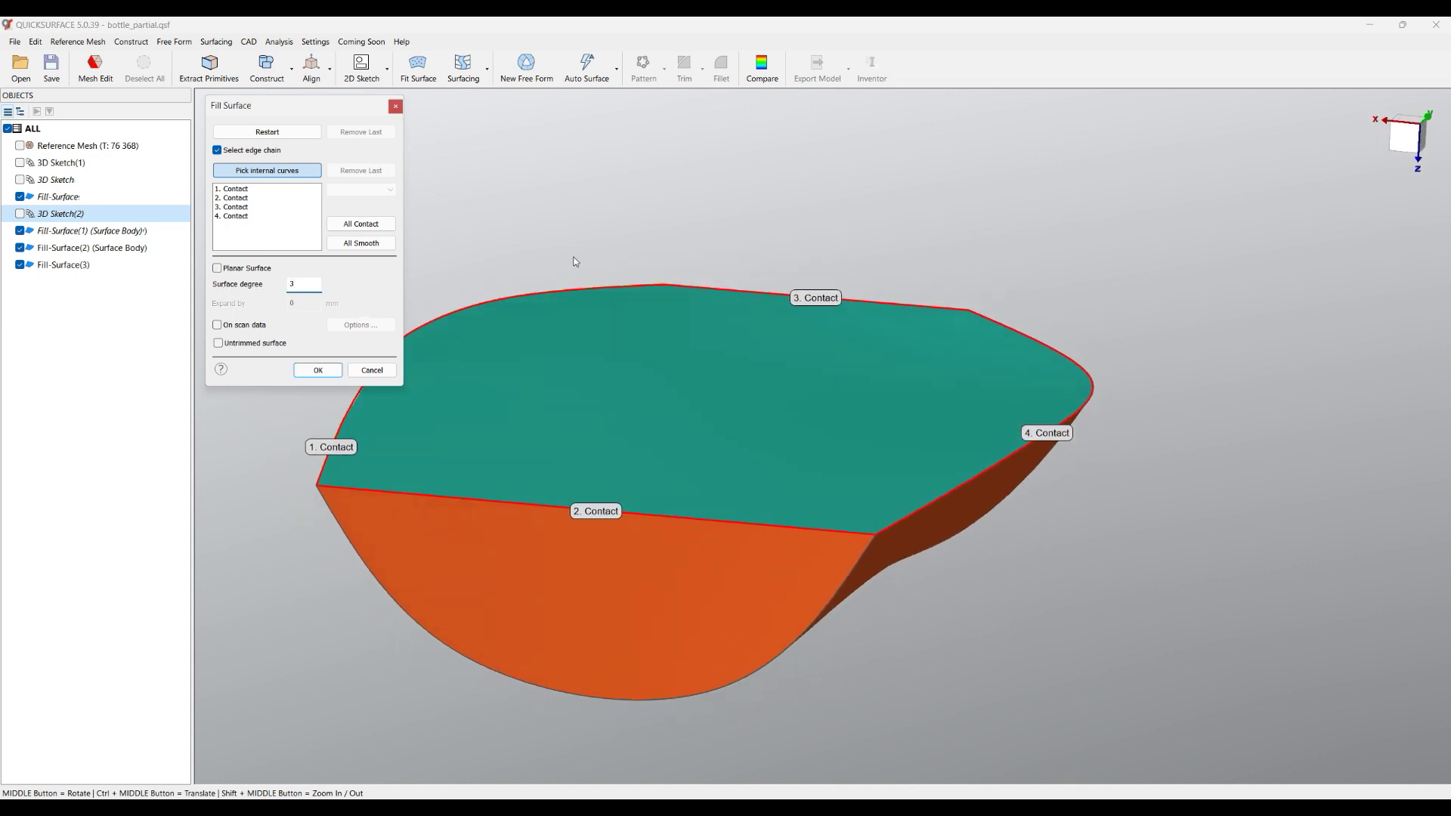
middle_drag(576, 261, 499, 270)
click(299, 284)
key(BackSpace)
text(4)
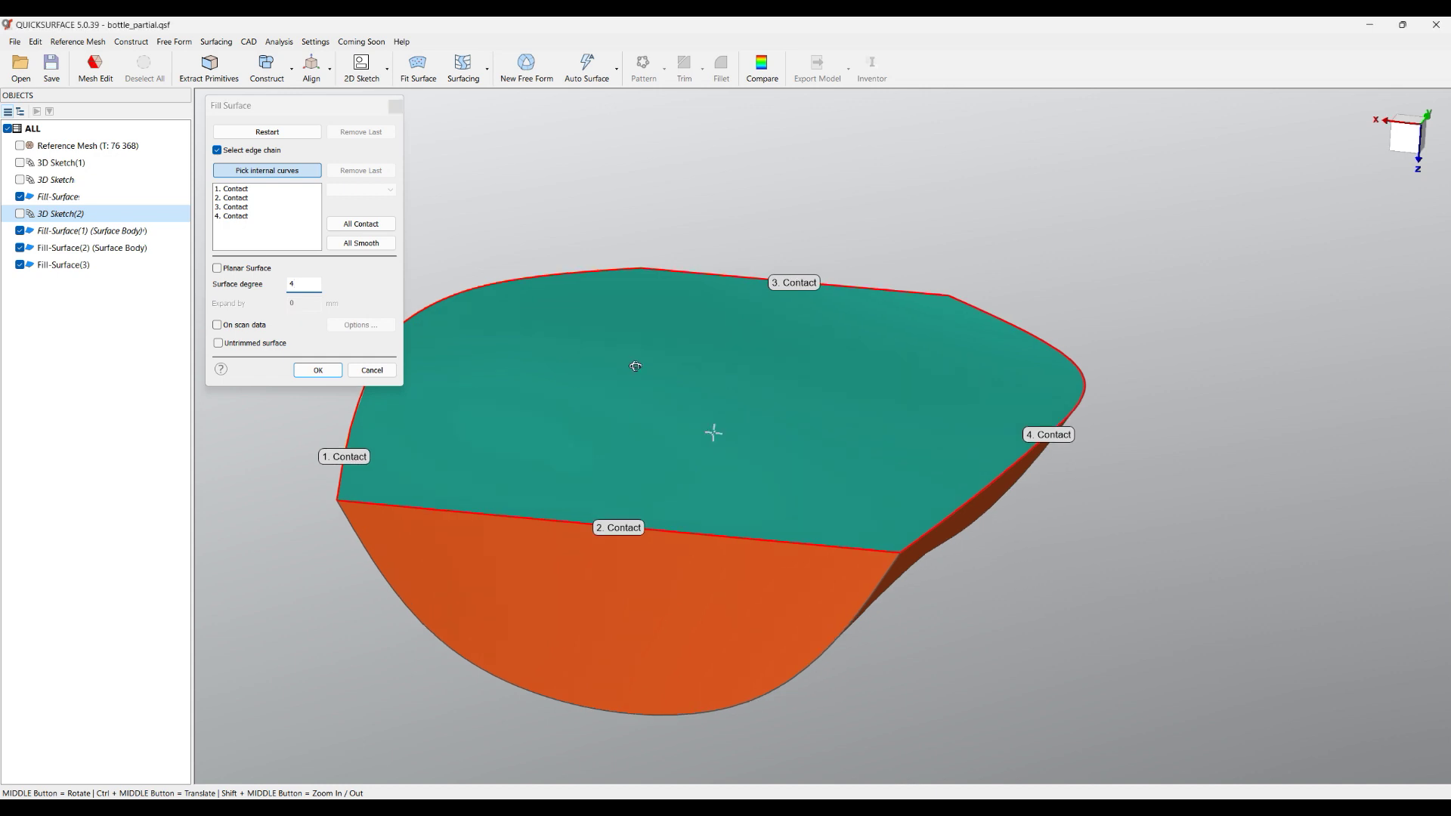
middle_drag(710, 431, 775, 380)
scroll(714, 308, down, 3)
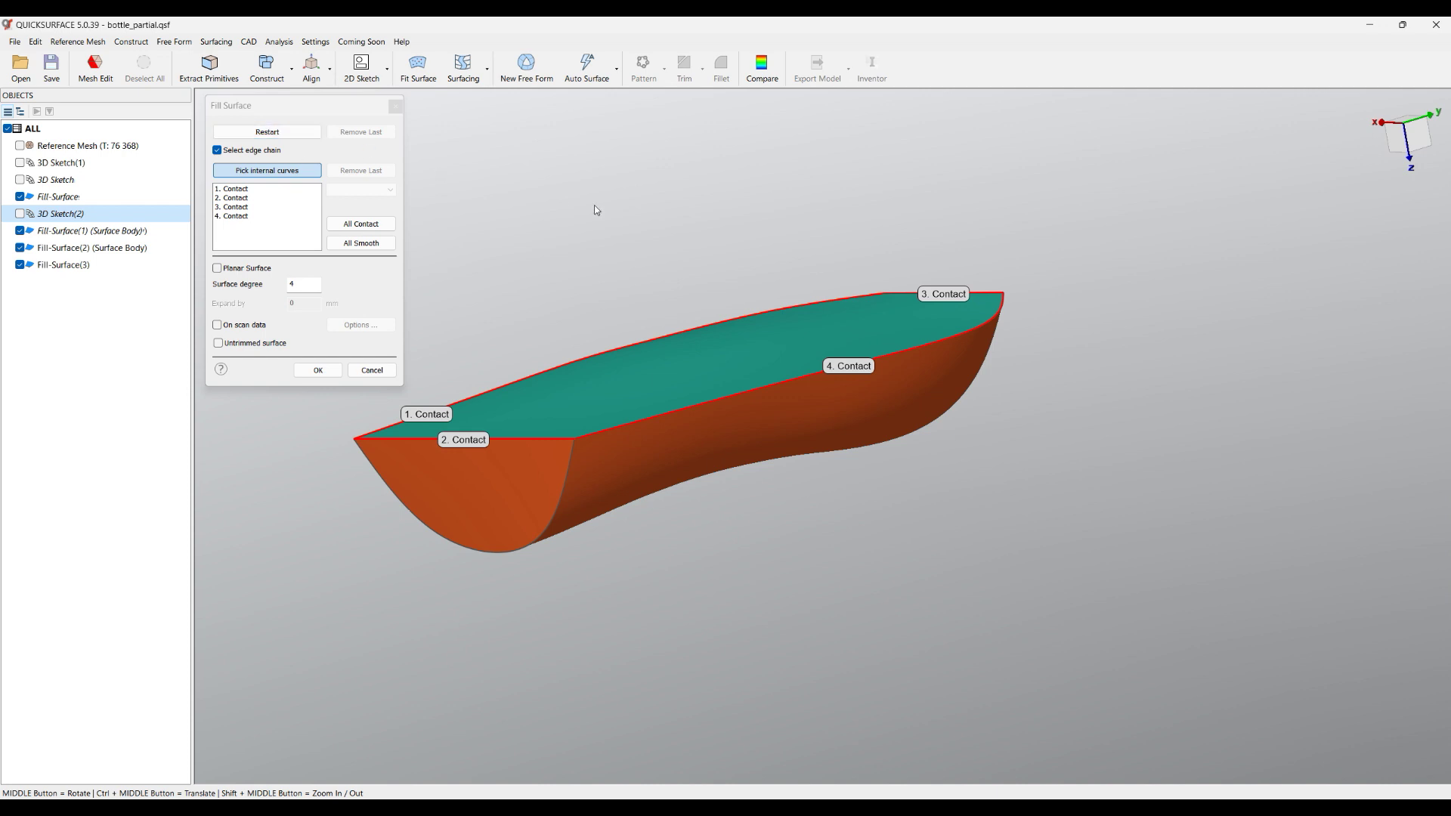
click(328, 371)
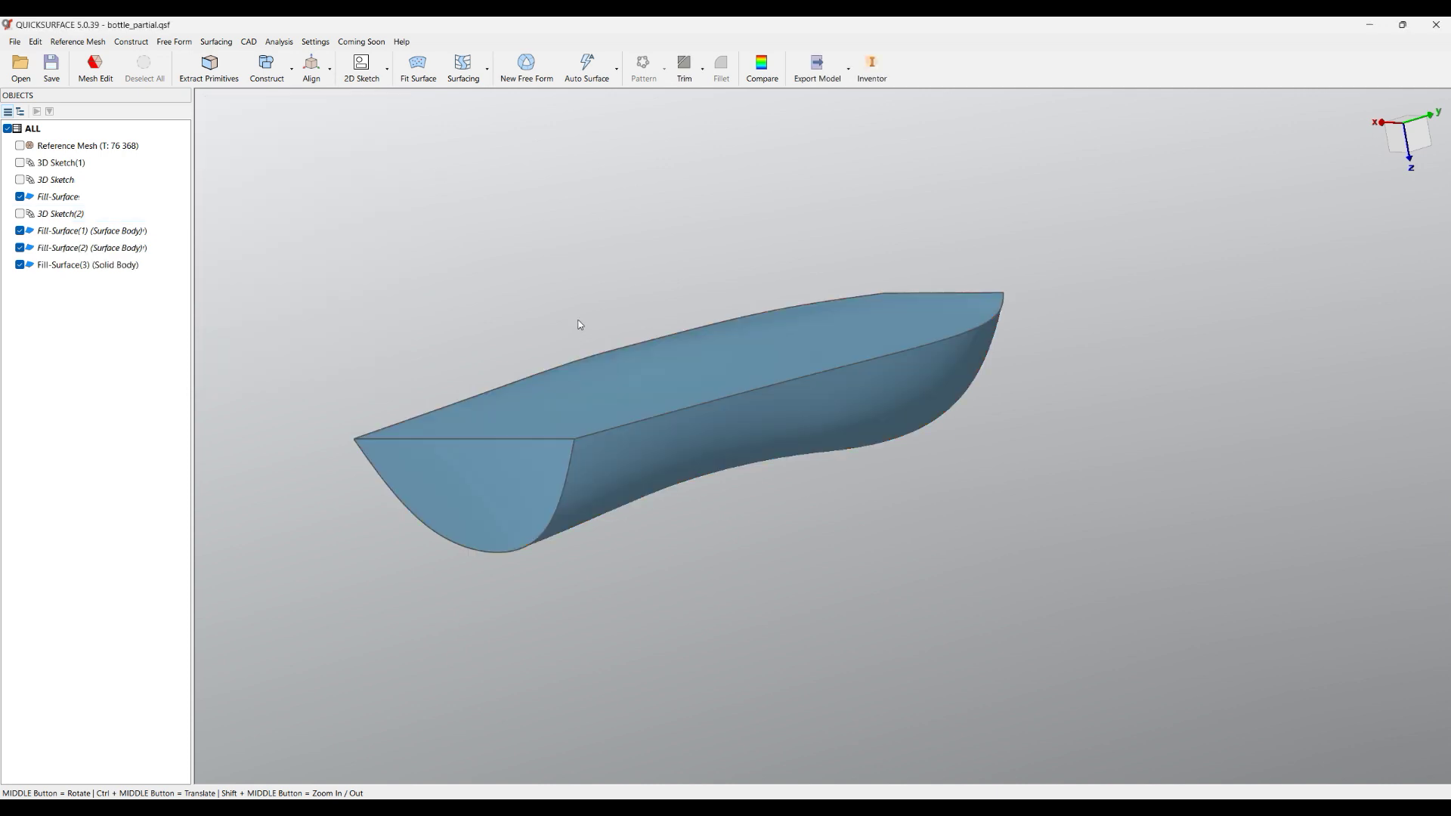
middle_drag(578, 325, 804, 403)
Open the recent project smooth fill surface.qsf, discarding unsaved changes to the bottle file.
click(15, 43)
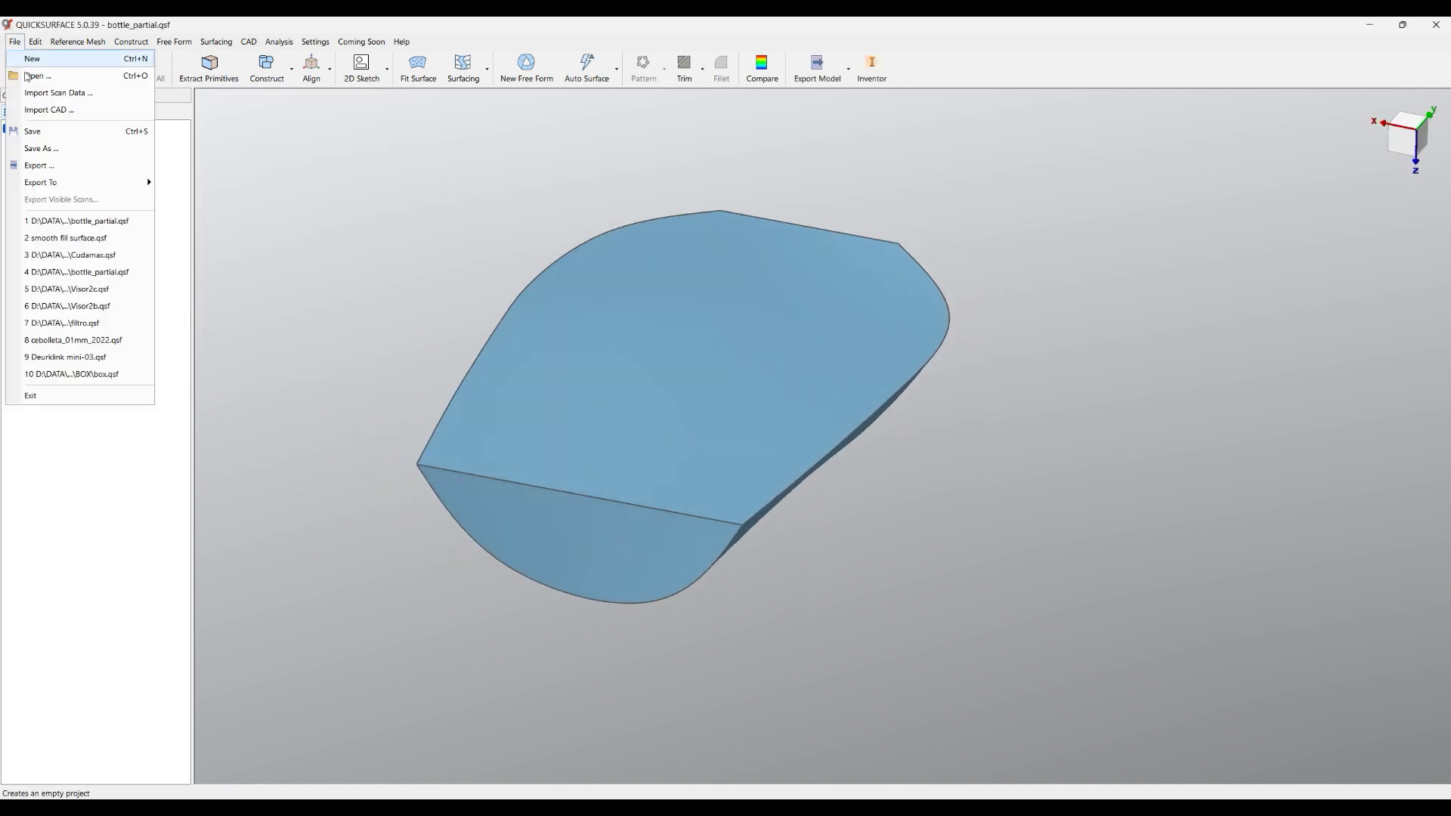
click(92, 239)
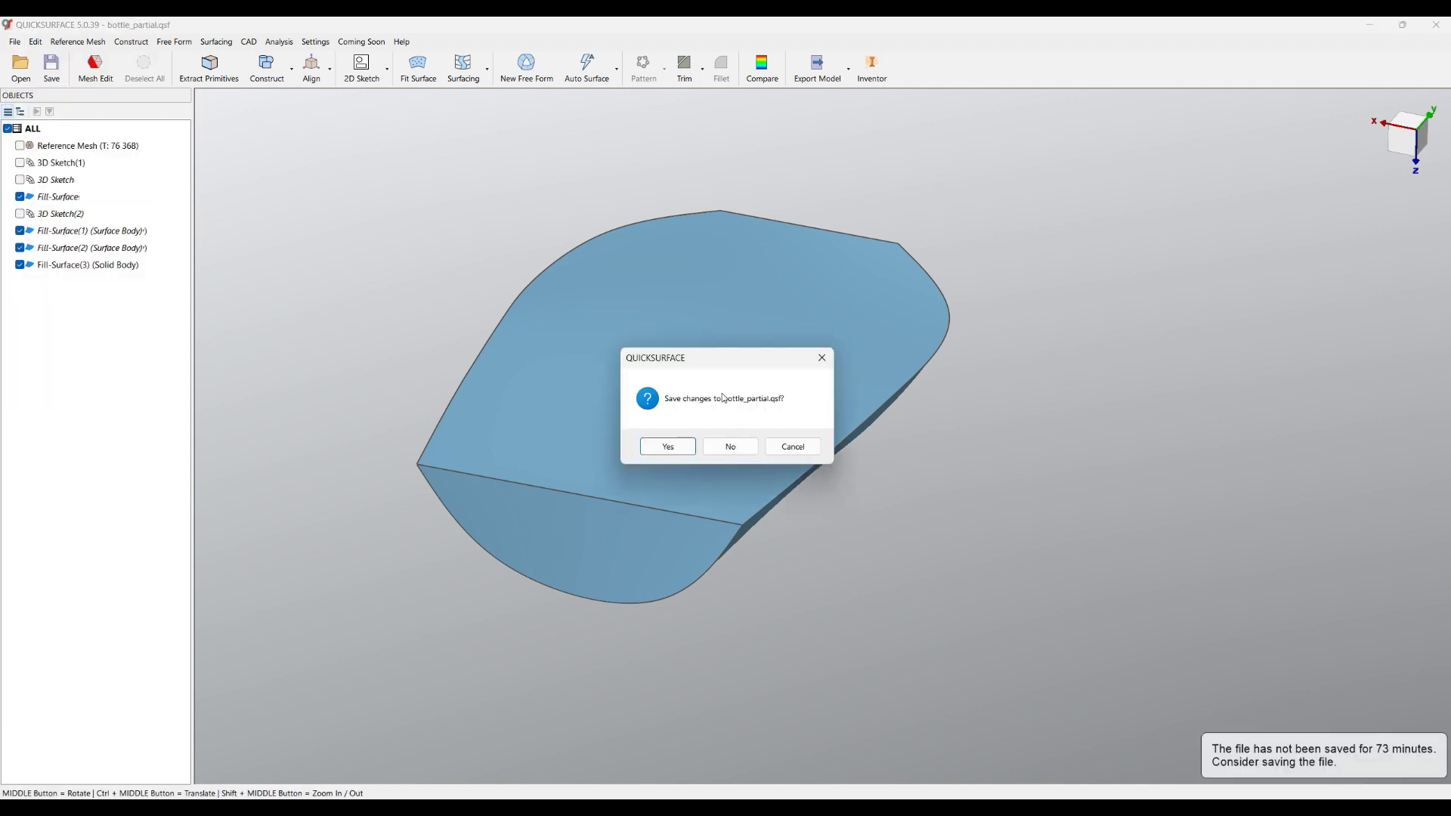
click(730, 448)
Show the Loft surface, zoom to fit it and orbit to its top opening.
click(21, 215)
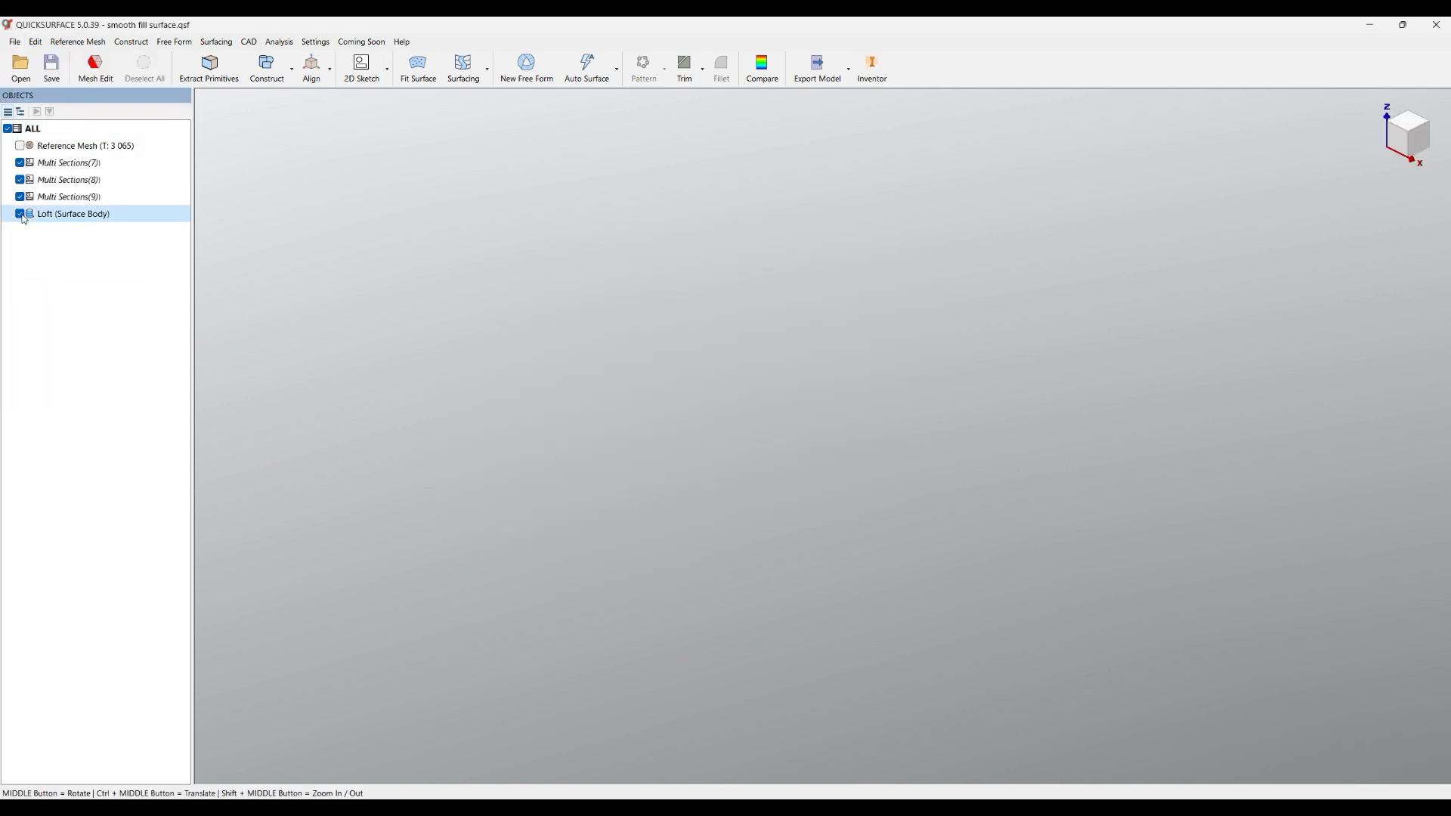
right_click(591, 297)
click(642, 306)
middle_drag(643, 306, 963, 403)
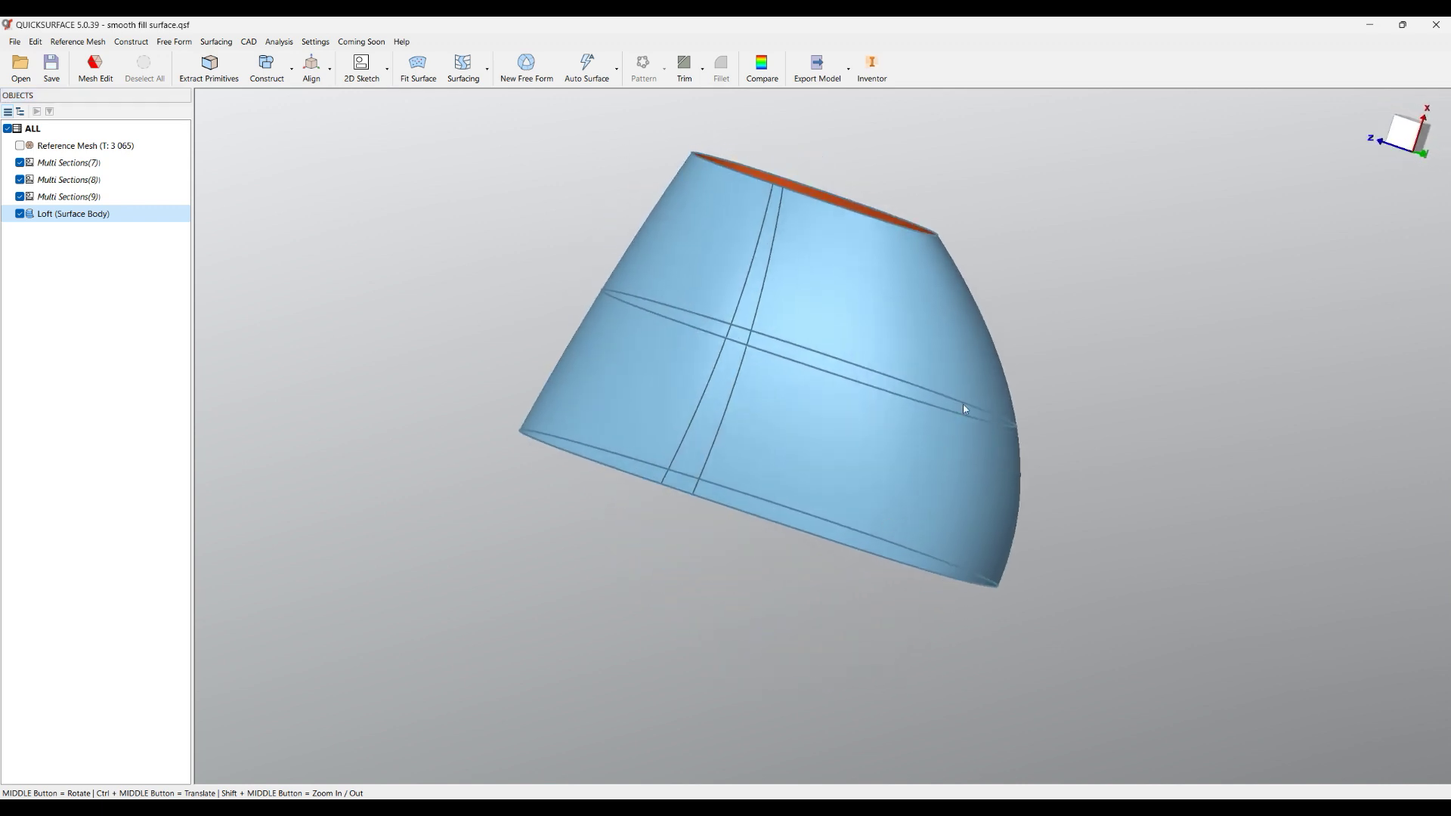
ctrl+middle_drag(756, 226, 611, 309)
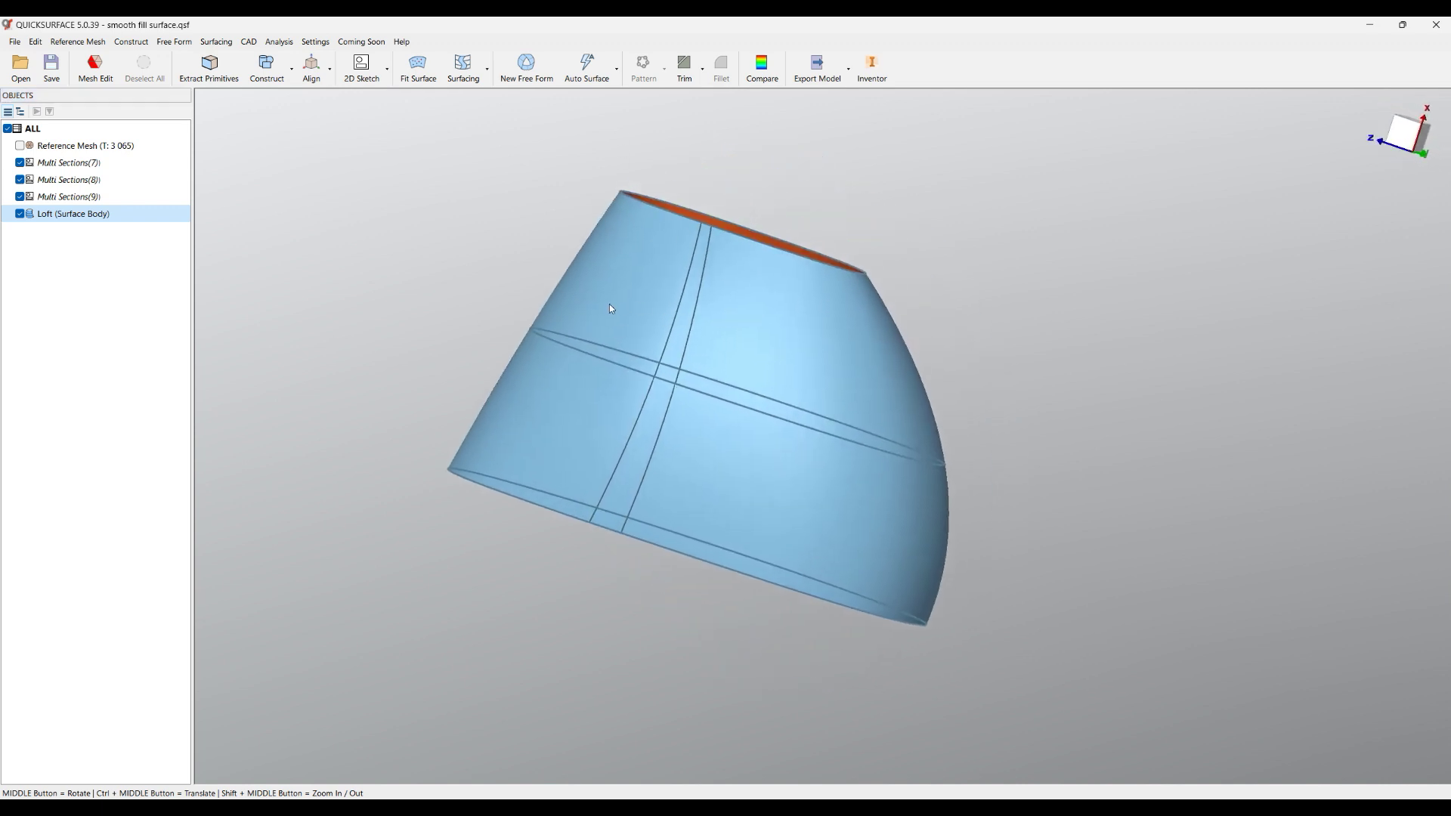
middle_drag(554, 271, 380, 306)
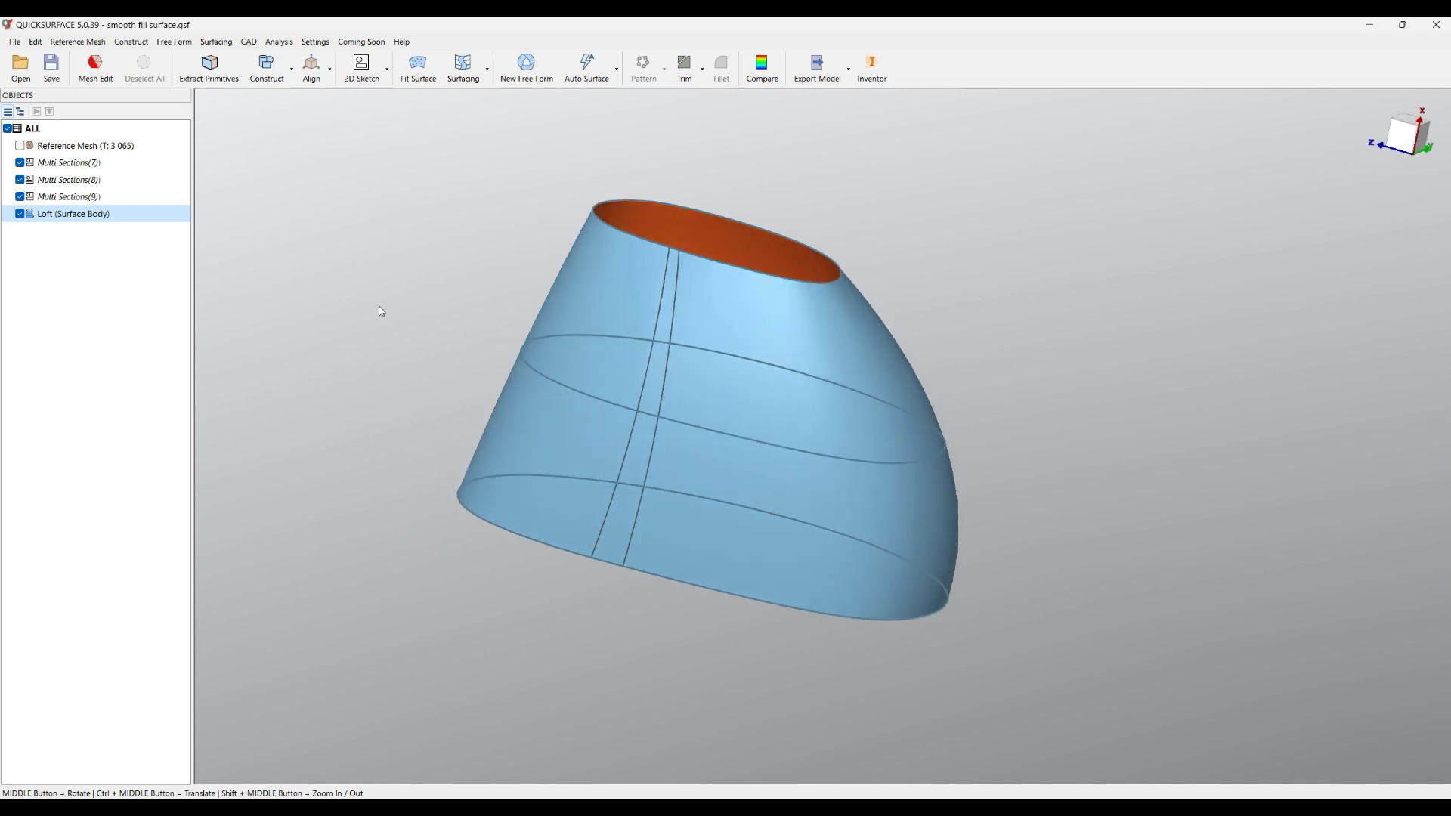
Toggle the Loft off and on, then hide the Multi Sections 9, 8 and 7 curves.
click(20, 215)
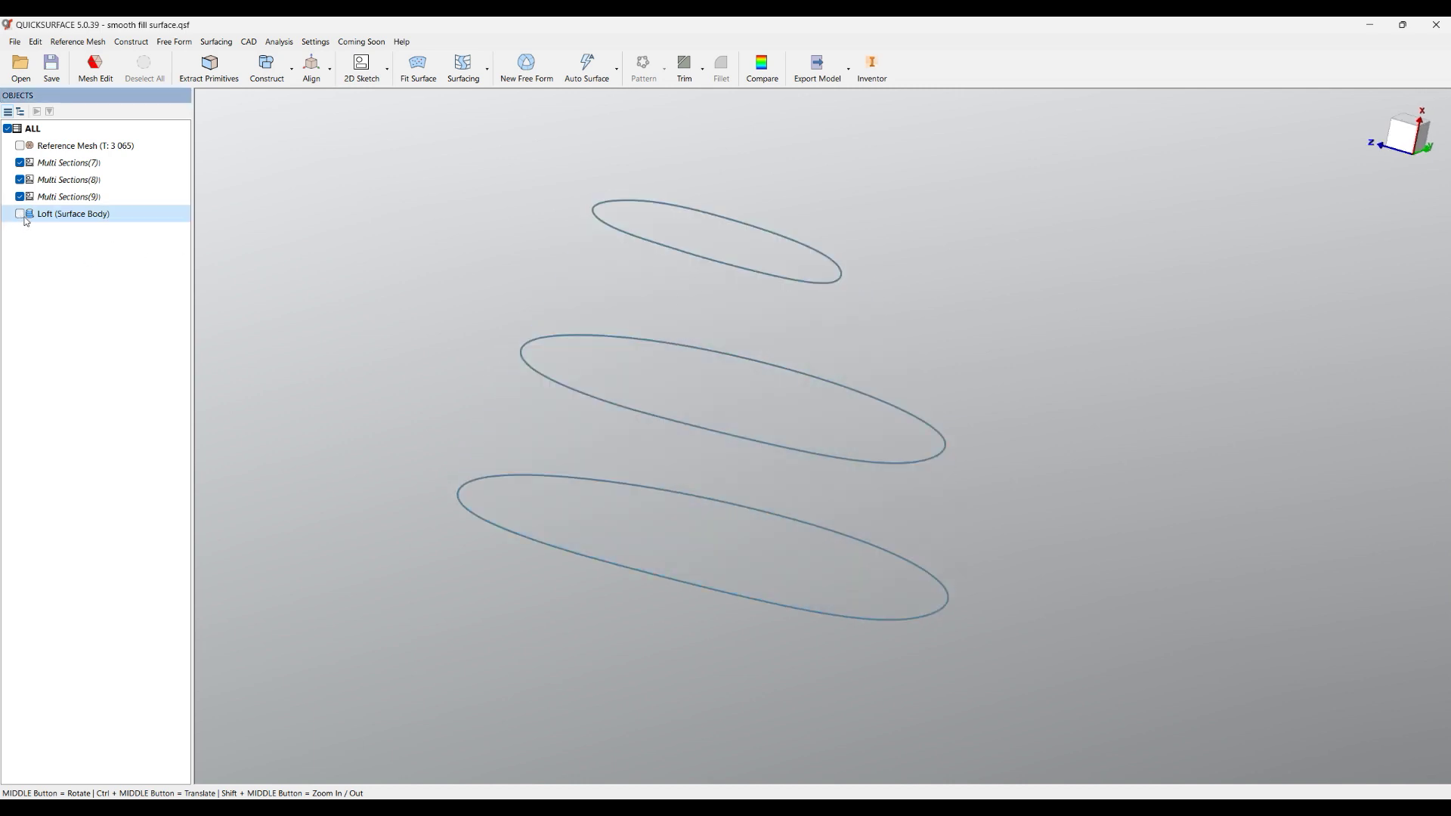
click(20, 215)
click(20, 197)
click(21, 180)
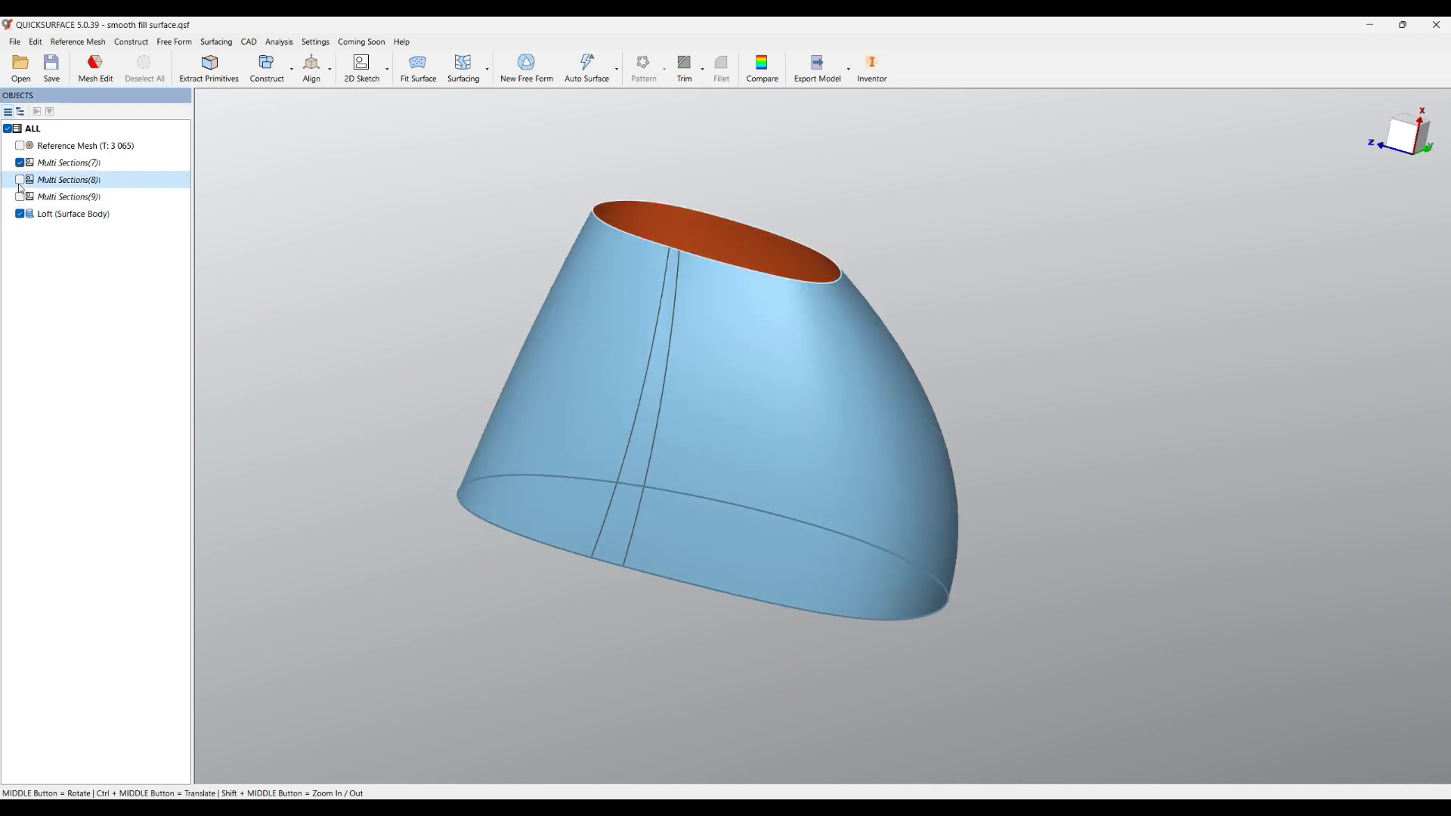
click(21, 162)
middle_drag(634, 363, 696, 404)
scroll(701, 202, up, 3)
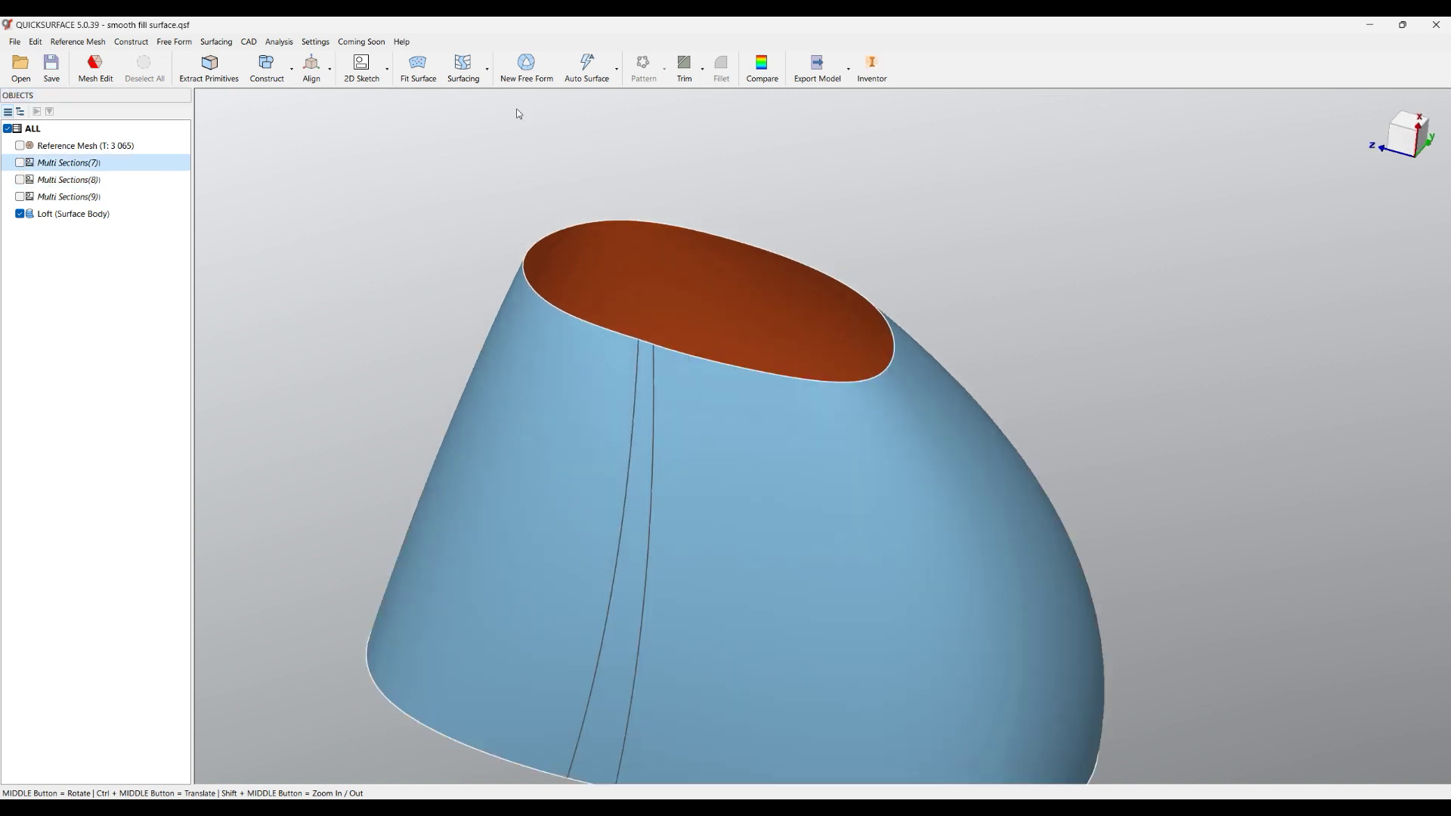
click(468, 66)
Start a fill surface on the loft's top rim and preview the cap.
click(472, 186)
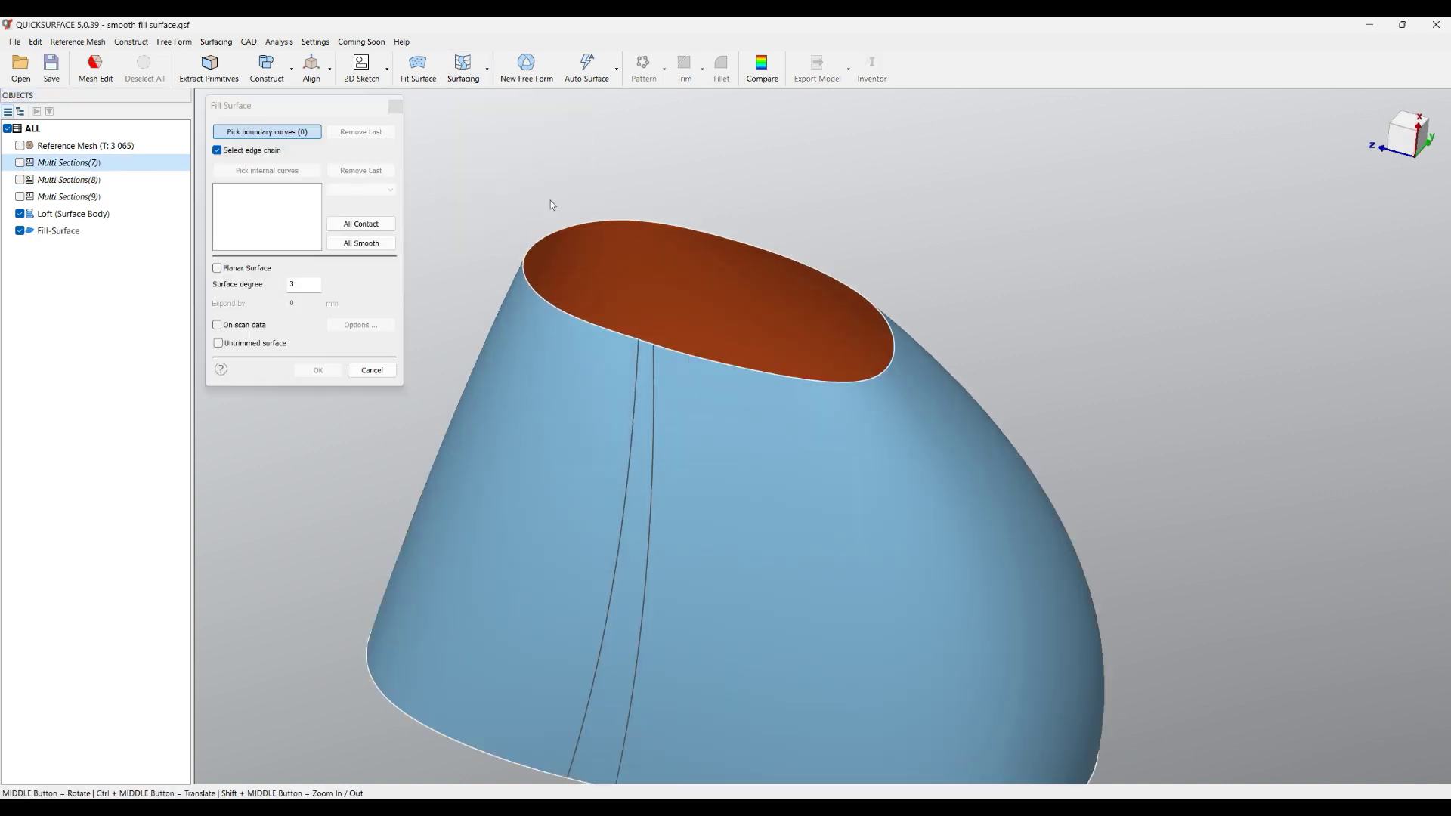
click(644, 226)
middle_drag(718, 298, 949, 486)
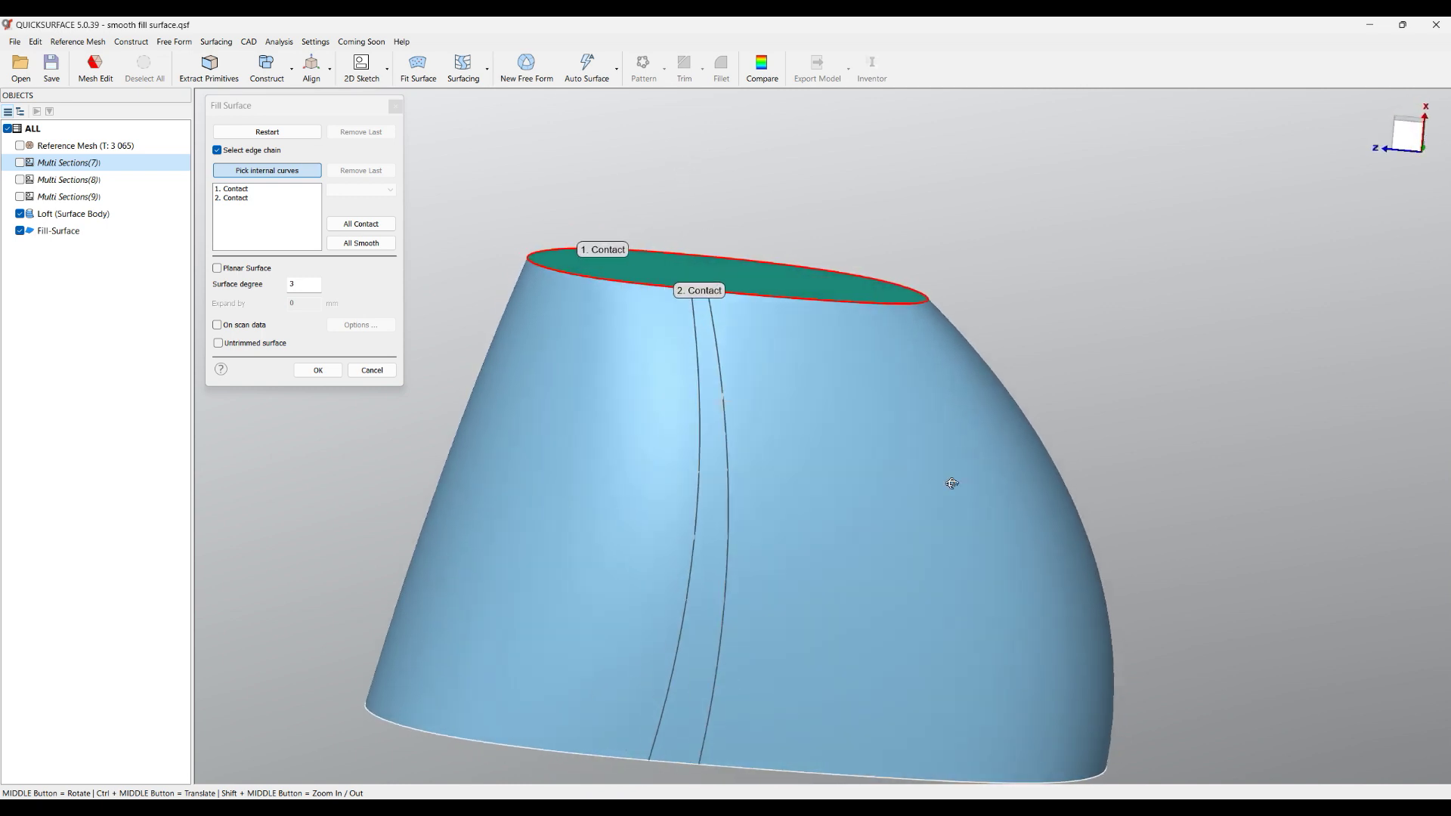
Change boundaries 1 and 2 from Contact to Smooth and accept the domed fill.
click(236, 190)
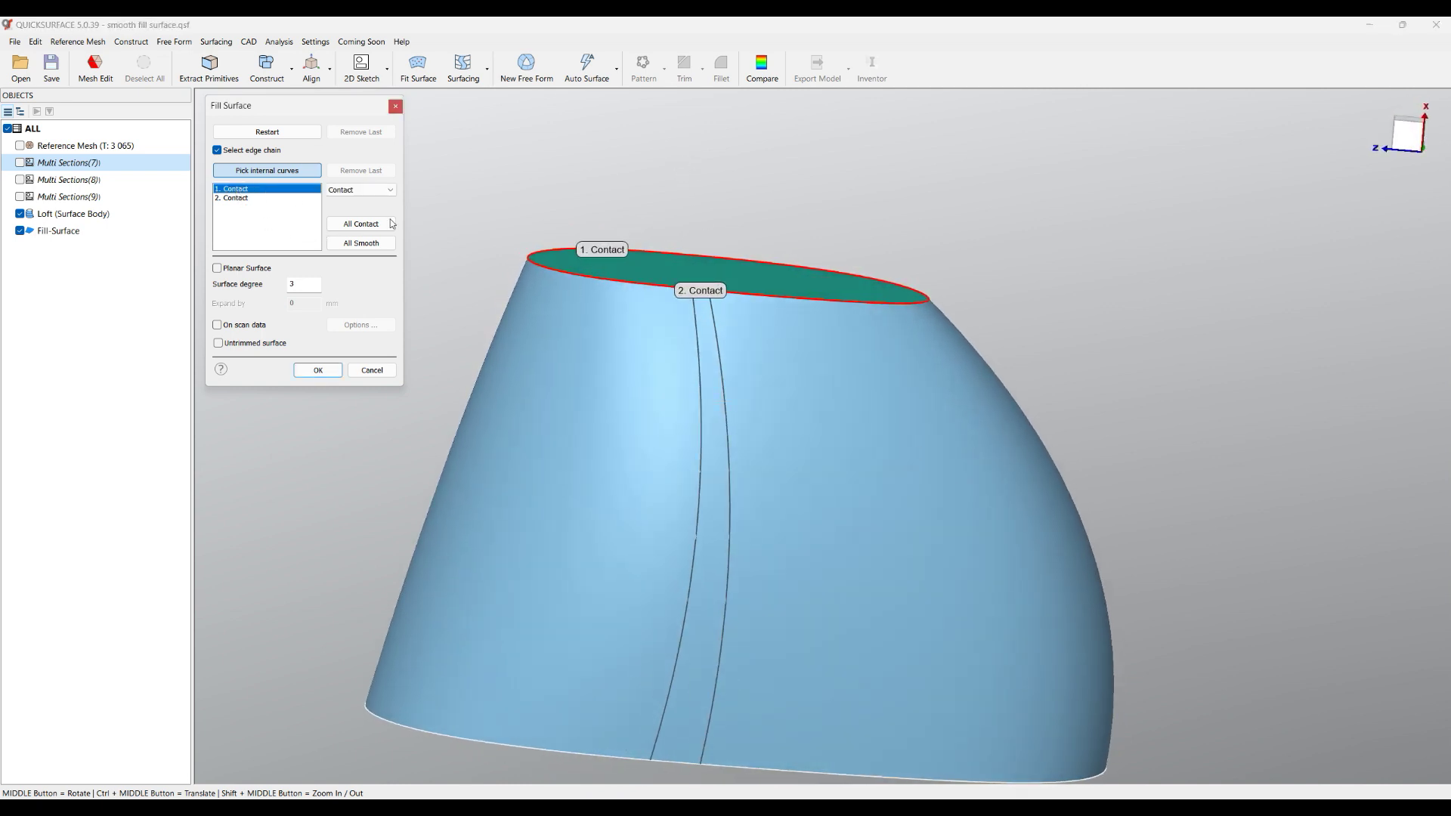
click(361, 190)
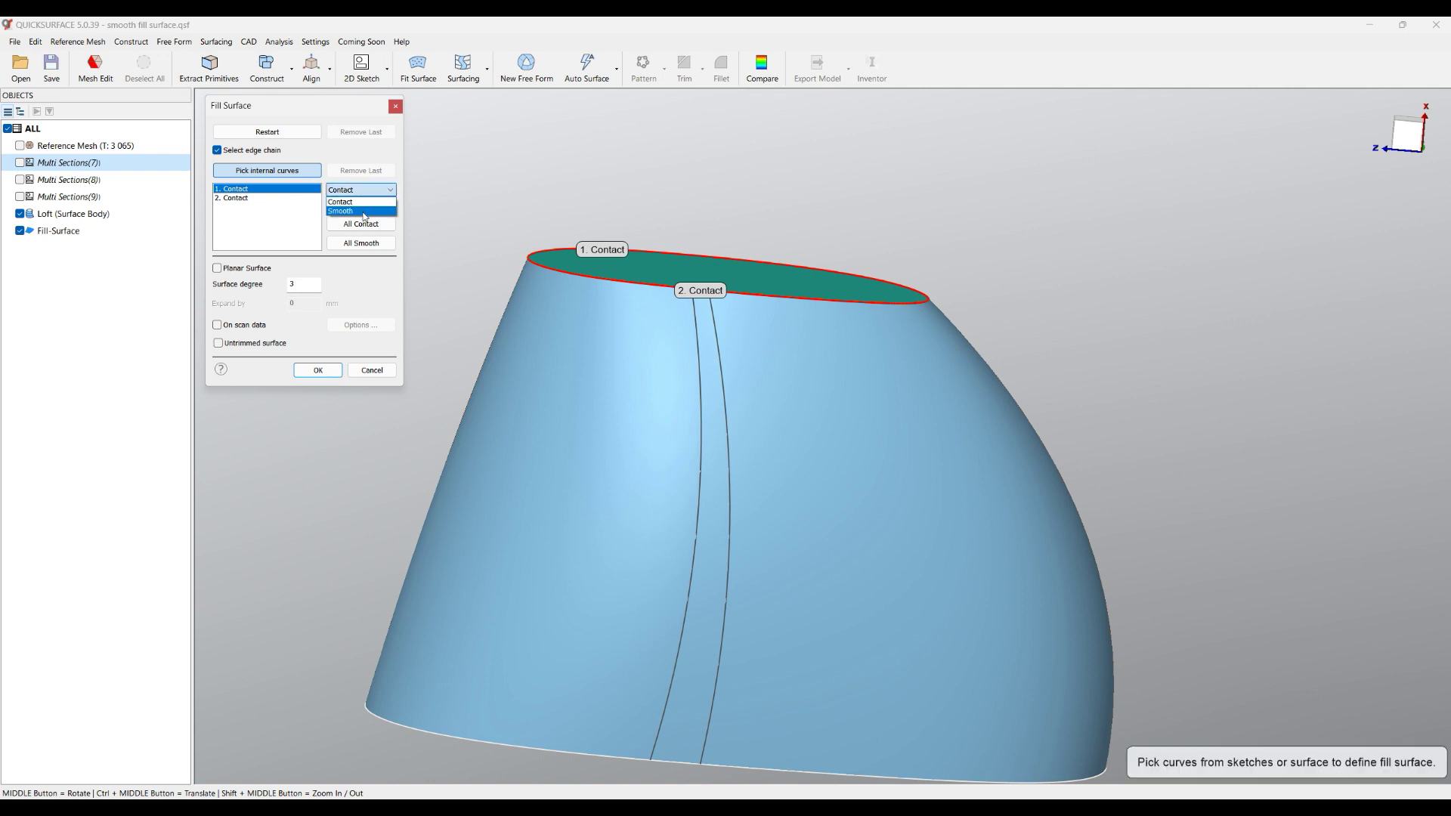
click(365, 211)
middle_drag(516, 233, 890, 406)
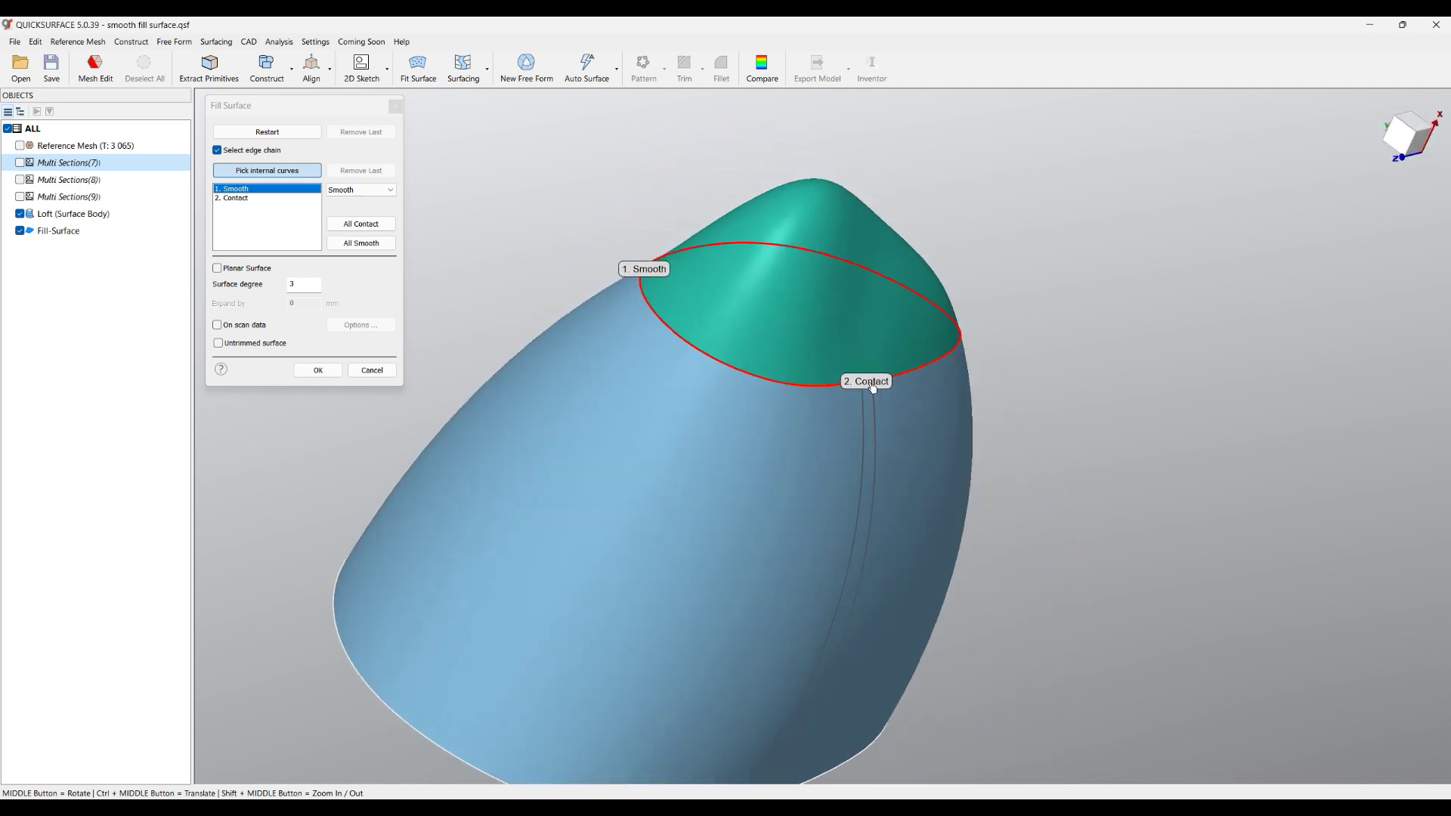
click(237, 198)
click(349, 191)
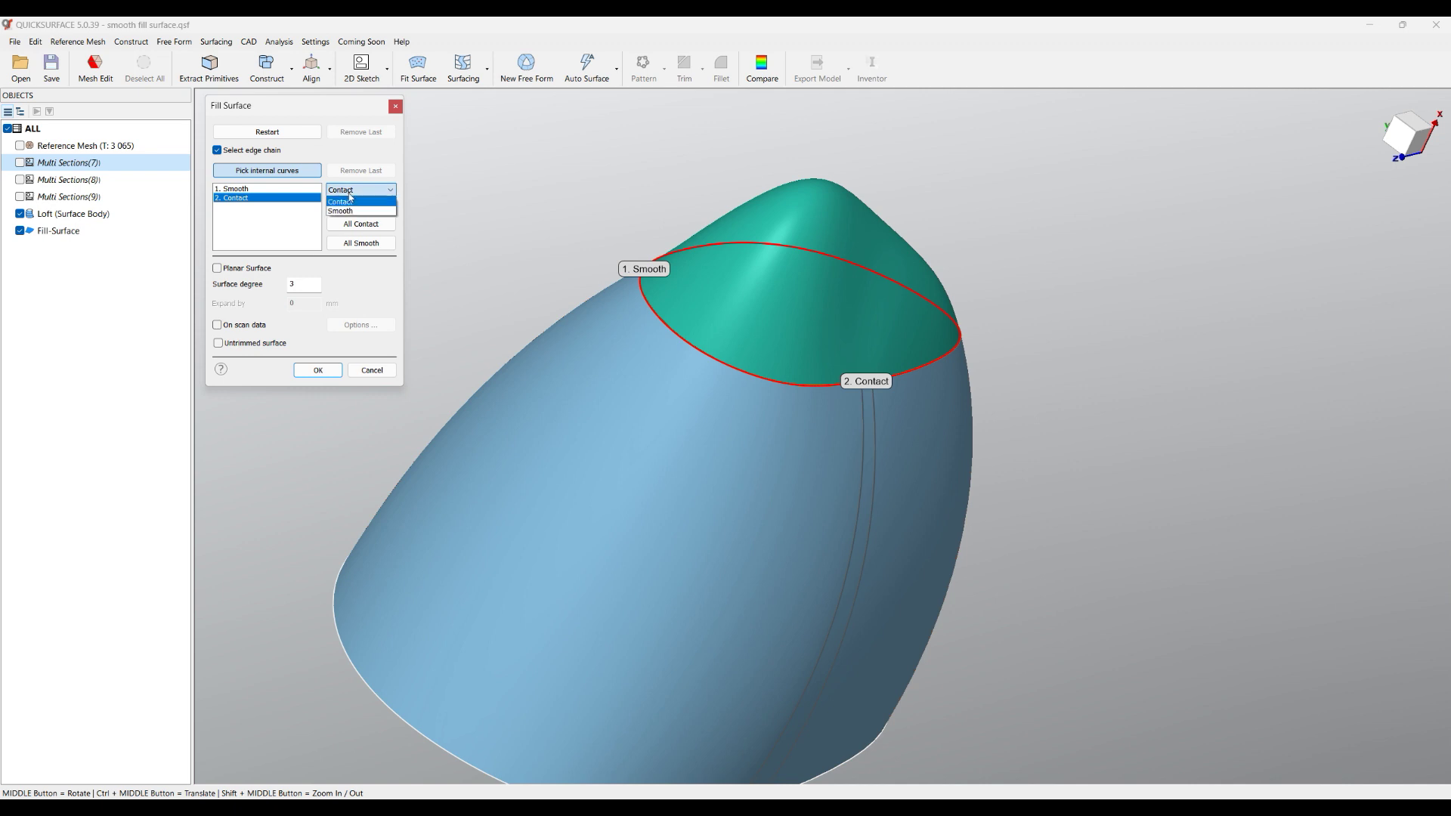
click(344, 211)
middle_drag(859, 321, 592, 174)
click(318, 370)
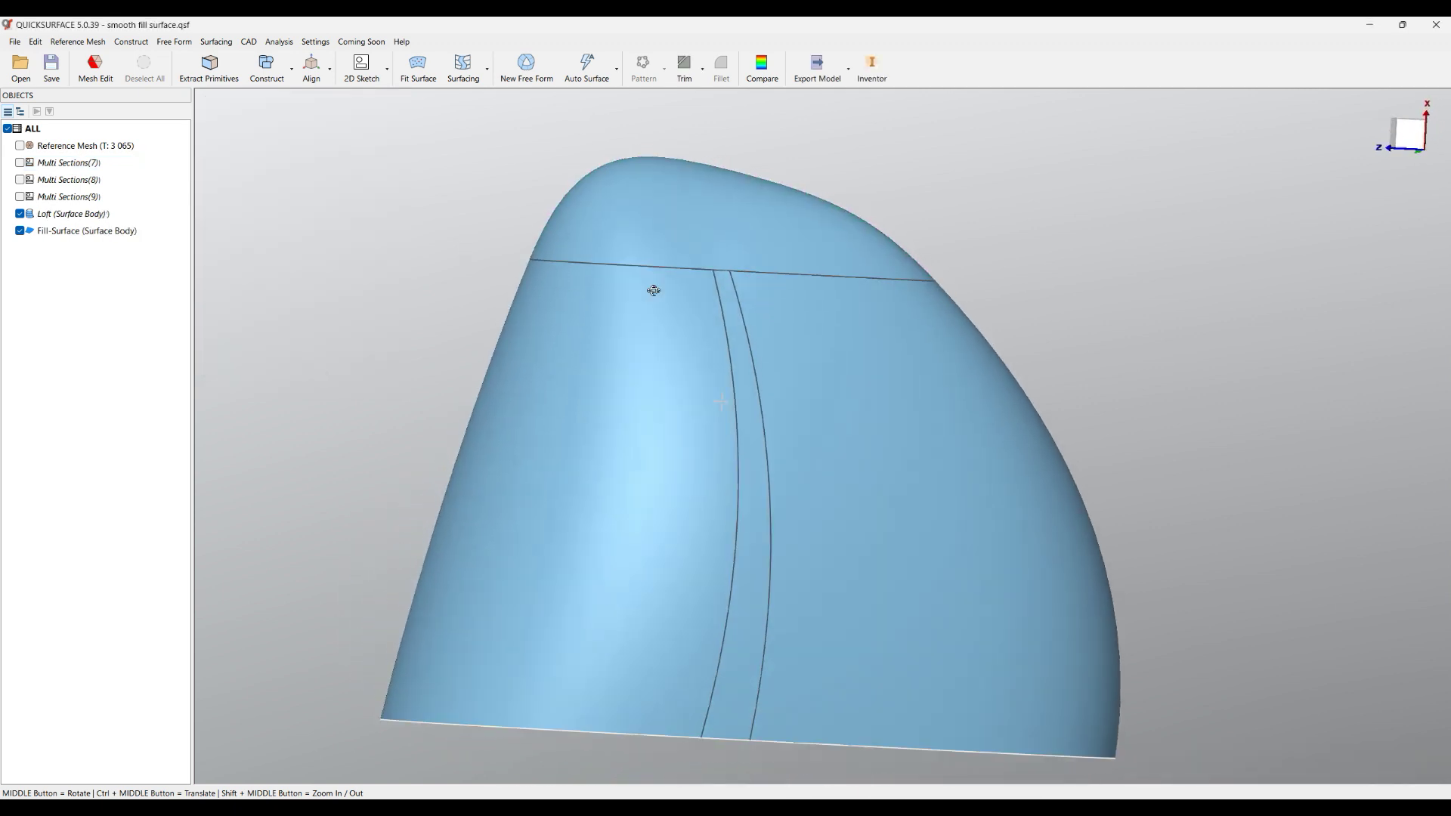
middle_drag(650, 292, 928, 391)
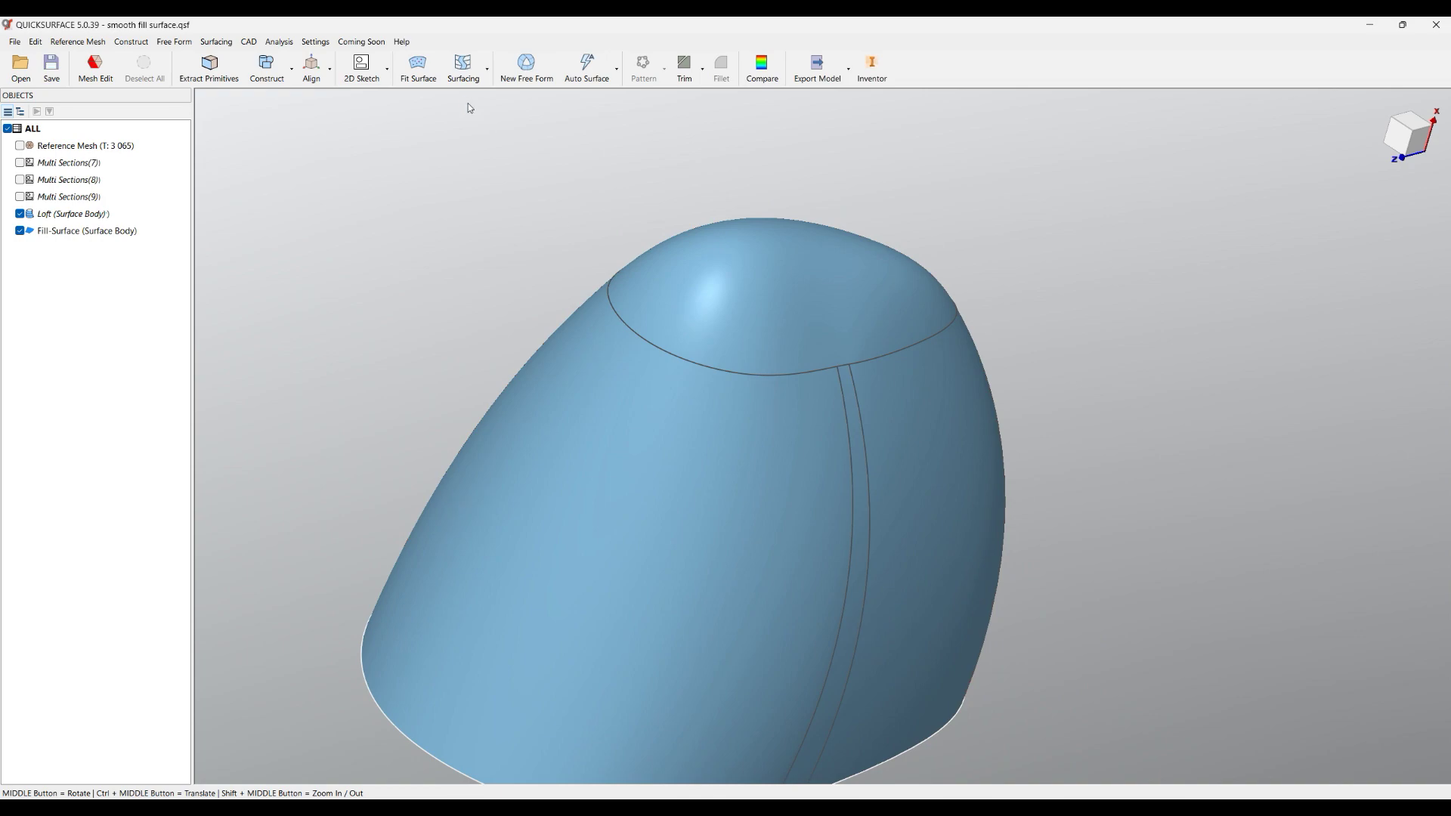
click(279, 41)
click(298, 118)
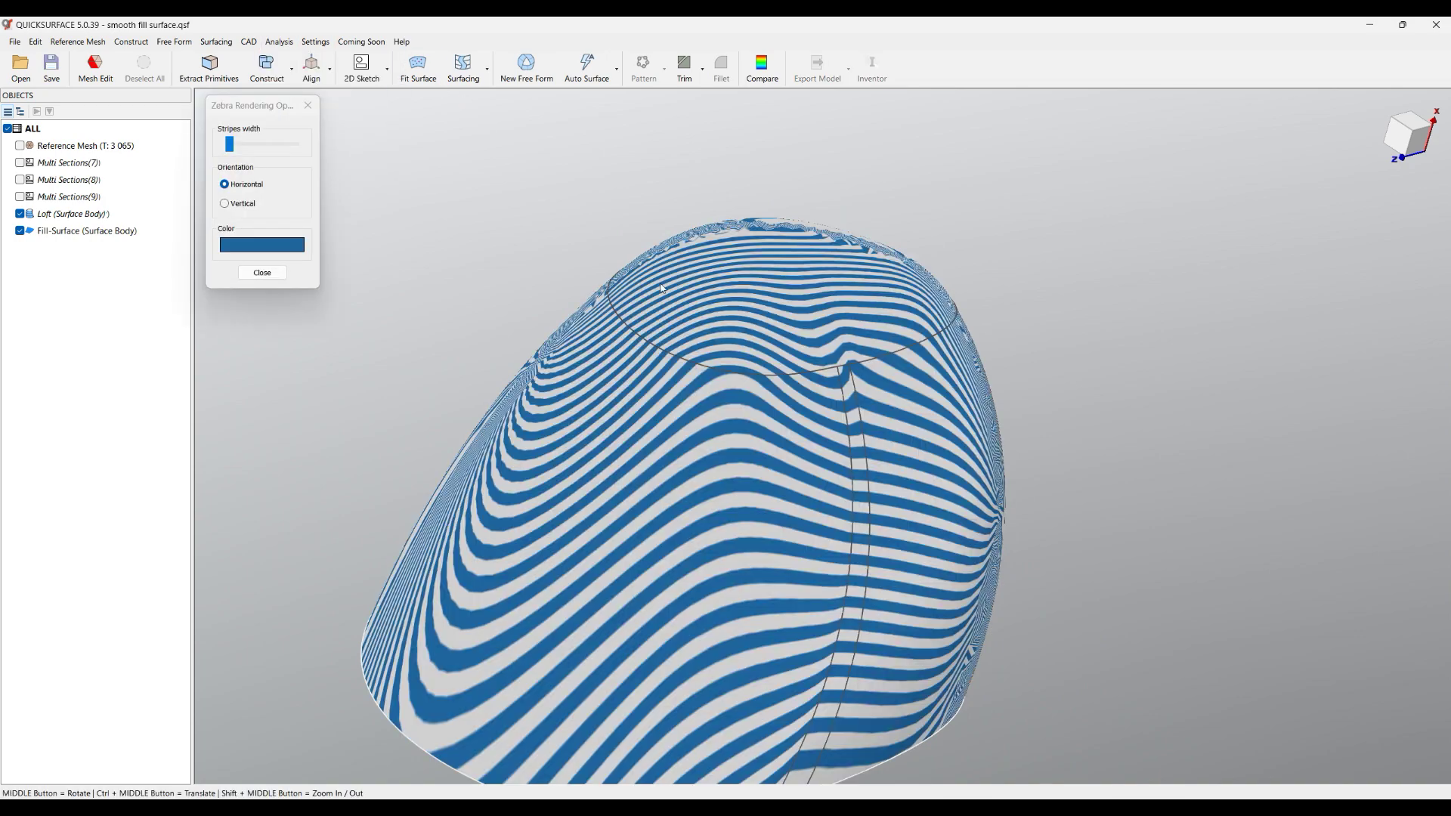
middle_drag(662, 288, 935, 405)
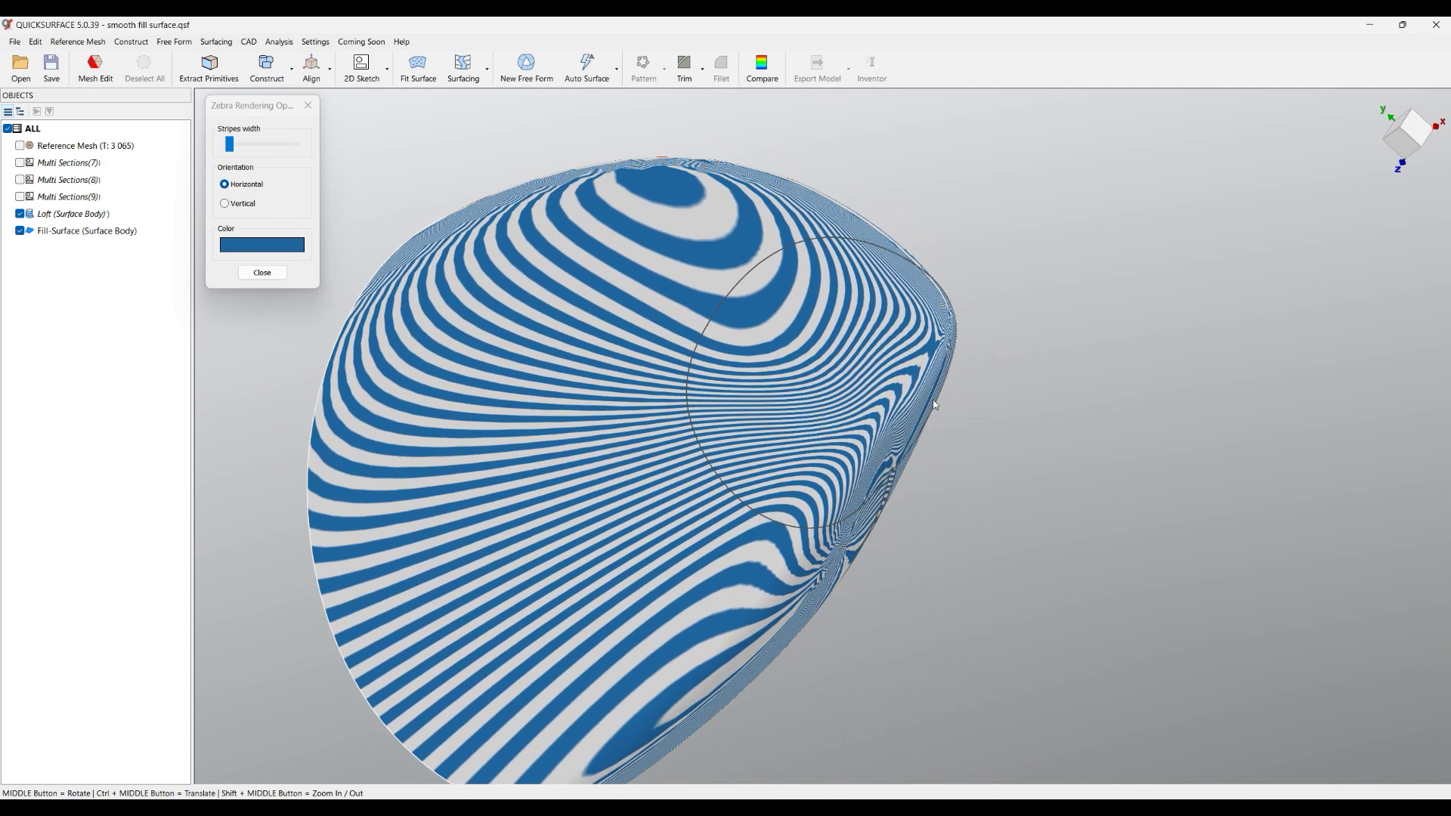
click(263, 272)
scroll(249, 257, down, 3)
Open recent file bottle_partial.qsf without saving and show the 3D Sketch(1) curves.
click(15, 42)
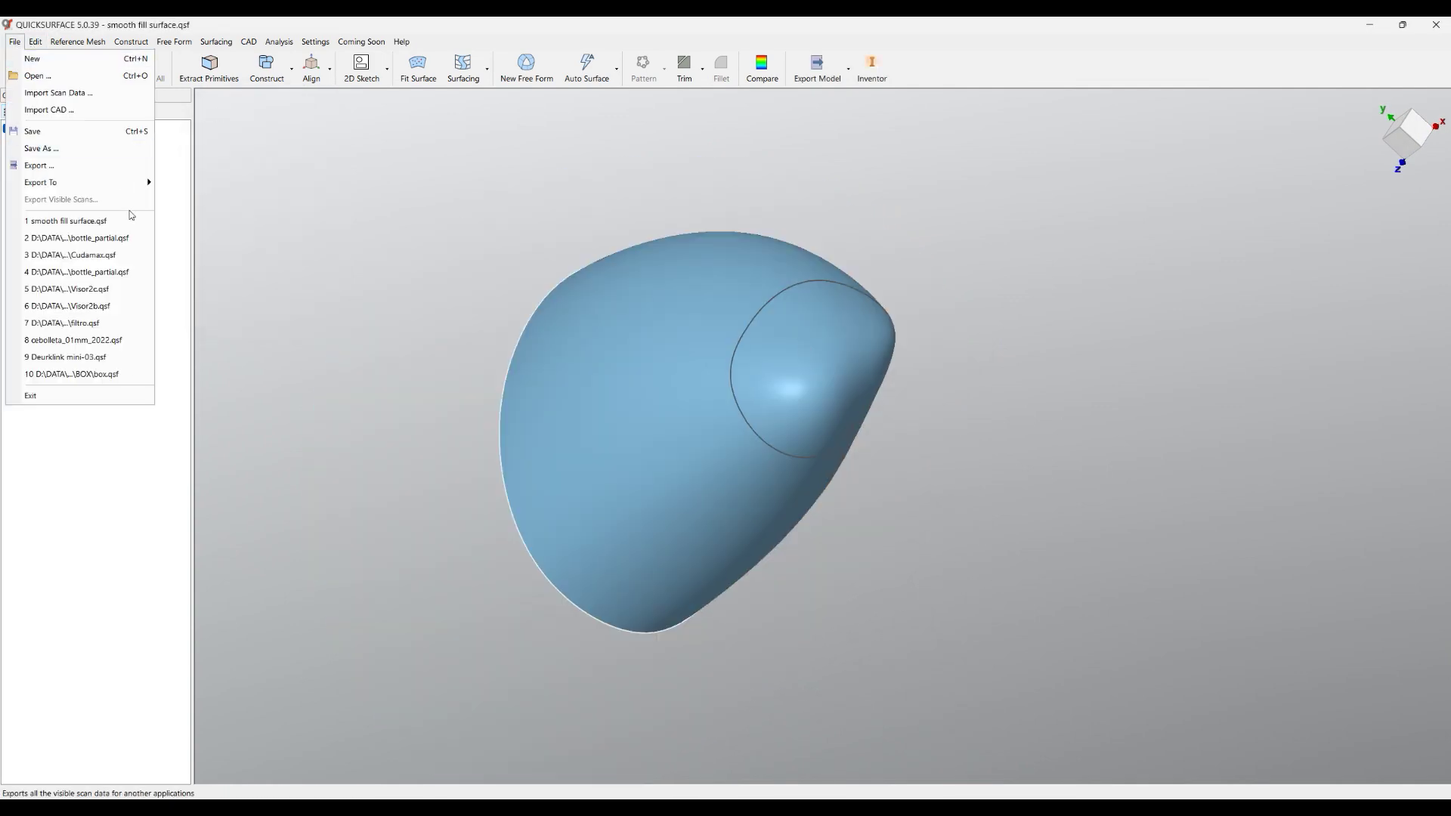
click(119, 242)
click(755, 448)
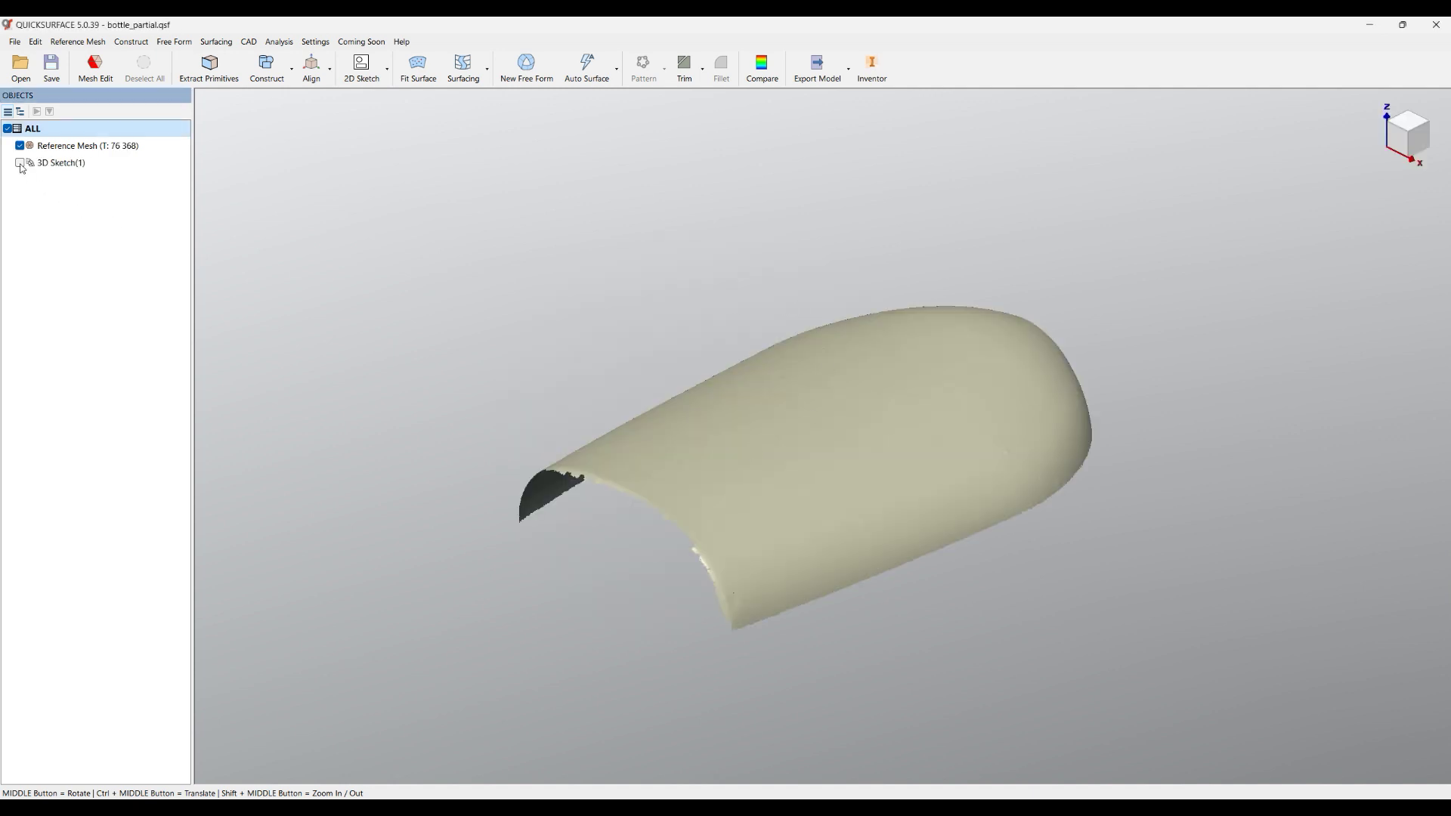
click(20, 163)
middle_drag(877, 484, 984, 517)
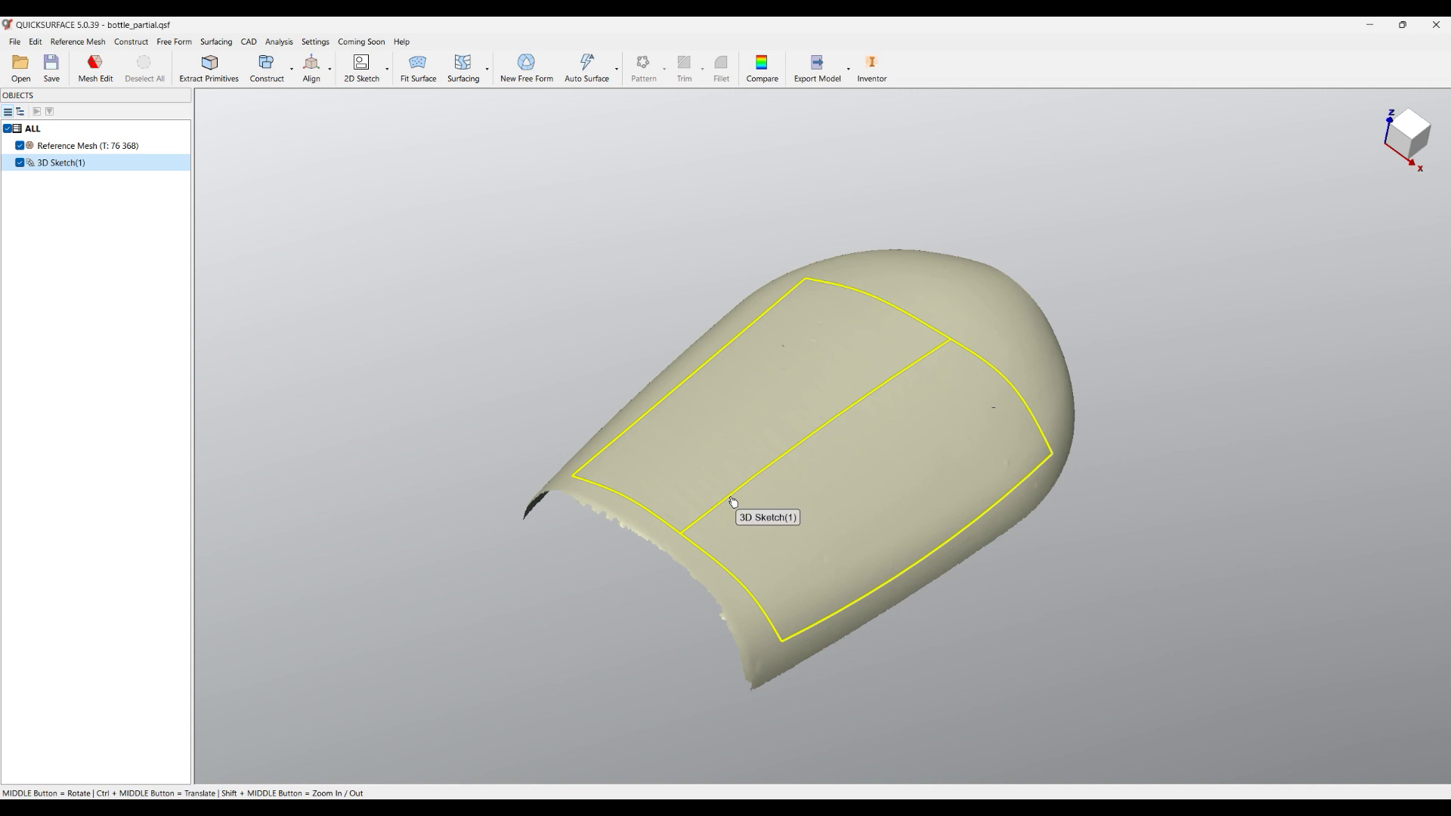
Fill the left strip using the top, middle, bottom-left and left curves as boundaries.
click(463, 66)
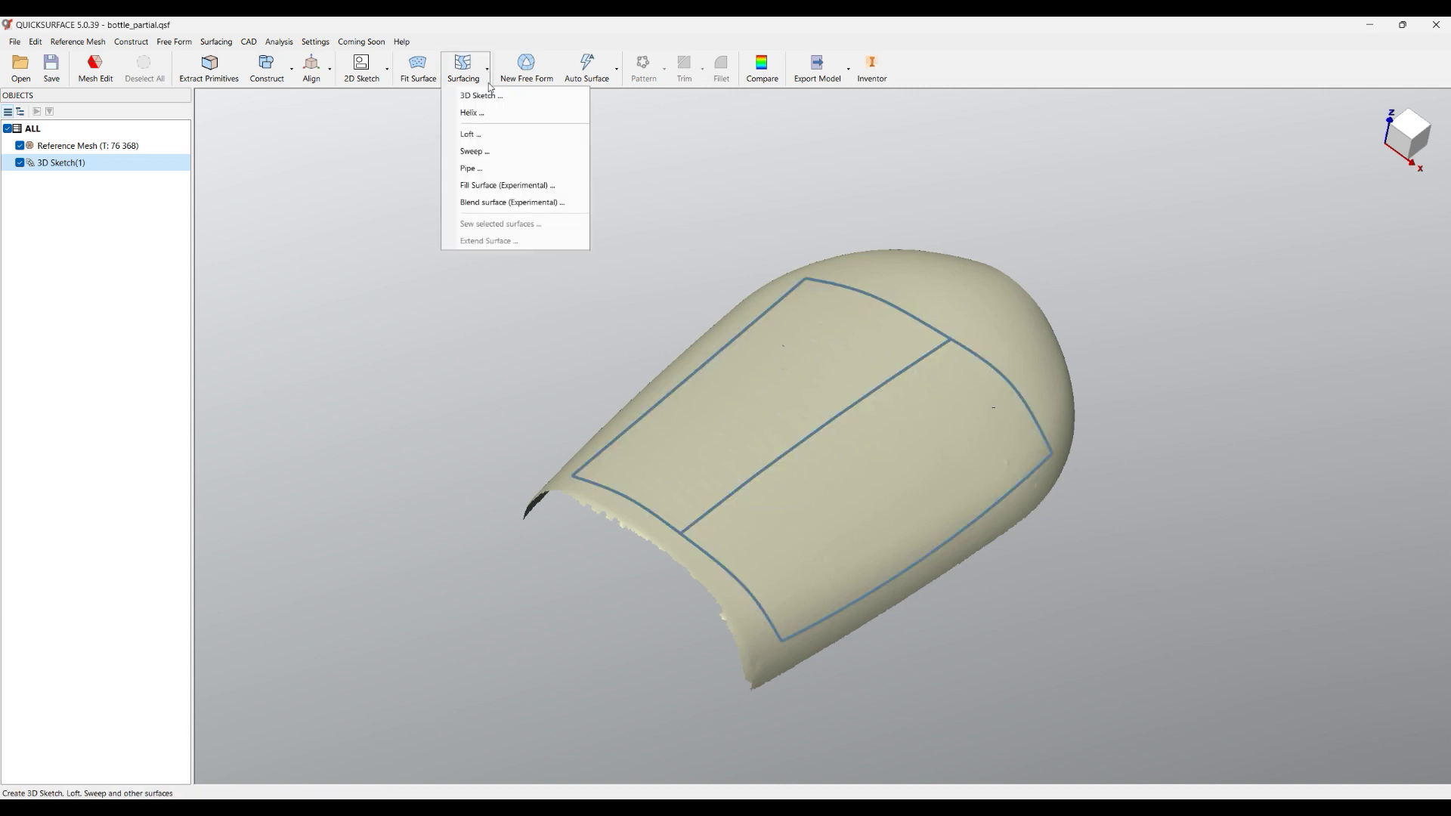
click(470, 185)
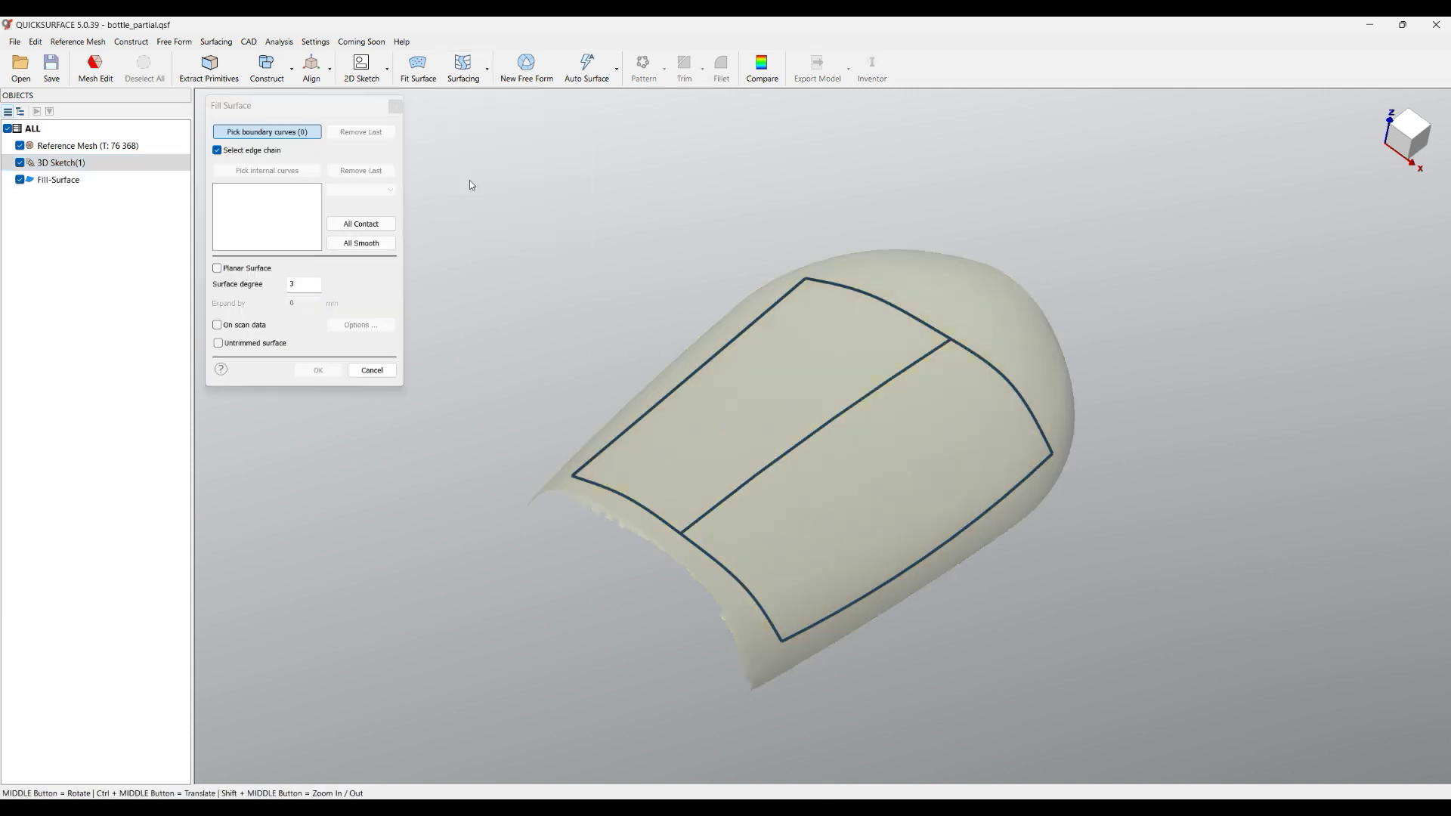
click(833, 292)
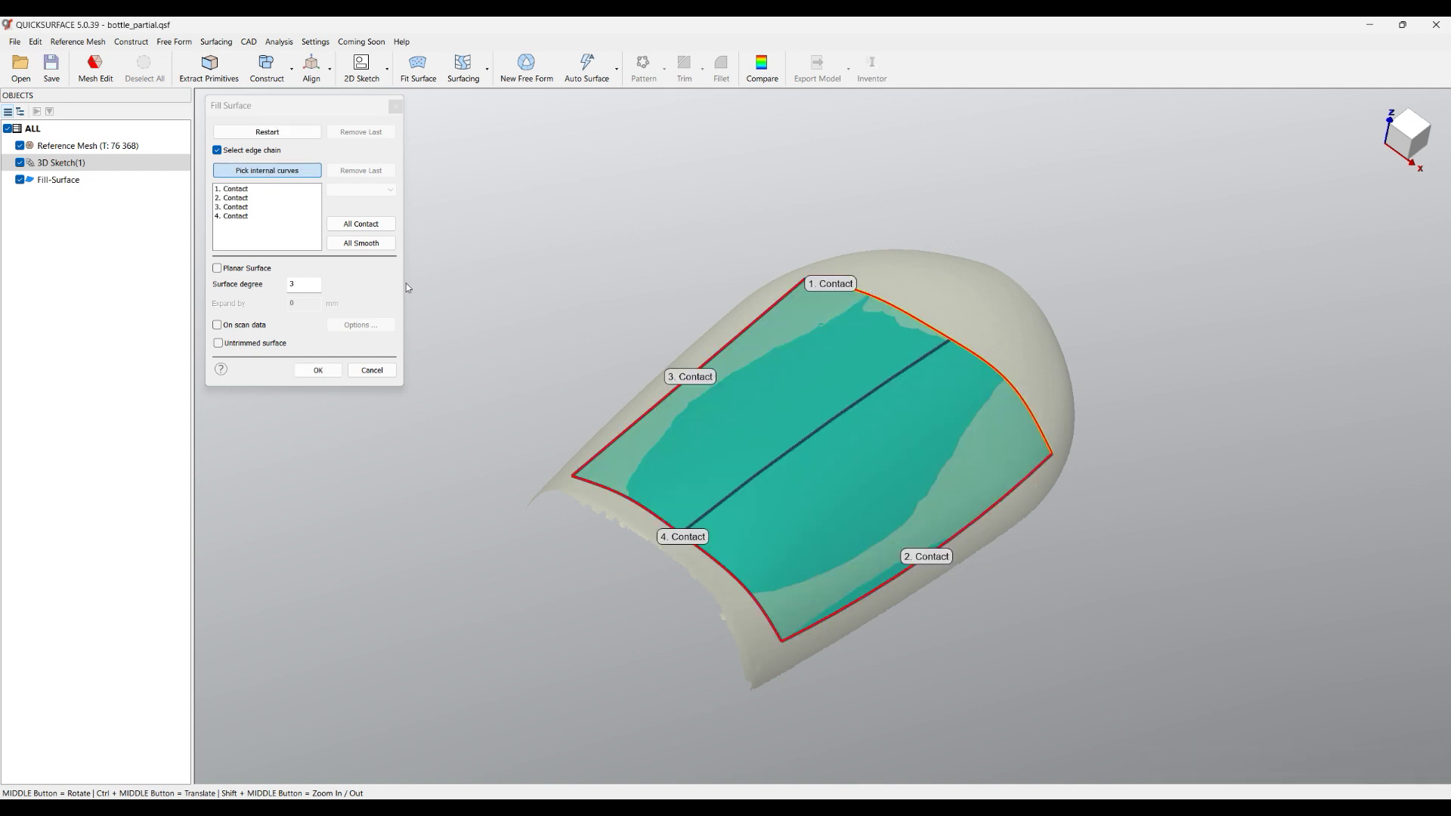
click(269, 134)
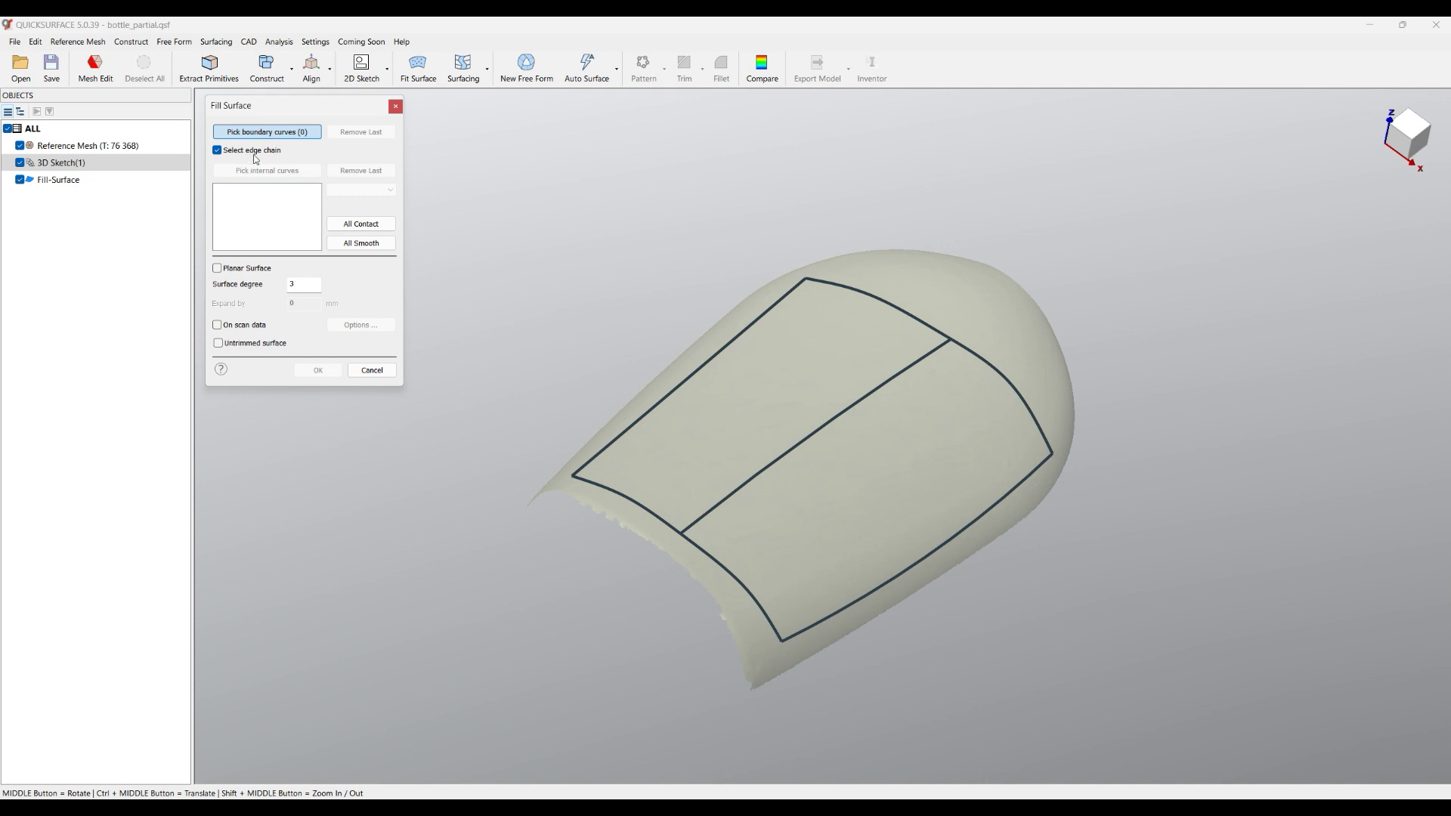
click(886, 306)
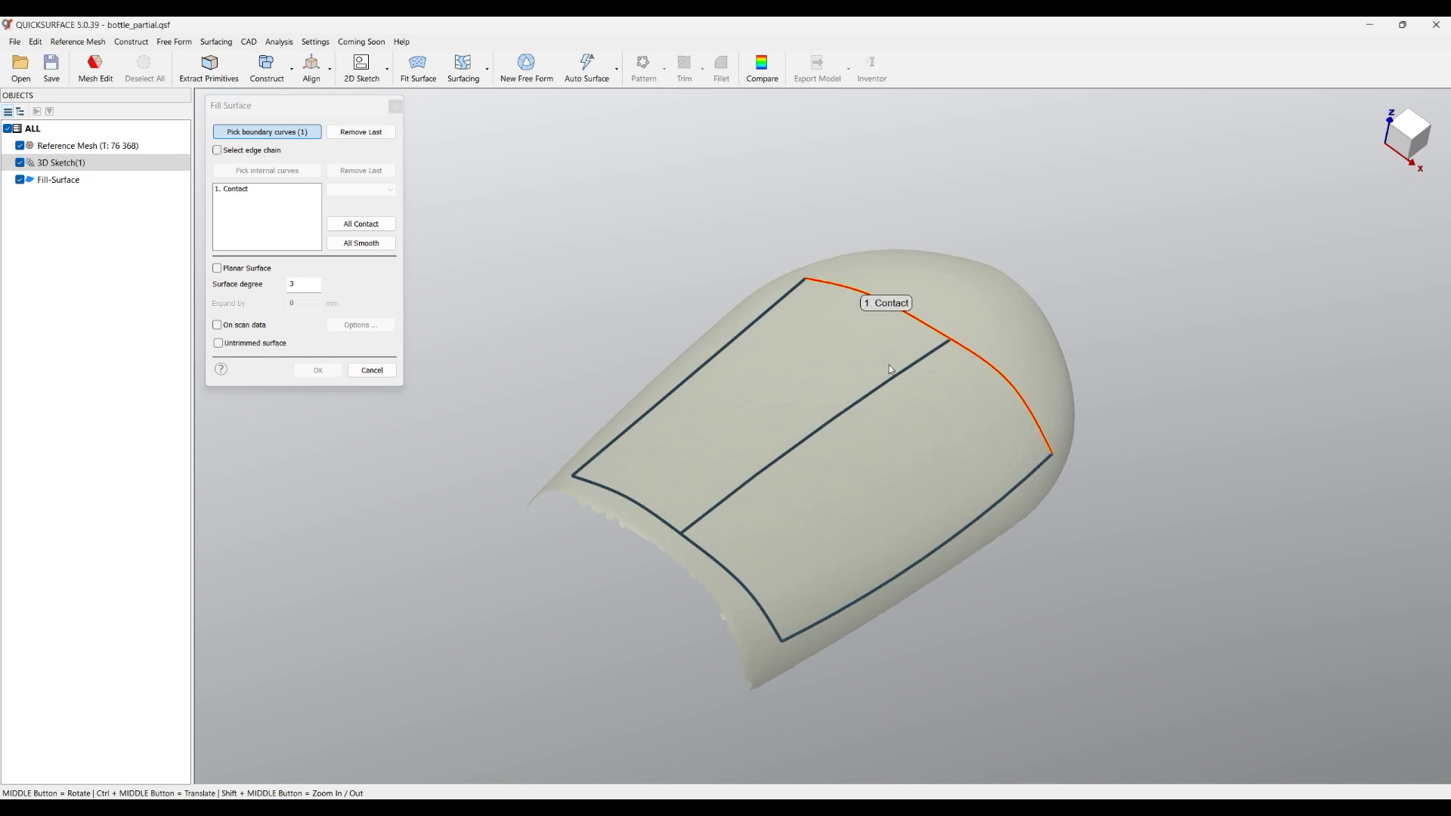
click(890, 382)
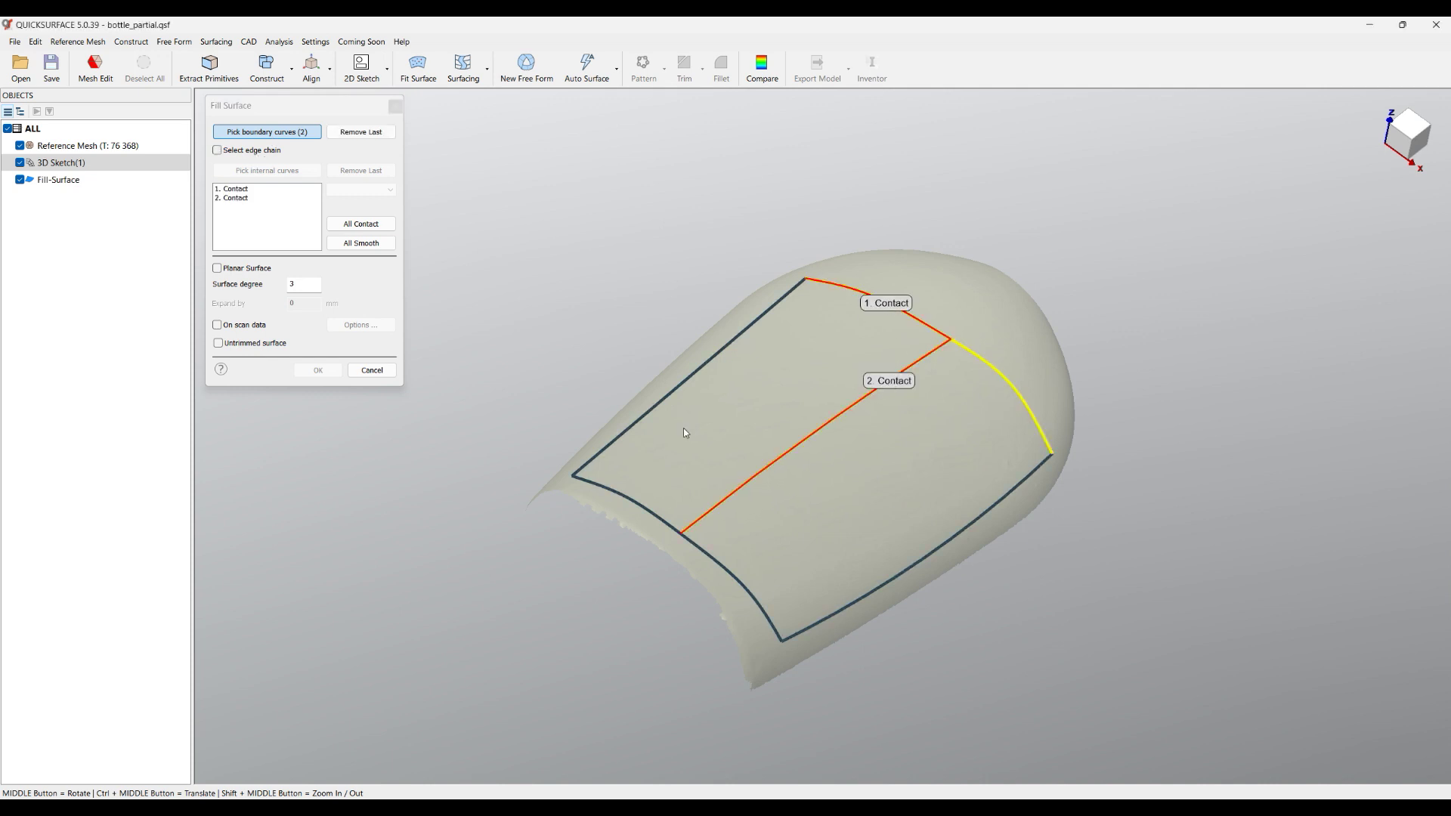
click(642, 506)
click(672, 389)
middle_drag(785, 367, 728, 417)
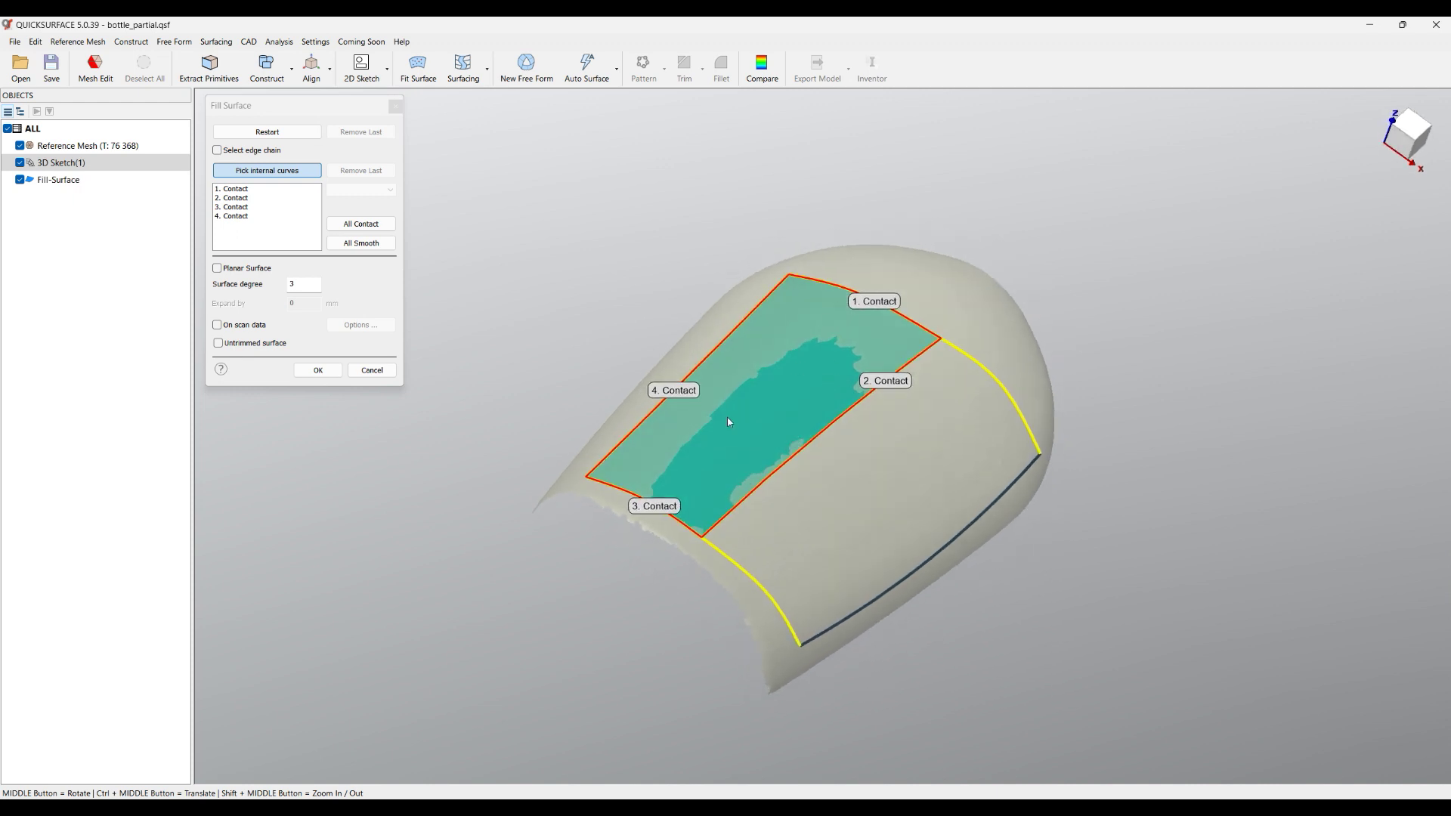
click(318, 370)
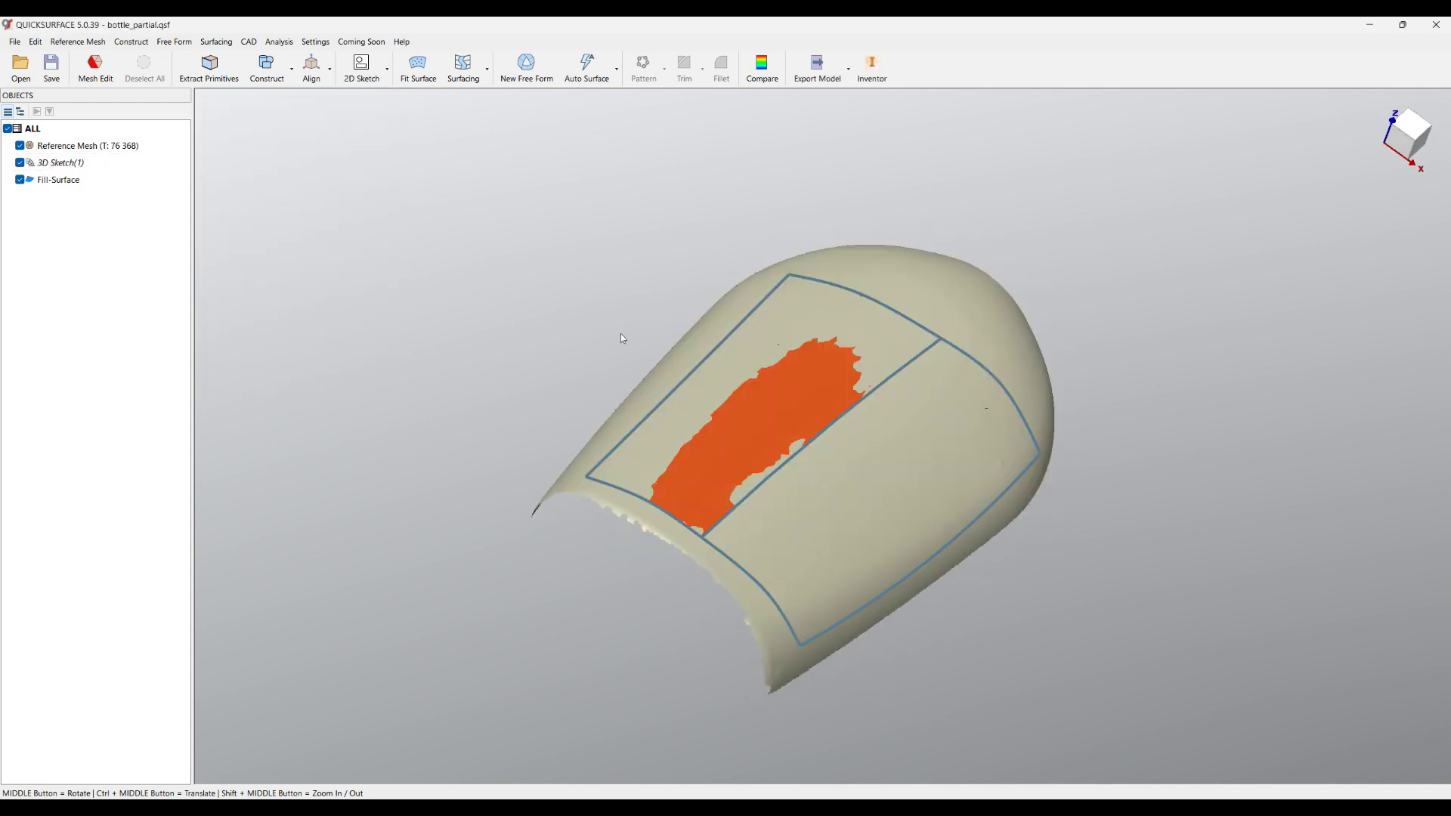
Fill the right strip using the upper-right, right edge, bottom and middle curves as boundaries.
click(487, 74)
click(516, 186)
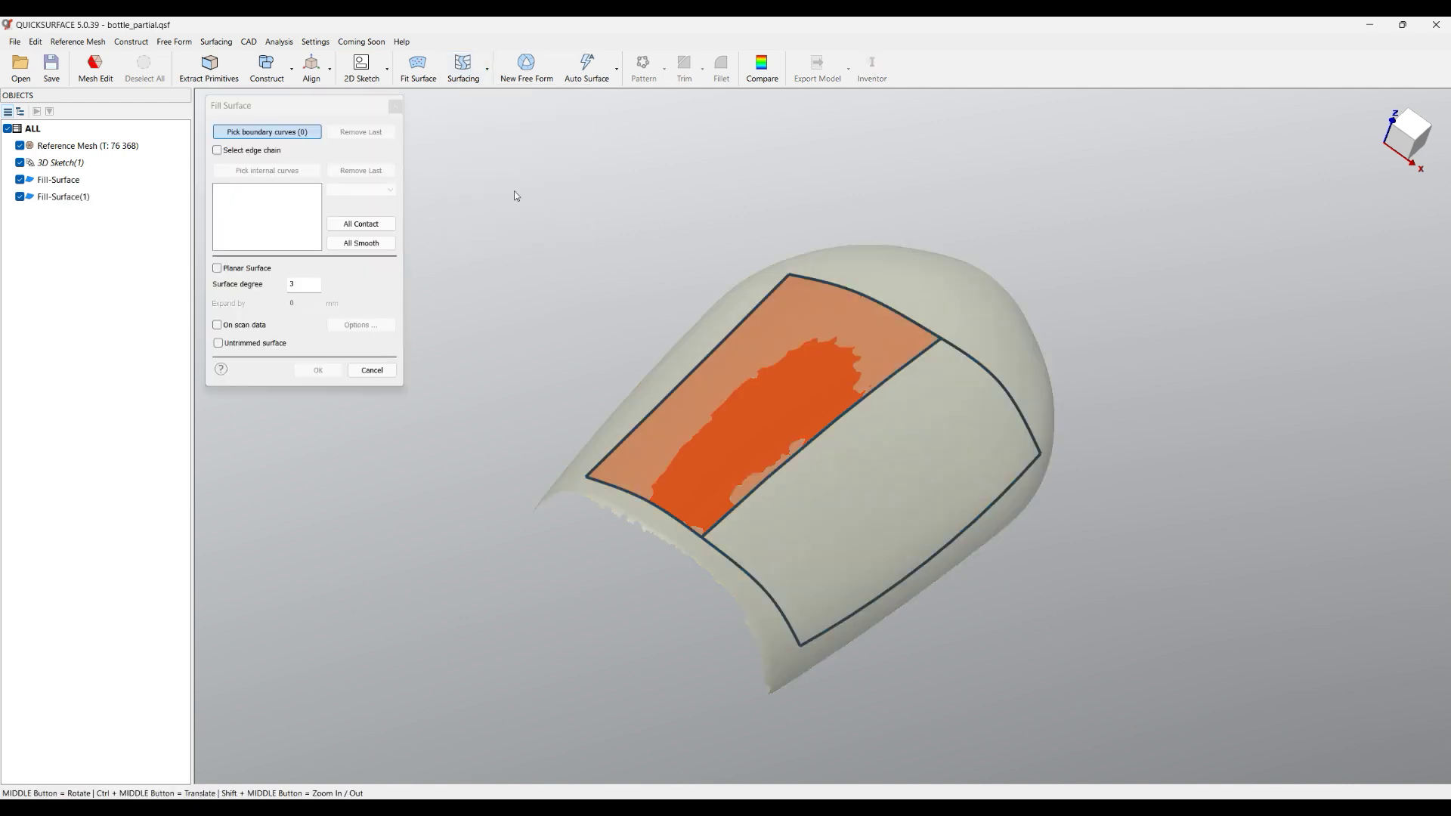
click(969, 359)
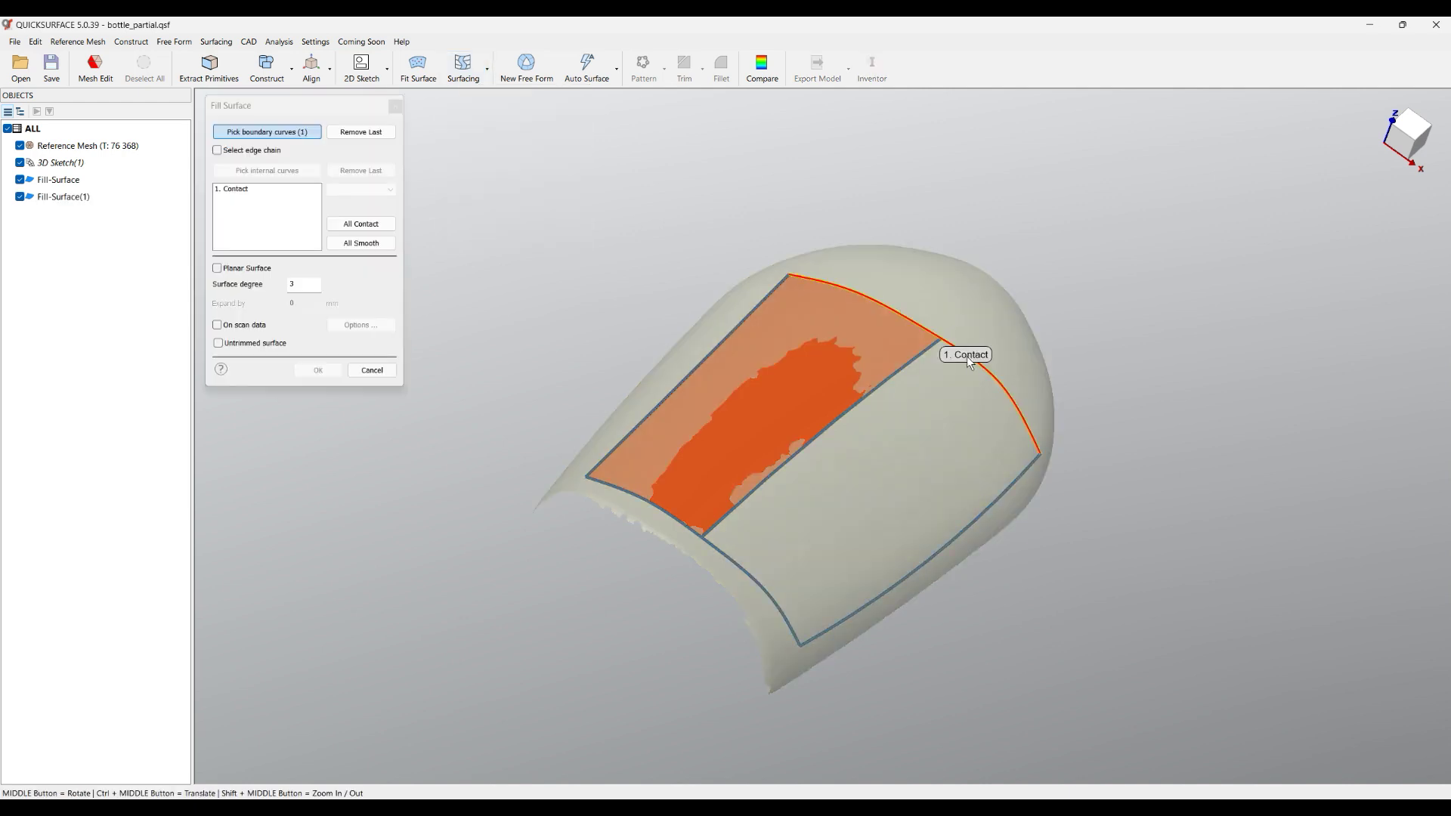
click(982, 505)
click(749, 594)
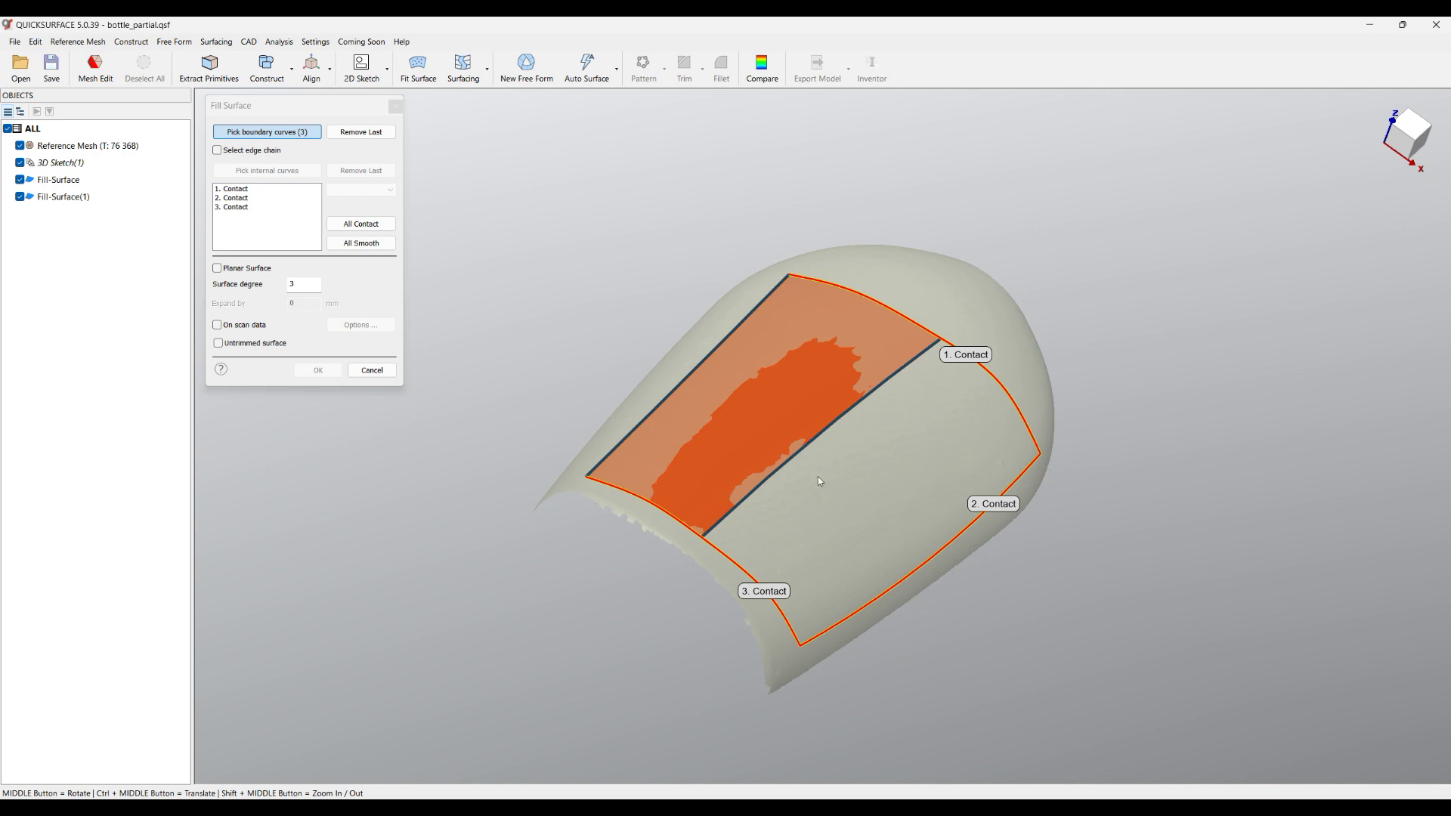
click(802, 458)
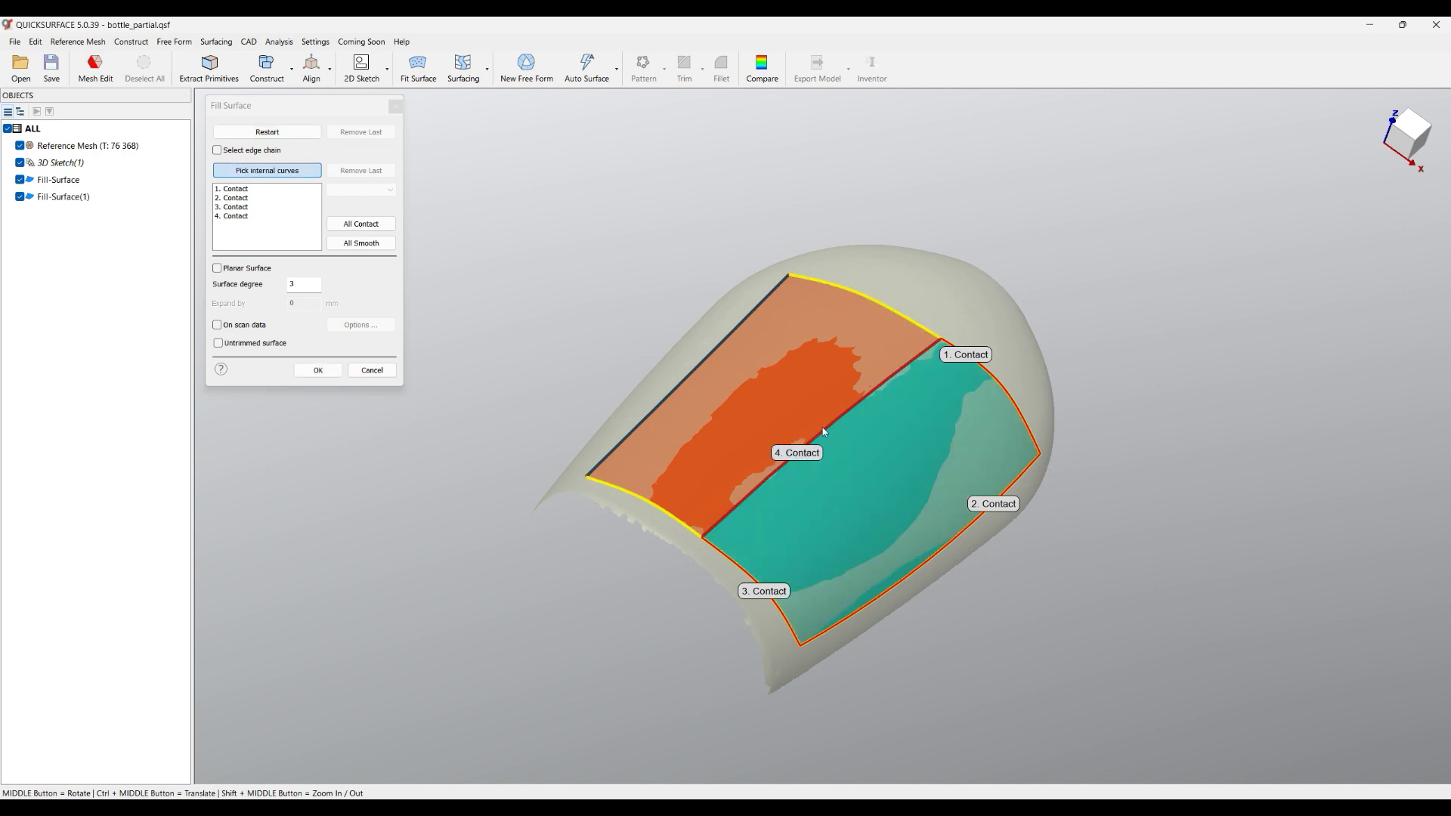
scroll(823, 431, up, 3)
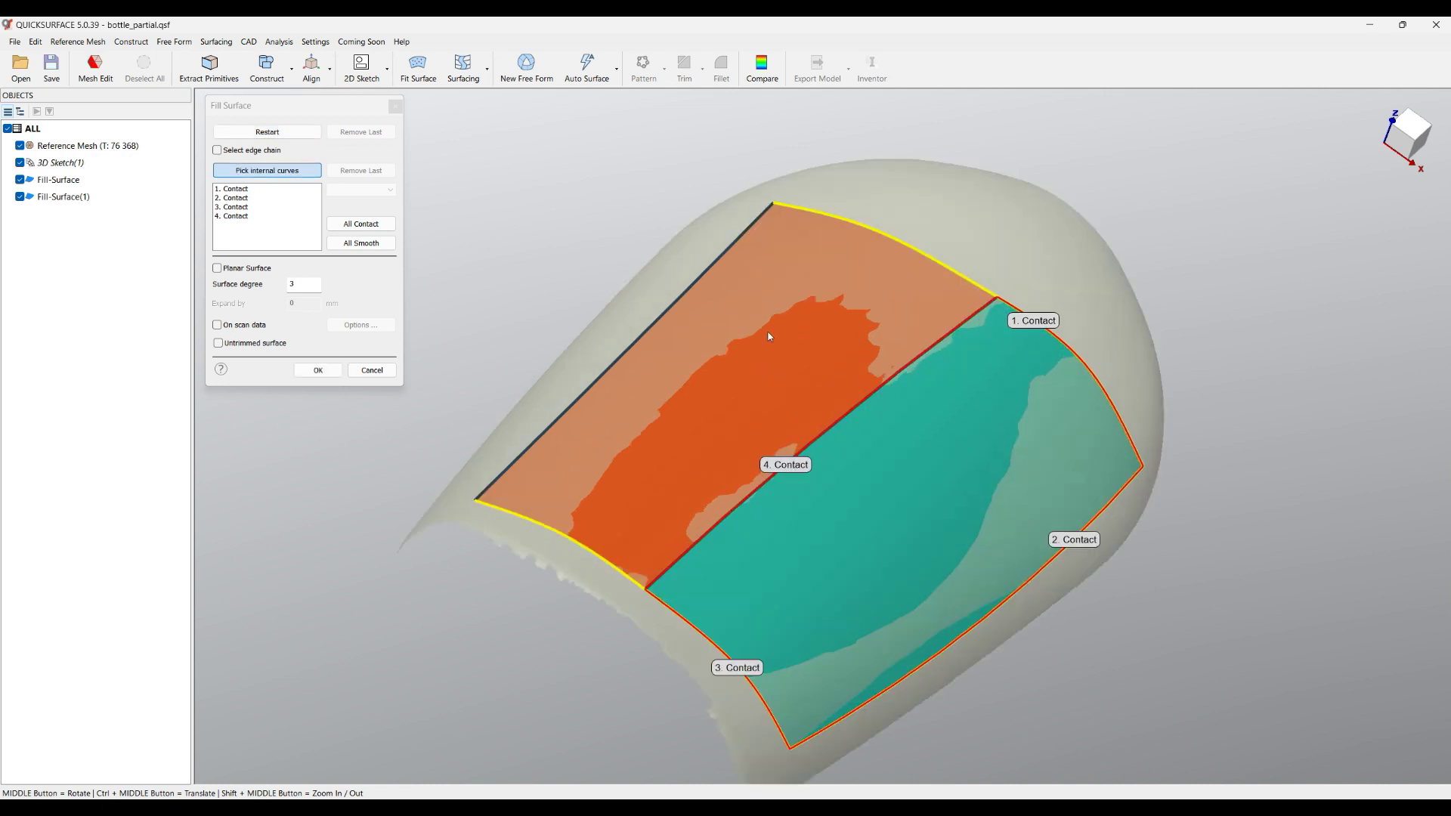
click(245, 217)
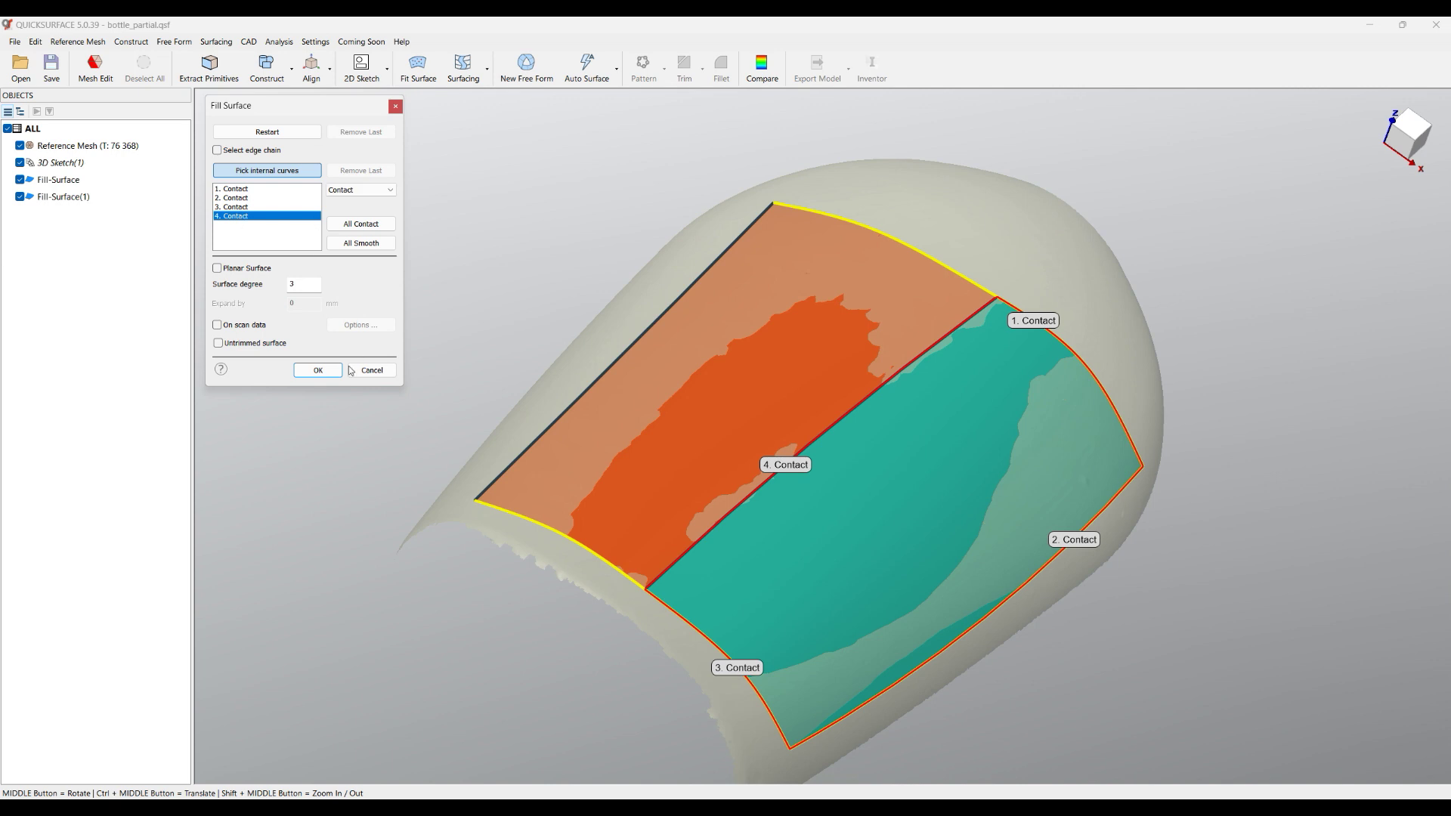
click(318, 370)
mouse_move(423, 355)
middle_down()
mouse_move(551, 330)
mouse_move(340, 293)
middle_up()
Hide the 3D Sketch(1) curves and bring up Fill-Surface(1)'s context options.
click(20, 163)
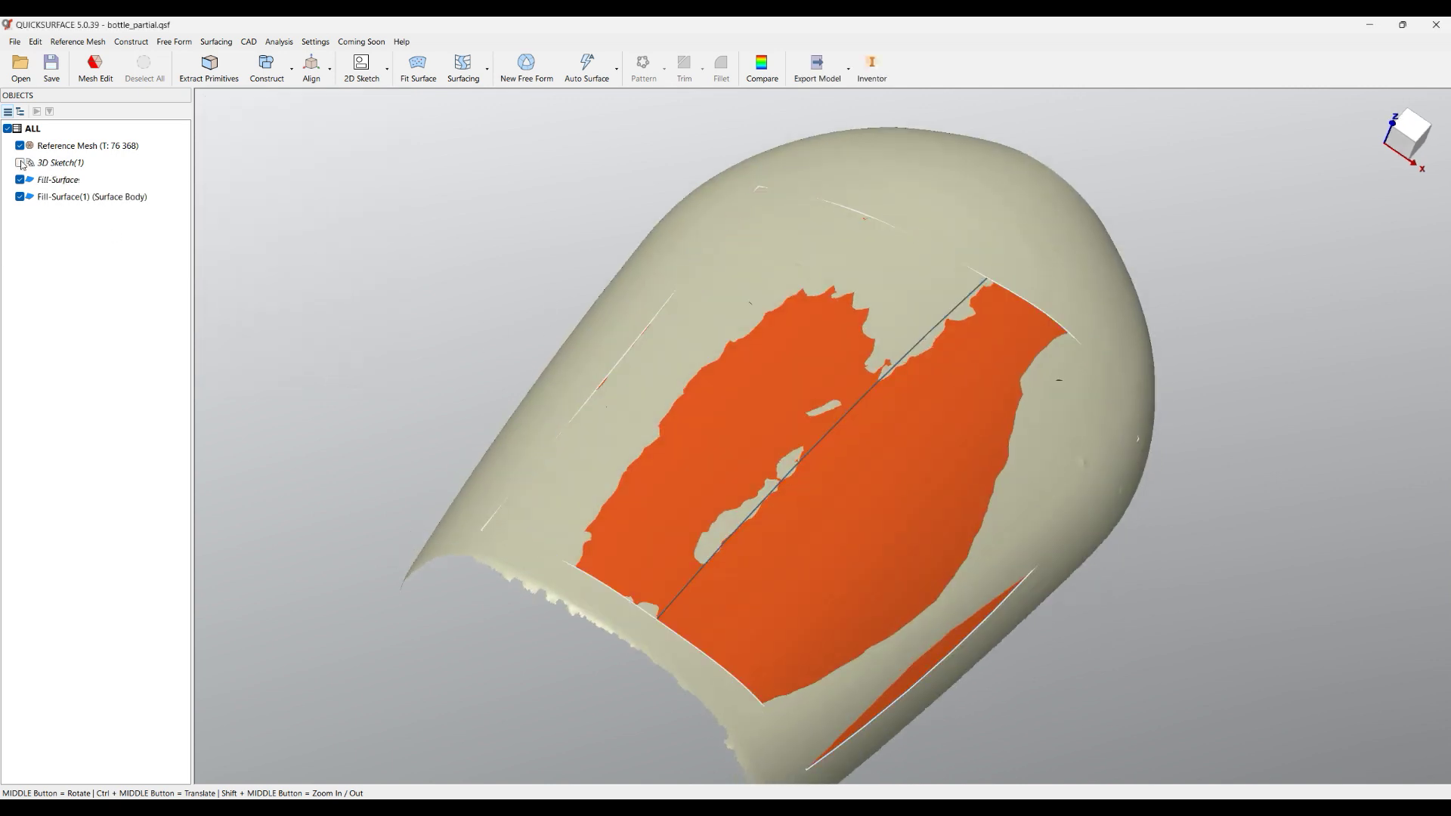
mouse_move(590, 408)
middle_down()
mouse_move(641, 388)
mouse_move(639, 358)
middle_up()
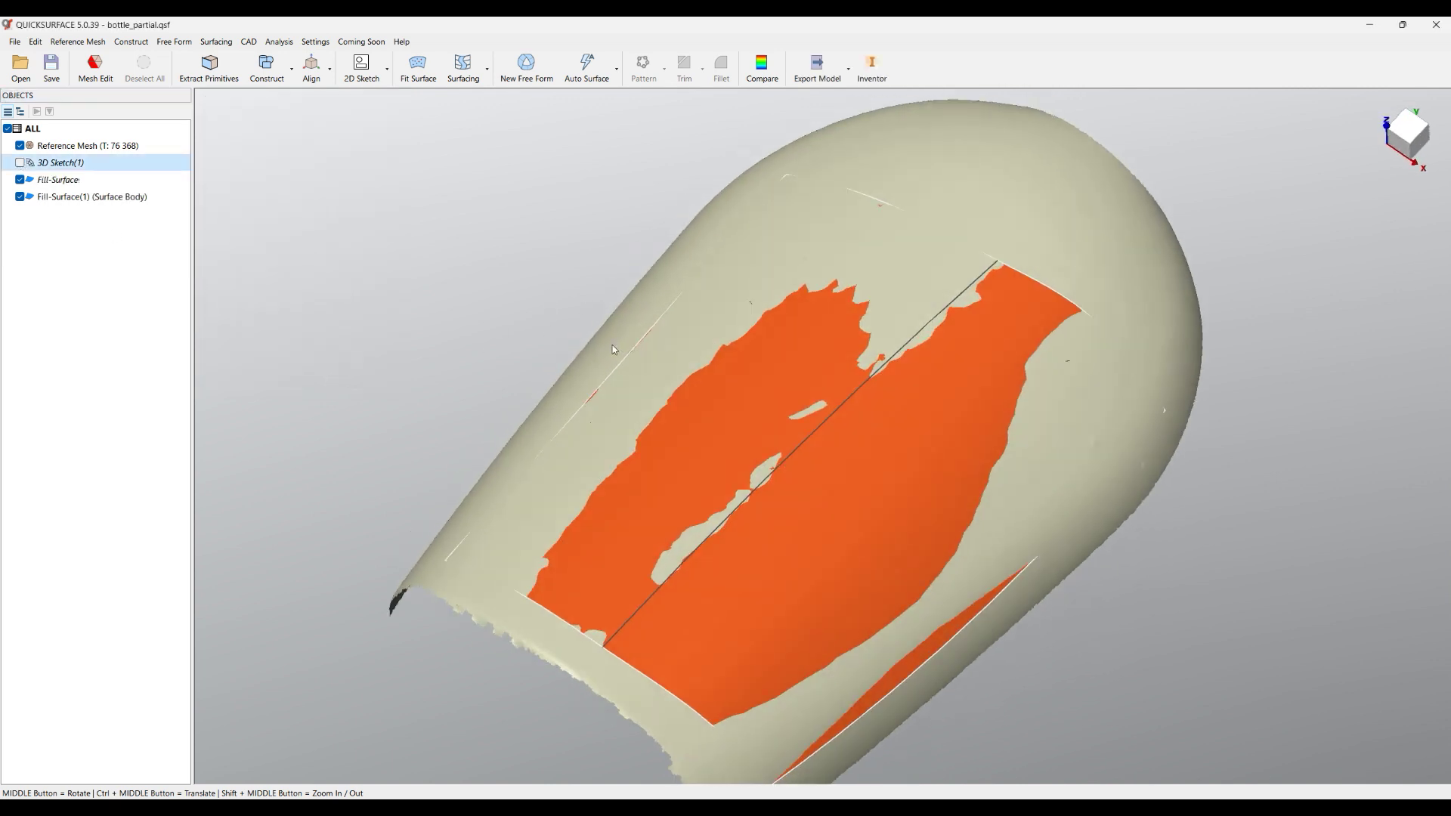
right_click(92, 200)
click(127, 295)
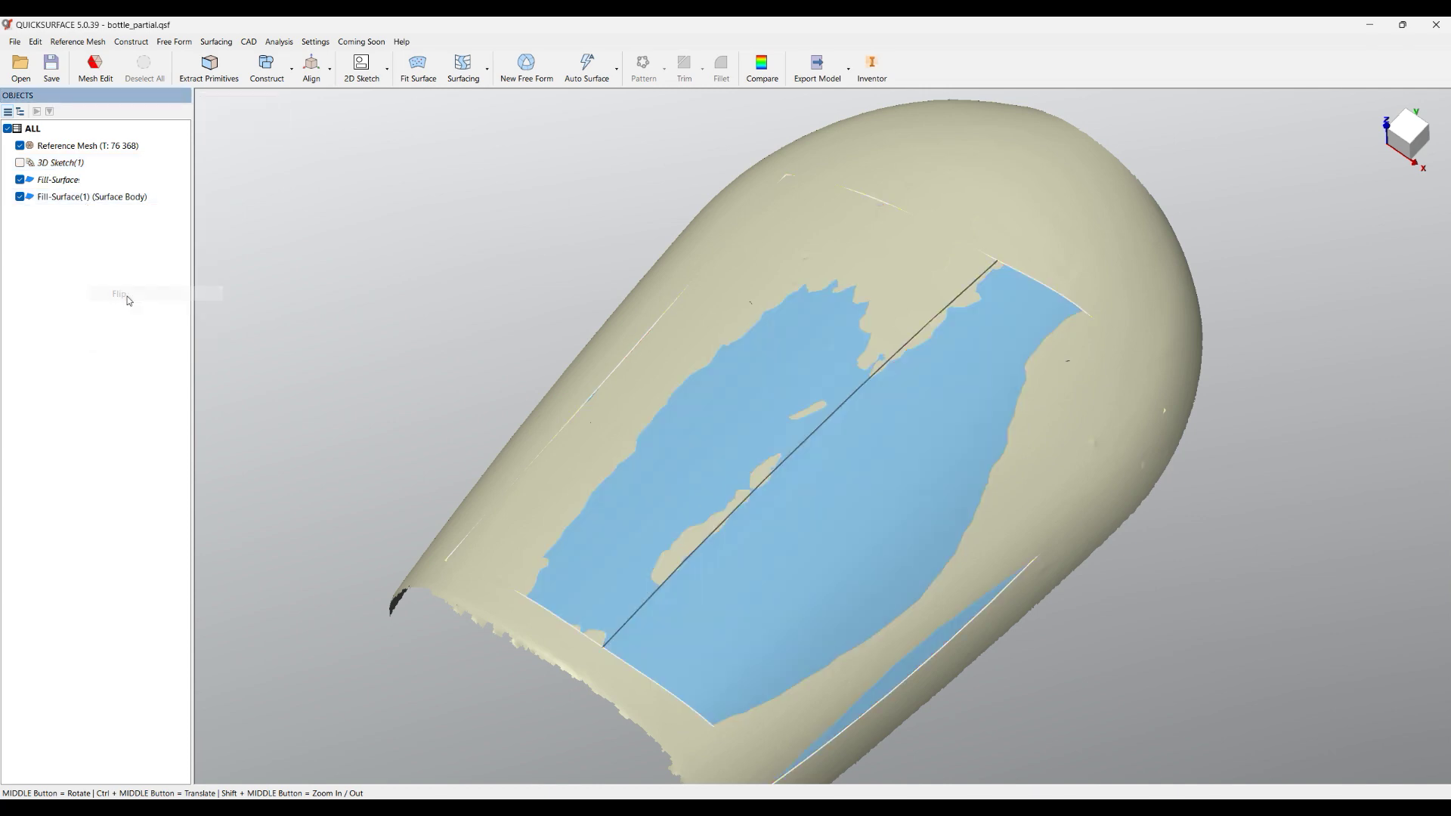
click(279, 42)
click(302, 117)
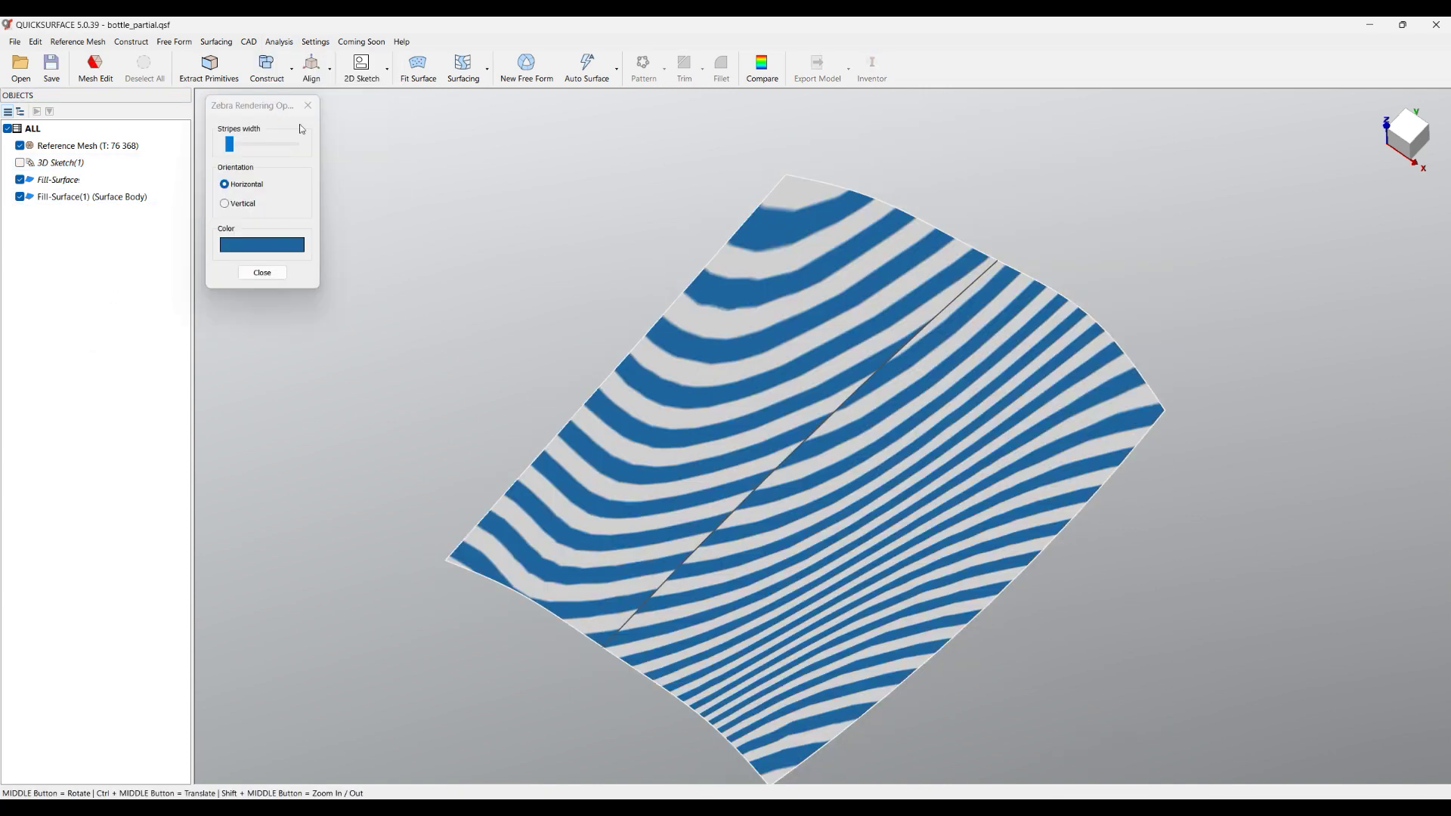
middle_drag(657, 489, 719, 568)
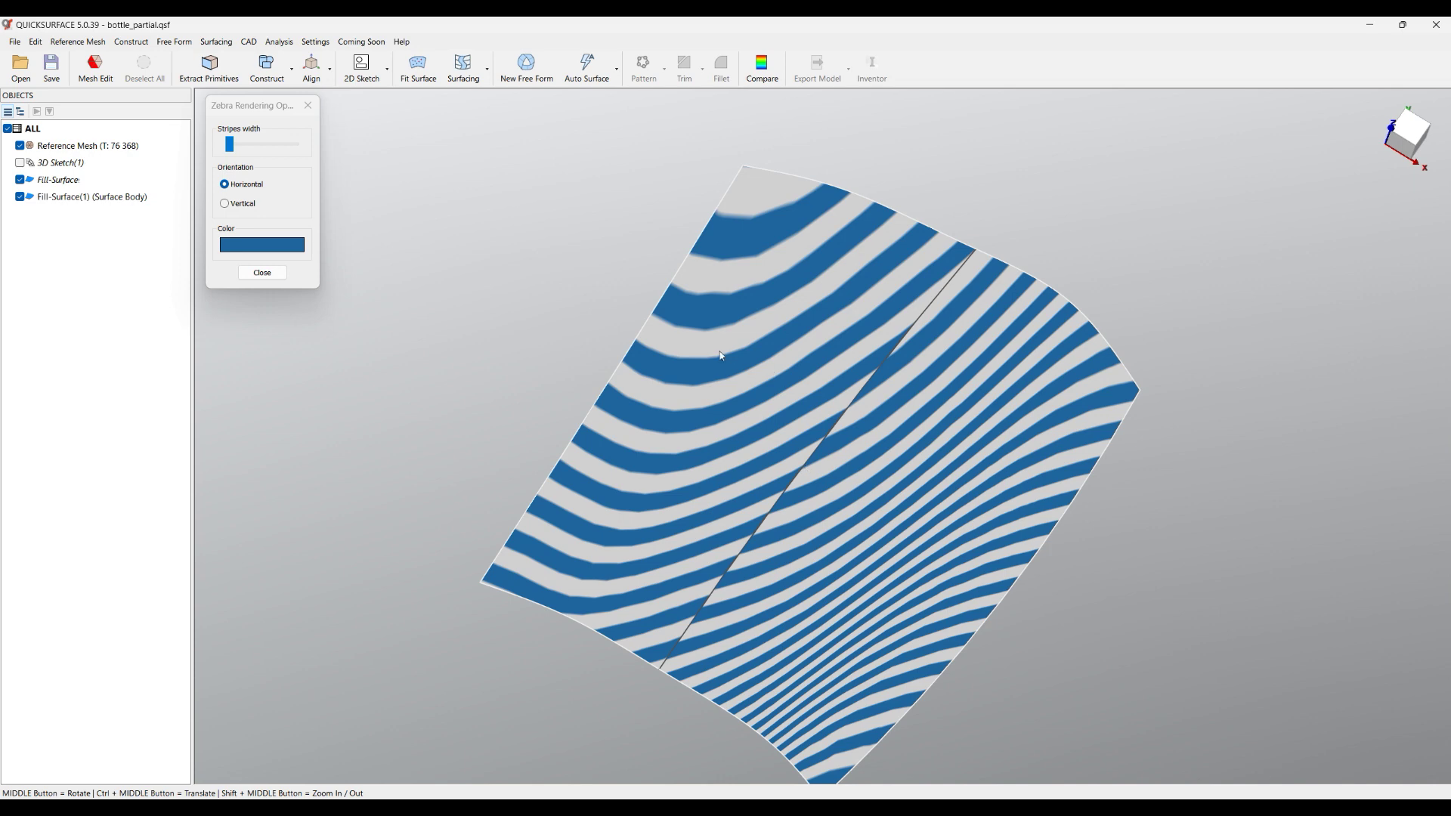
middle_drag(720, 355, 852, 350)
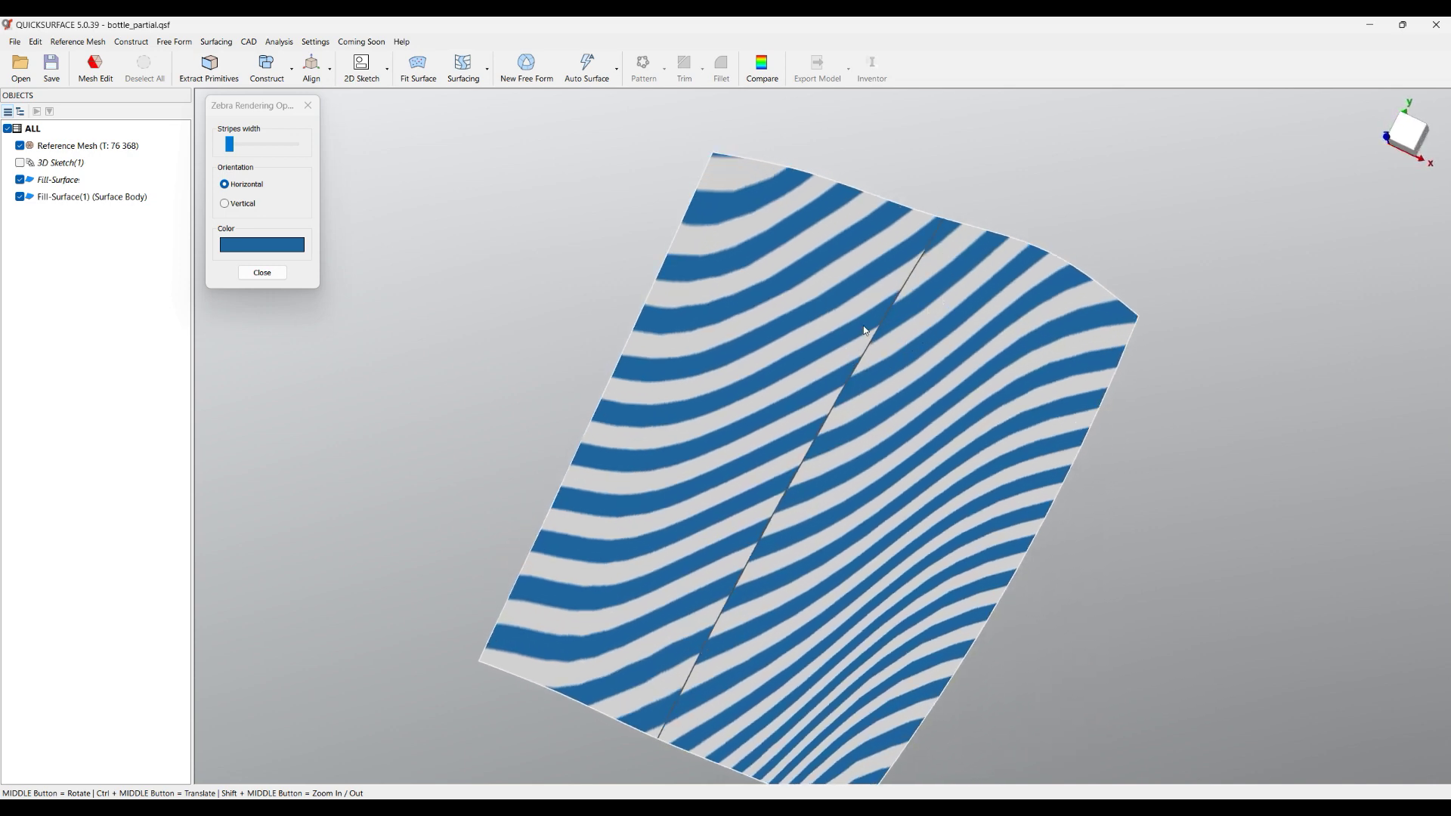
Turn off zebra stripes, then edit Fill-Surface(1) so boundary 4 is Smooth instead of Contact.
click(262, 273)
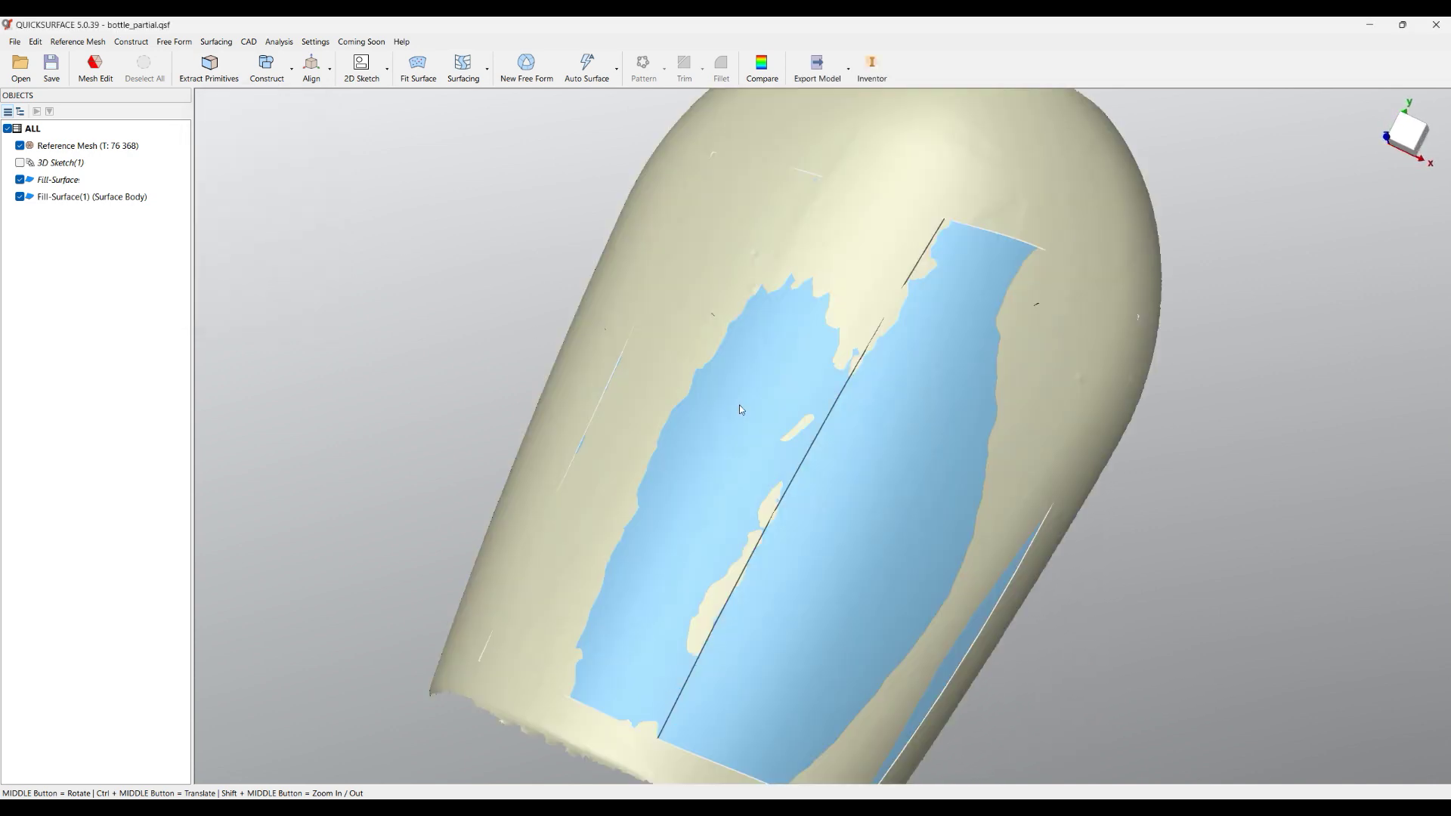
mouse_move(742, 411)
middle_down()
mouse_move(690, 227)
mouse_move(601, 302)
middle_up()
right_click(65, 199)
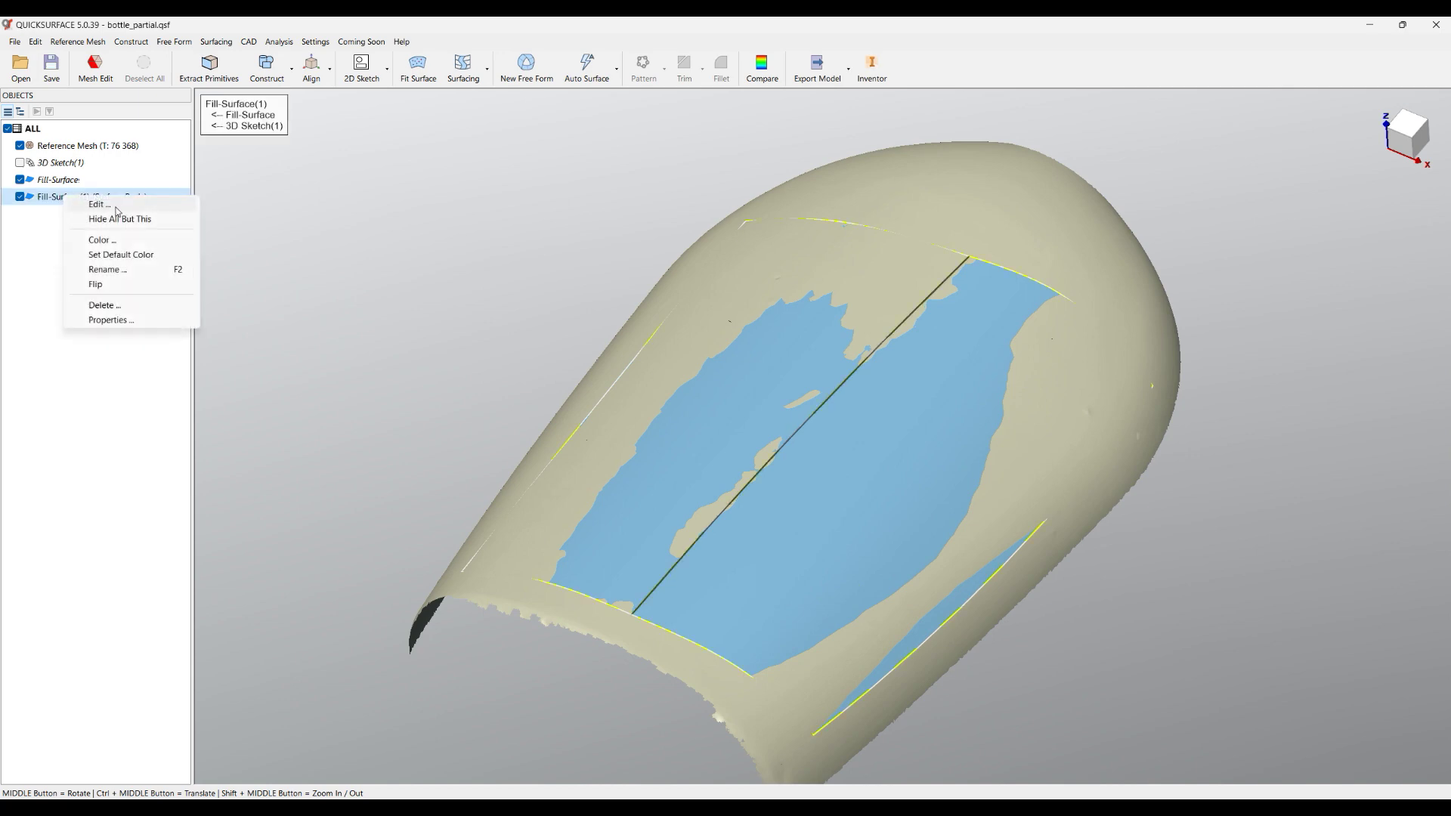
click(94, 207)
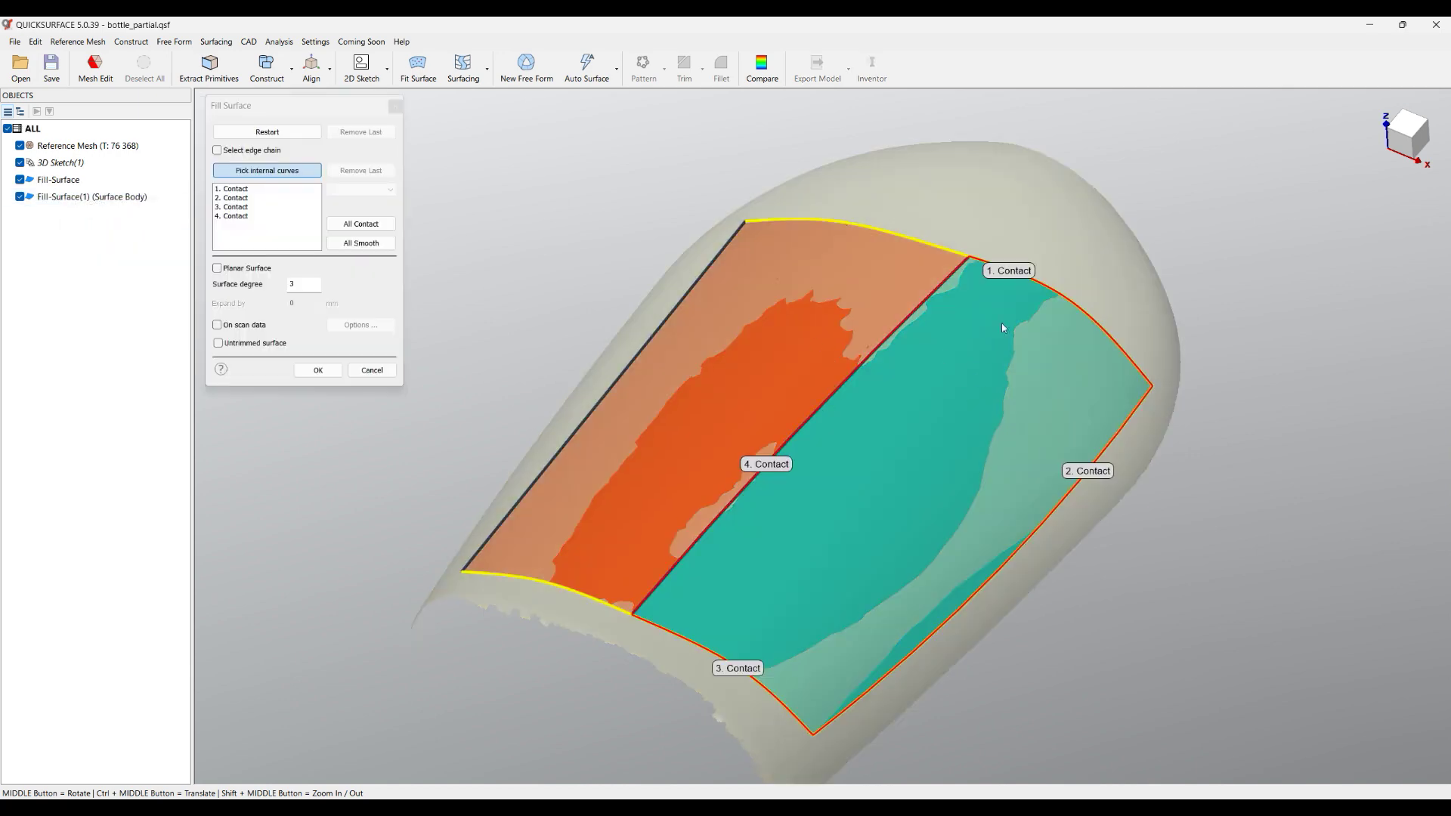
click(235, 216)
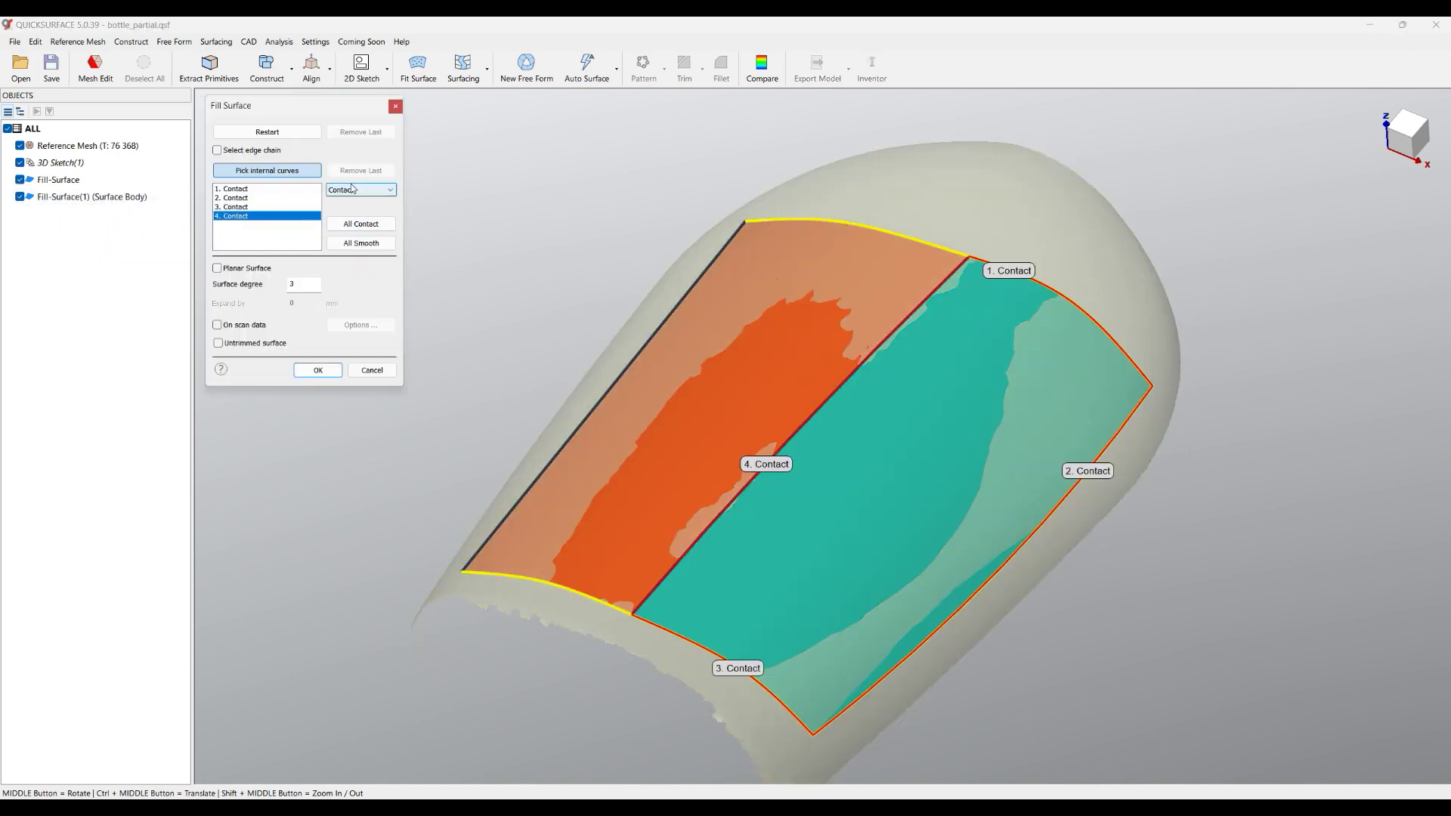
click(360, 189)
click(341, 211)
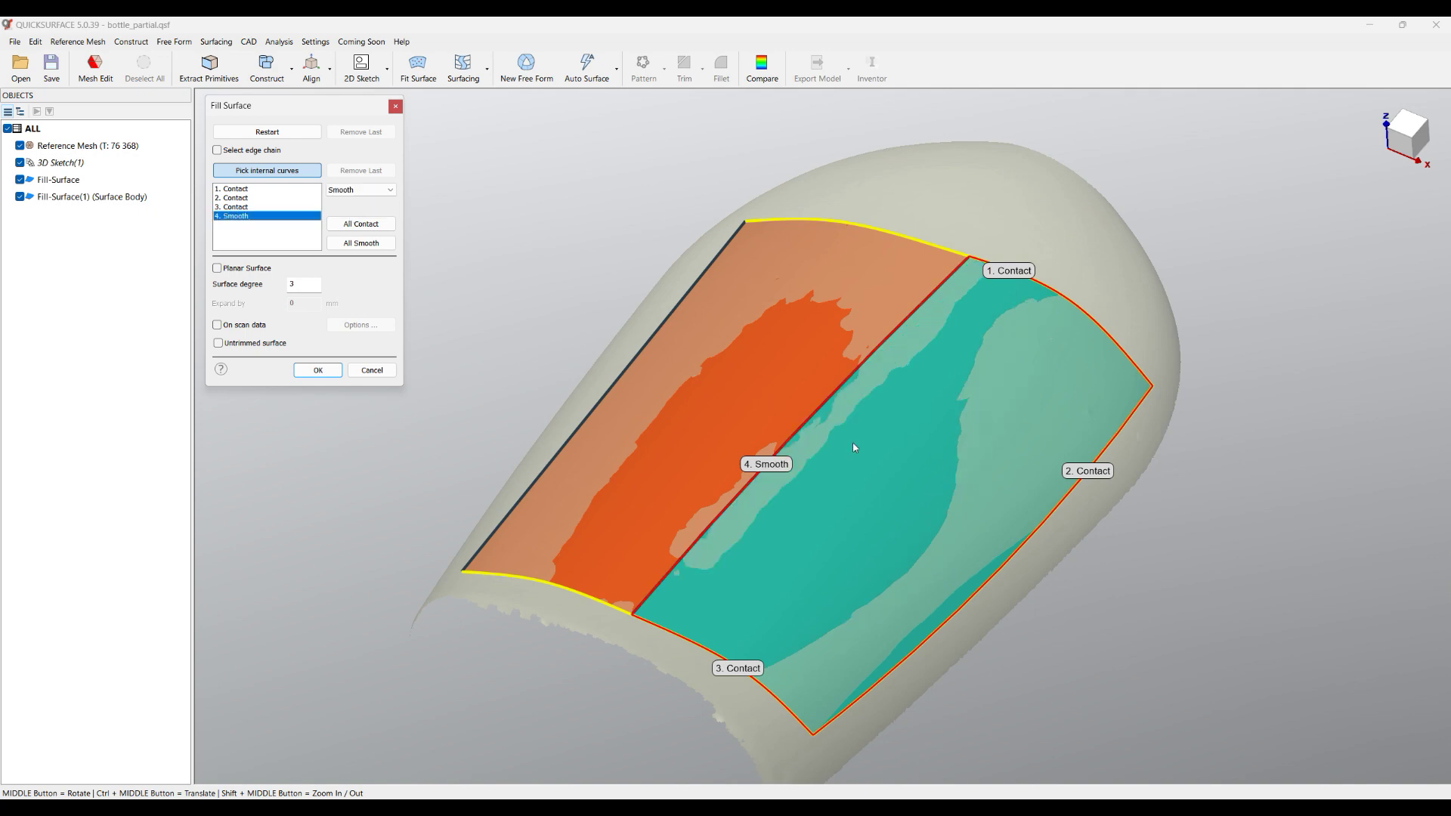
click(325, 374)
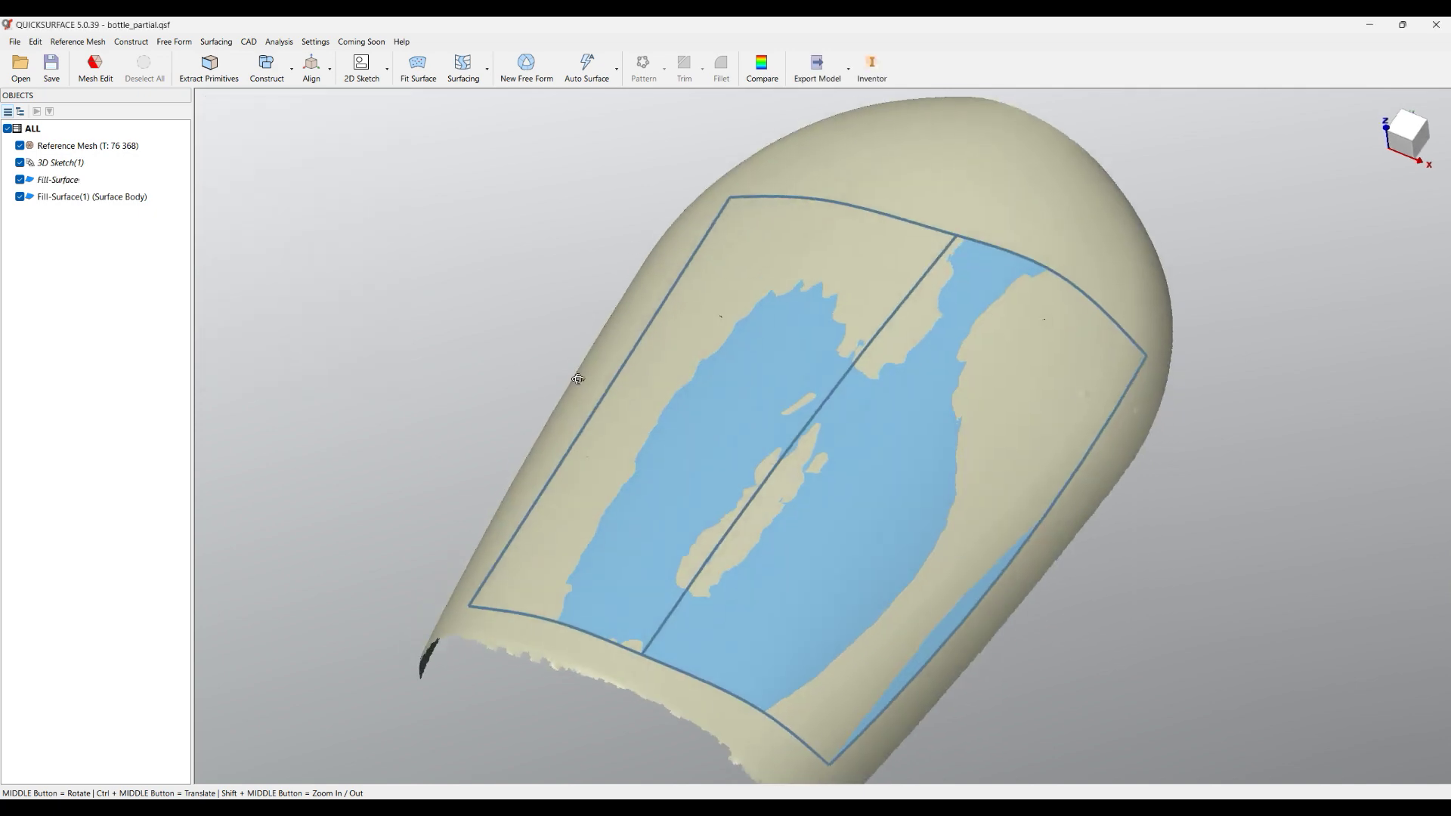
Hide 3D Sketch(1), check the rebuilt patch with zebra stripes, then hide the original Fill-Surface.
click(21, 163)
middle_drag(808, 360, 747, 327)
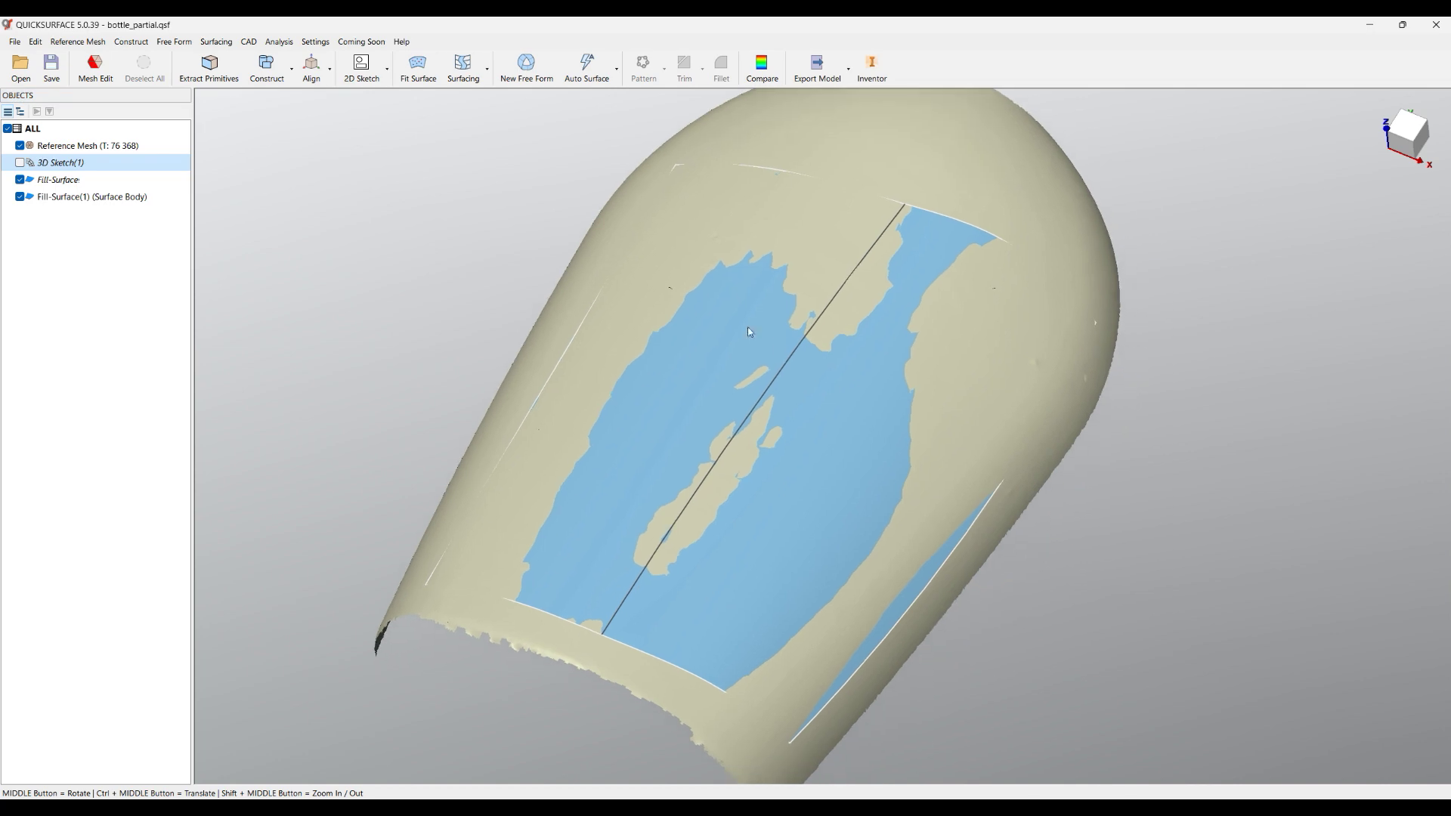
click(279, 41)
click(306, 114)
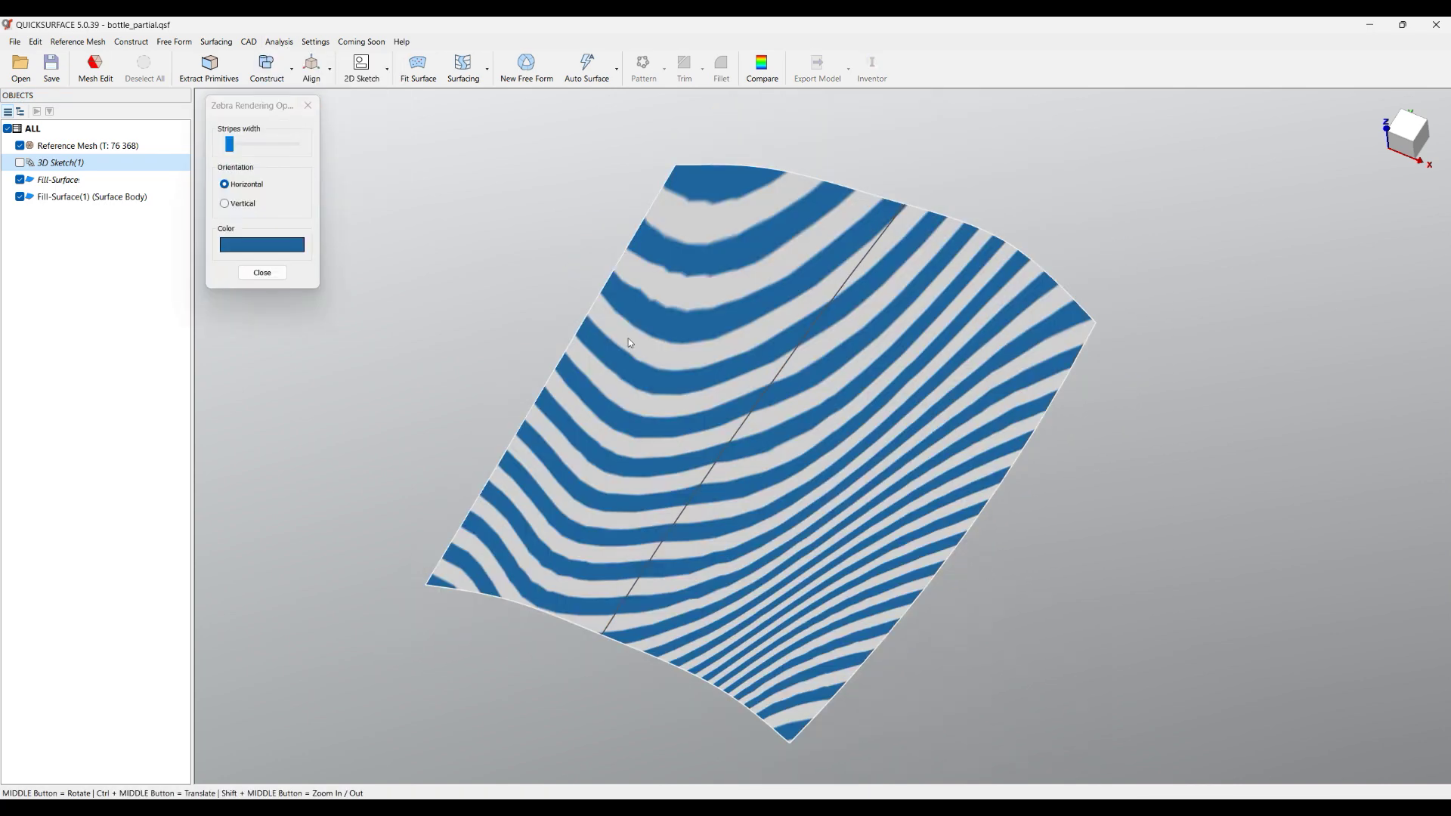
mouse_move(627, 338)
middle_down()
mouse_move(845, 436)
mouse_move(469, 318)
middle_up()
click(262, 273)
mouse_move(680, 423)
middle_down()
mouse_move(814, 493)
mouse_move(725, 439)
middle_up()
click(21, 181)
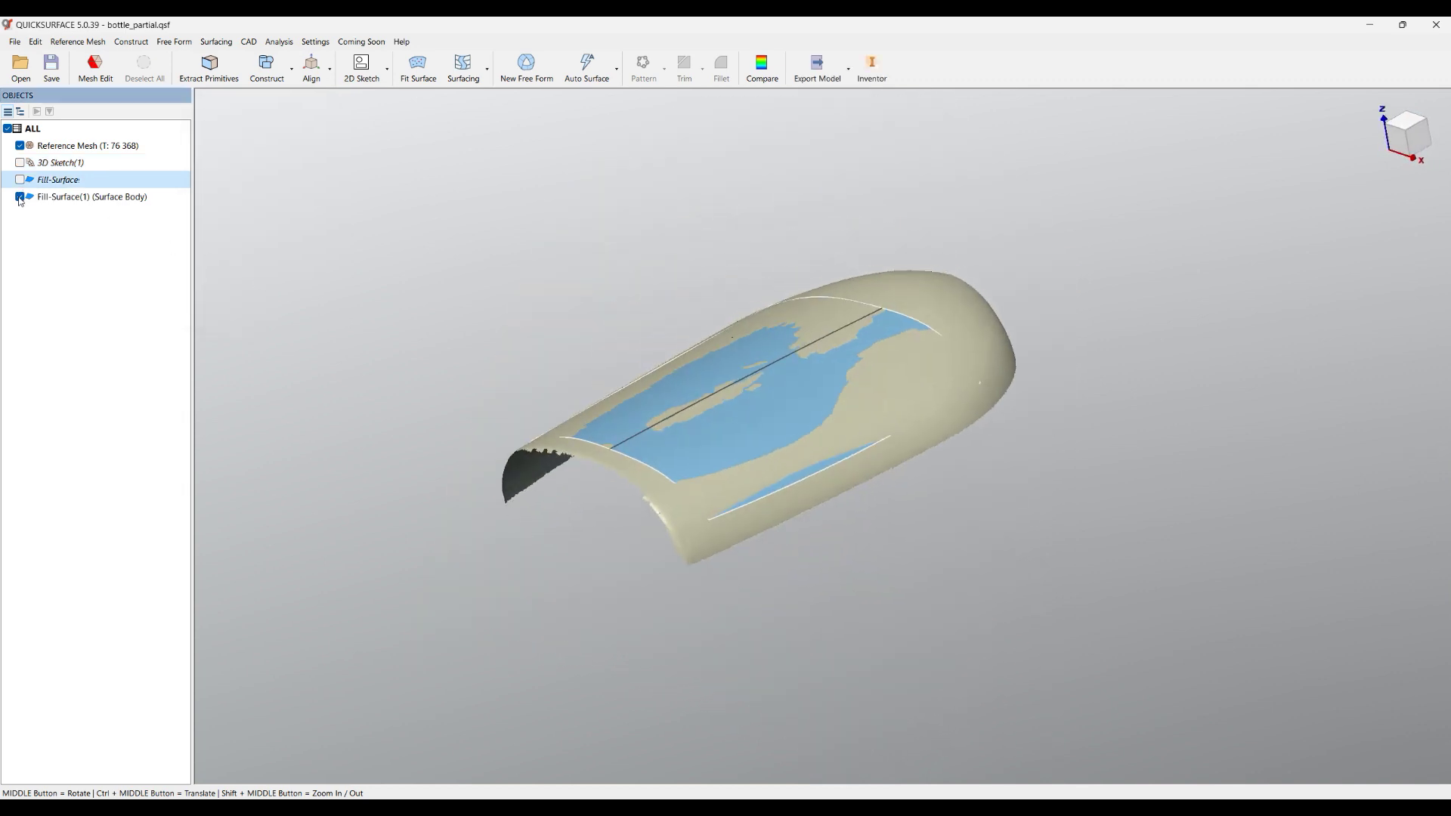
Hide Fill-Surface(1) and start a 3D sketch with three points along the bottle's lower edge.
click(20, 197)
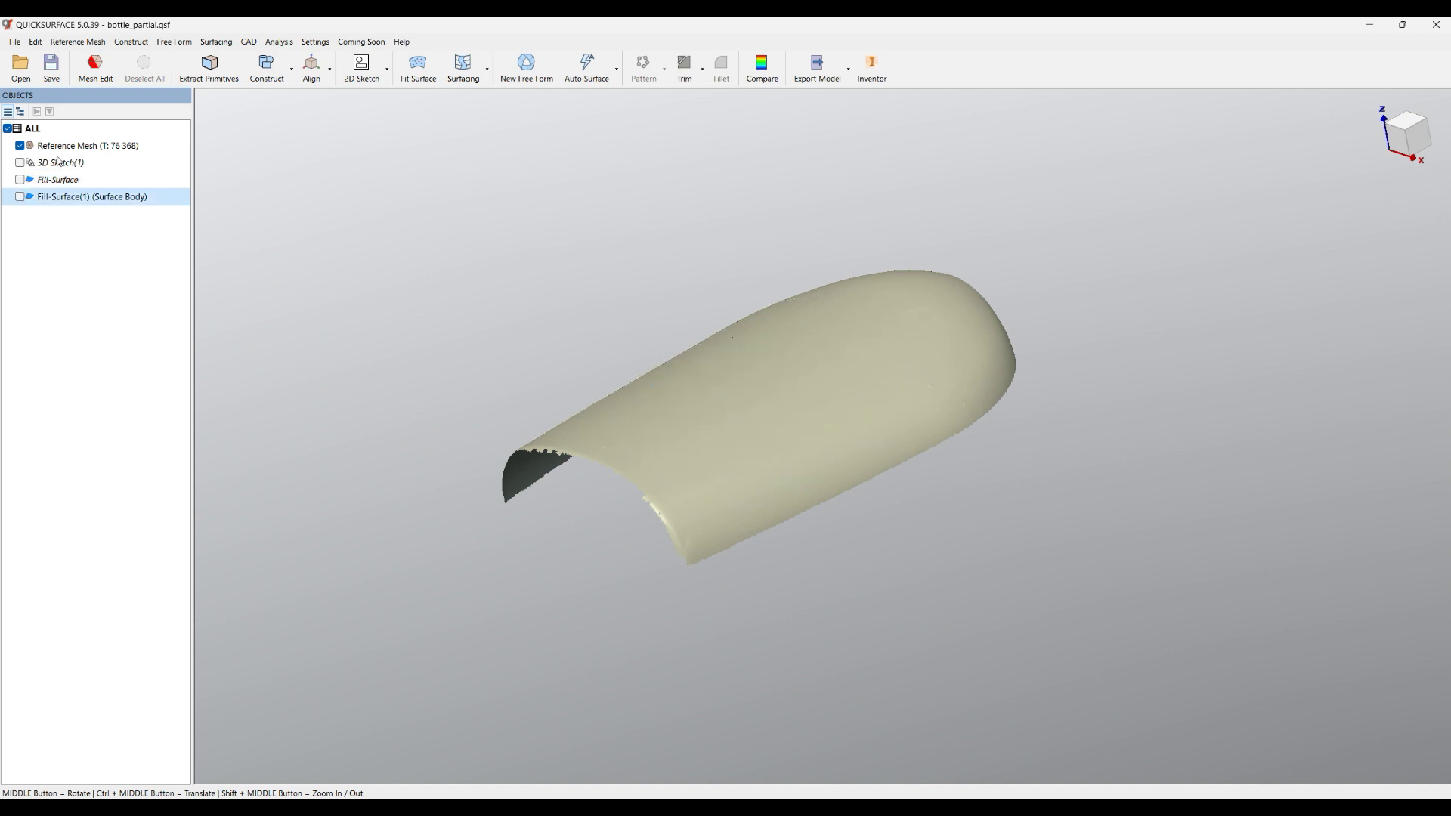
mouse_move(985, 542)
middle_down()
mouse_move(739, 674)
mouse_move(929, 483)
mouse_move(1048, 507)
middle_up()
scroll(861, 460, up, 3)
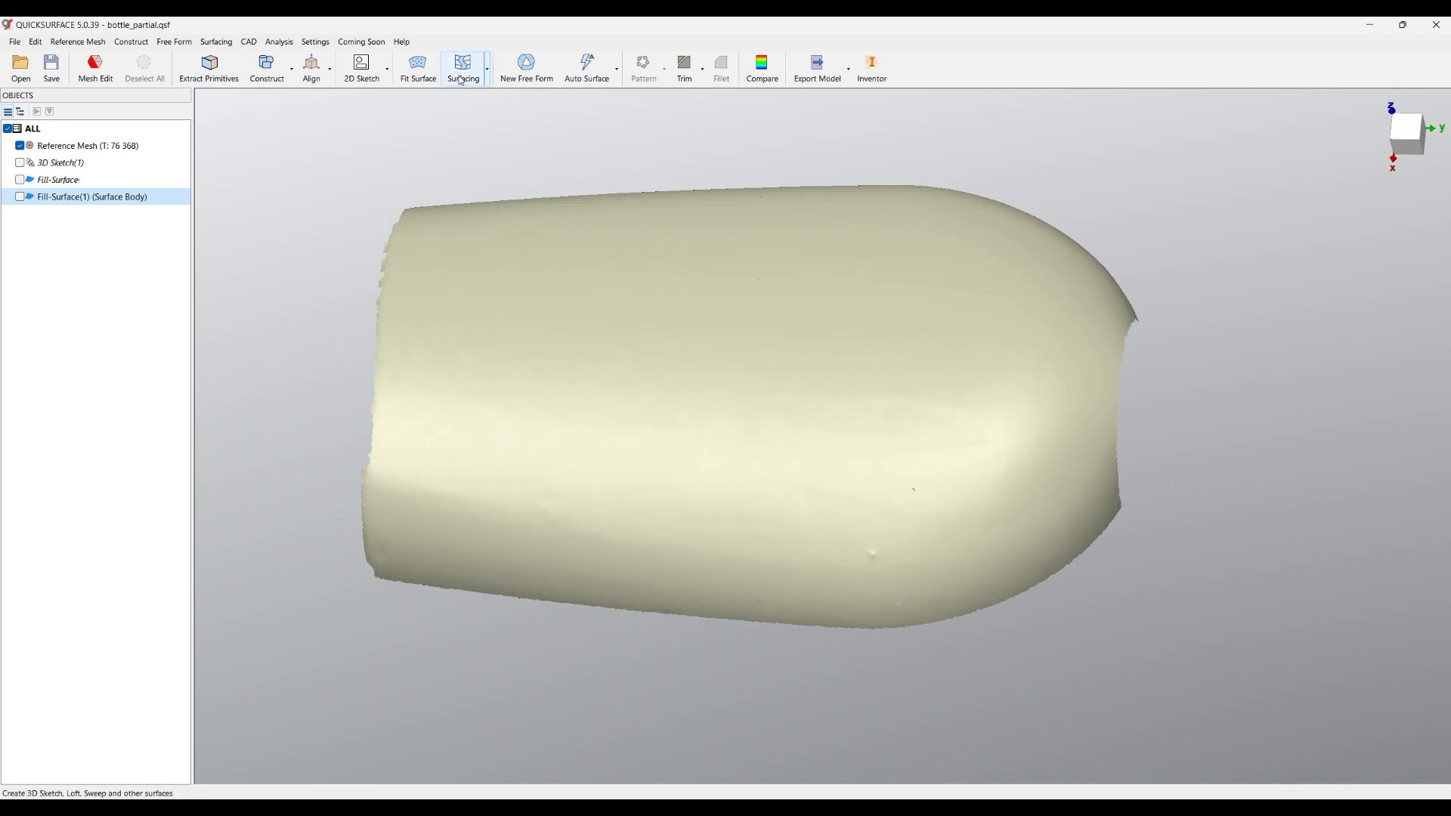
click(464, 64)
click(472, 97)
middle_drag(663, 526, 684, 404)
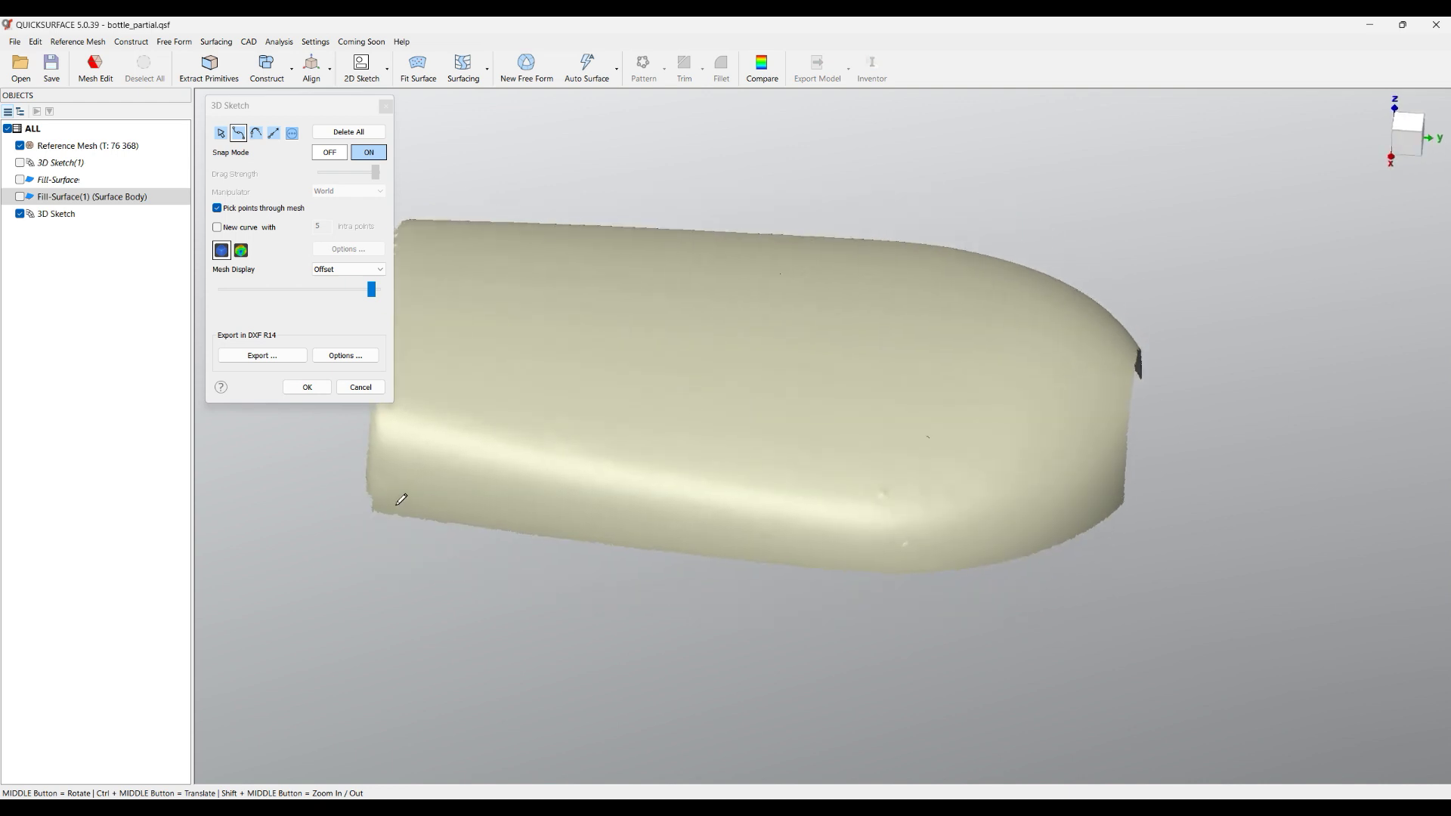
click(782, 558)
click(1010, 552)
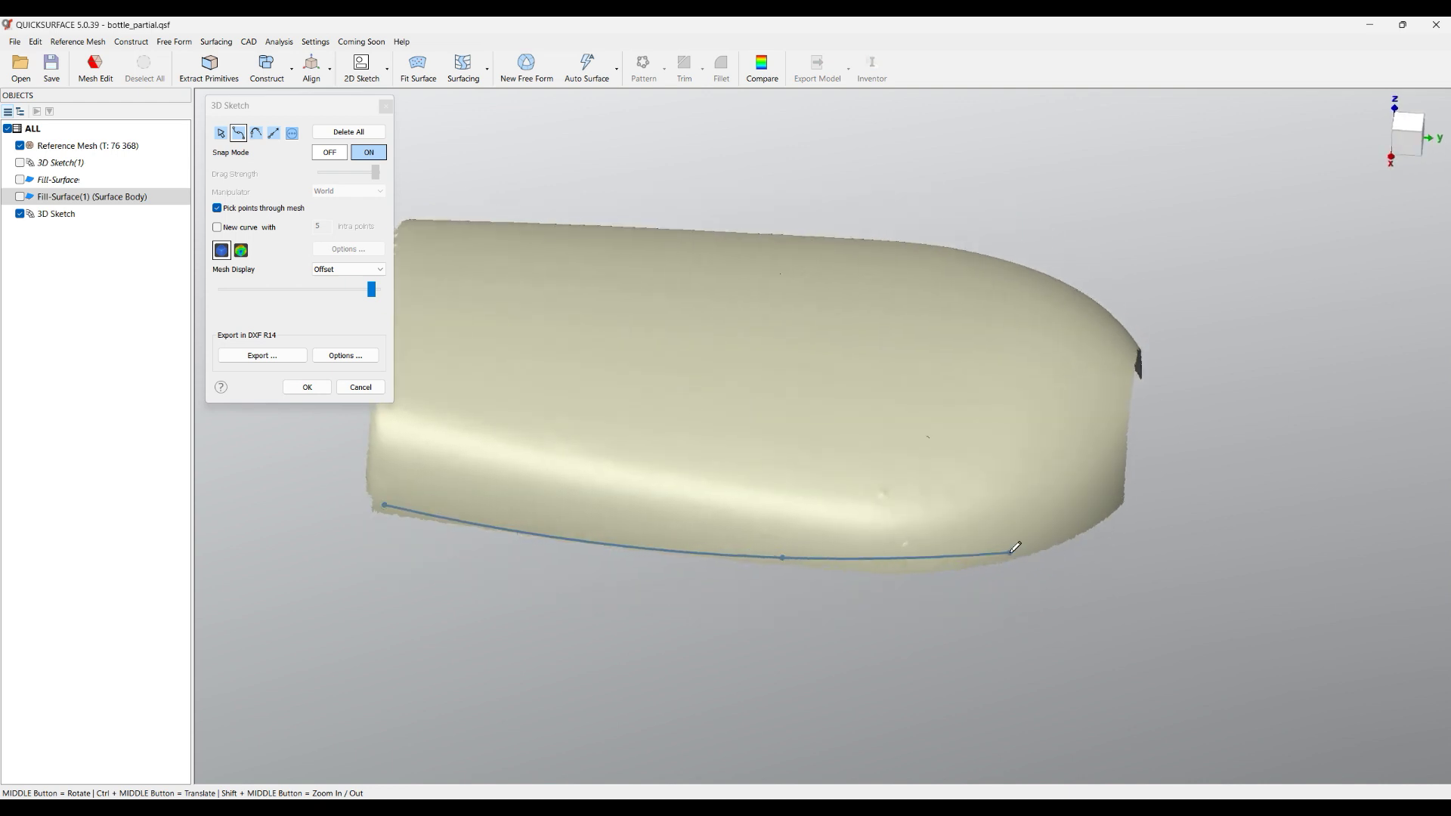
click(1107, 507)
Add two sketch points along the bottle's top rim and finish the 3D sketch.
middle_drag(1107, 507, 491, 556)
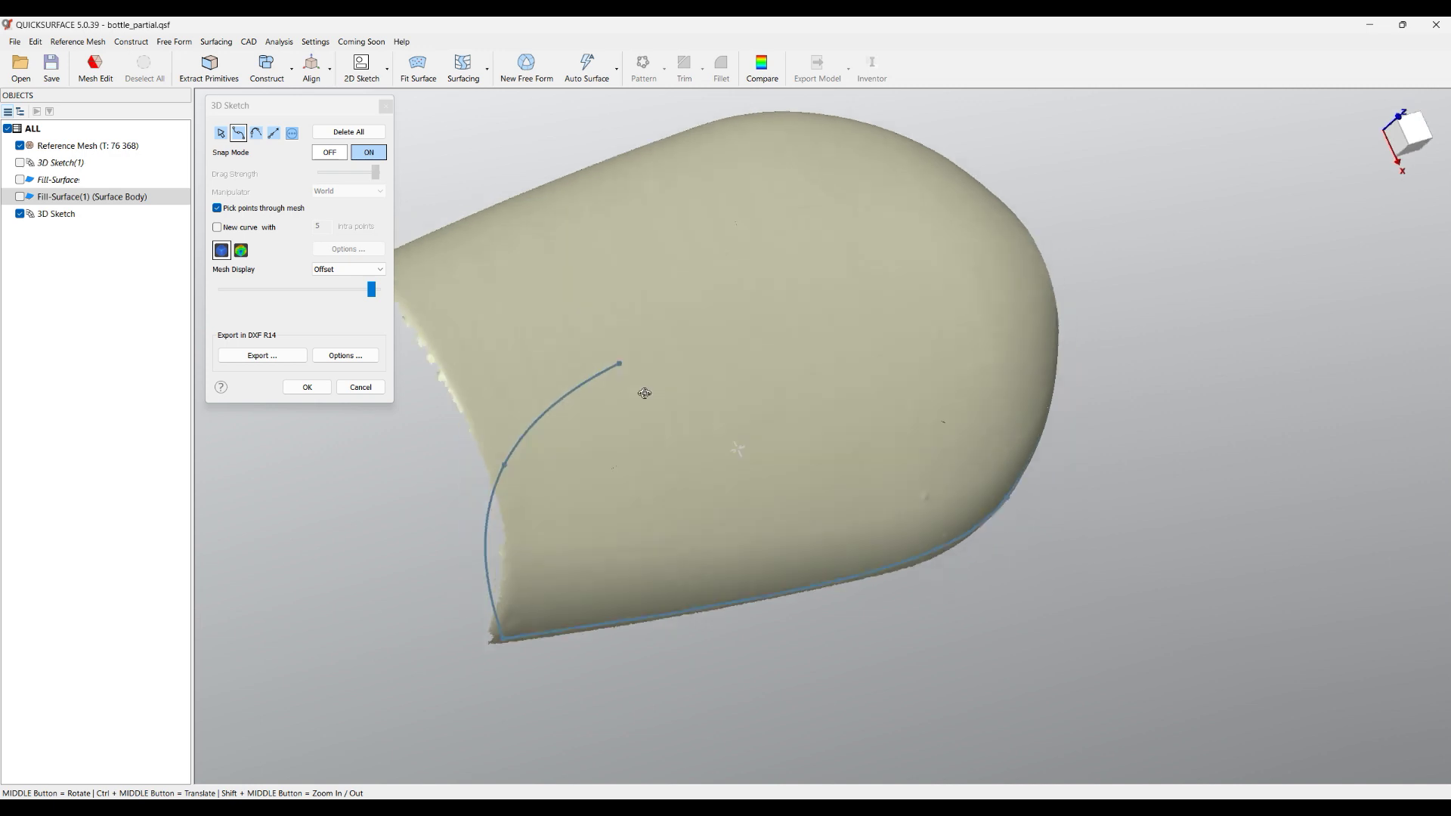
middle_drag(645, 392, 519, 414)
middle_drag(566, 315, 657, 430)
mouse_move(802, 397)
middle_down()
mouse_move(612, 498)
mouse_move(433, 568)
middle_up()
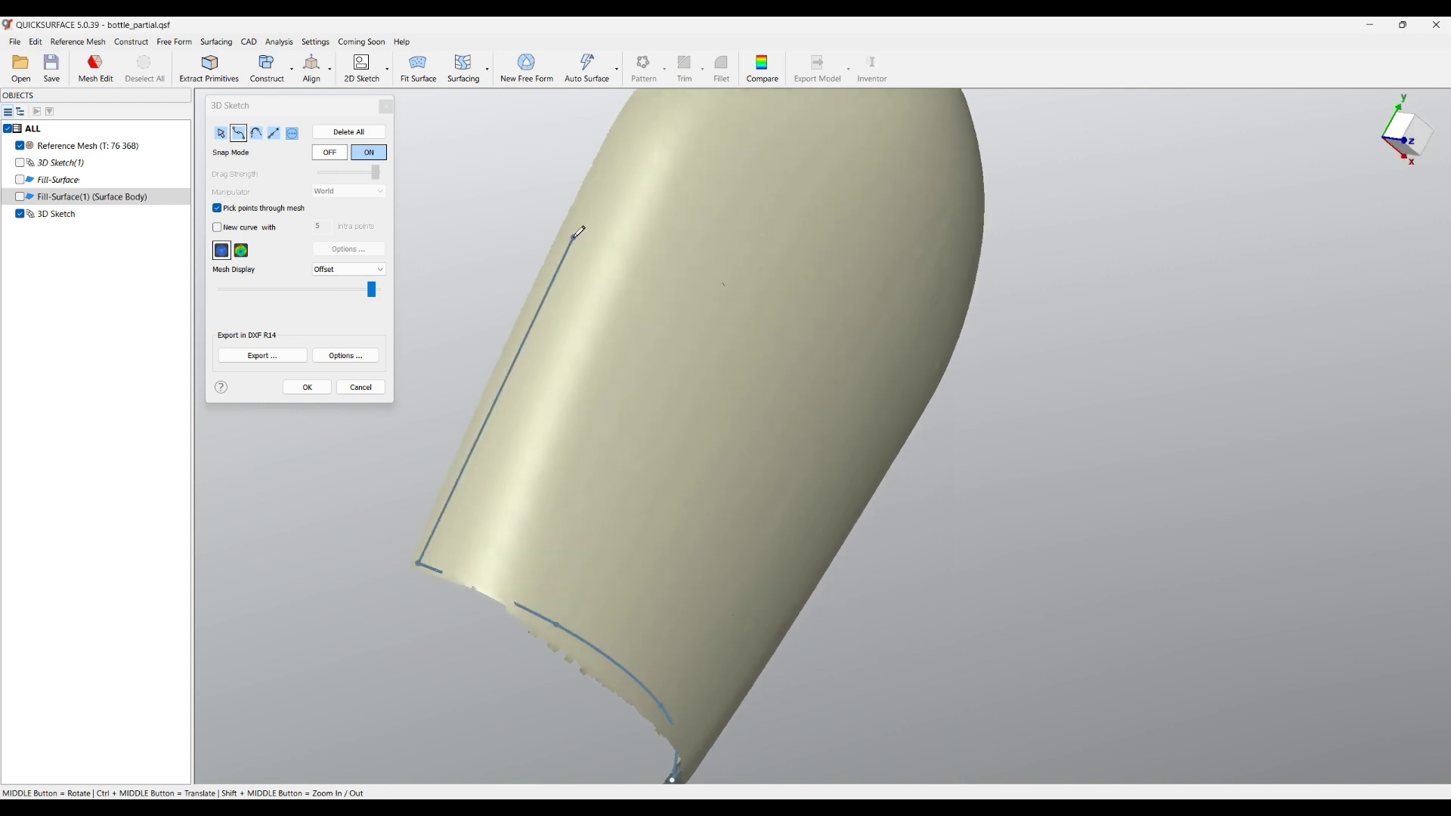
scroll(568, 356, down, 3)
mouse_move(568, 356)
middle_down()
mouse_move(506, 378)
mouse_move(529, 299)
middle_up()
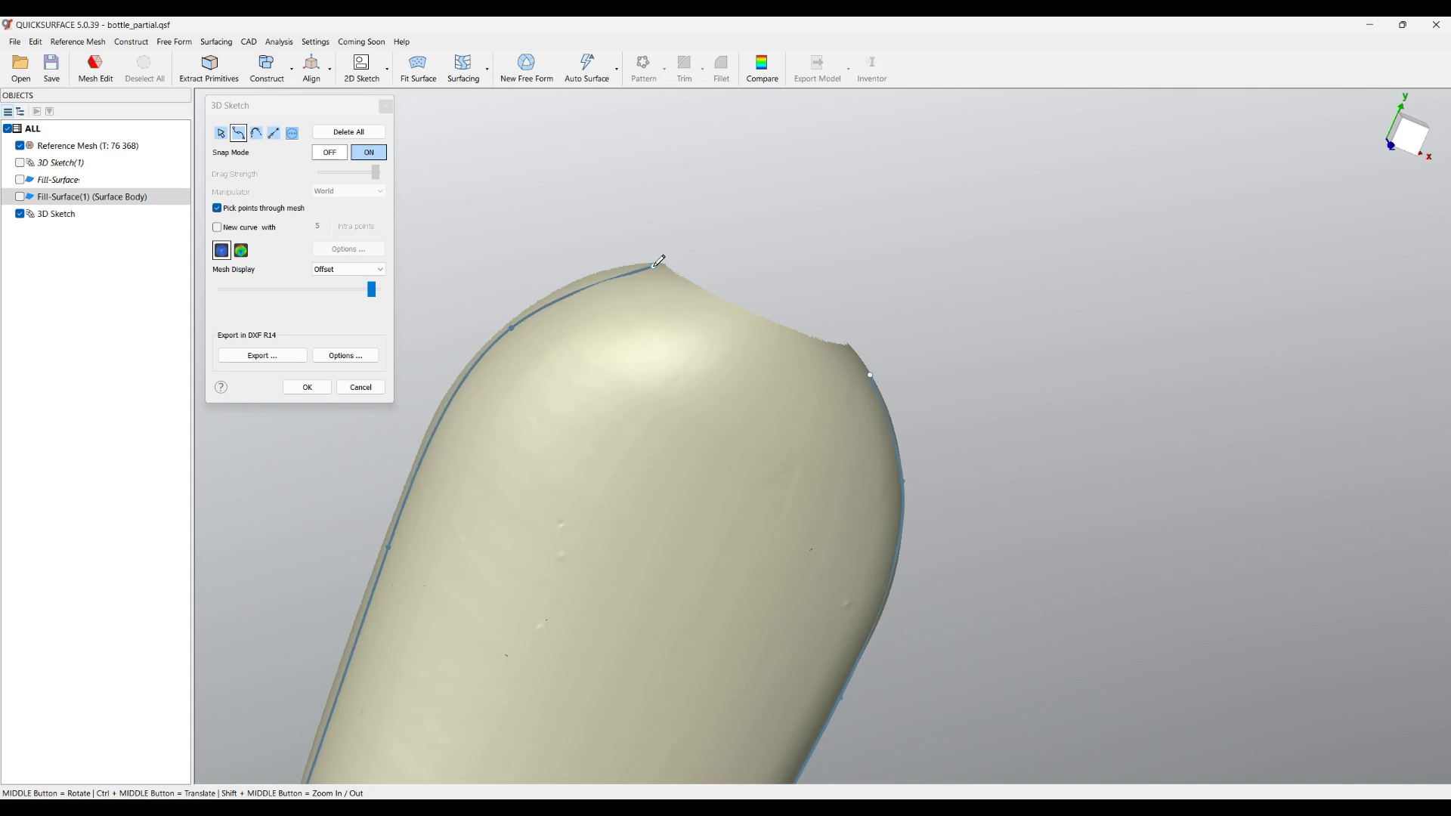
click(738, 325)
click(873, 371)
mouse_move(574, 424)
middle_down()
mouse_move(619, 608)
mouse_move(657, 587)
mouse_move(650, 567)
mouse_move(777, 214)
mouse_move(793, 326)
mouse_move(745, 505)
mouse_move(683, 321)
mouse_move(693, 493)
mouse_move(746, 373)
mouse_move(567, 333)
middle_up()
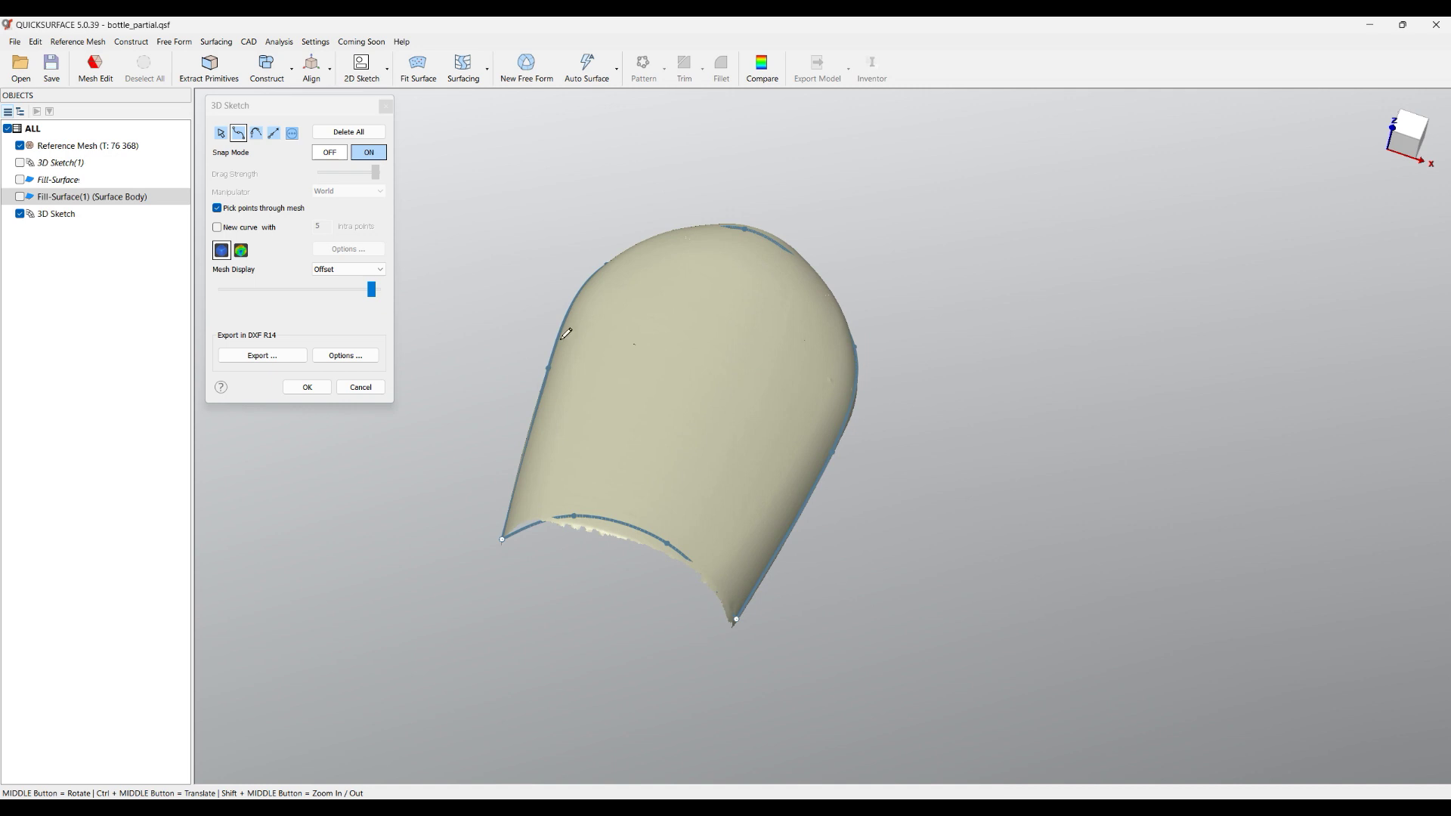
click(307, 387)
Start a fill surface bounded by the new sketch outline chain, following the scan data.
click(463, 66)
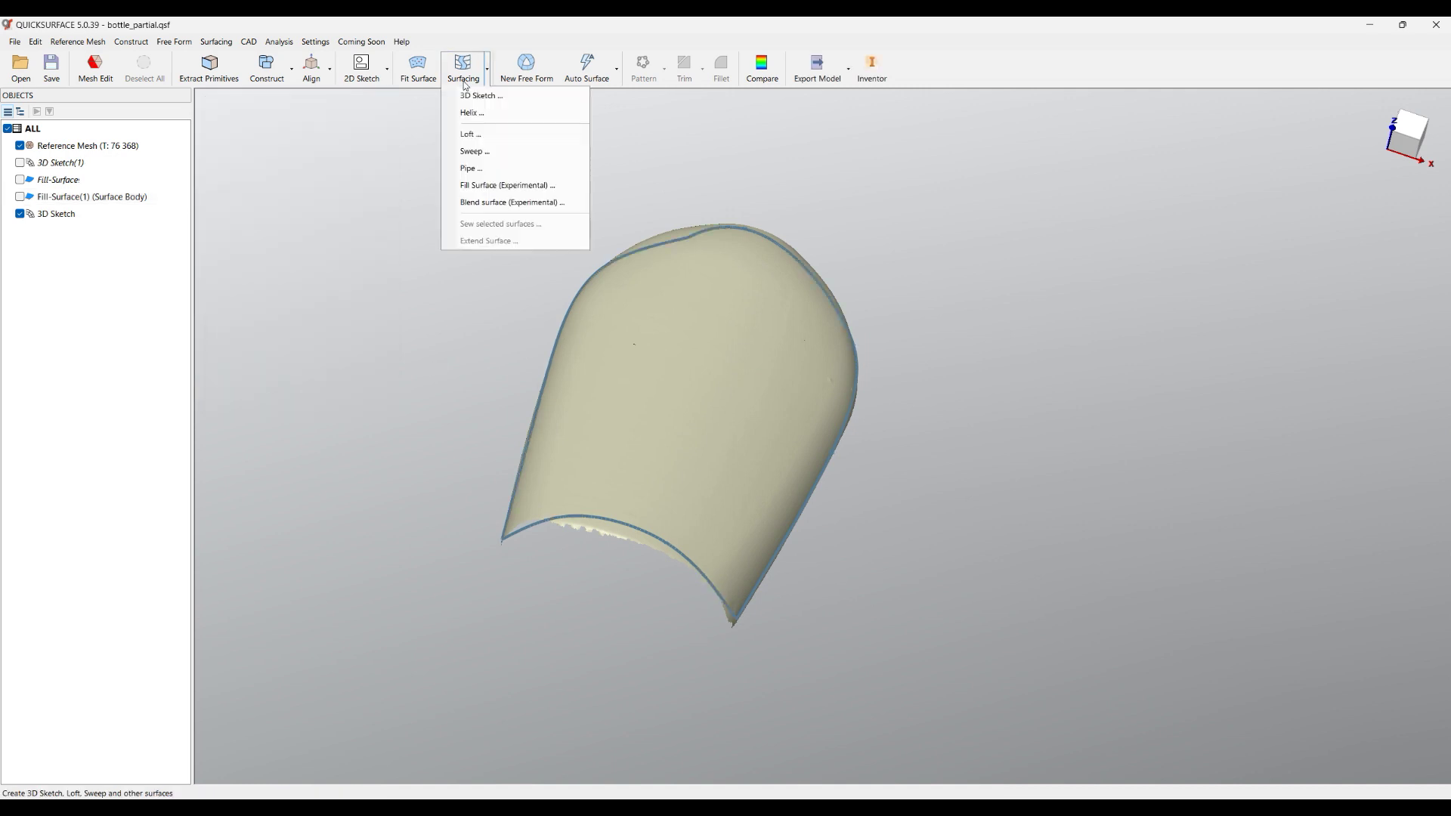
click(479, 186)
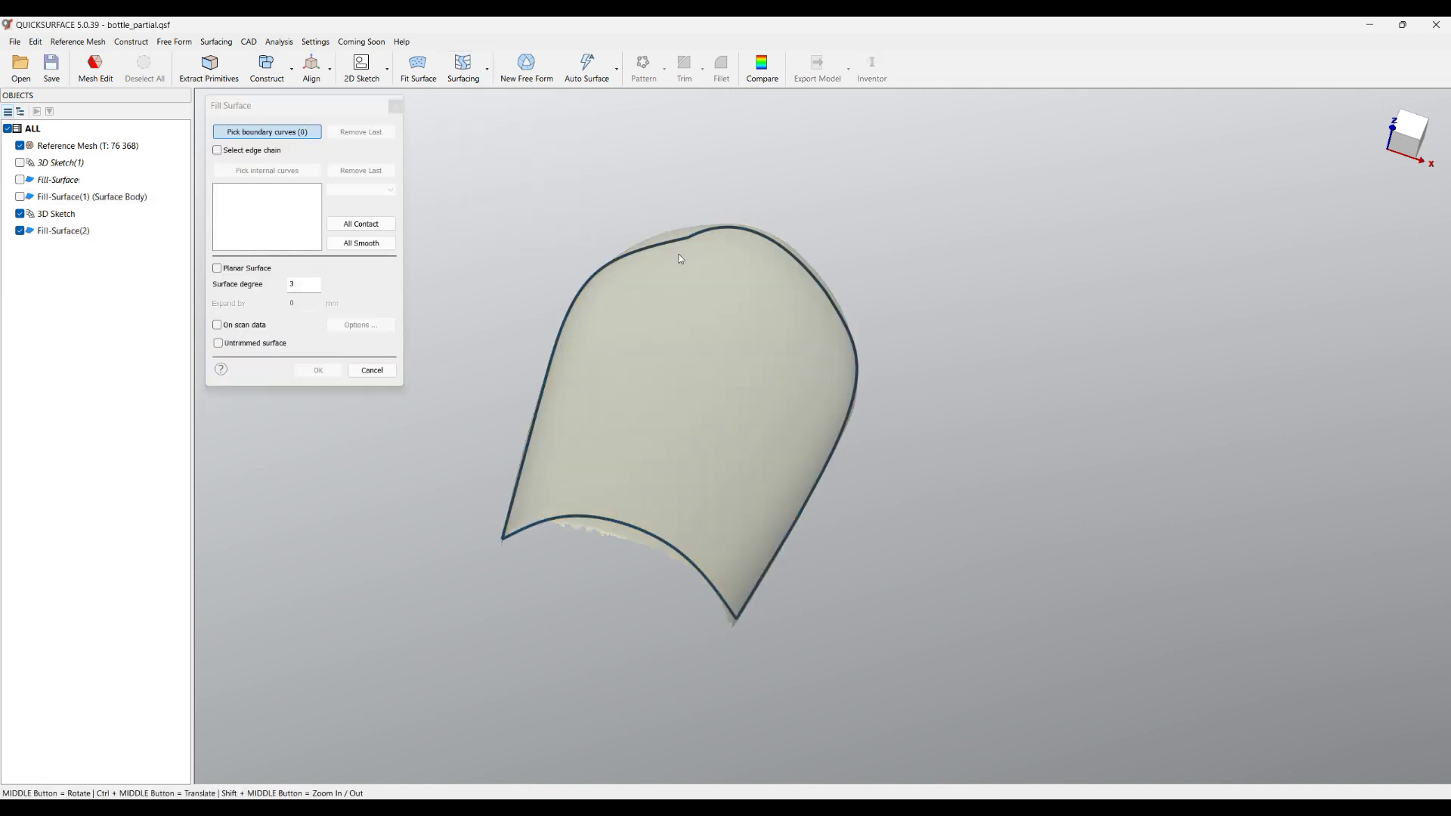
click(218, 150)
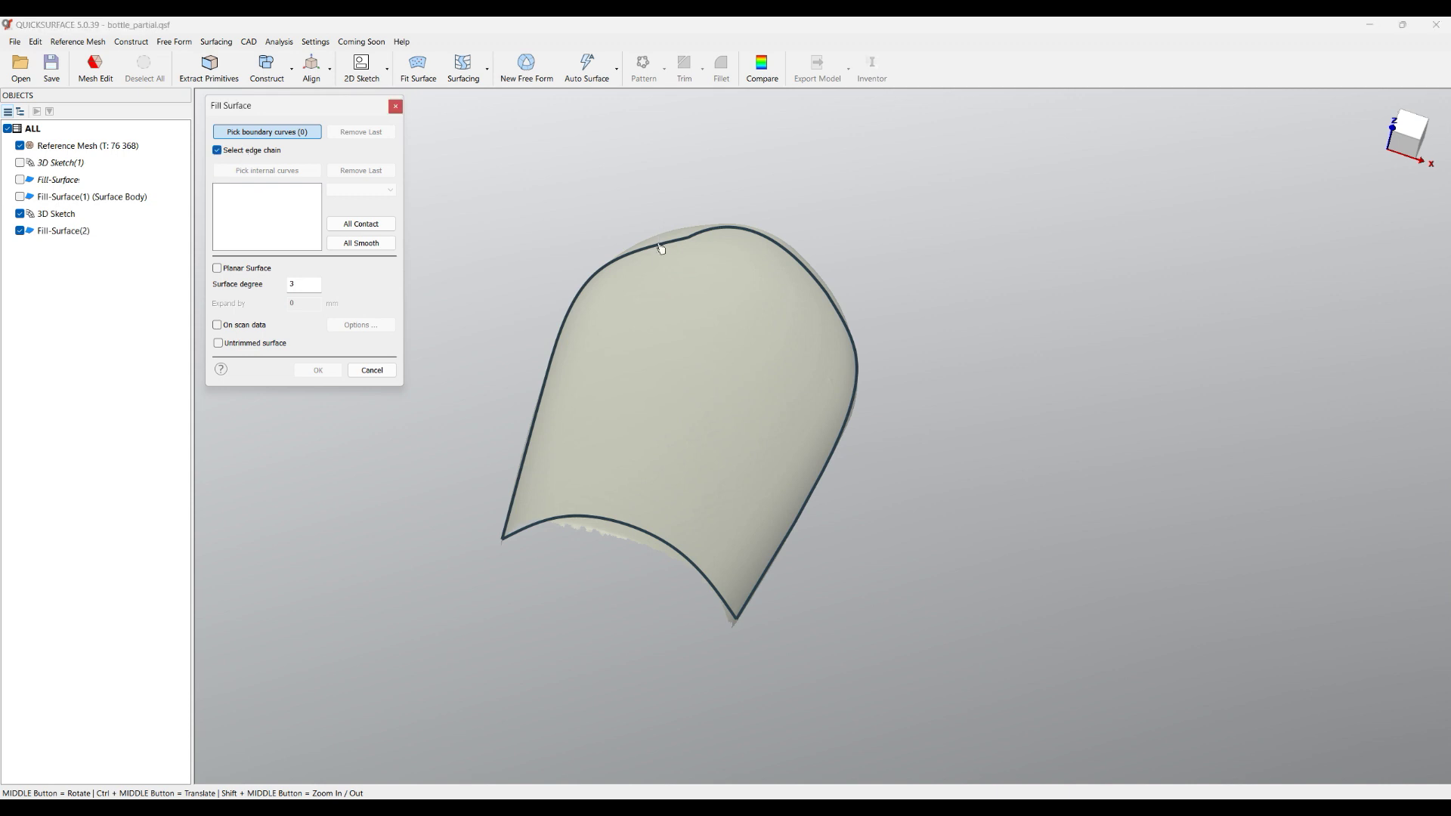
click(664, 249)
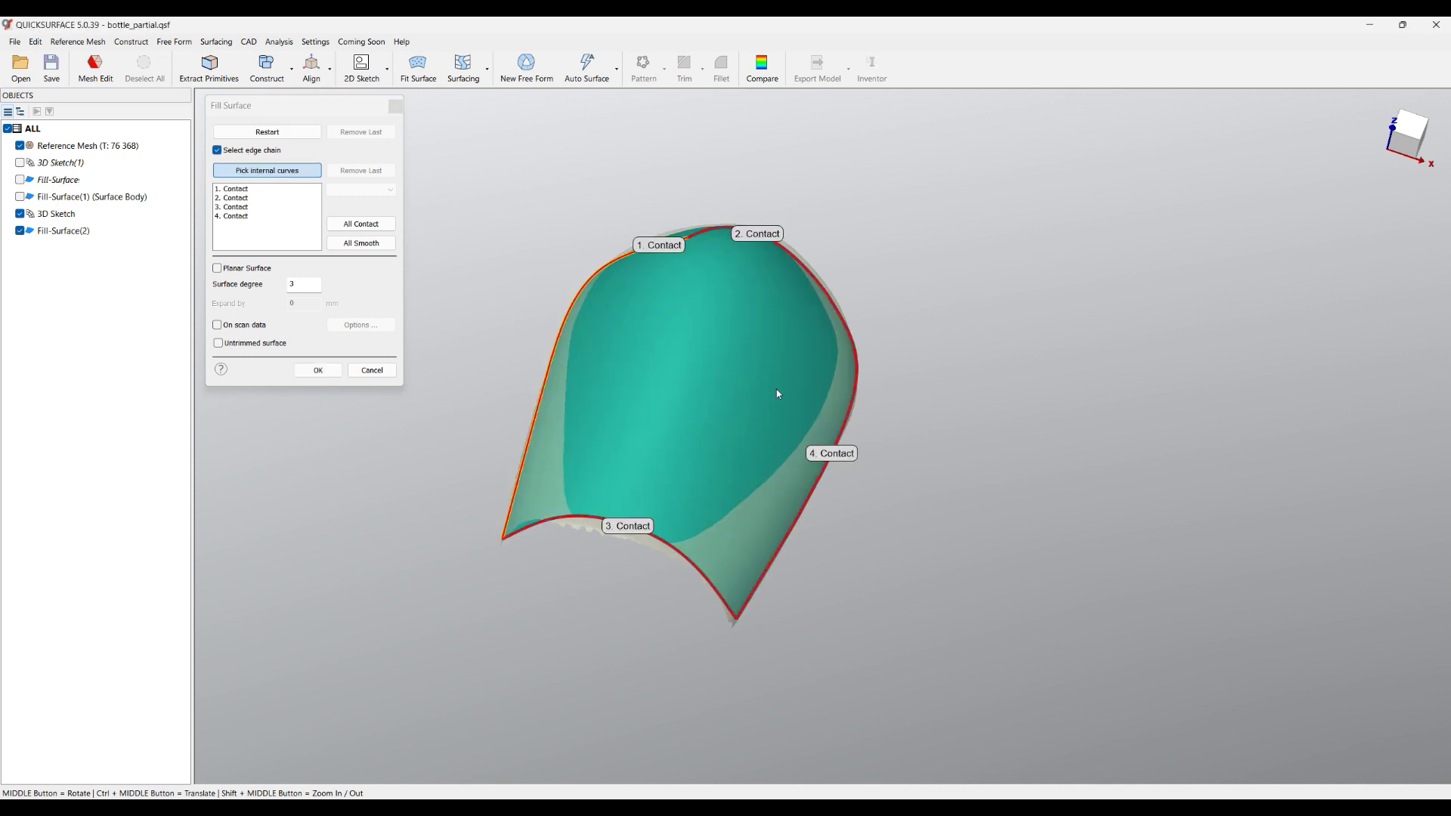
middle_drag(776, 389, 943, 565)
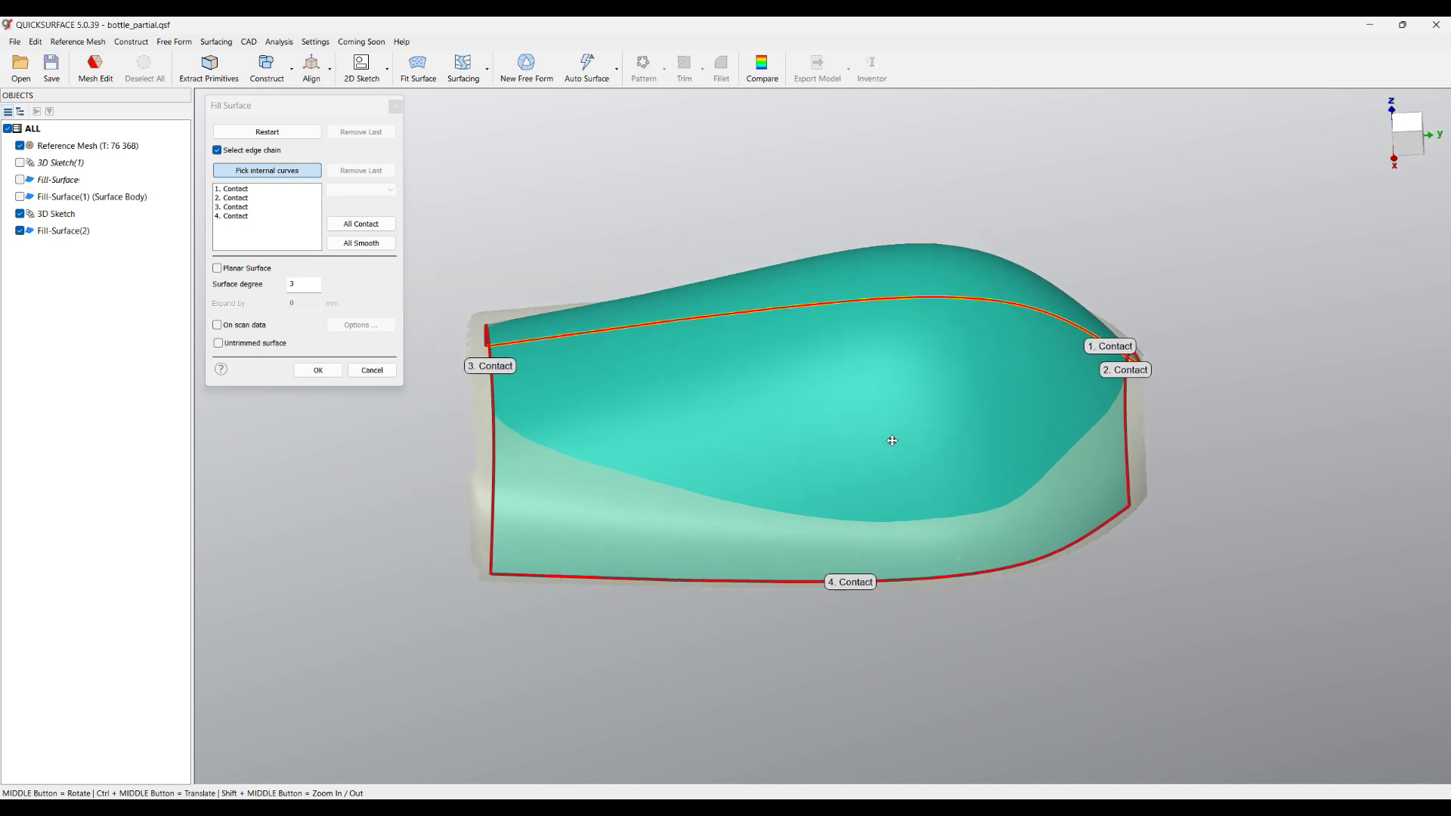
click(244, 332)
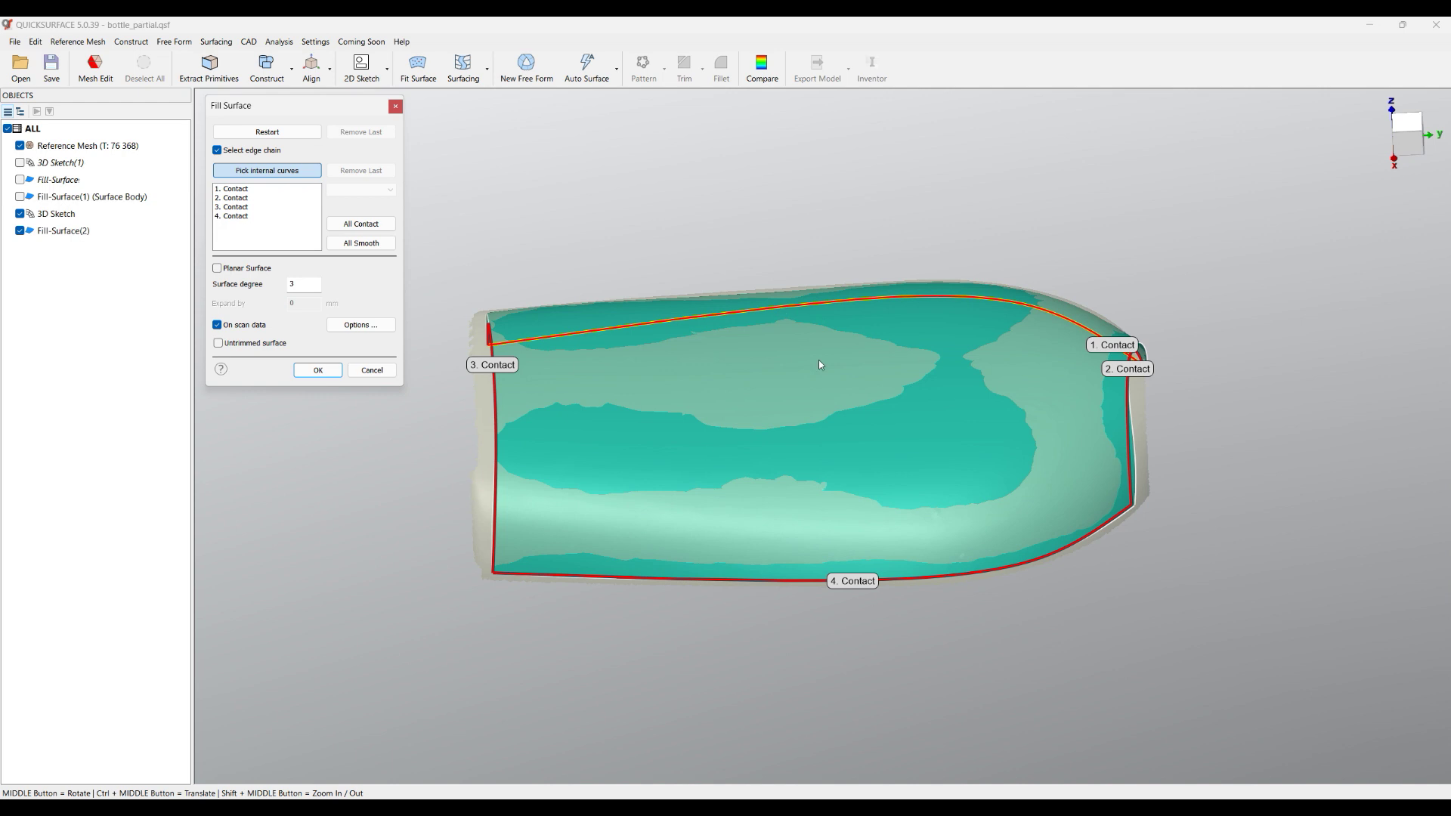
Check the patch's four Contact edges around the bottle and create the fill surface.
middle_drag(820, 364, 1016, 404)
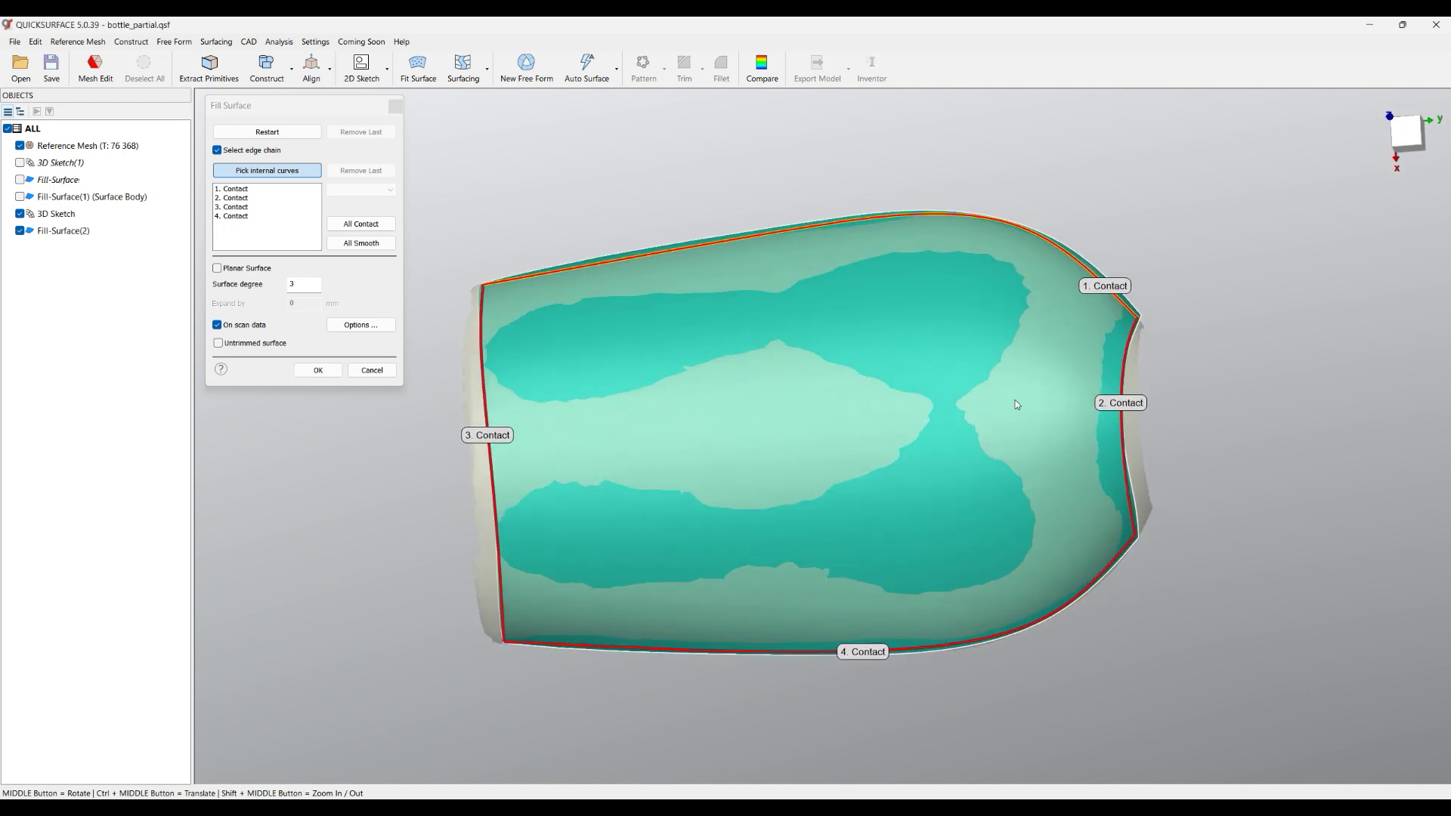
middle_drag(572, 436, 594, 235)
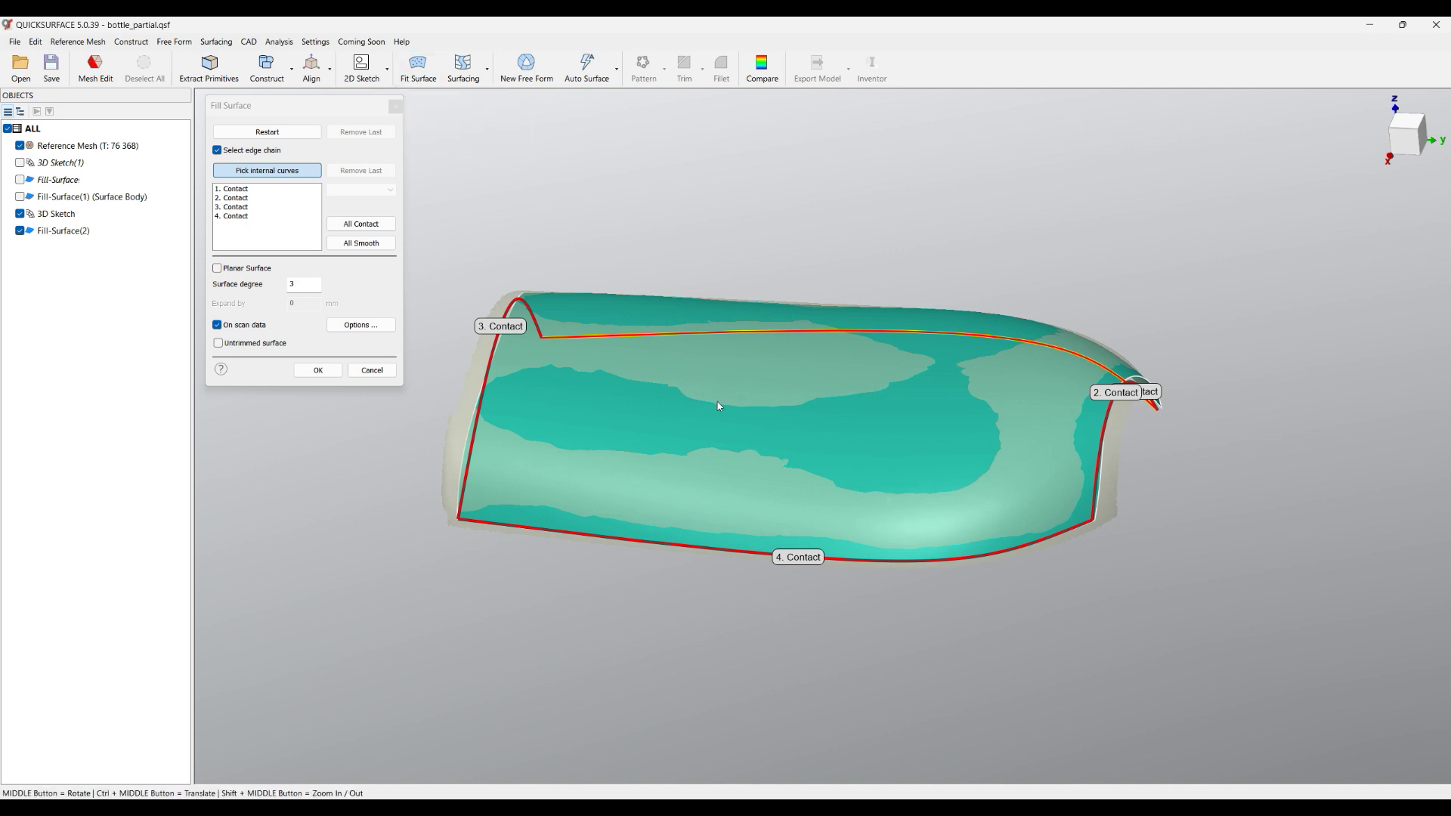
middle_drag(707, 454, 710, 449)
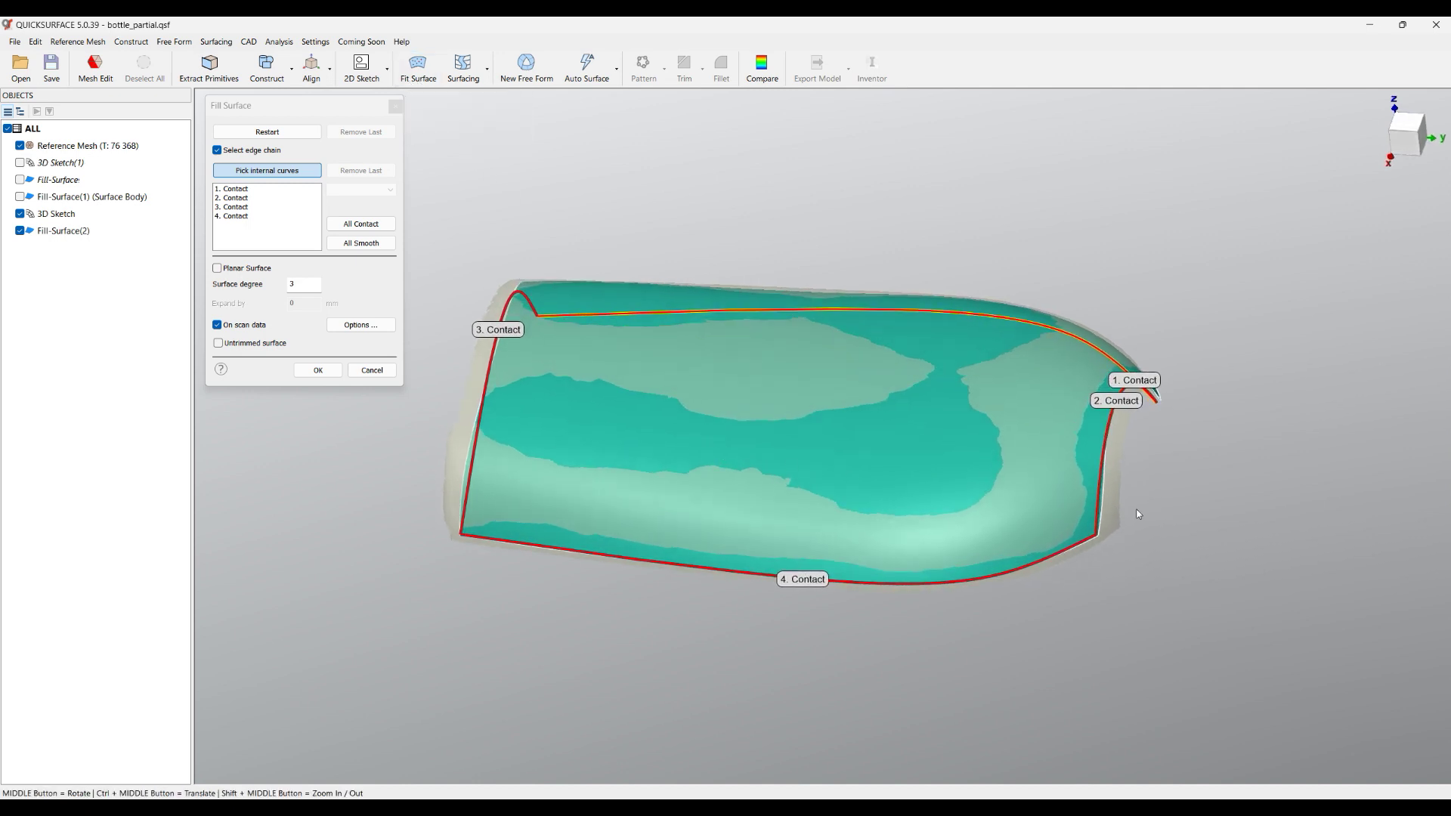
scroll(428, 475, up, 5)
mouse_move(544, 476)
middle_down()
mouse_move(754, 496)
mouse_move(767, 395)
mouse_move(900, 368)
mouse_move(736, 507)
middle_up()
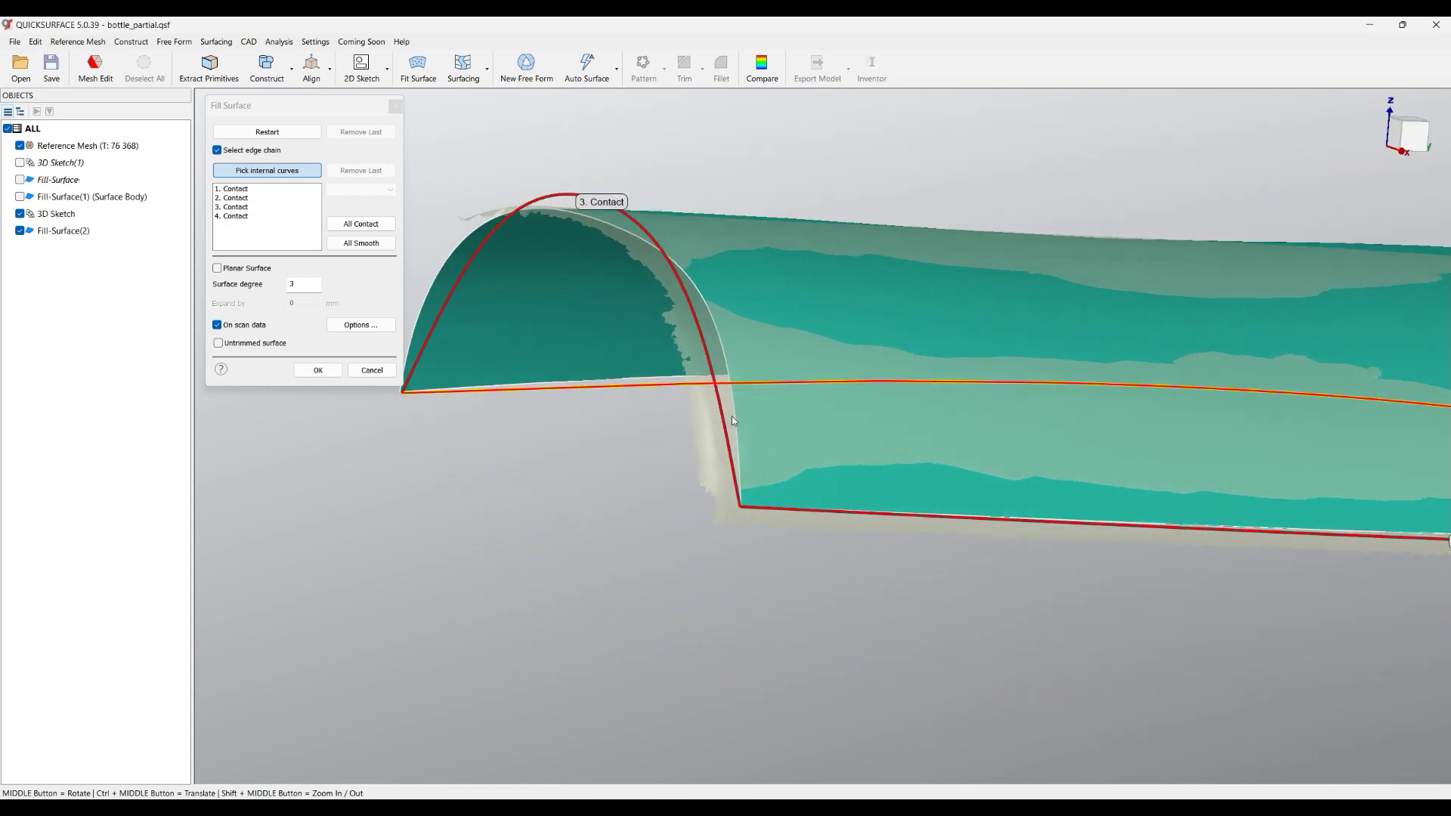
middle_drag(714, 326, 662, 529)
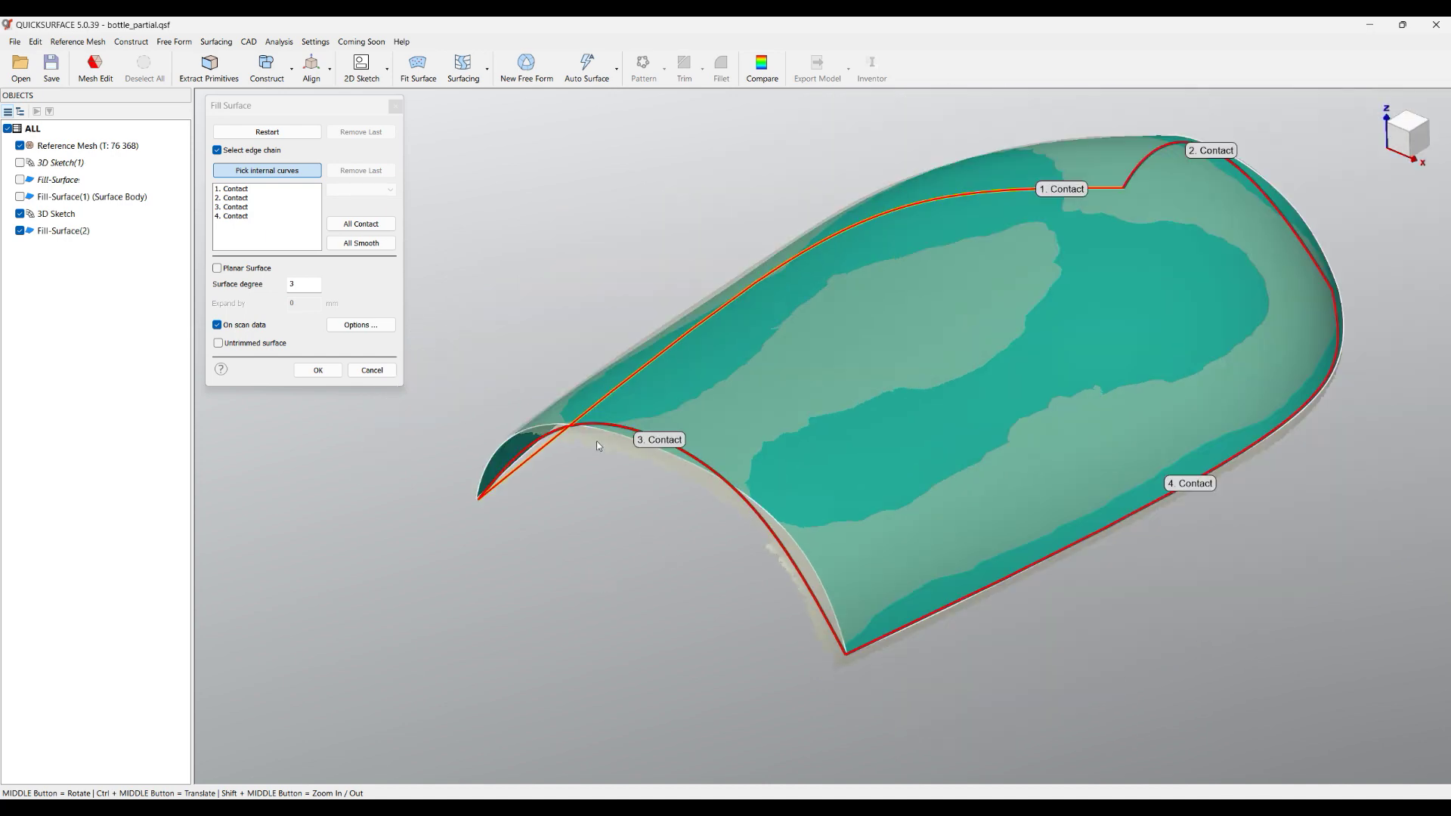
middle_drag(563, 435, 864, 723)
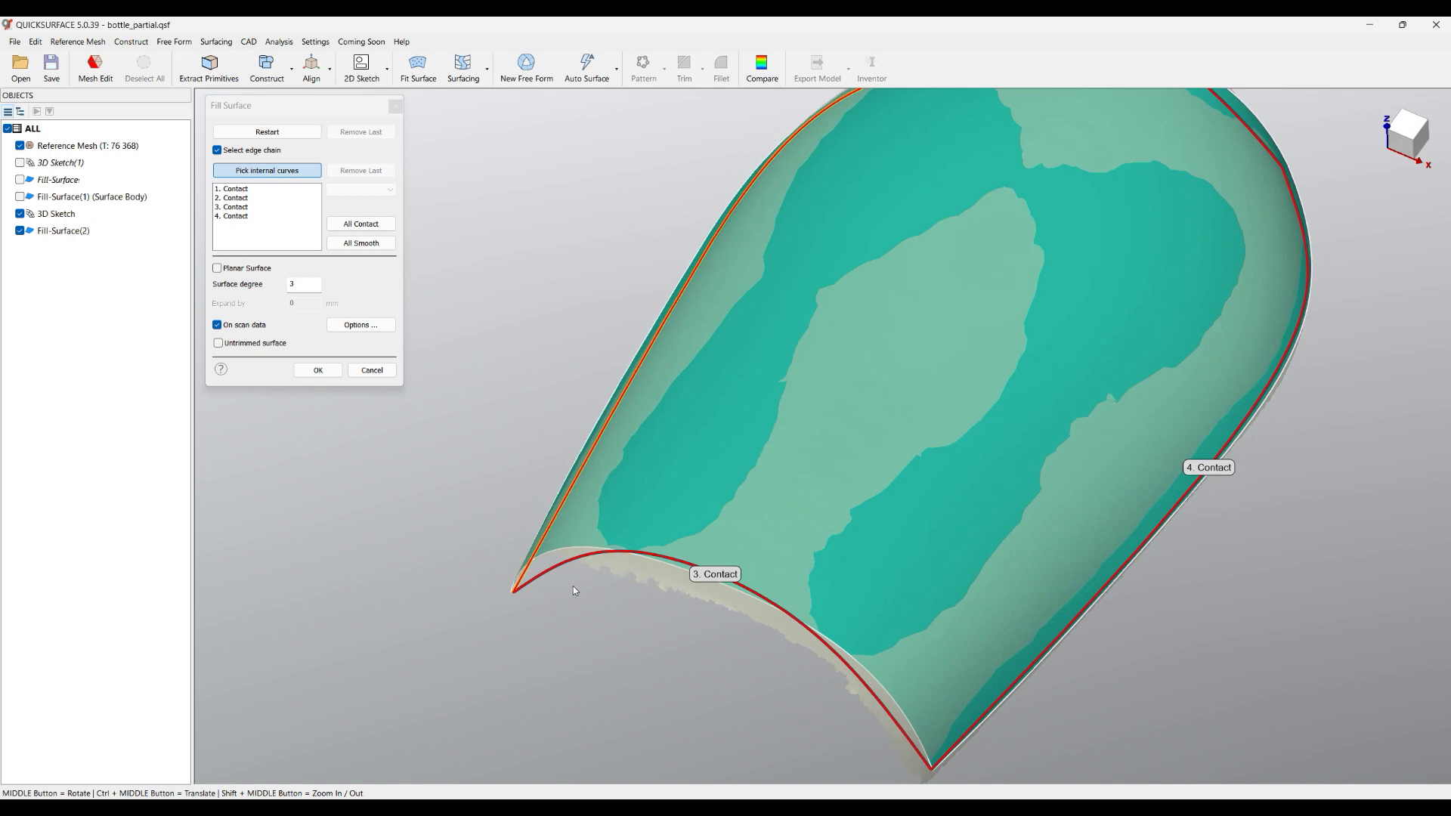
click(322, 372)
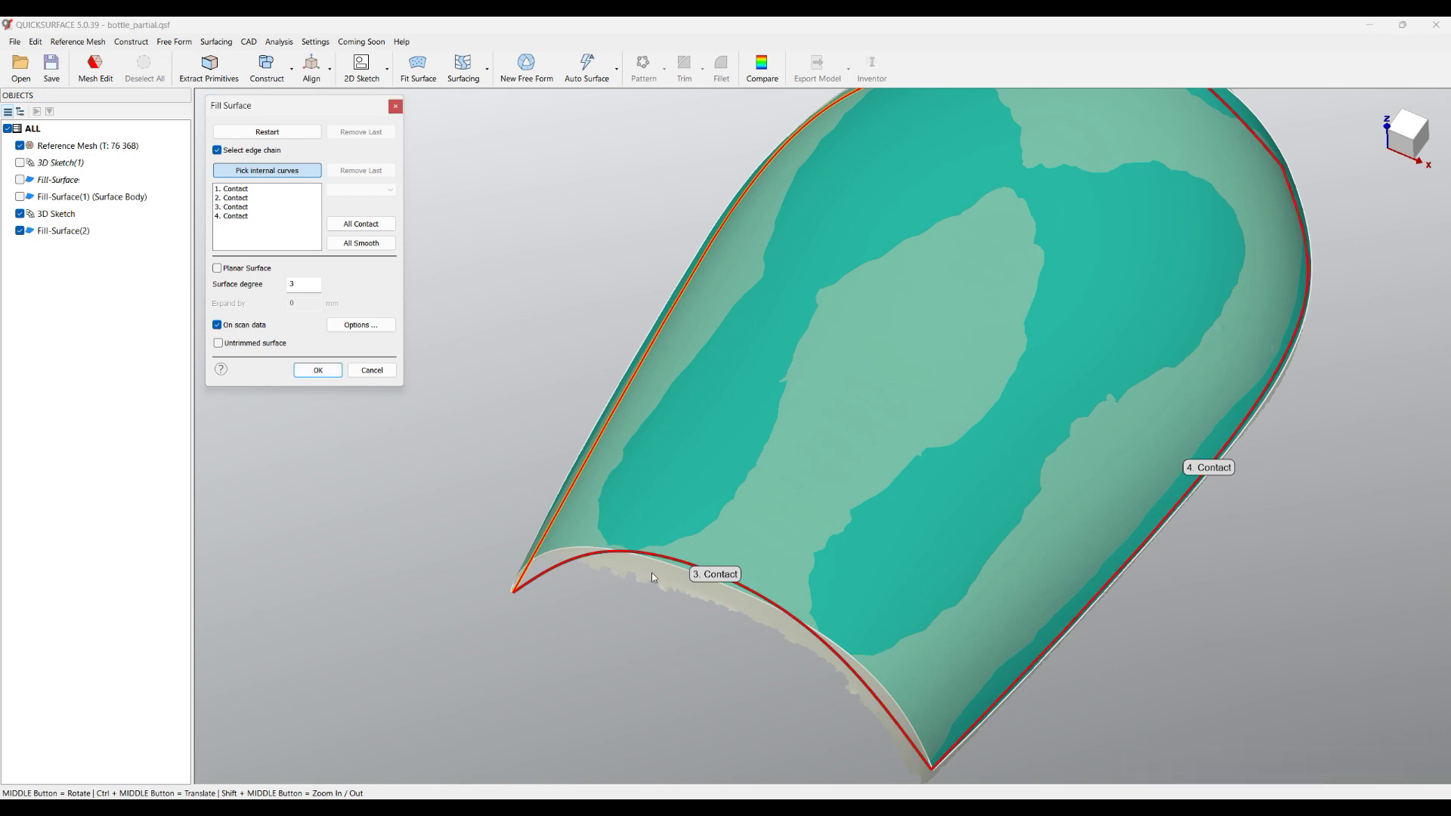
middle_drag(651, 573, 599, 423)
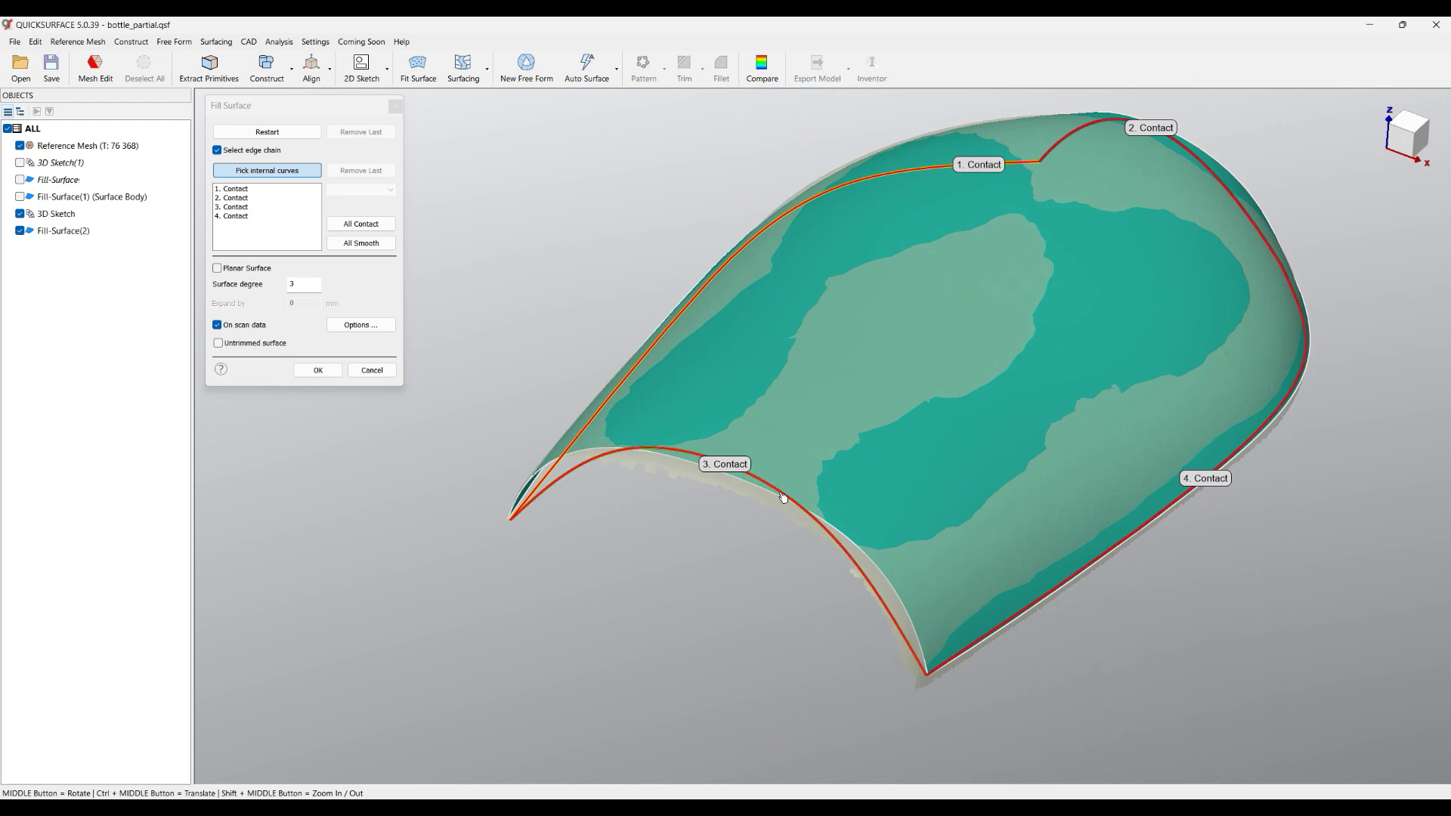
middle_drag(669, 569, 642, 574)
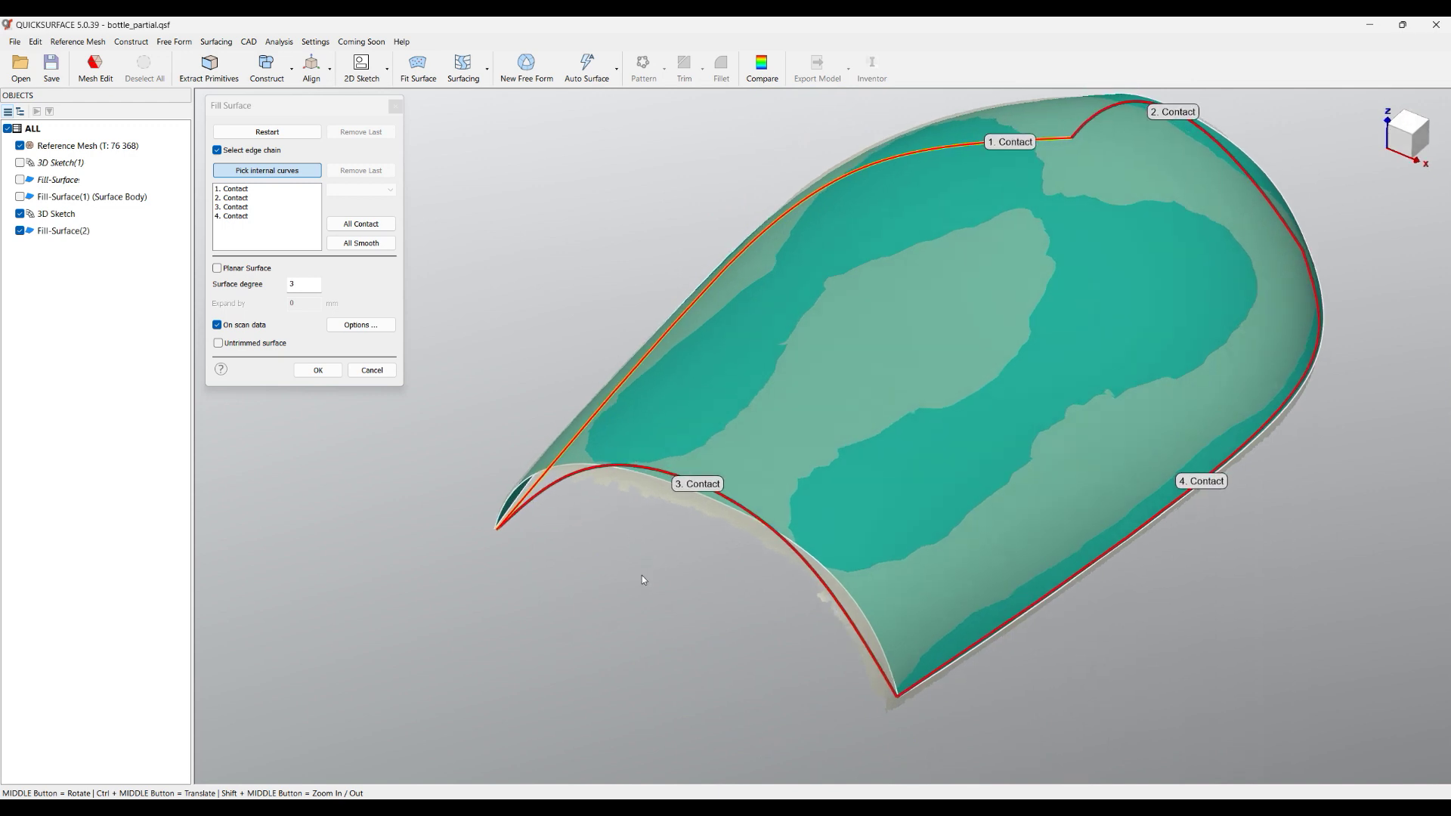
click(318, 370)
middle_drag(537, 441, 622, 572)
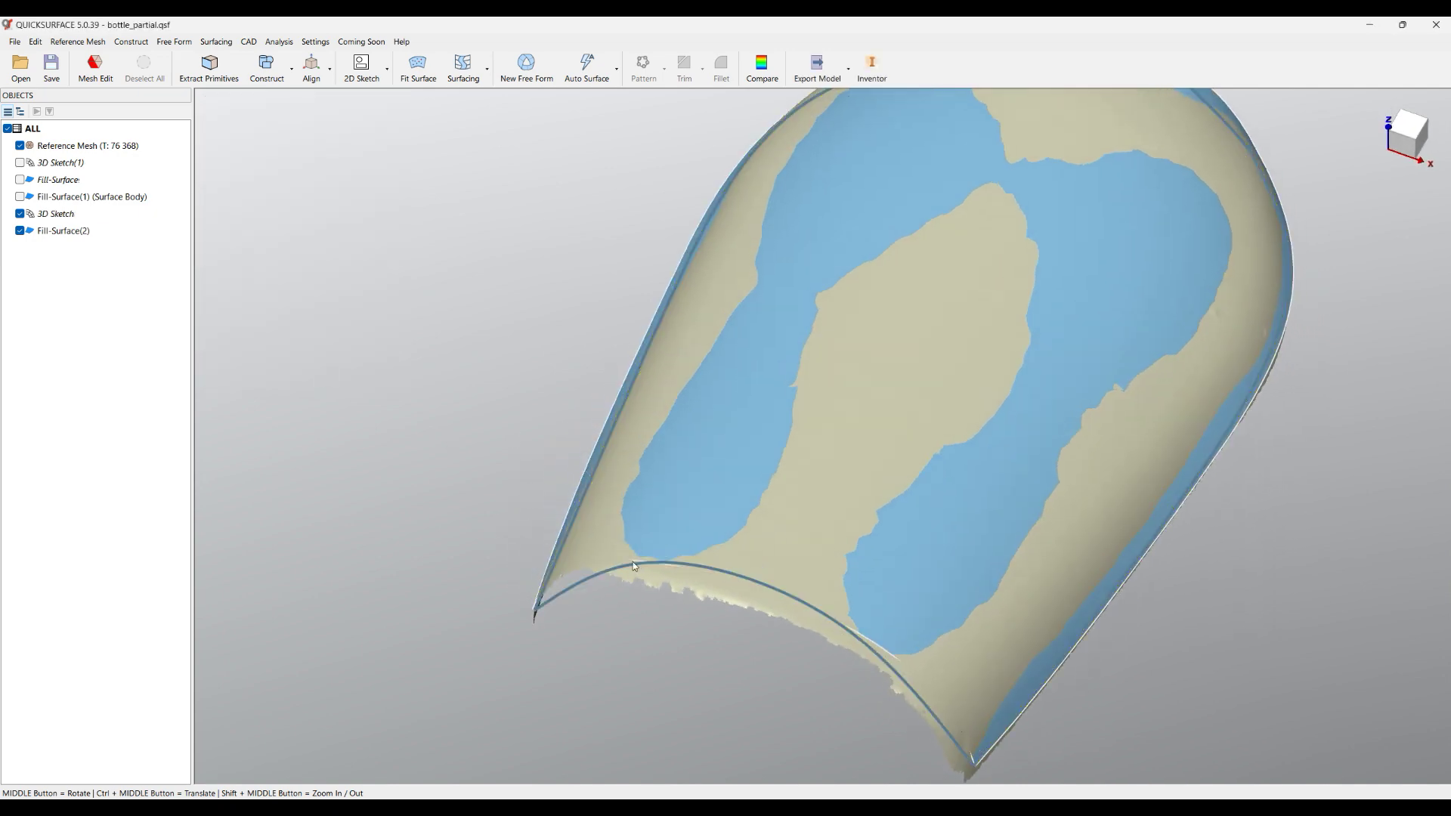
Edit the 3D Sketch so the bottom curve's end meets the corner, then hide the Reference Mesh.
mouse_move(726, 451)
middle_down()
mouse_move(709, 599)
mouse_move(578, 482)
mouse_move(765, 486)
middle_up()
double_click(61, 217)
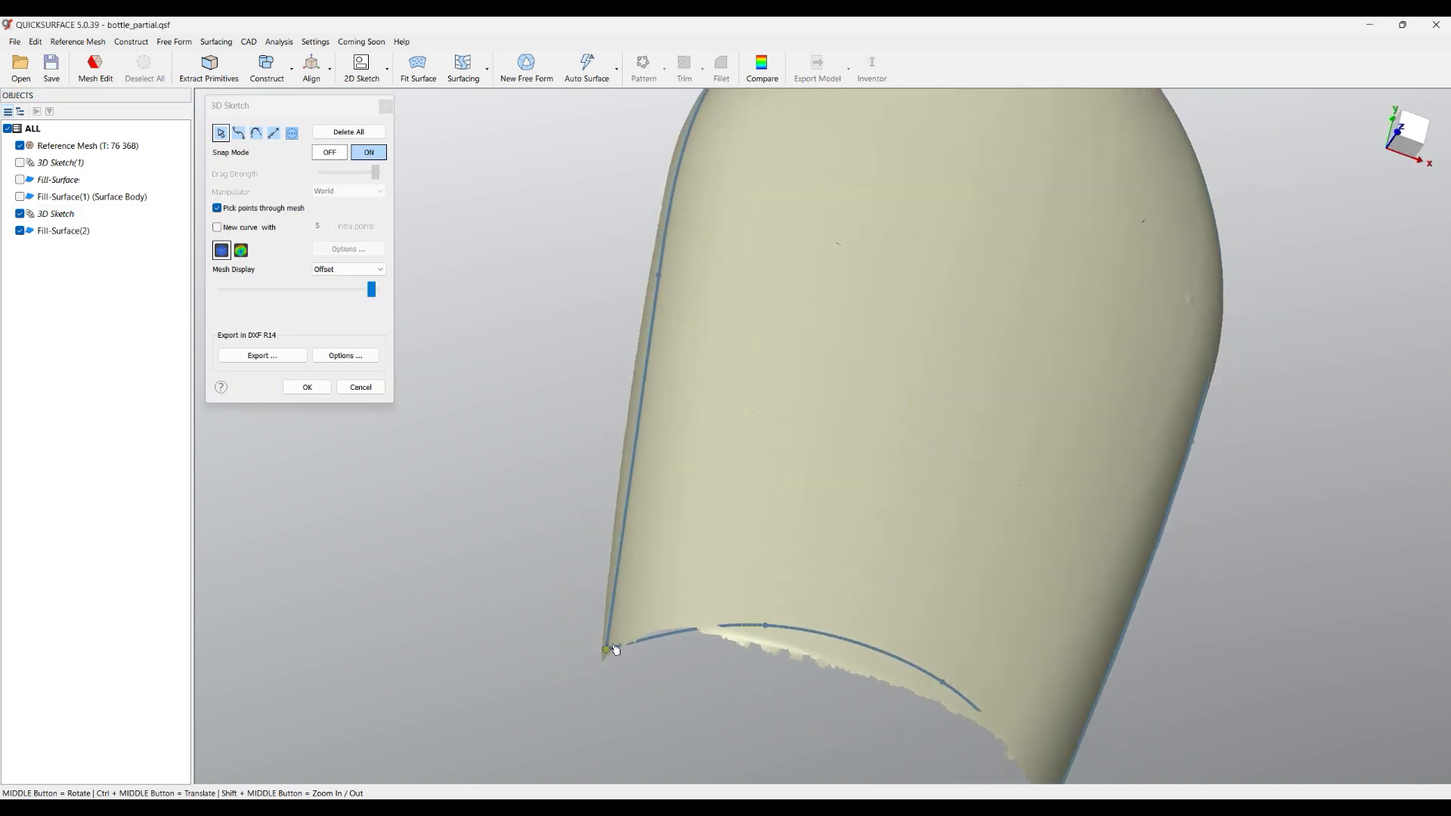
mouse_move(706, 594)
middle_down()
mouse_move(816, 541)
mouse_move(822, 575)
middle_up()
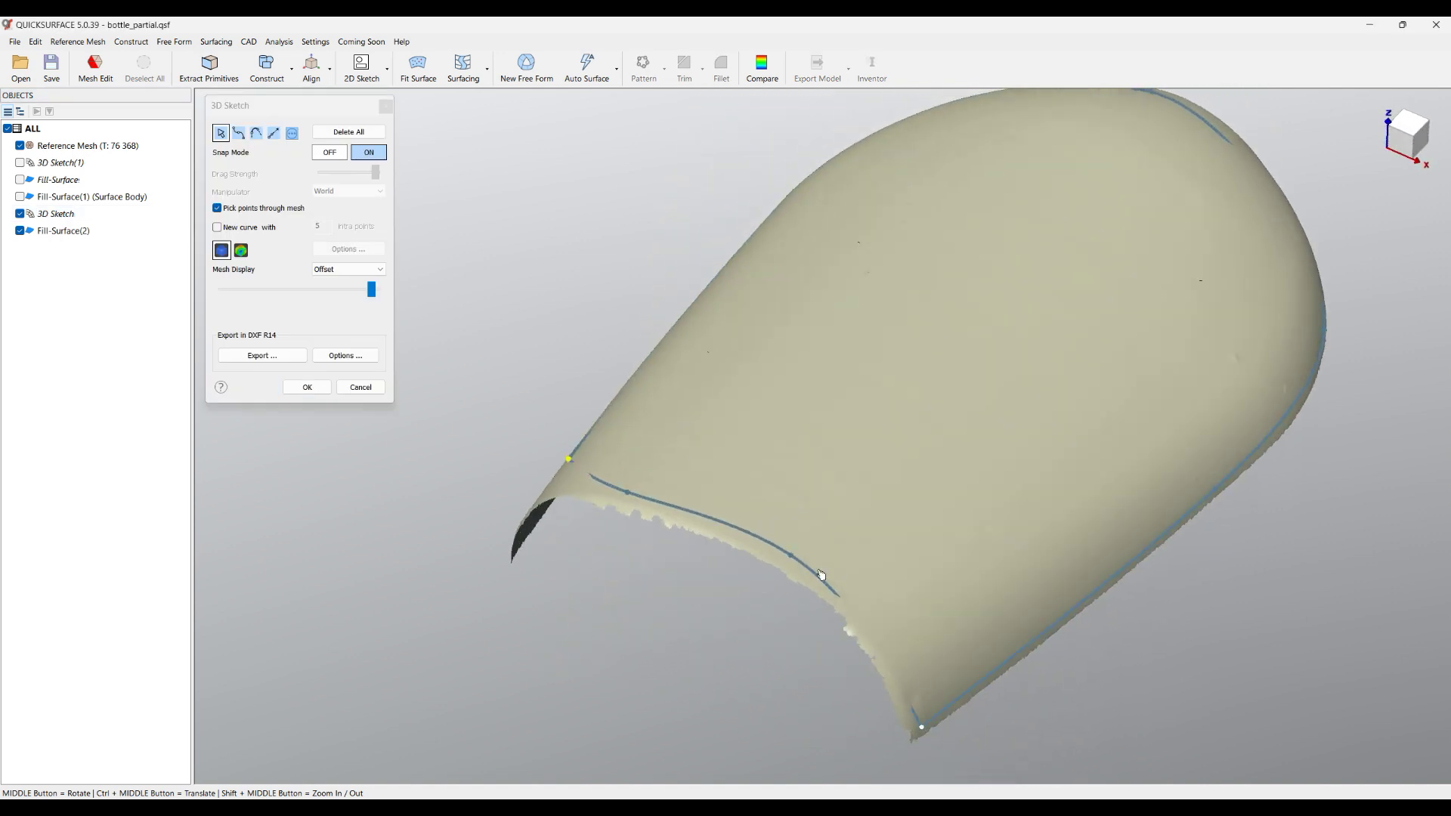
drag(930, 735, 963, 627)
mouse_move(963, 627)
middle_down()
mouse_move(589, 590)
mouse_move(492, 502)
middle_up()
click(307, 387)
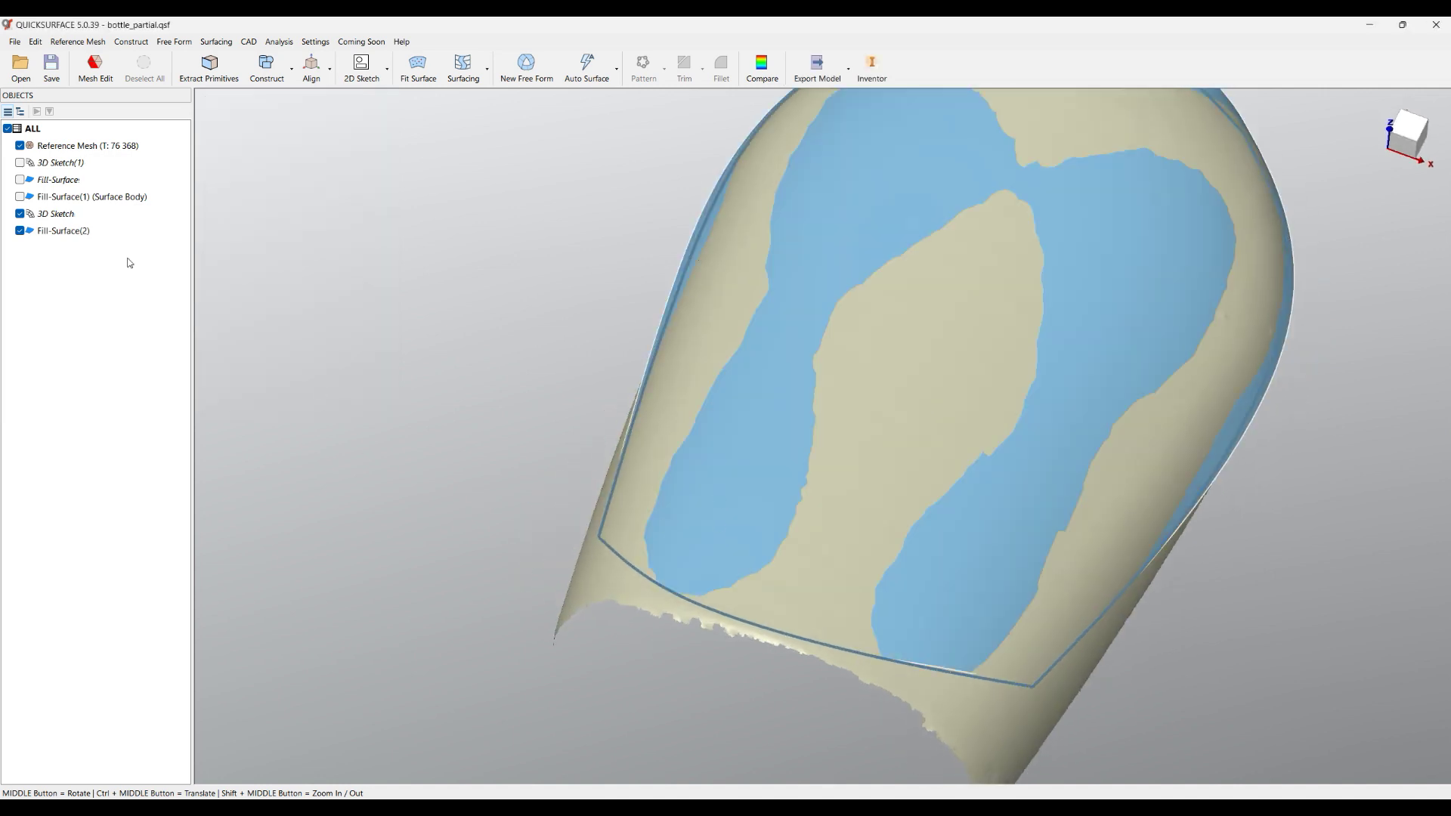
click(20, 146)
middle_drag(723, 379, 829, 462)
Inspect Fill-Surface(2) with zebra stripes, then turn the stripe display off.
click(279, 41)
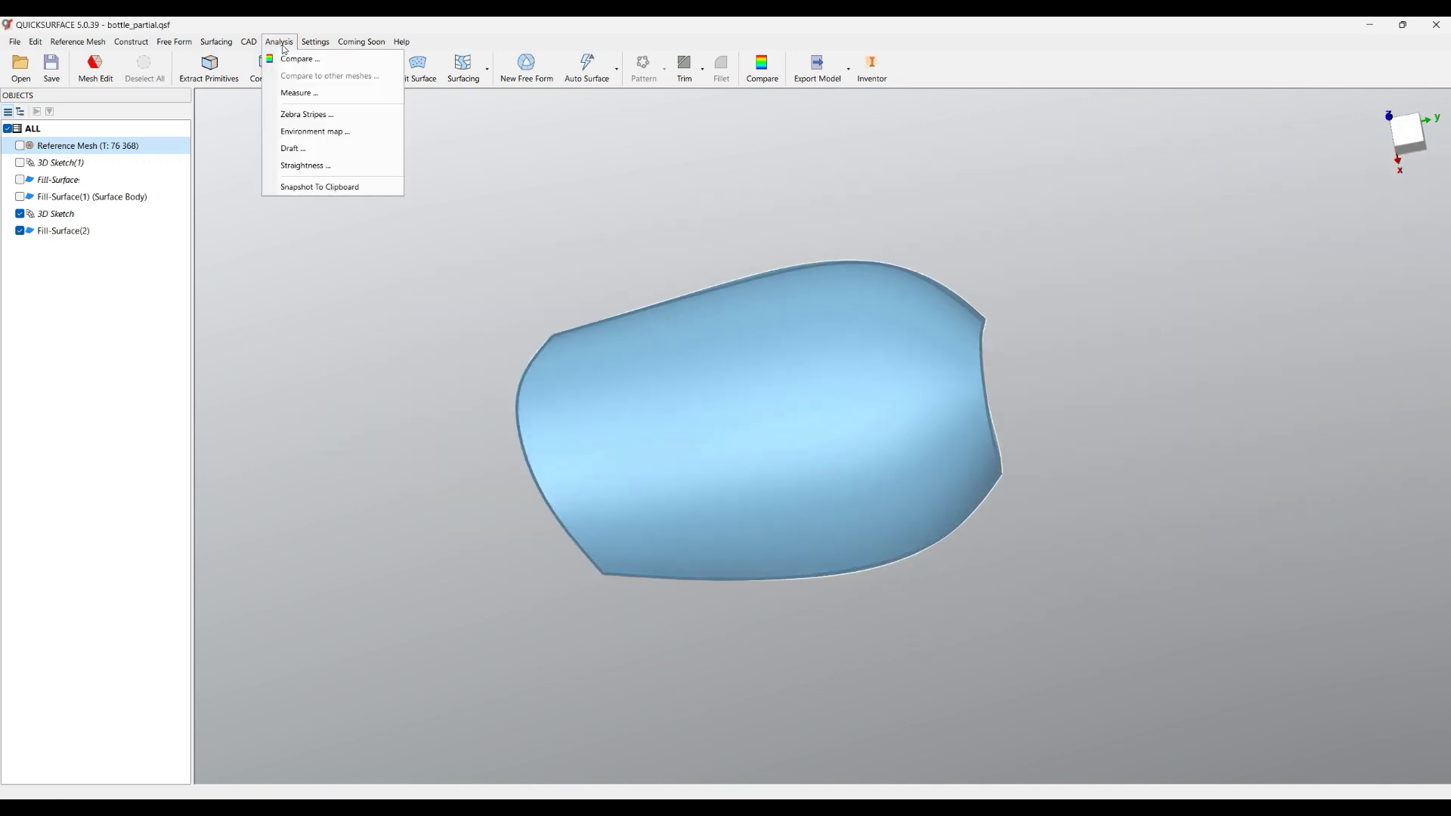
click(297, 114)
middle_drag(766, 327, 791, 330)
click(261, 272)
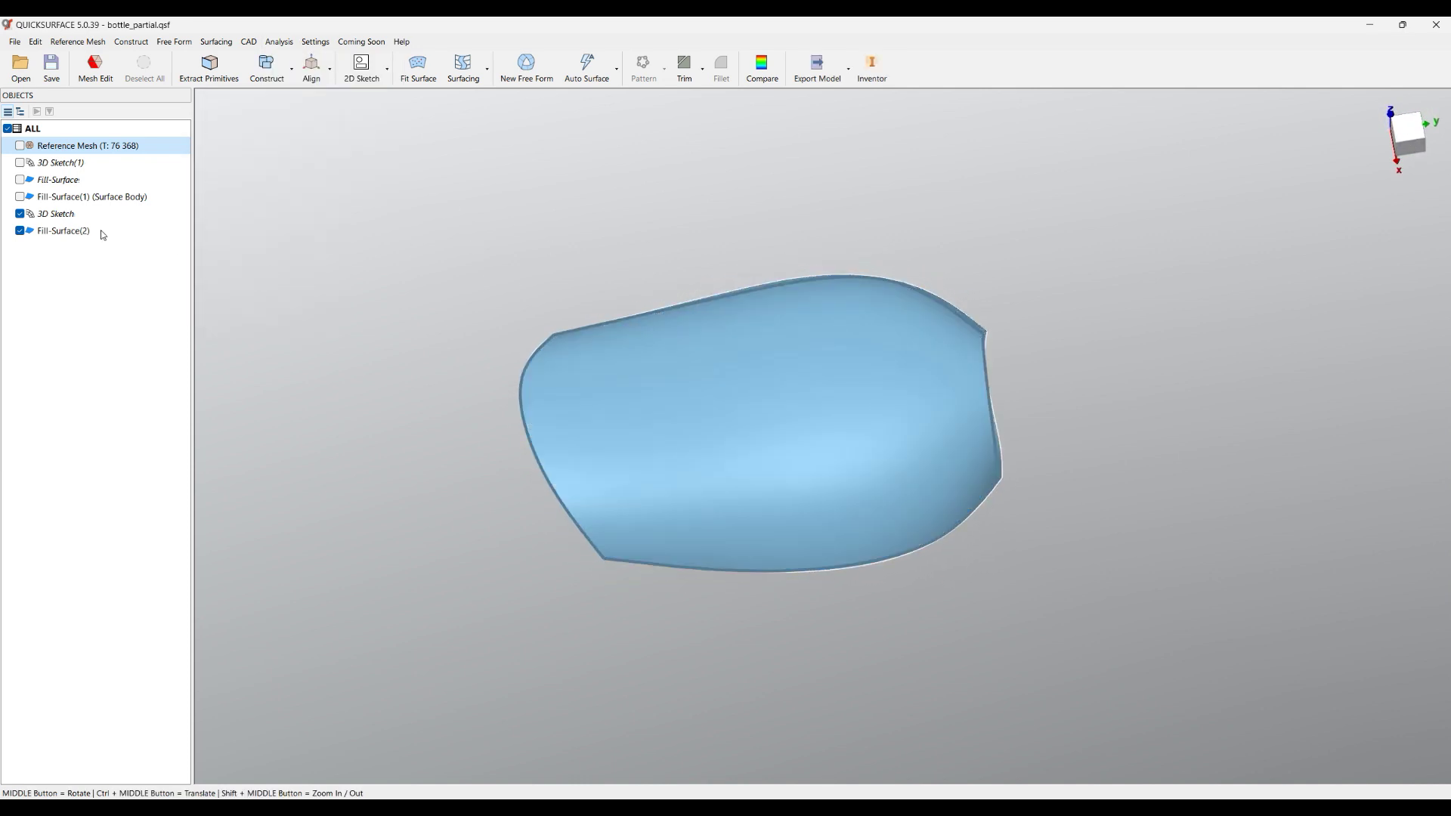
Show the reference mesh again and refit Fill-Surface(2) with a UV count of 20.
click(21, 146)
double_click(60, 231)
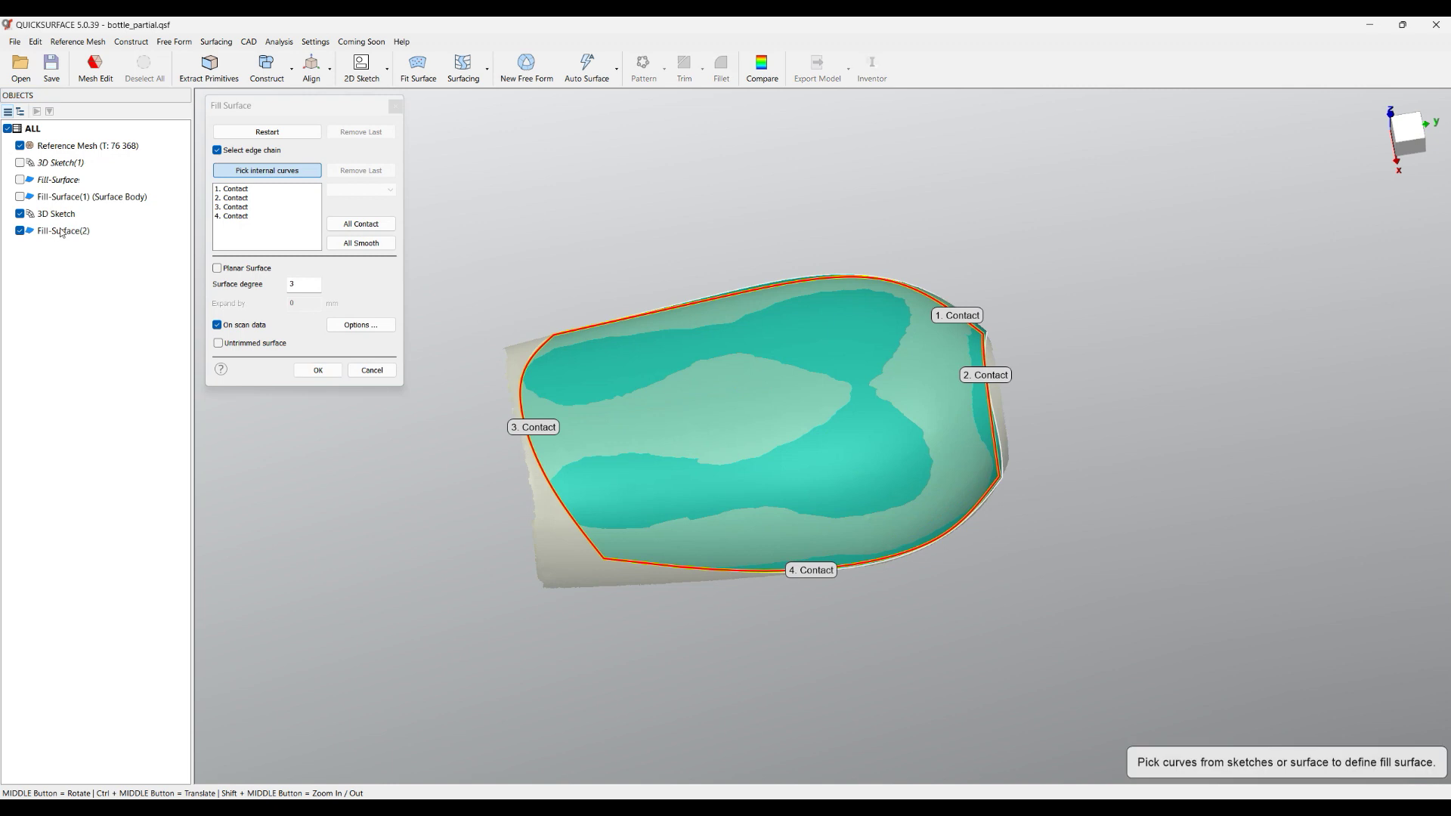
click(363, 326)
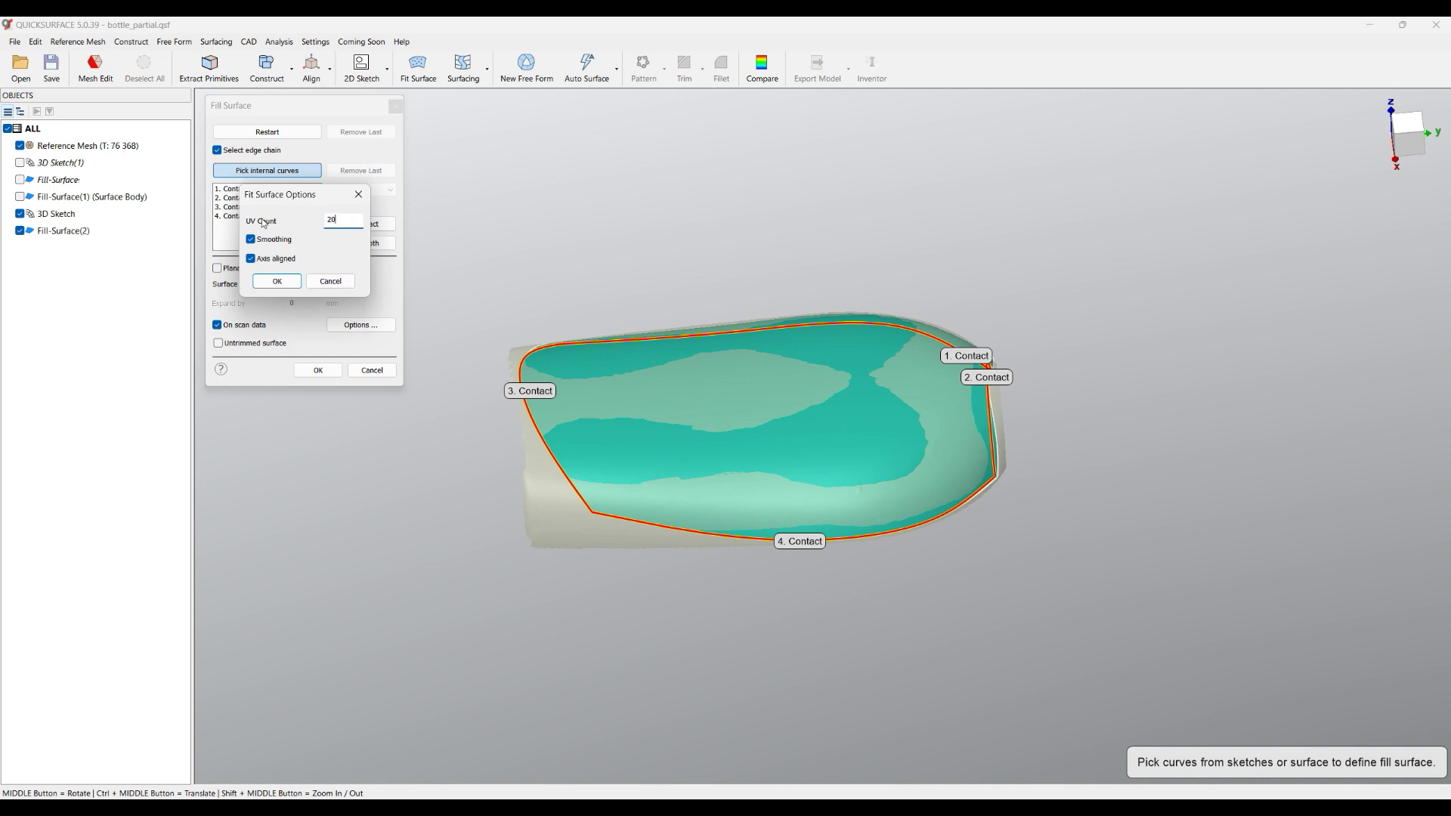
click(259, 280)
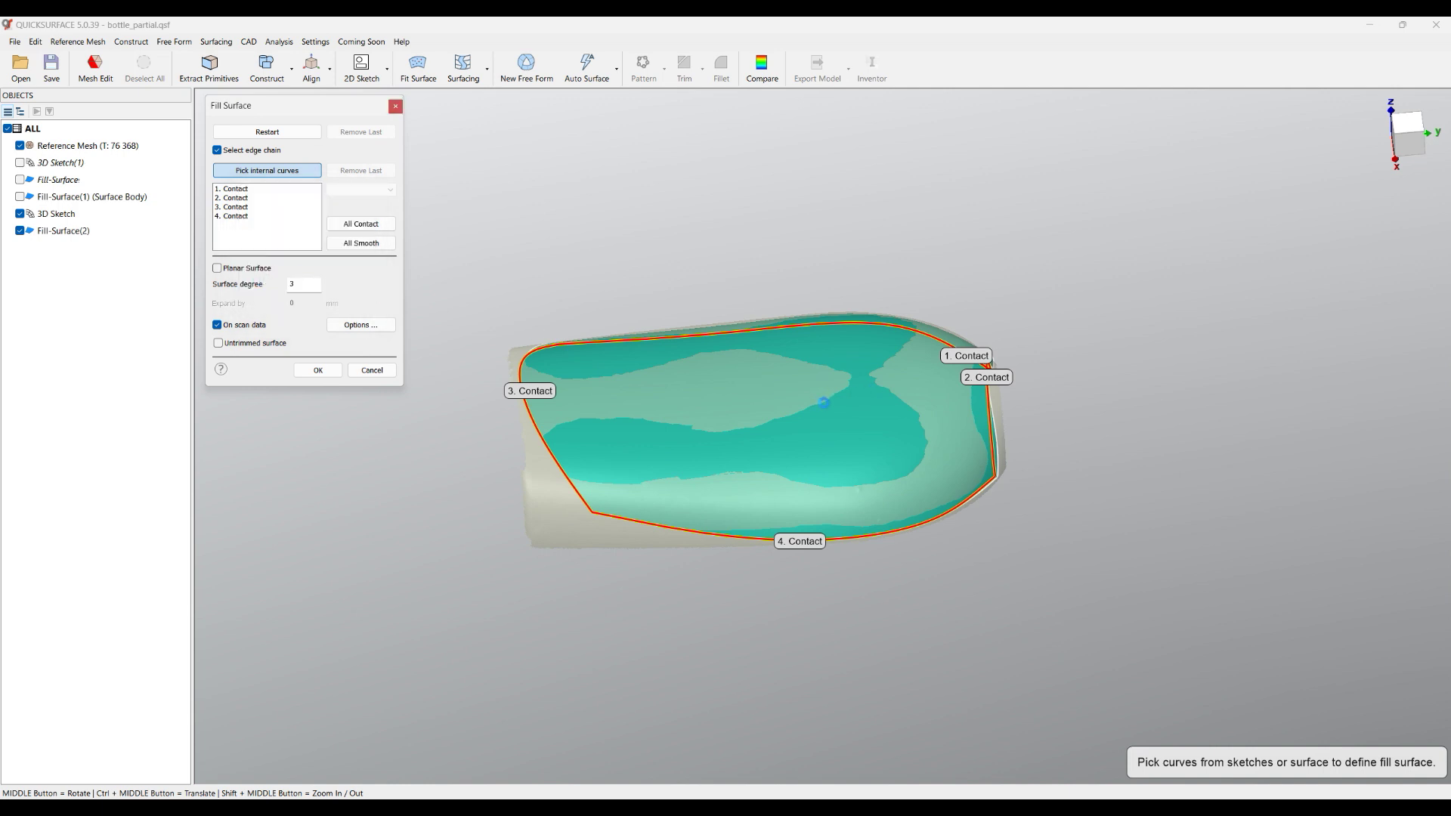
middle_drag(827, 423, 850, 471)
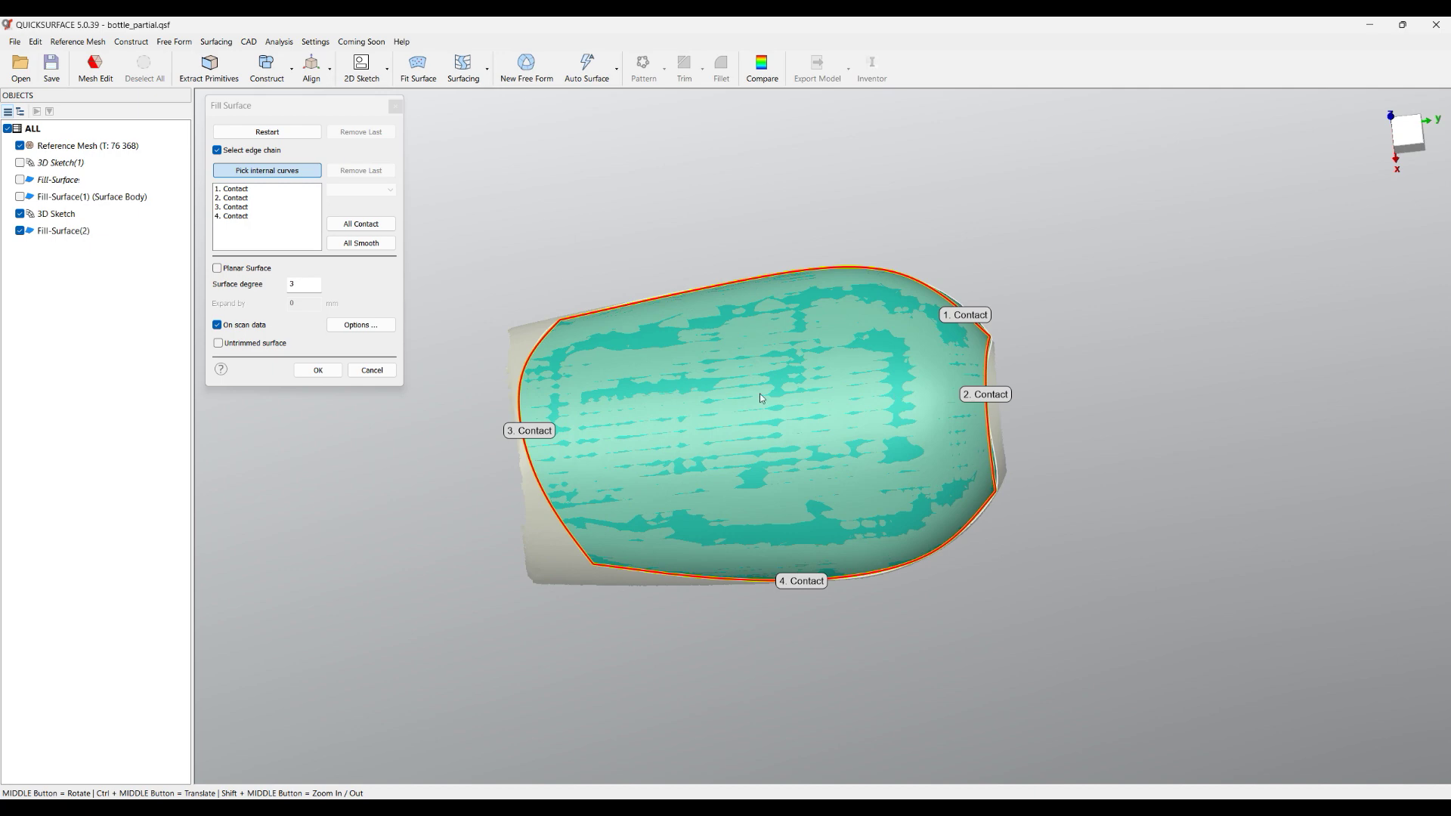
click(318, 370)
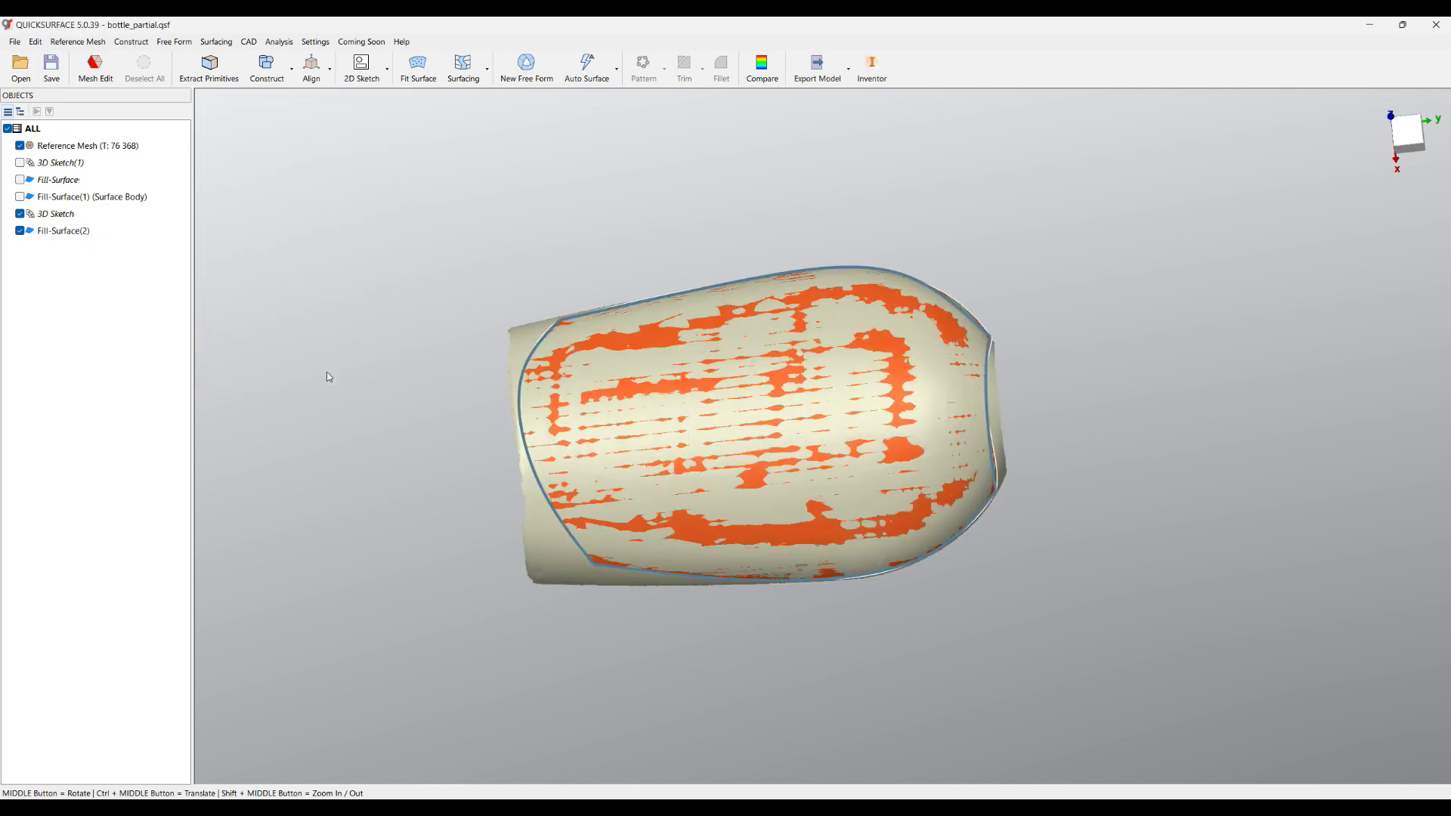
click(762, 66)
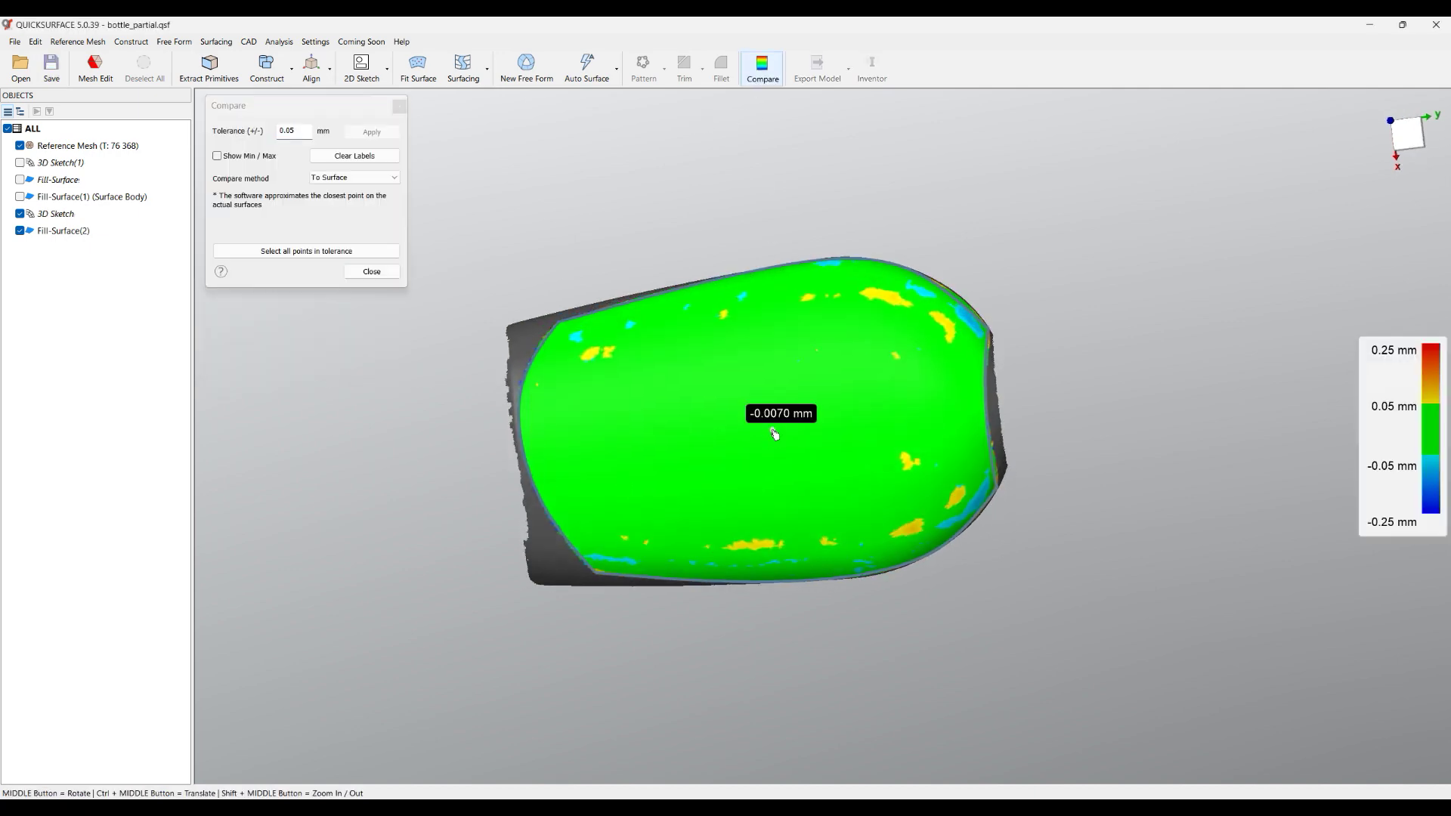
click(371, 271)
mouse_move(844, 488)
middle_down()
mouse_move(725, 569)
mouse_move(755, 454)
middle_up()
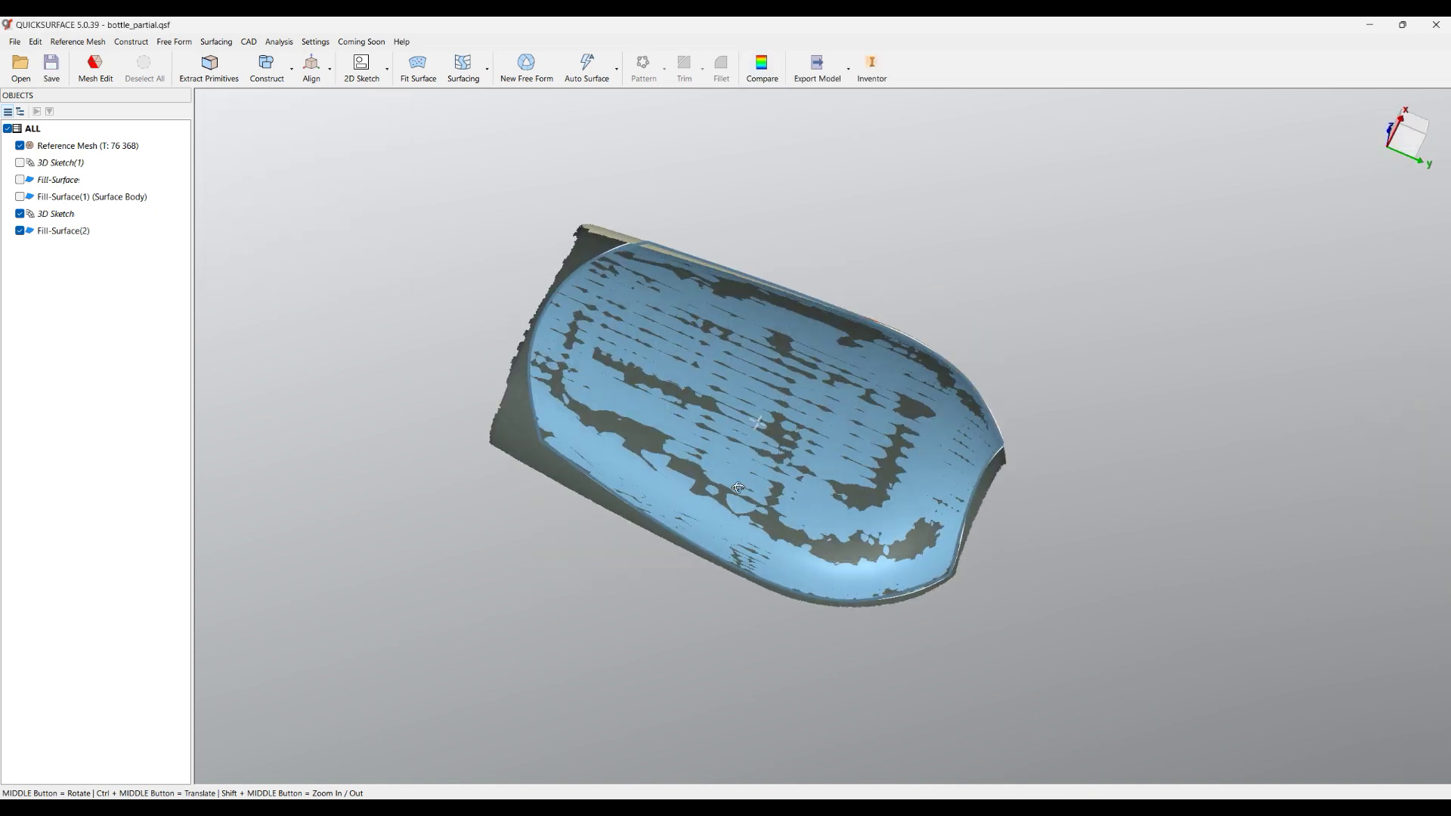
click(279, 41)
click(295, 114)
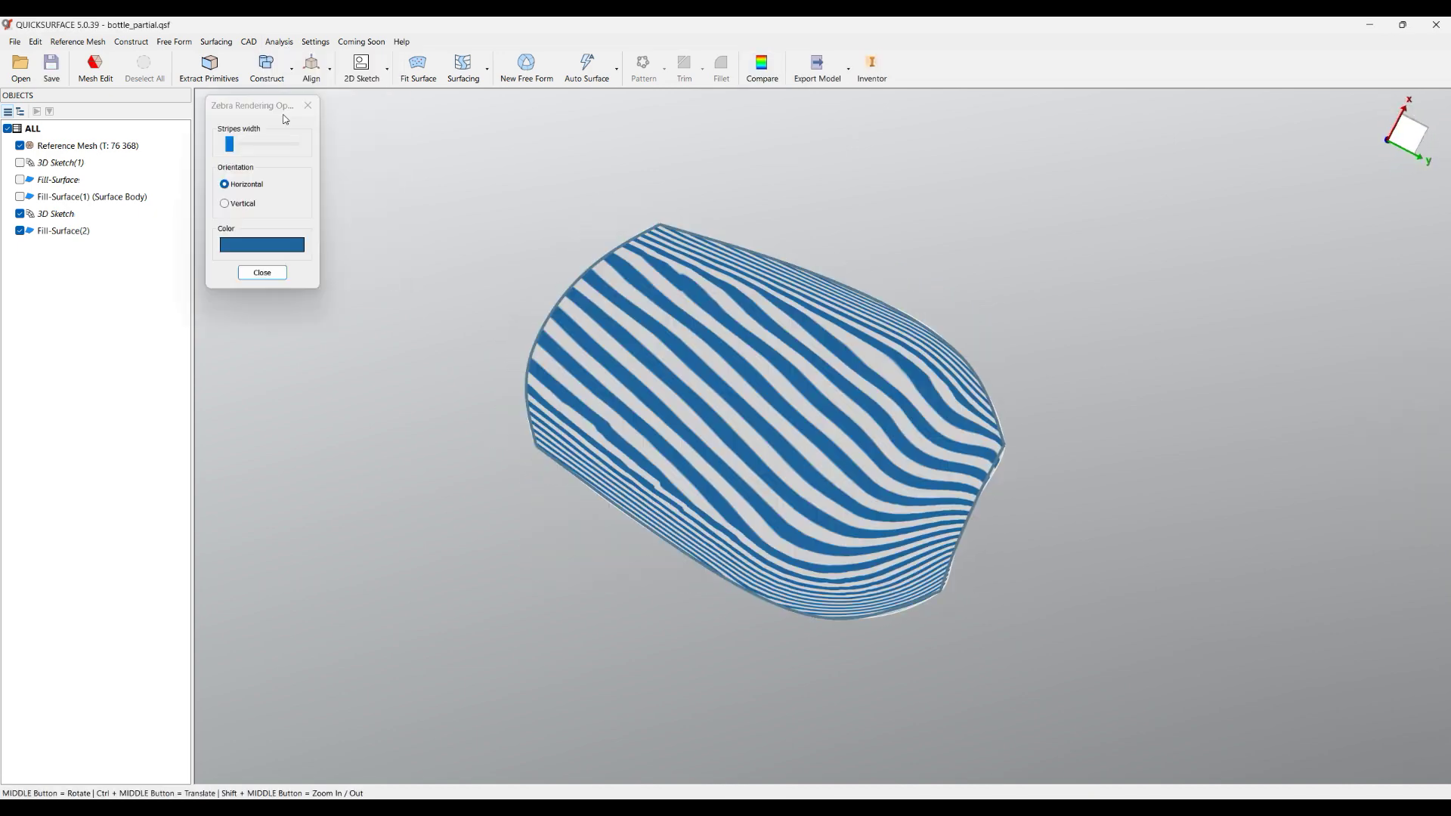
middle_drag(713, 382, 649, 468)
click(262, 273)
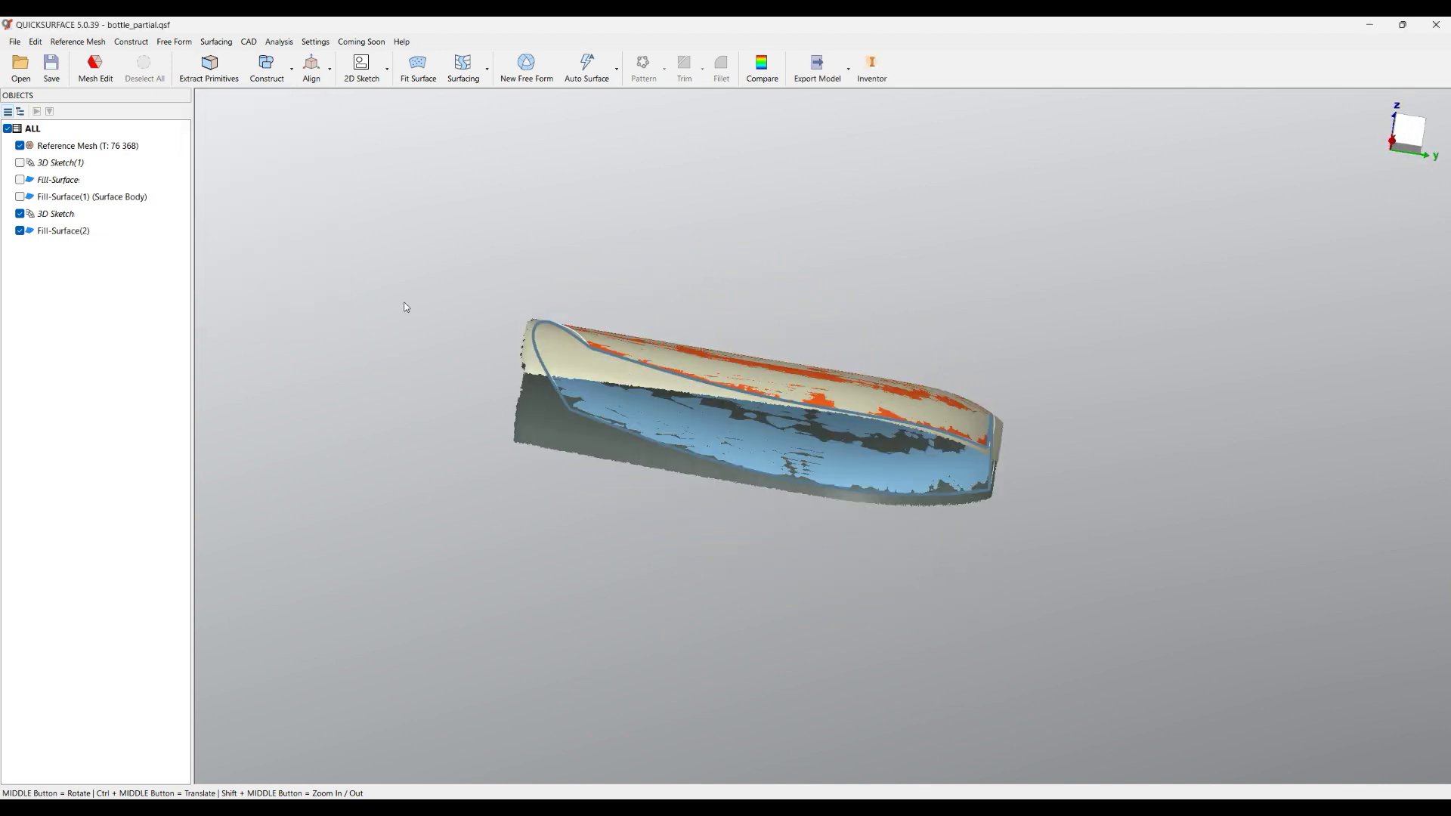
middle_drag(405, 308, 657, 547)
Refit Fill-Surface(2) with Smoothing unchecked in its fit options and confirm it.
double_click(748, 437)
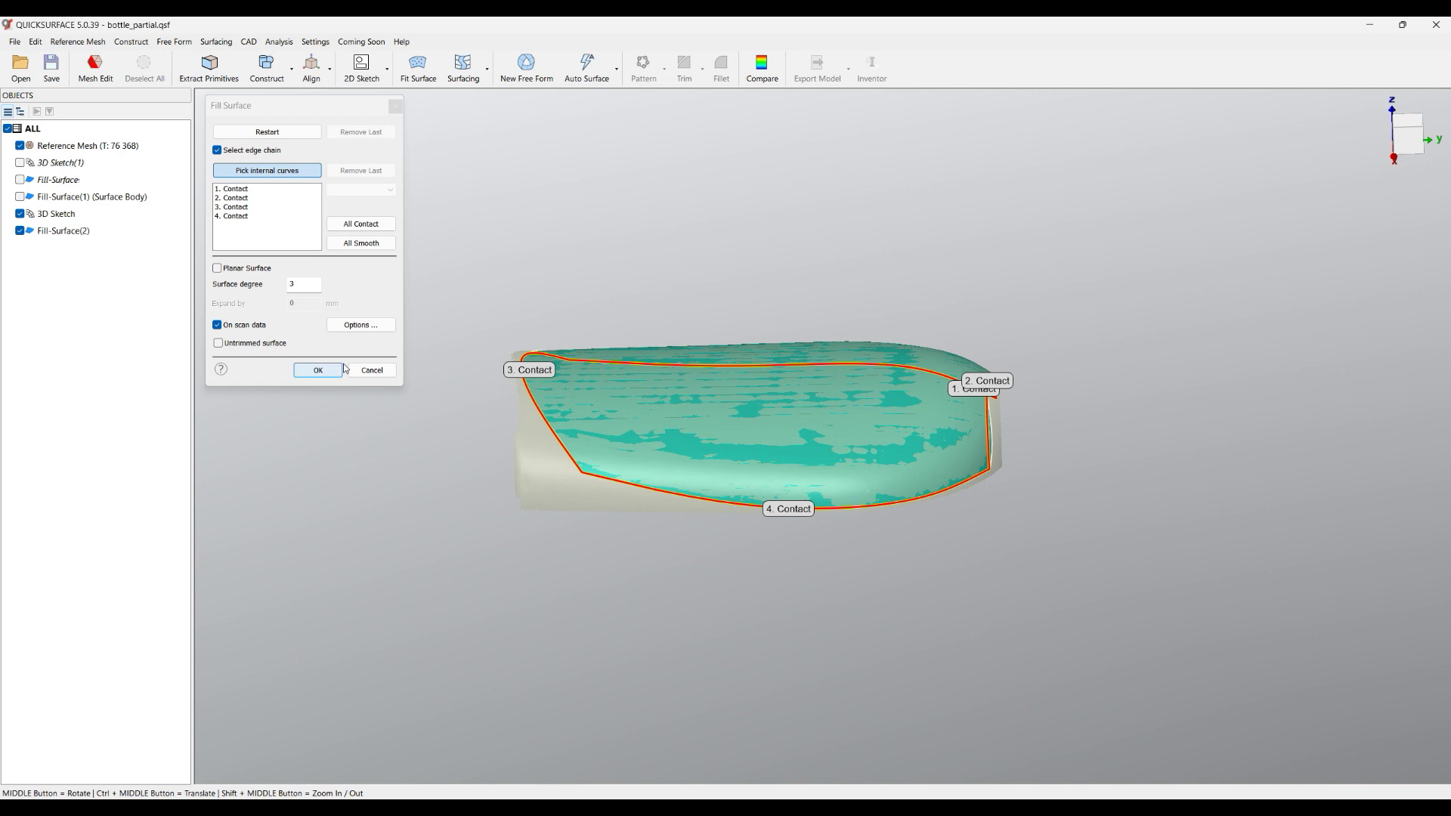
click(354, 329)
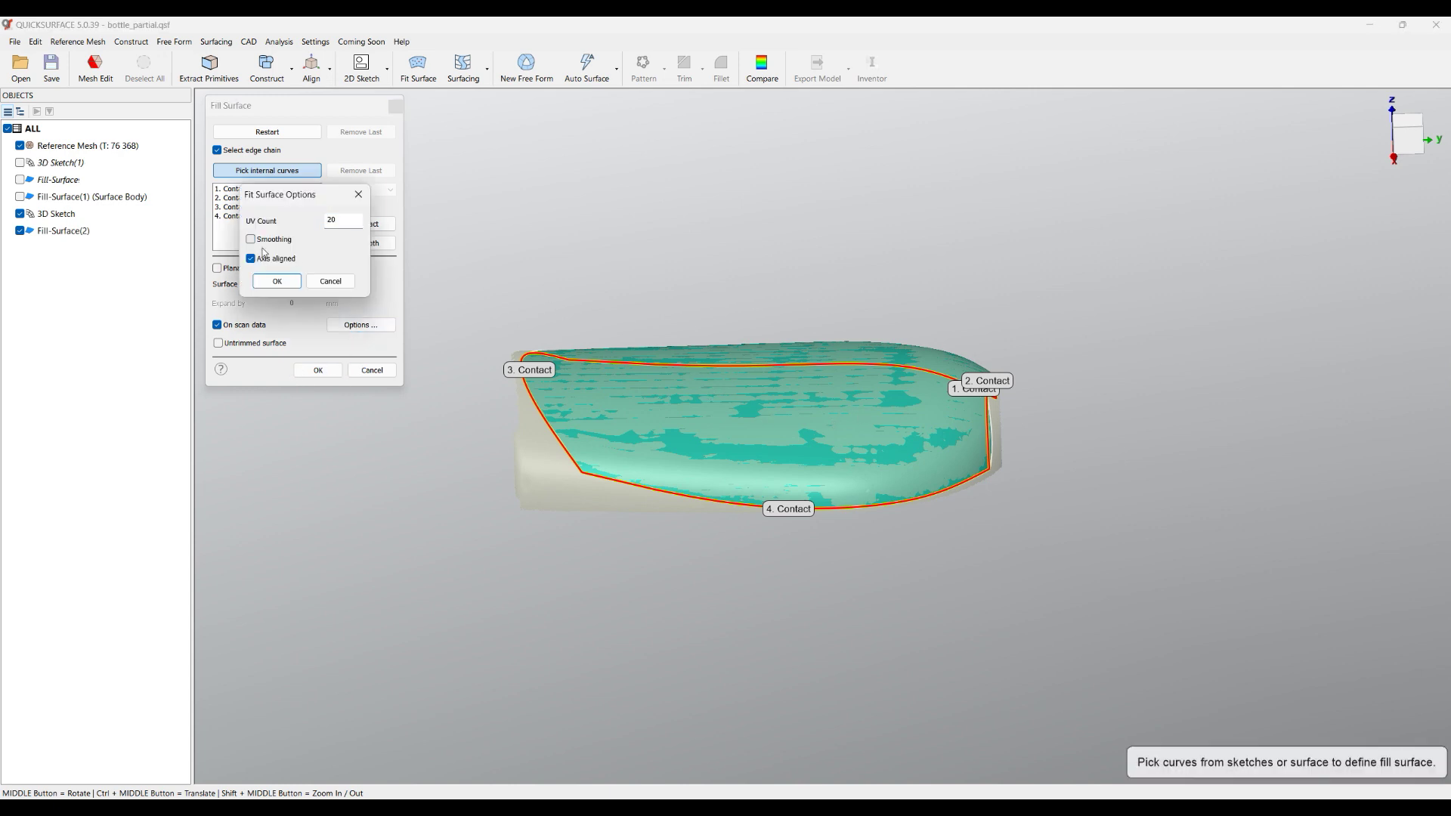
click(279, 285)
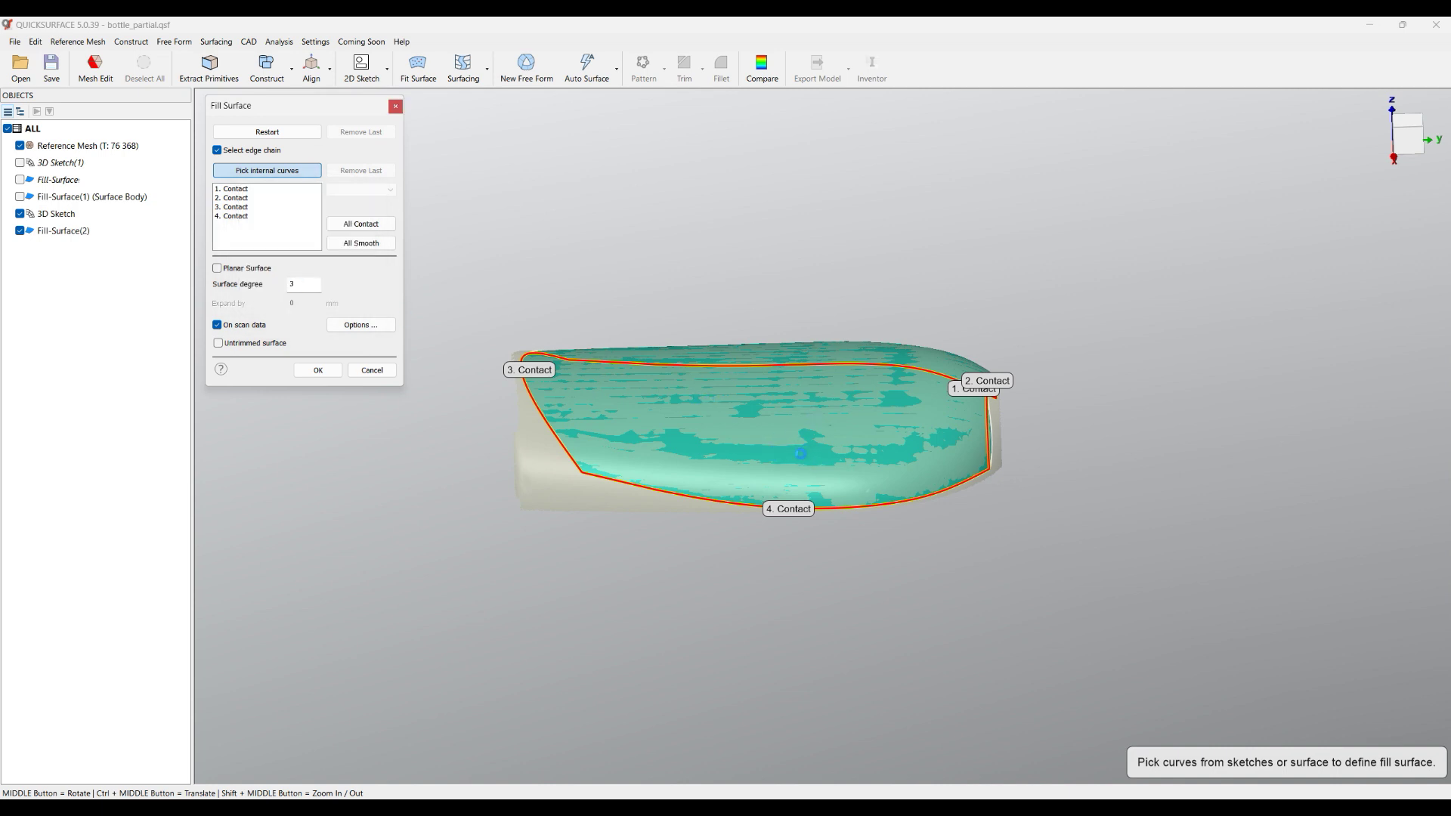
middle_drag(808, 438, 650, 423)
click(318, 370)
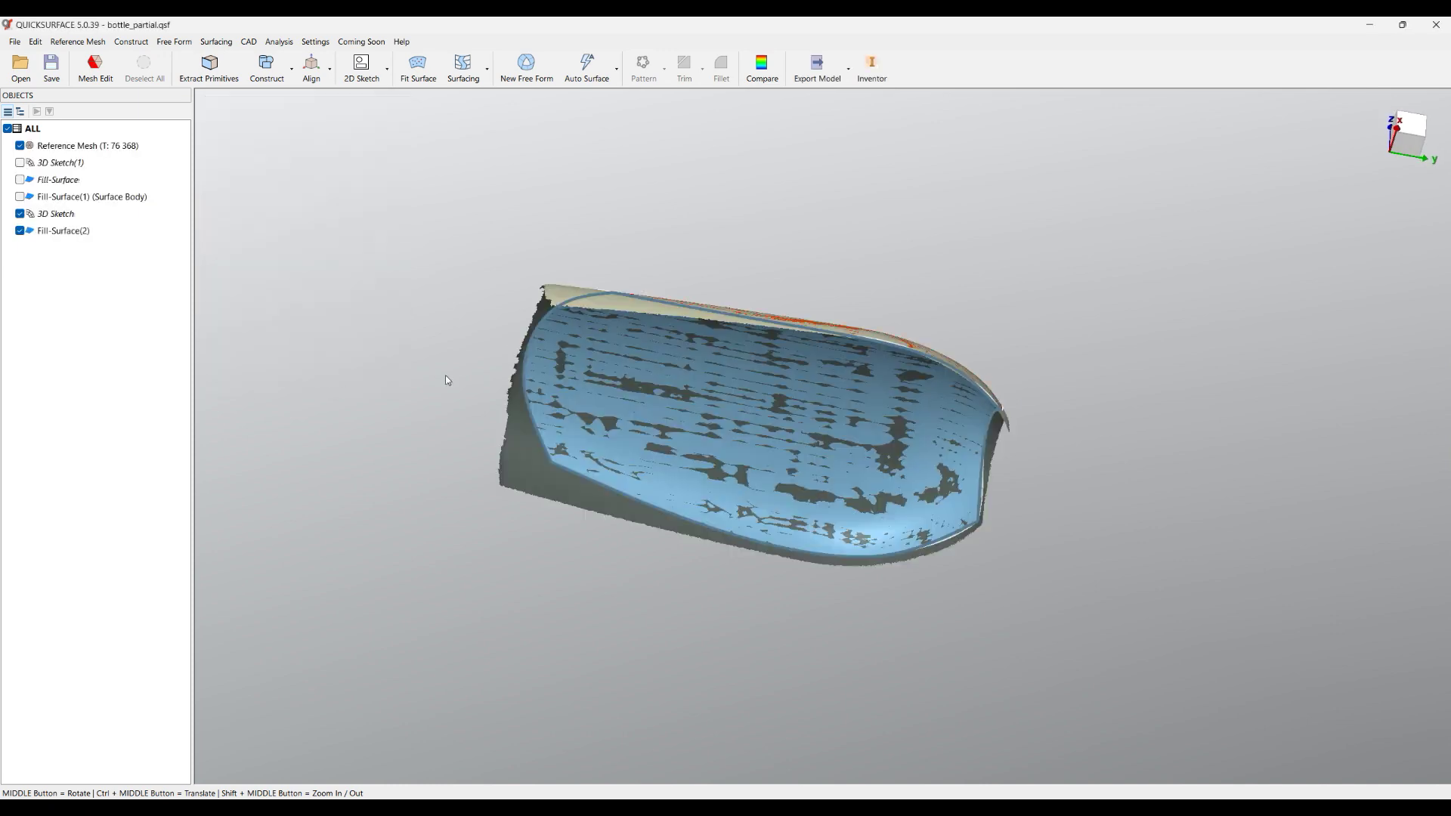
Check the refitted patch's smoothness with zebra stripes, then switch them off.
middle_drag(446, 374, 681, 287)
click(279, 41)
click(284, 119)
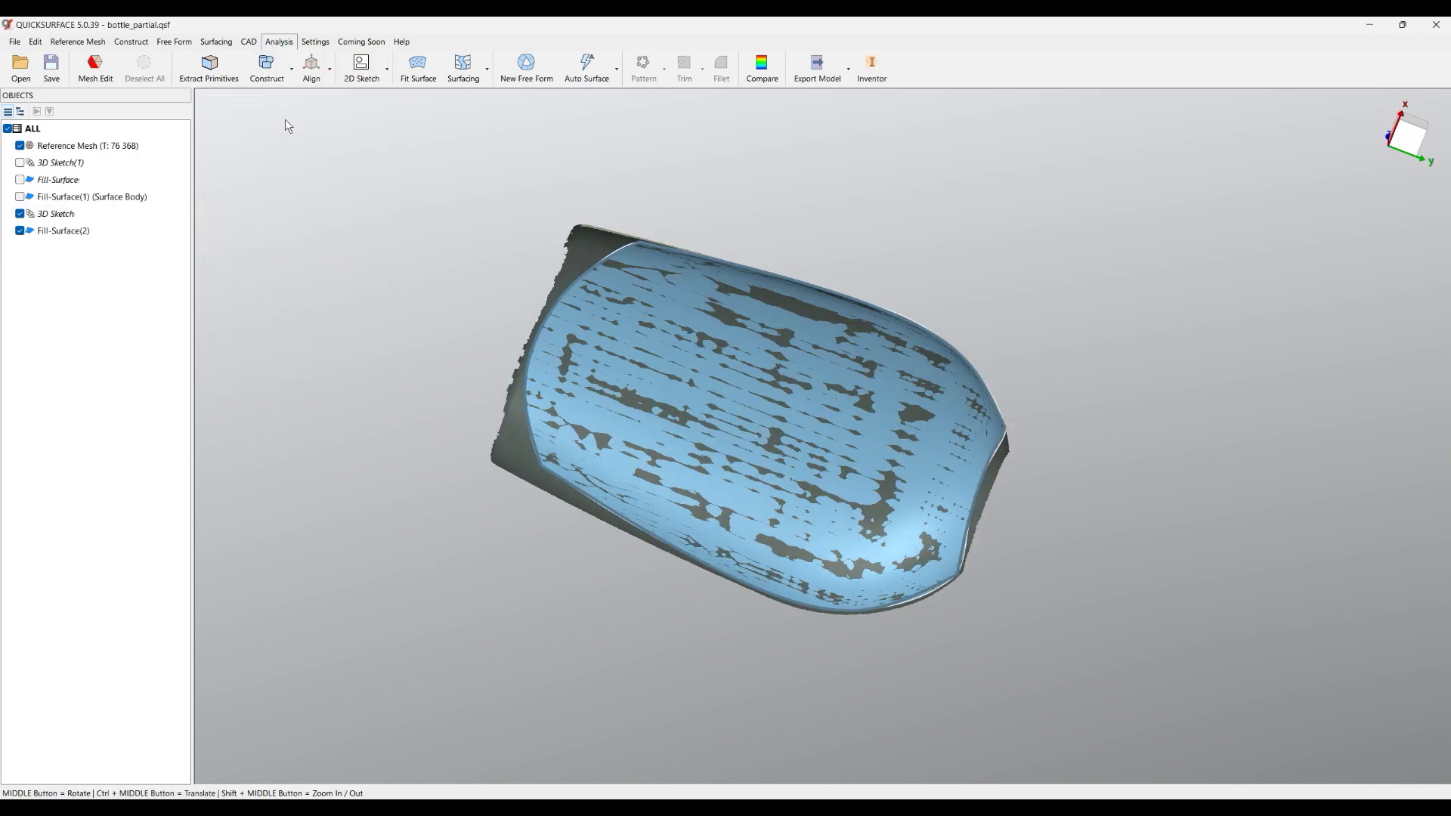
middle_drag(725, 429, 731, 546)
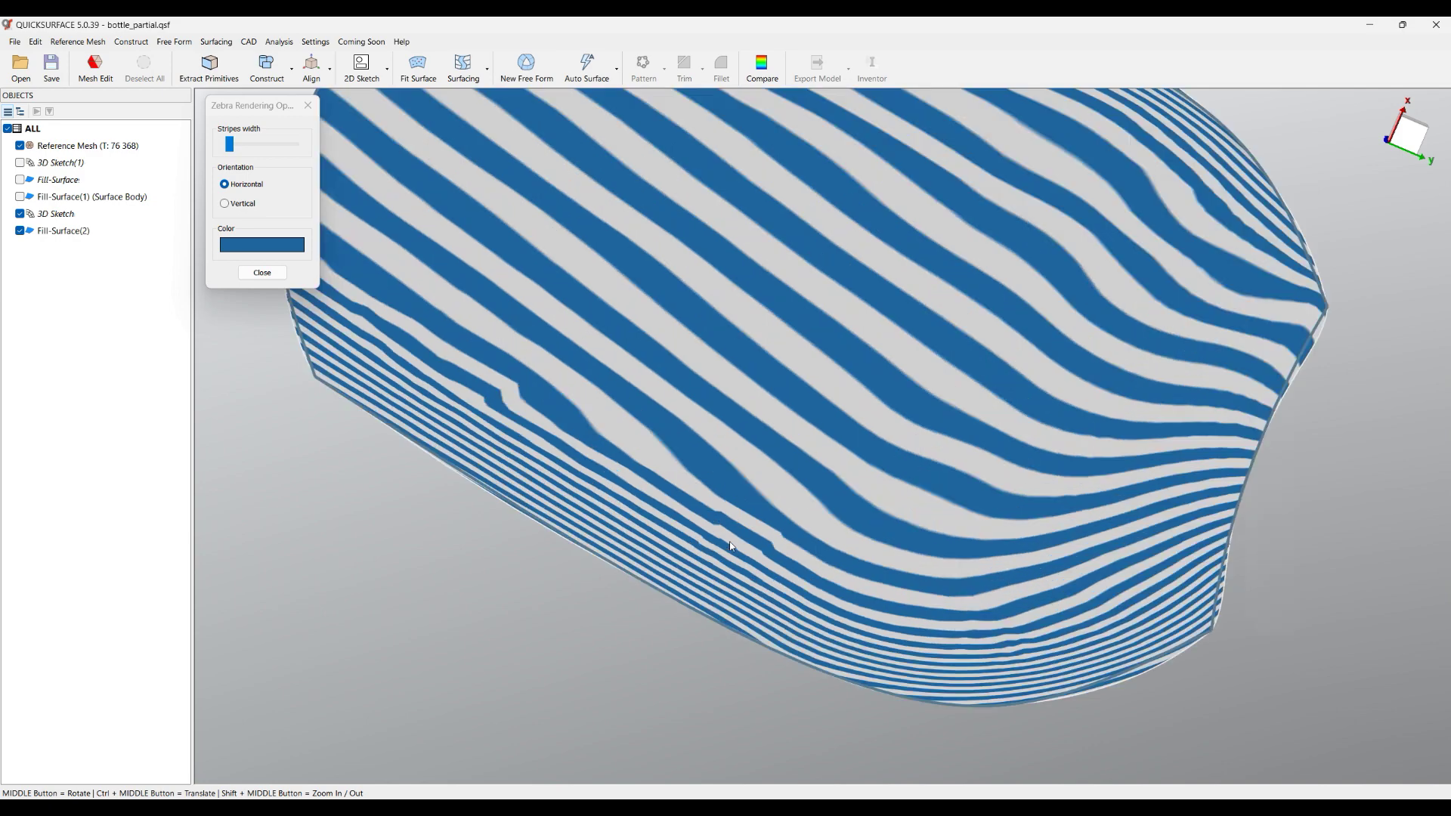
middle_drag(480, 399, 726, 683)
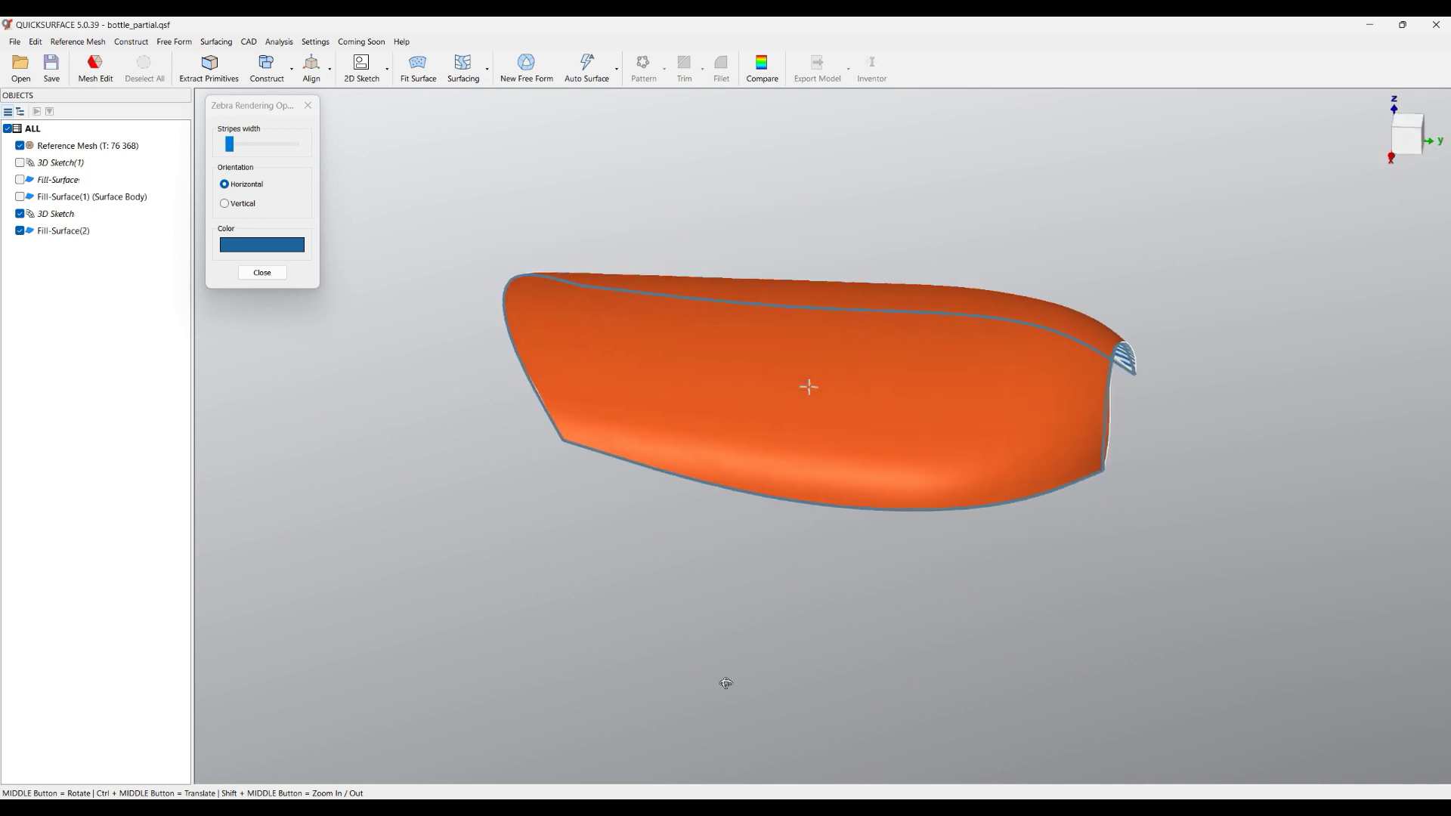
click(263, 273)
middle_drag(831, 453, 864, 496)
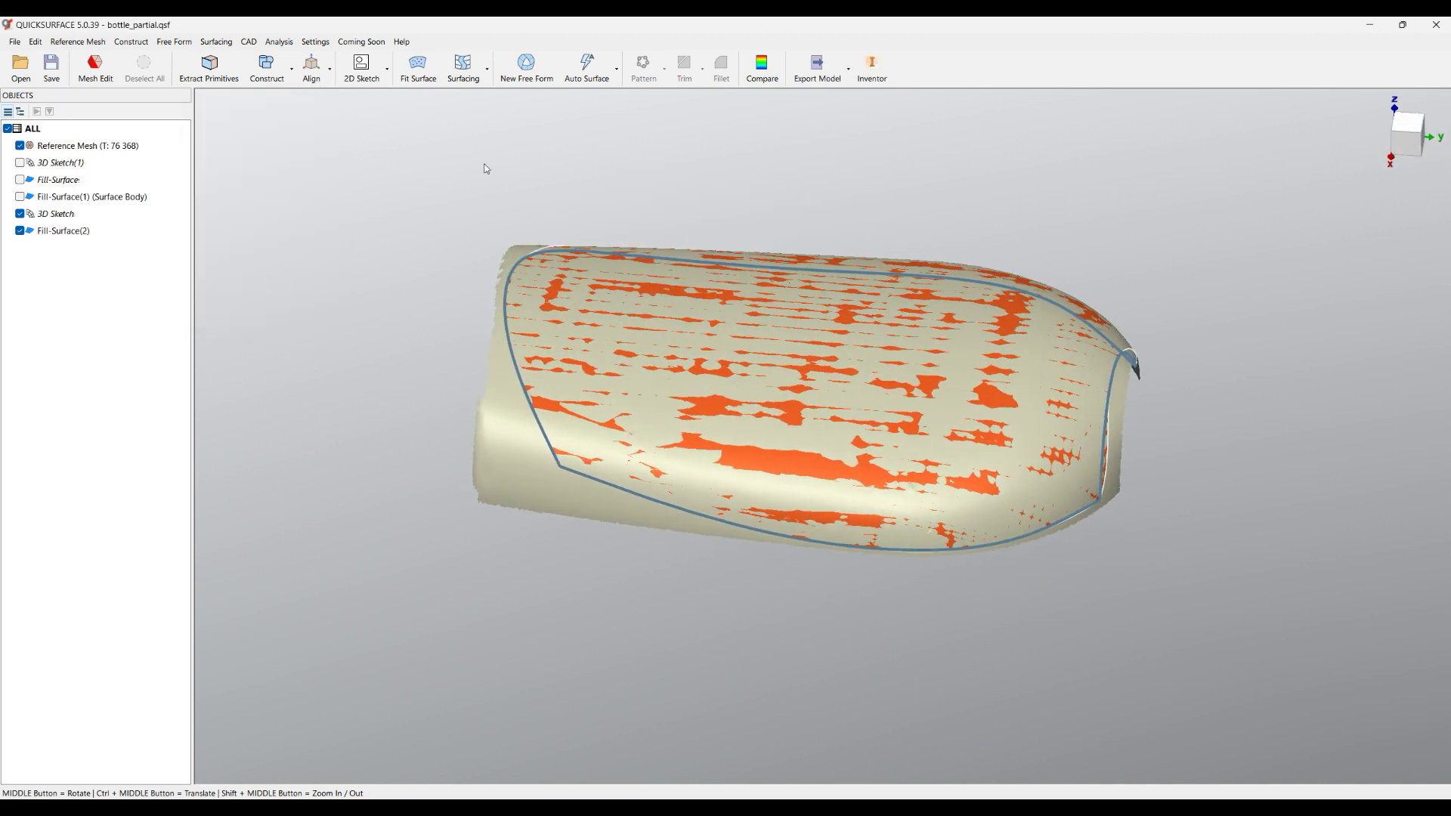
Edit the first 3D Sketch, moving its left boundary curve's control point inward, and rebuild the patch.
click(487, 69)
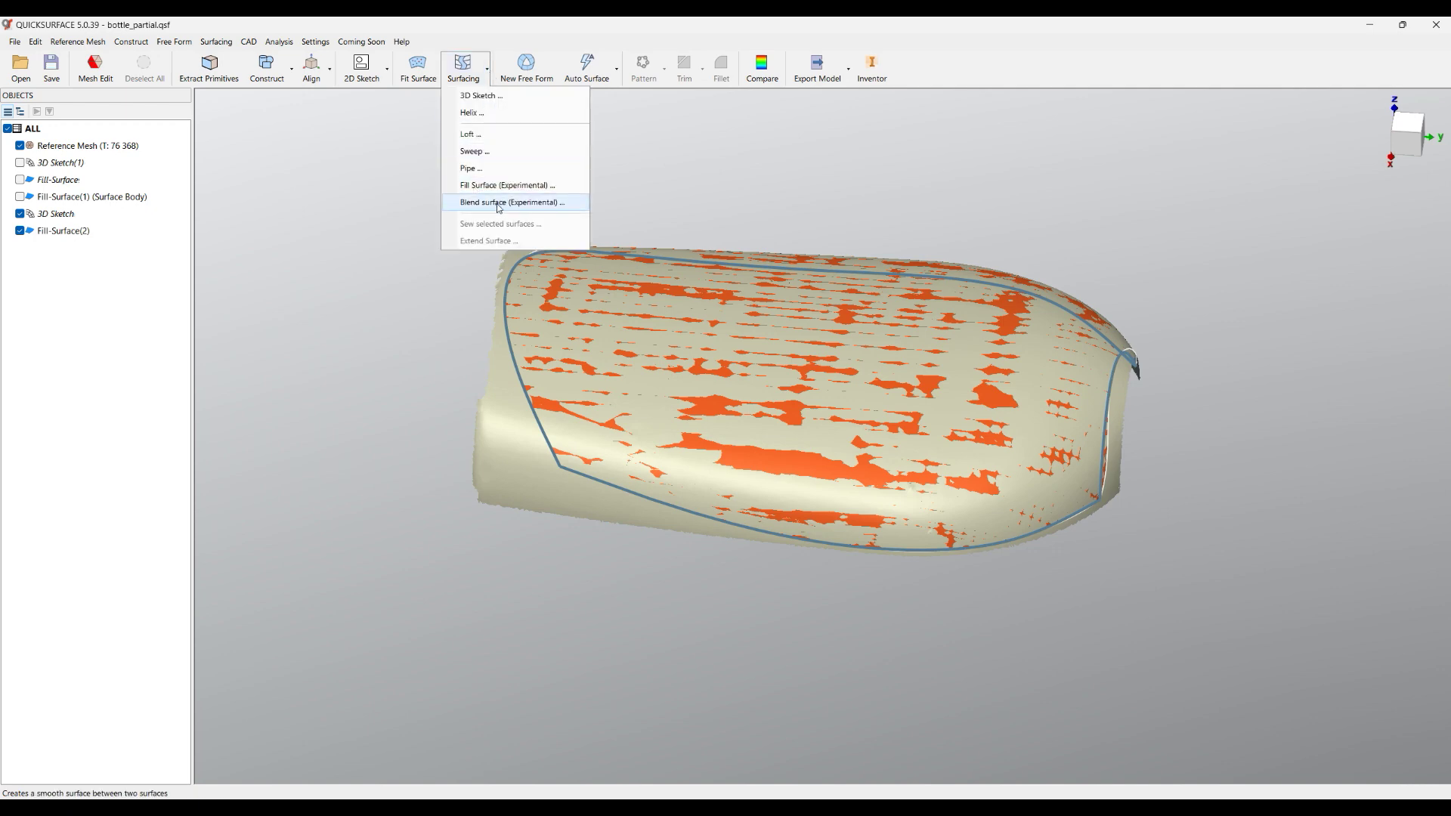
click(378, 238)
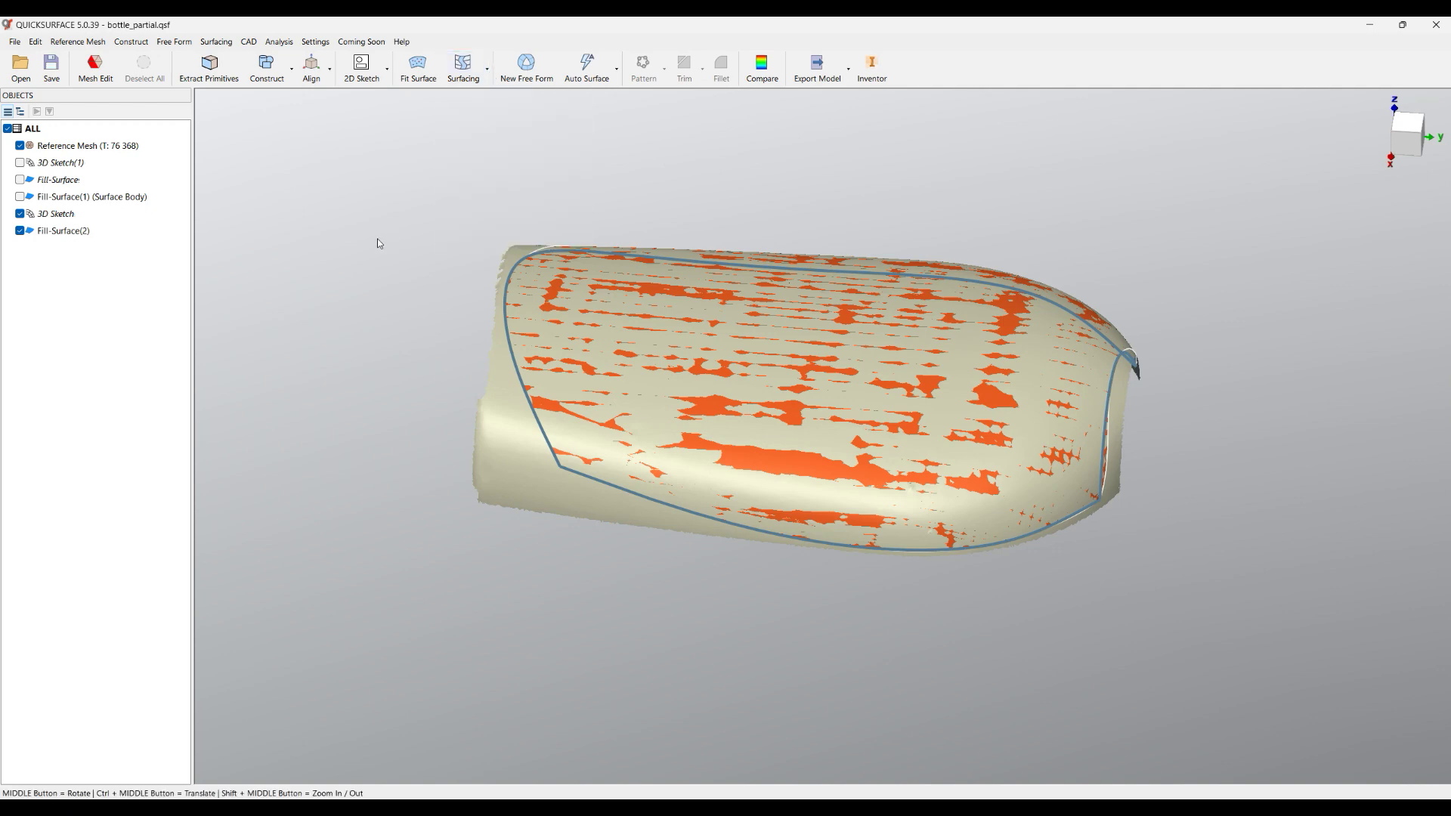
middle_drag(857, 349, 702, 499)
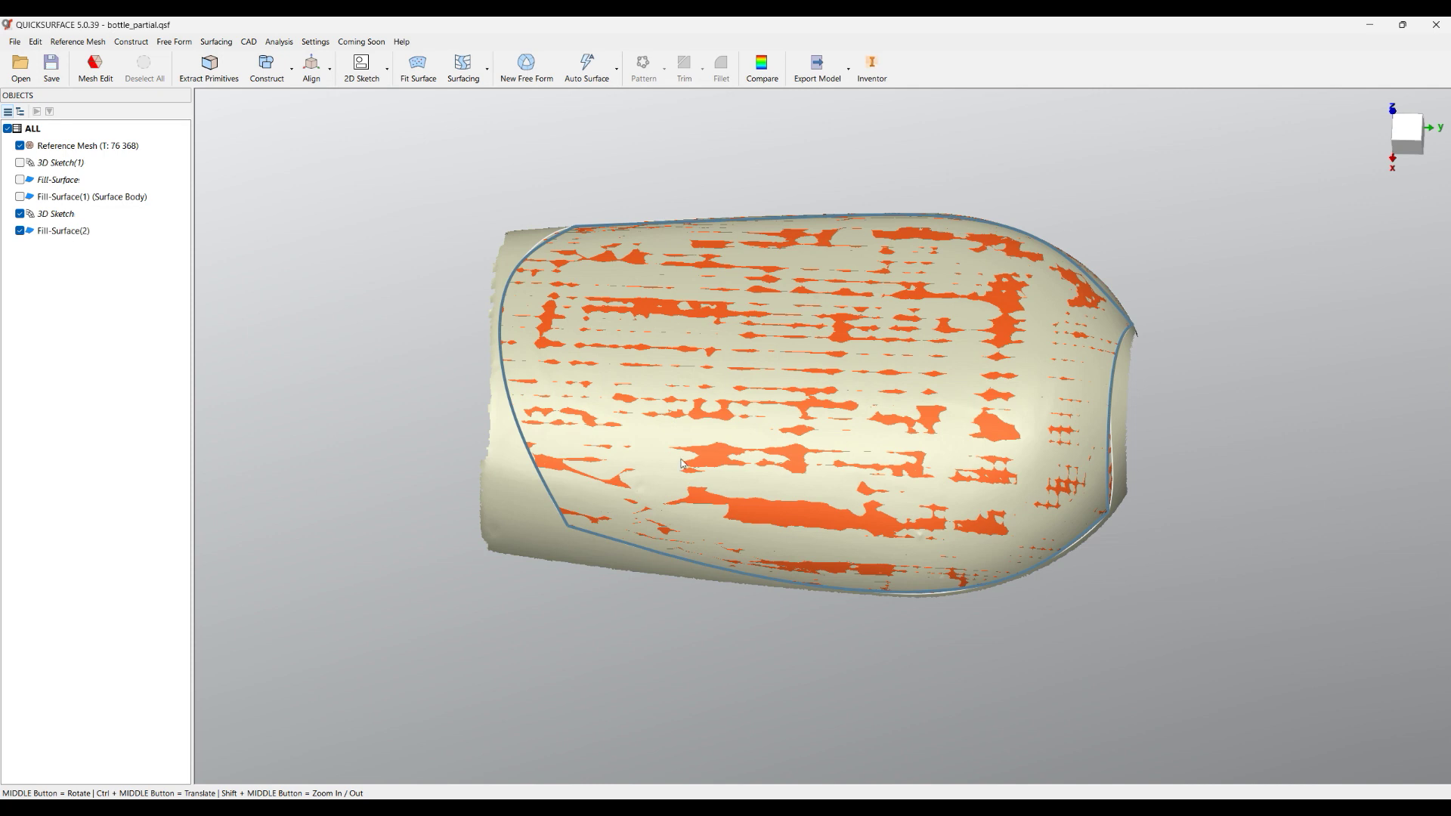
double_click(54, 216)
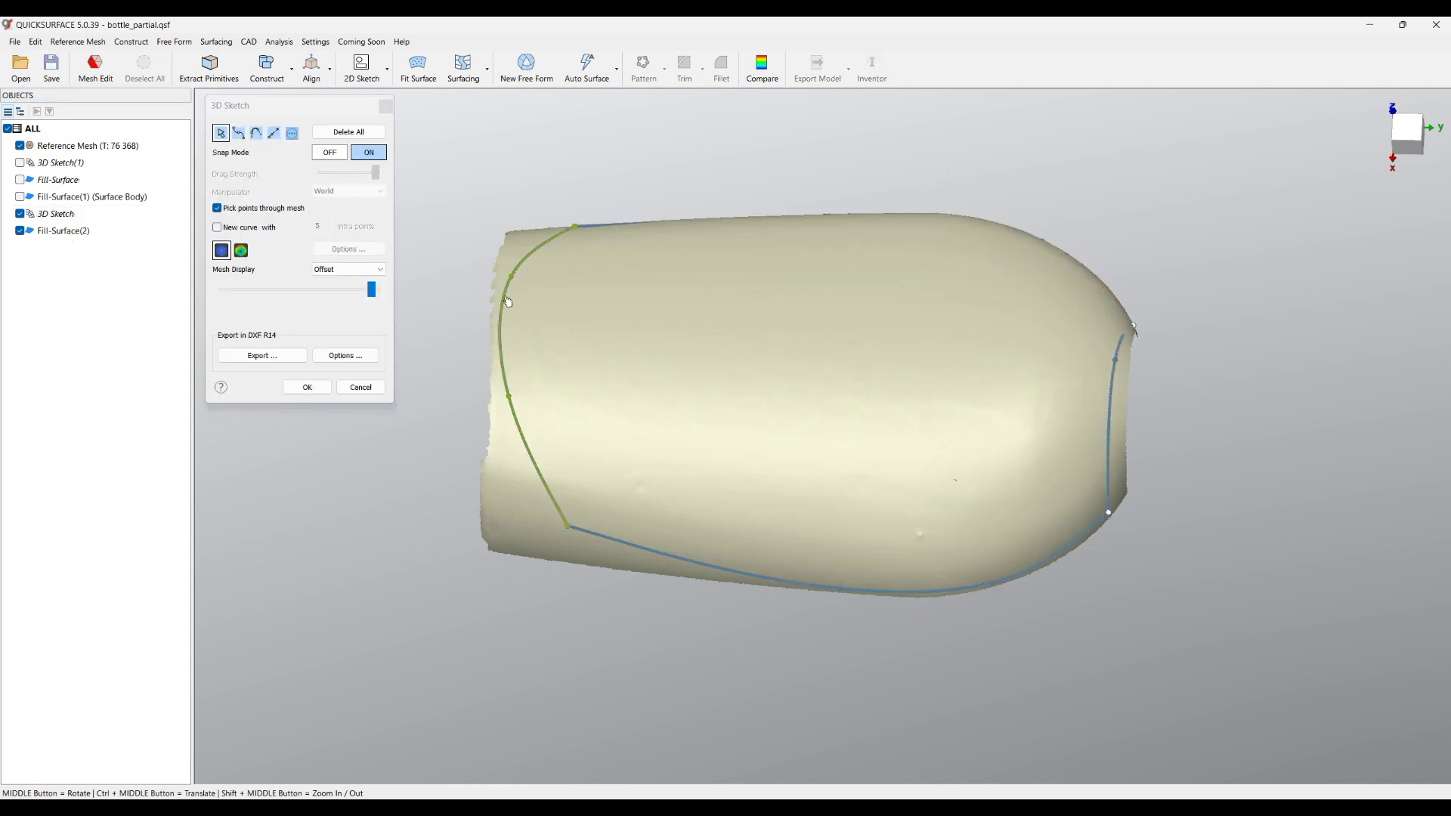
drag(511, 281, 614, 286)
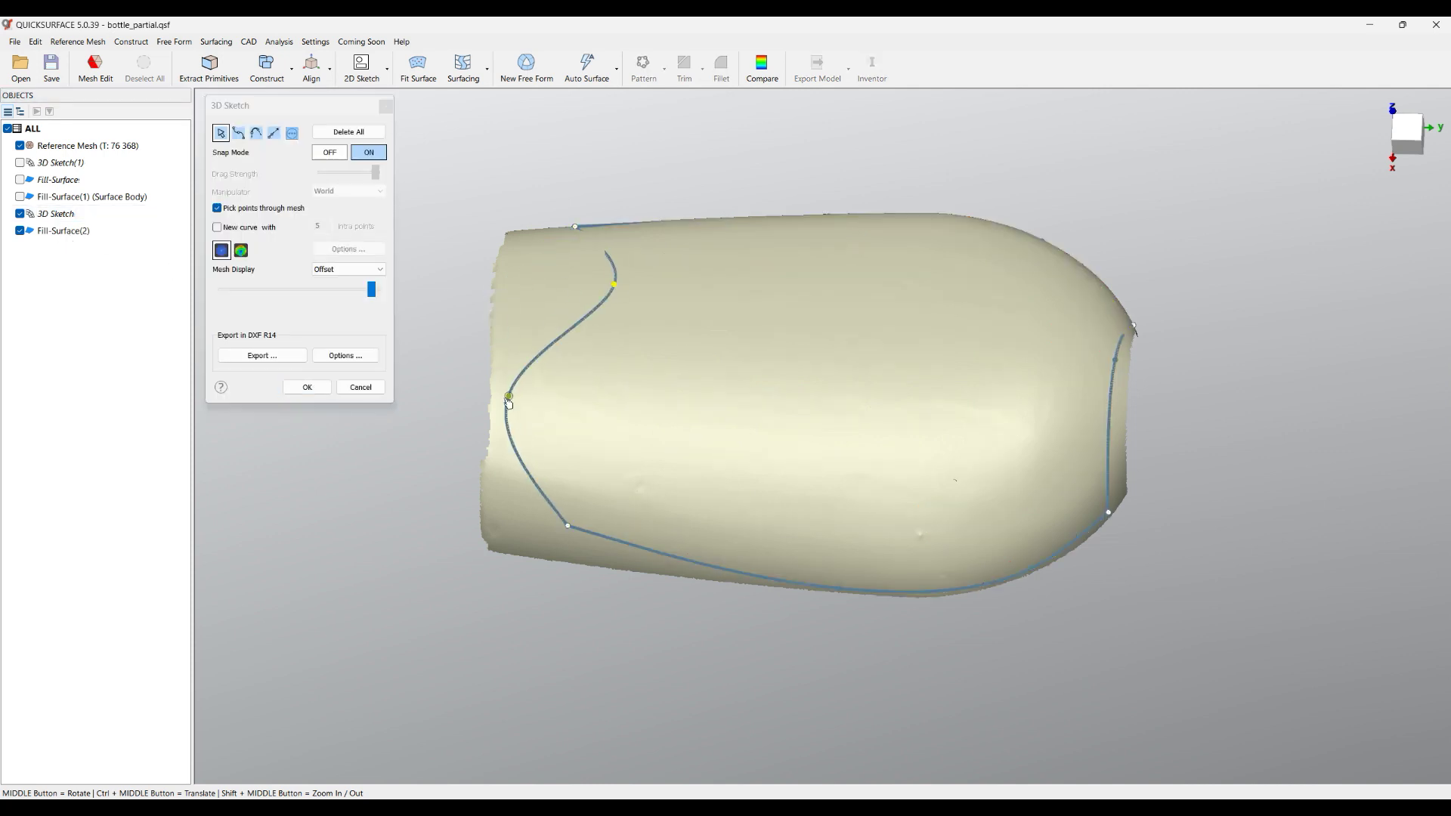
drag(508, 397, 606, 412)
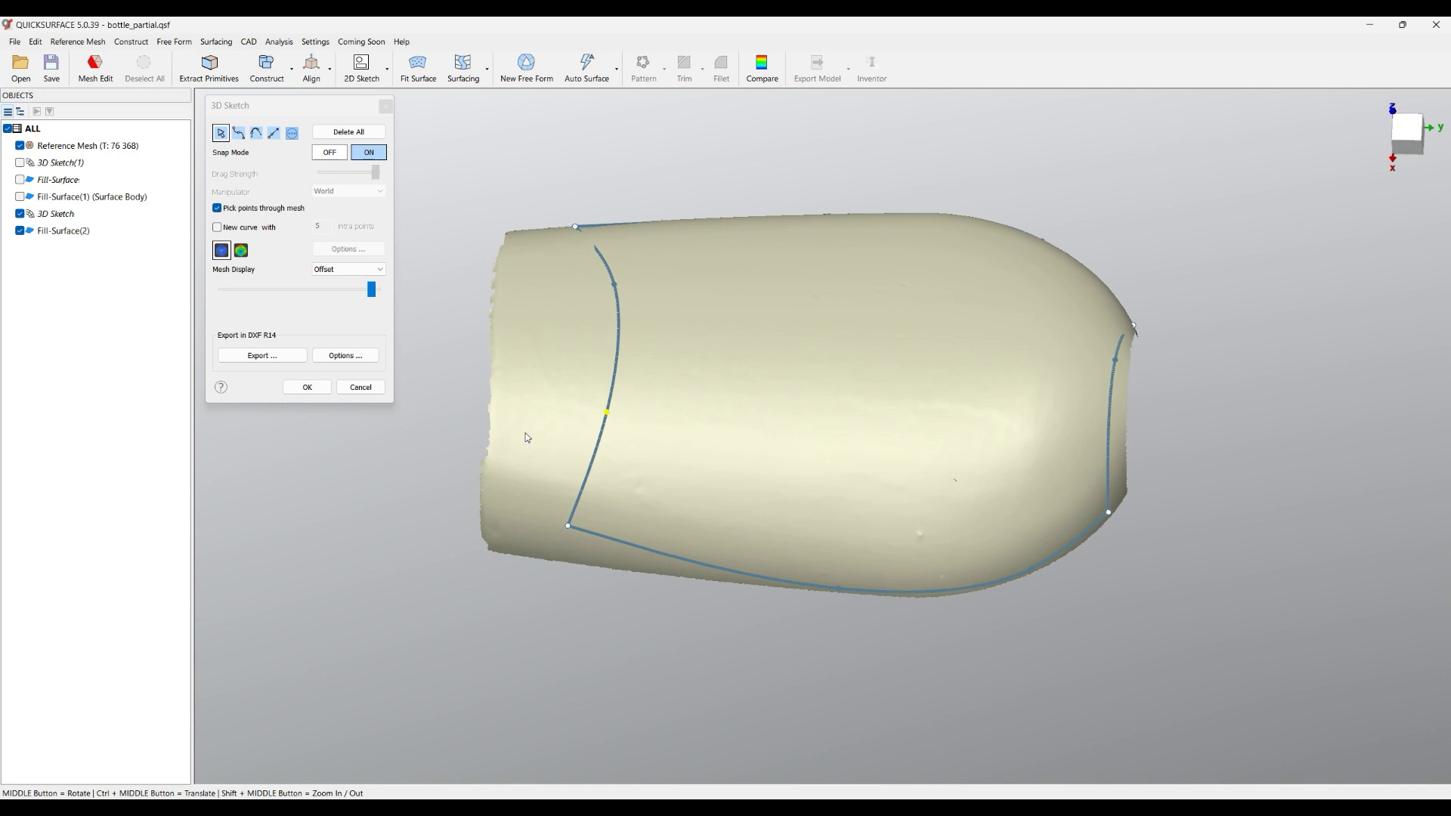
click(306, 387)
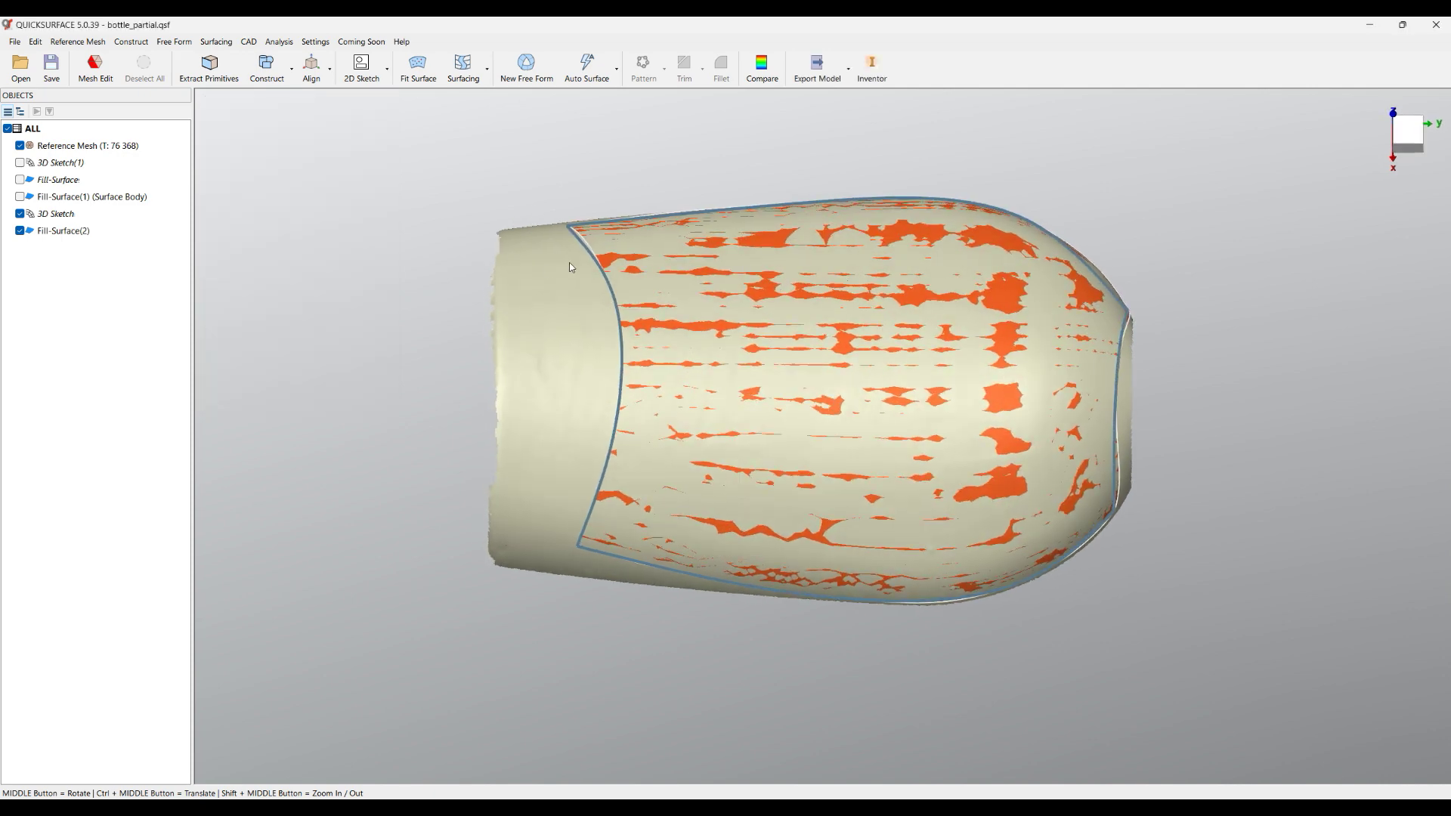
Orbit and zoom the view to the bottle's lower end.
middle_drag(847, 617, 849, 664)
scroll(910, 644, down, 2)
scroll(751, 451, up, 4)
middle_drag(751, 450, 604, 514)
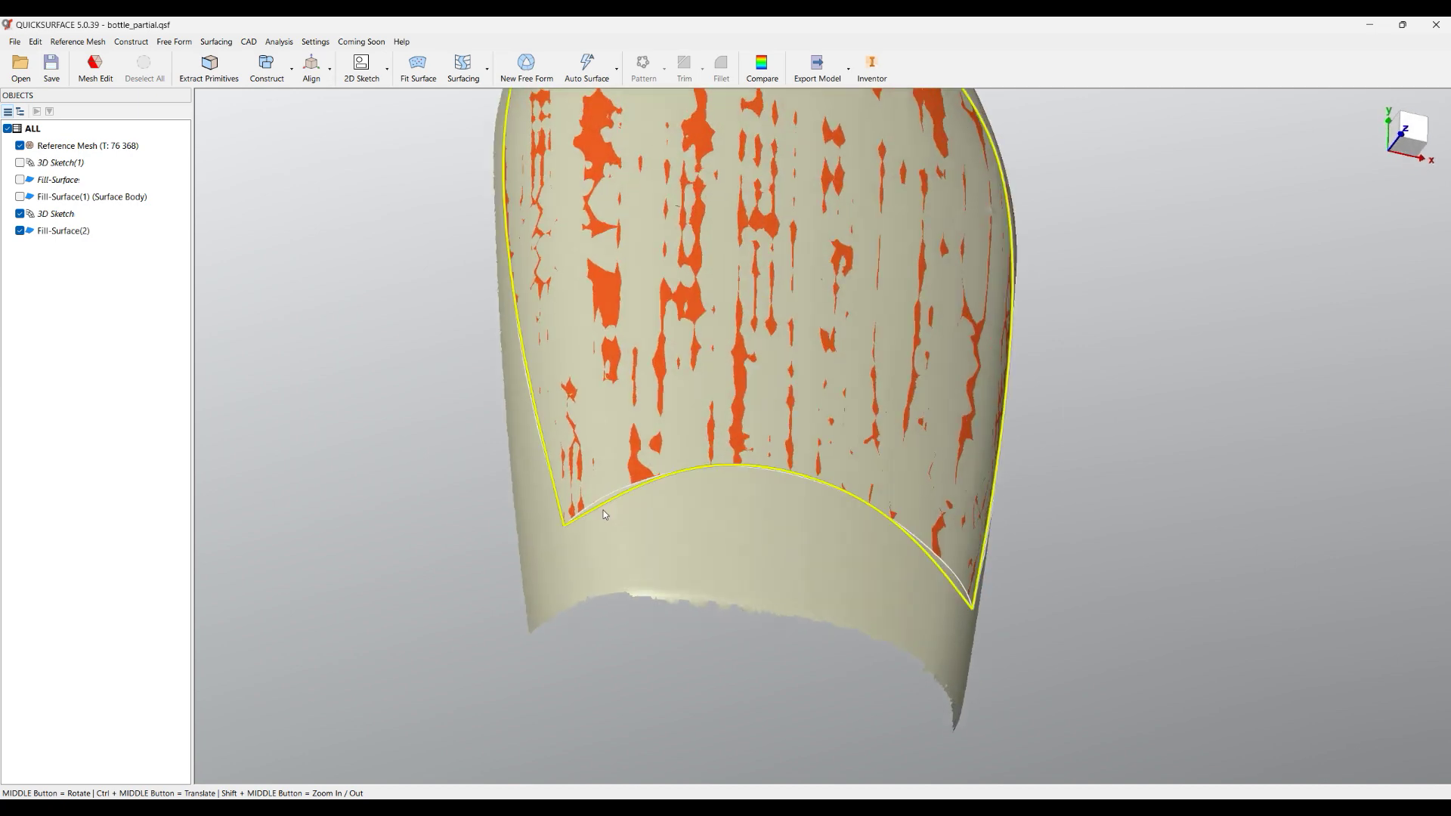
scroll(763, 616, up, 2)
Start a new 3D sketch and place the strip's upper-edge points down to its lower right corner.
click(463, 68)
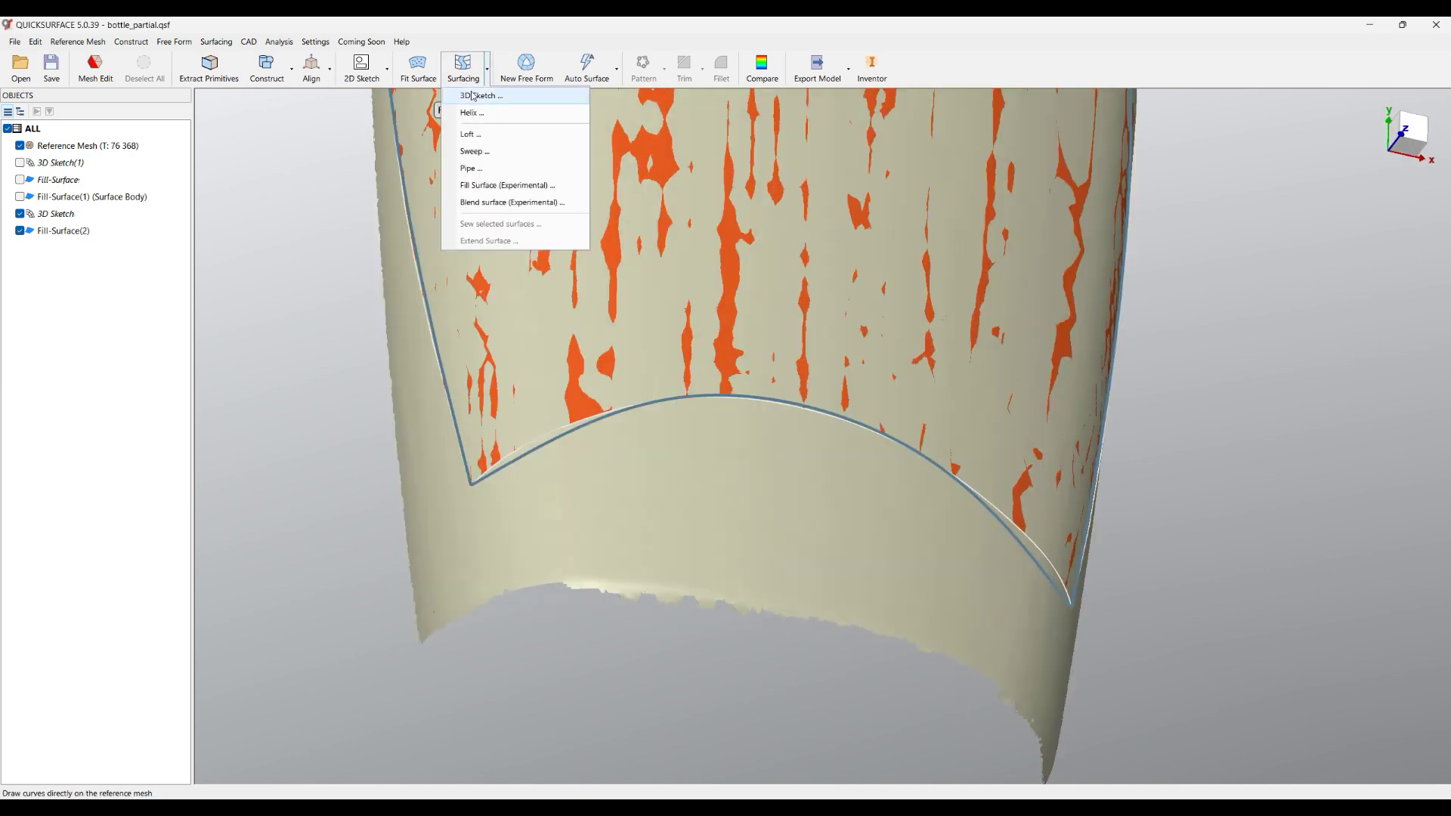
click(473, 98)
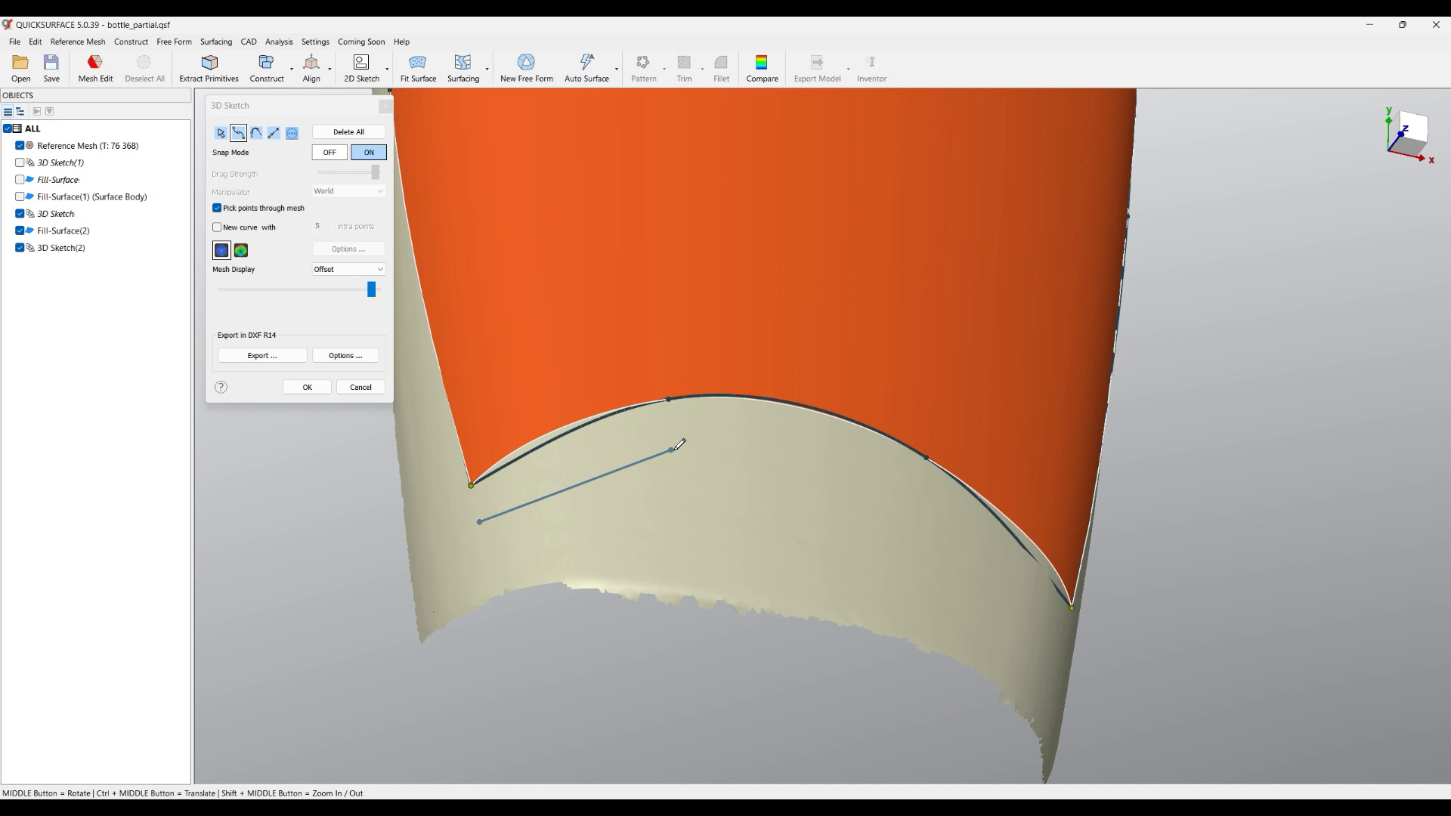
click(676, 451)
click(919, 512)
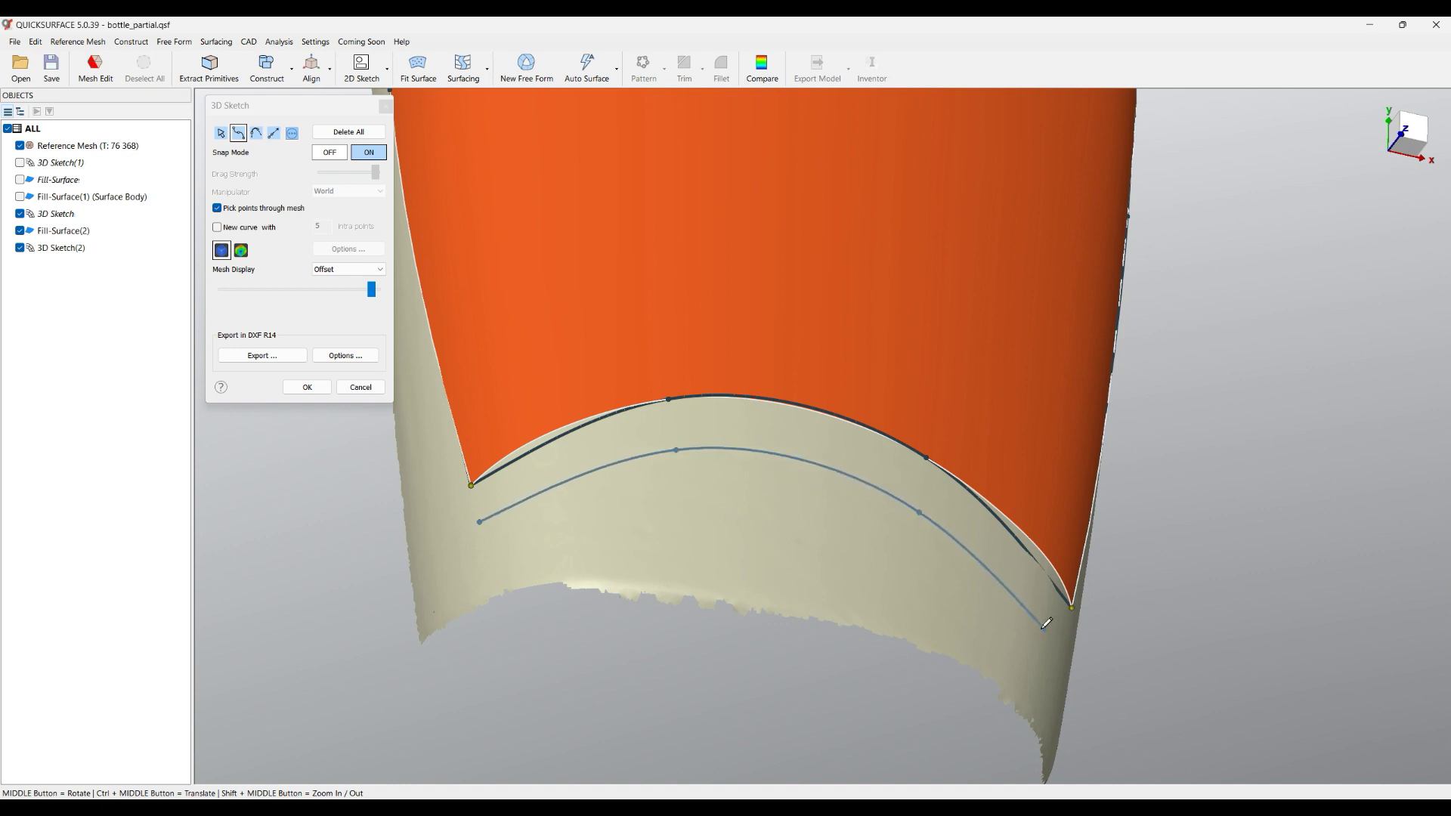
middle_drag(1047, 623, 944, 604)
click(944, 605)
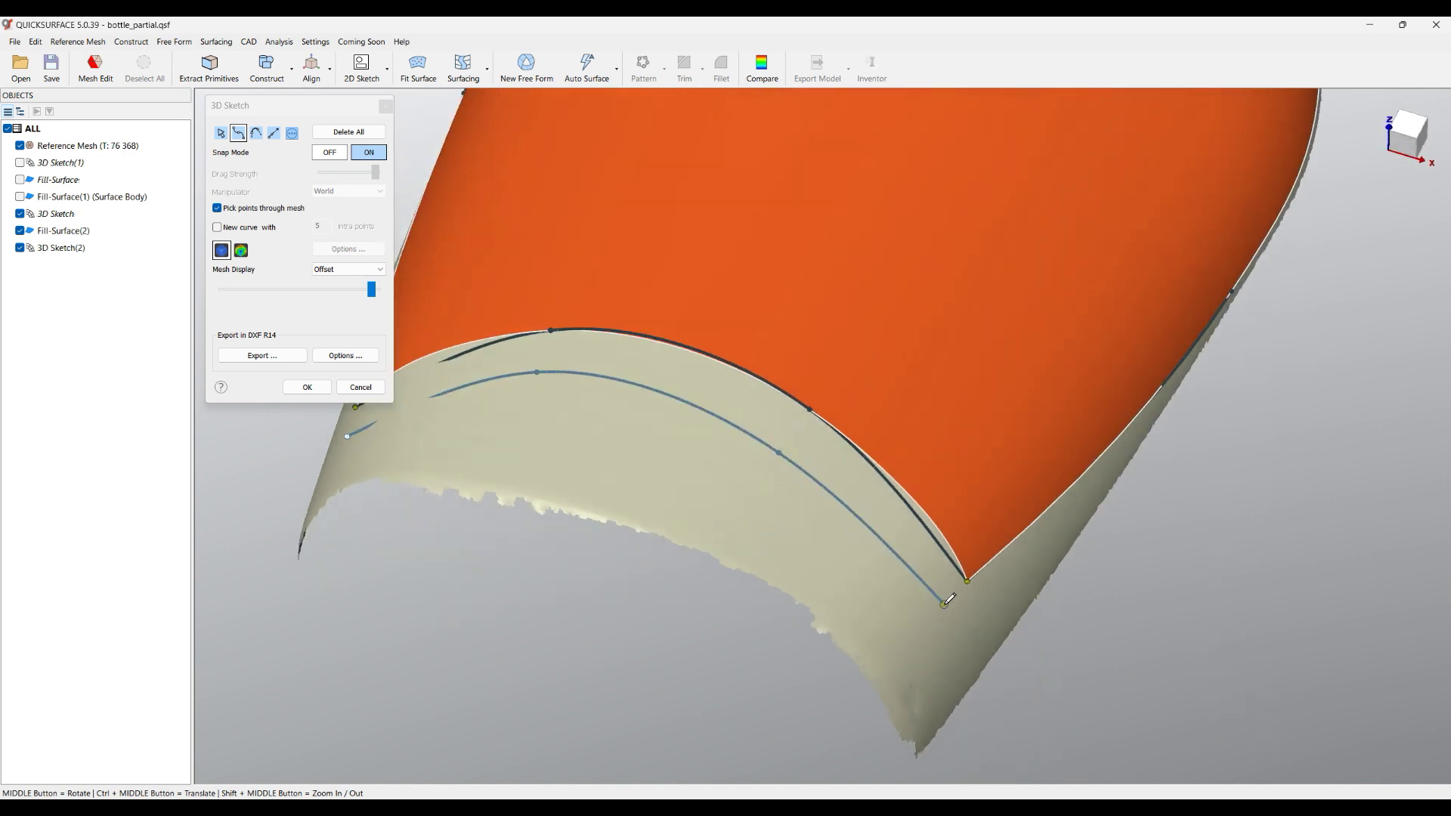
click(897, 668)
Trace the strip's lower edge, close the loop at its left end, and keep 3D Sketch(2).
click(676, 533)
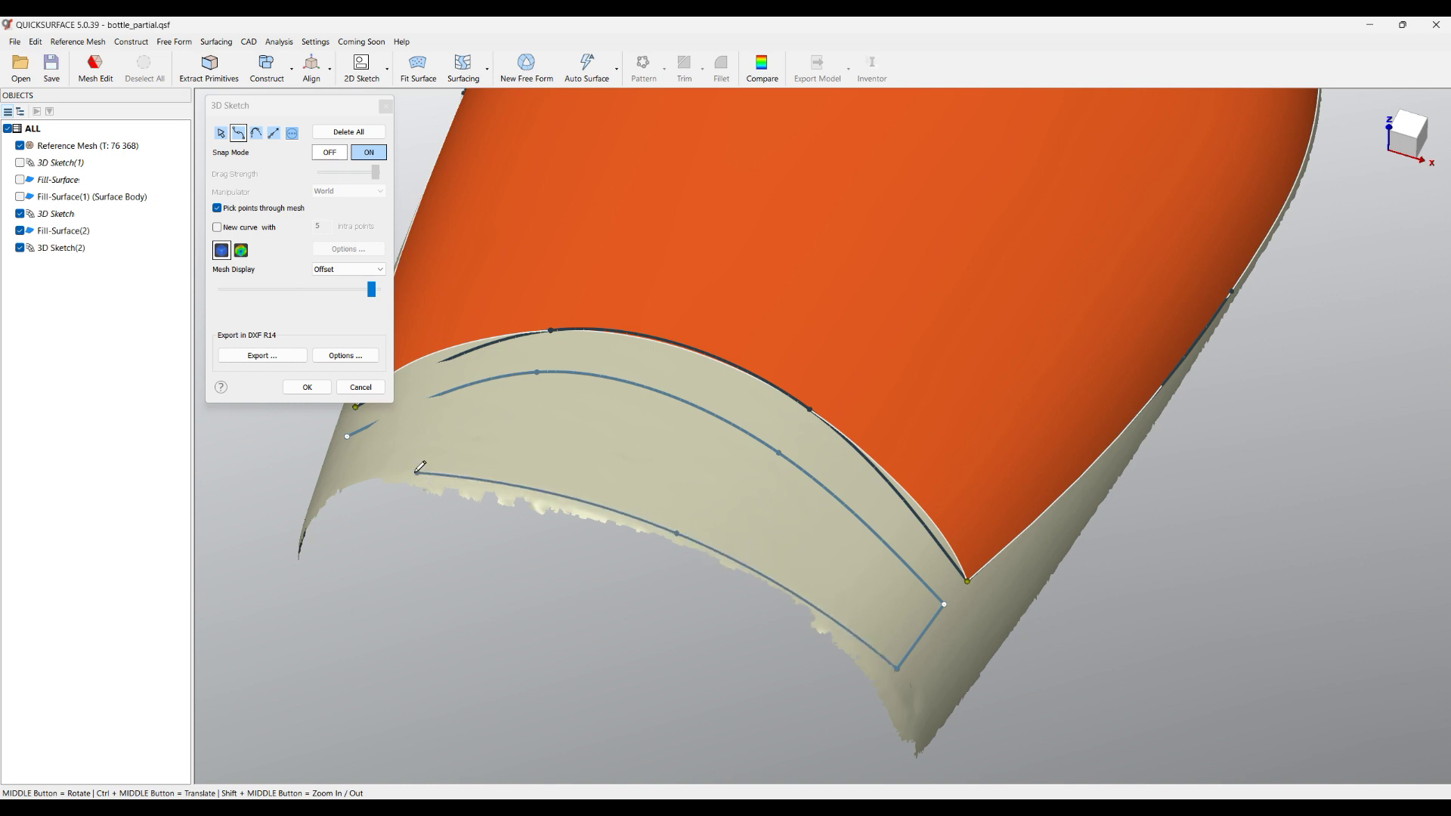
click(414, 472)
middle_drag(475, 418, 745, 438)
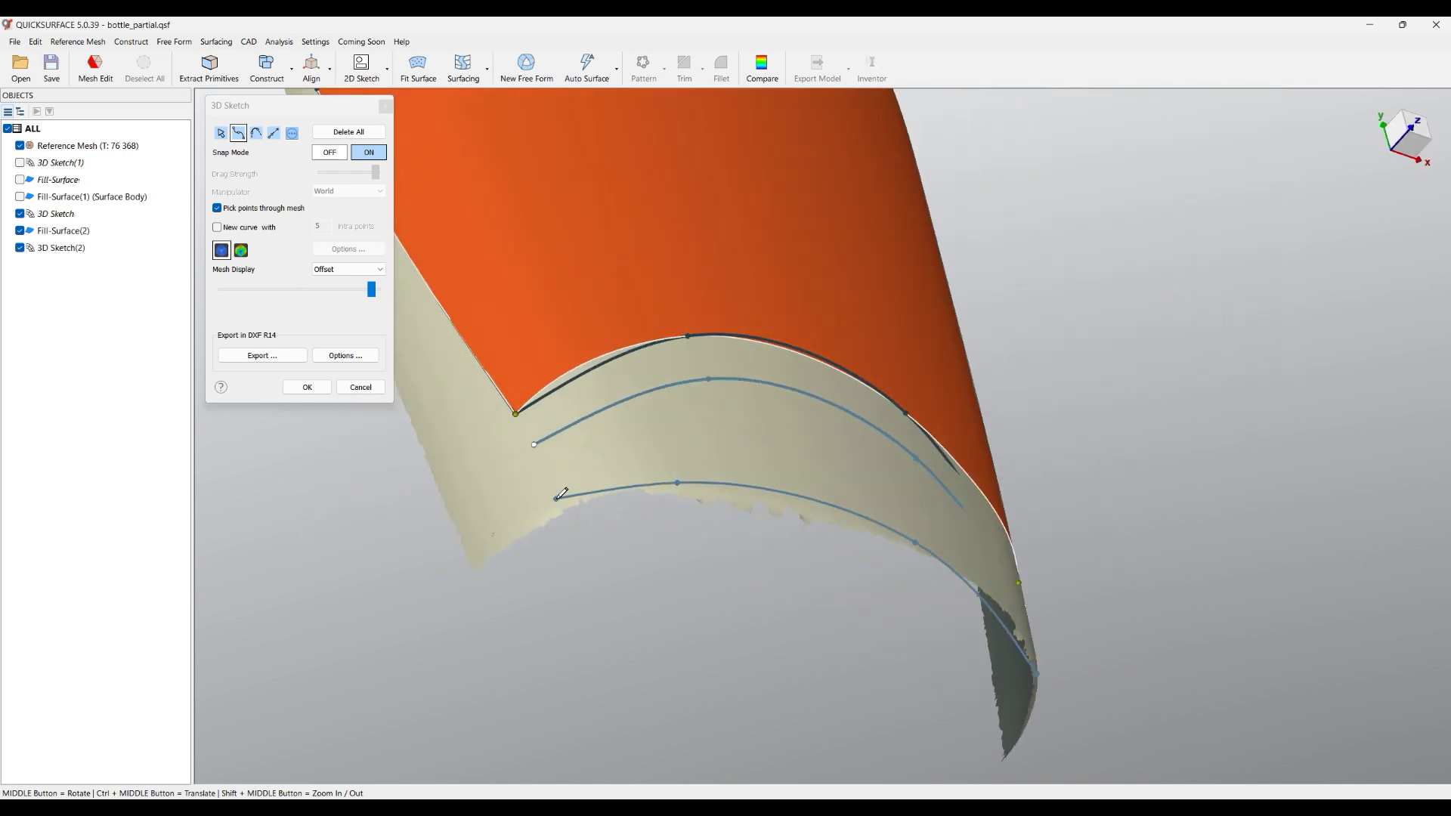
click(534, 444)
middle_drag(805, 402, 630, 427)
click(307, 386)
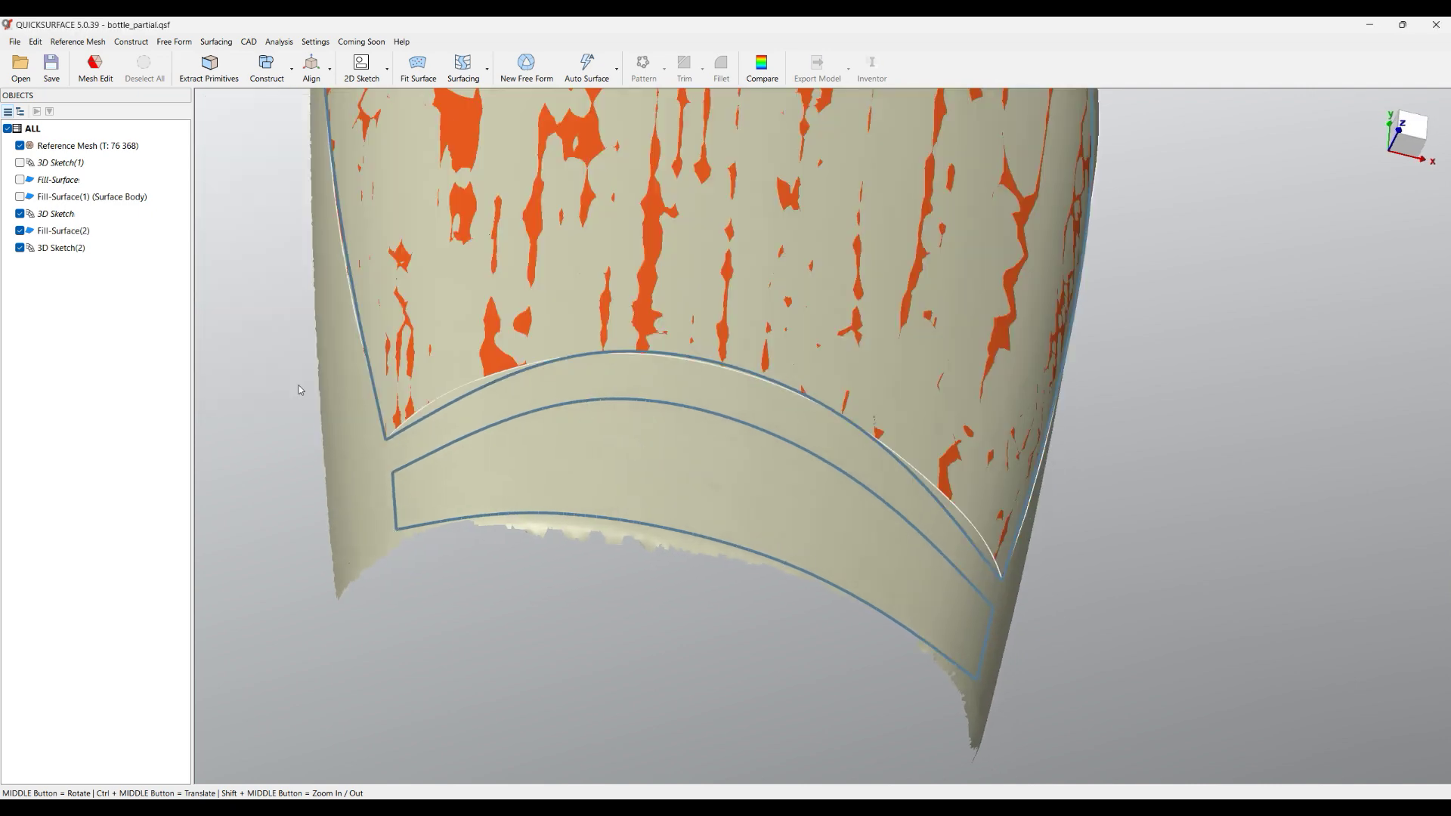
click(483, 72)
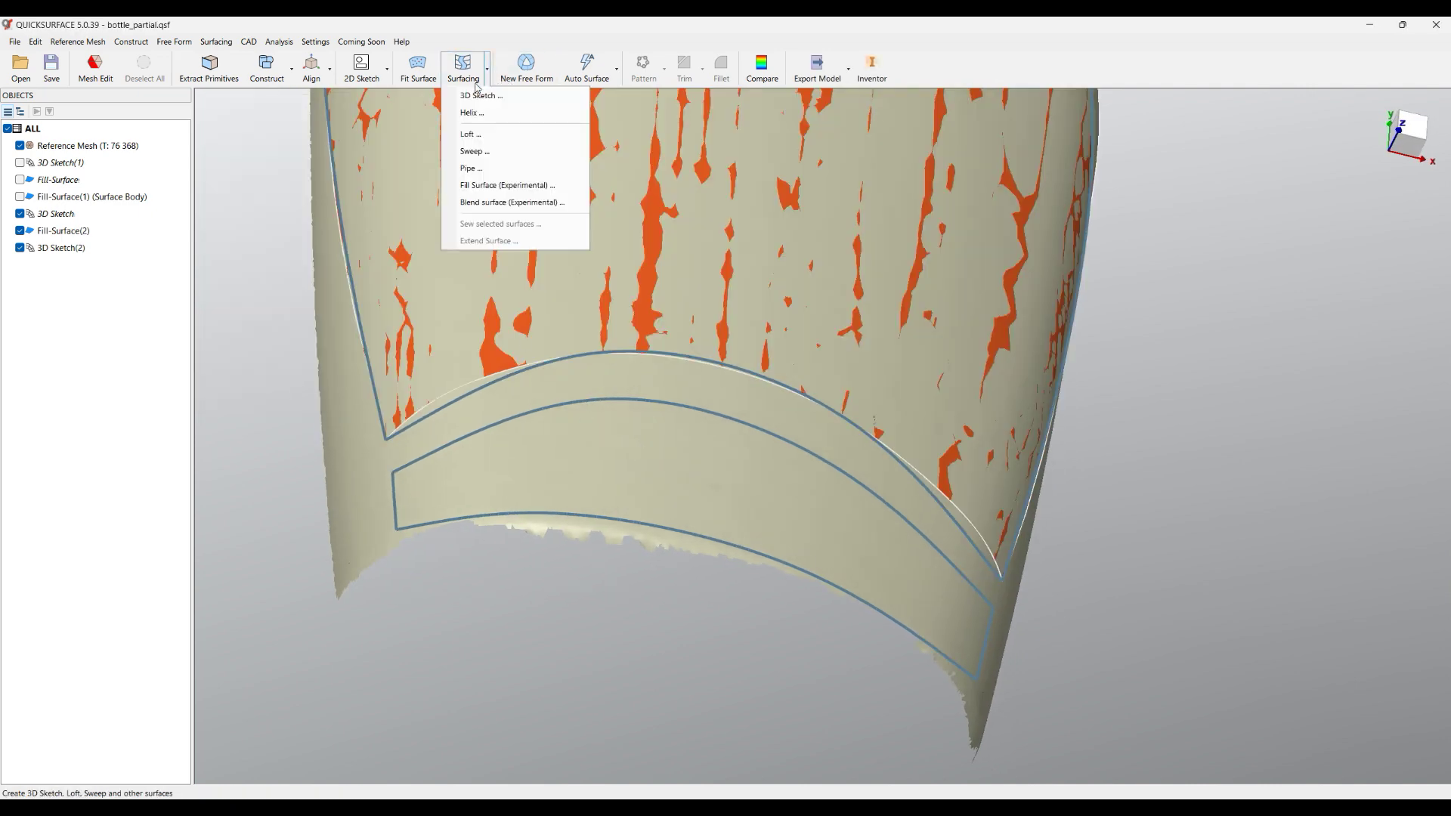
click(480, 180)
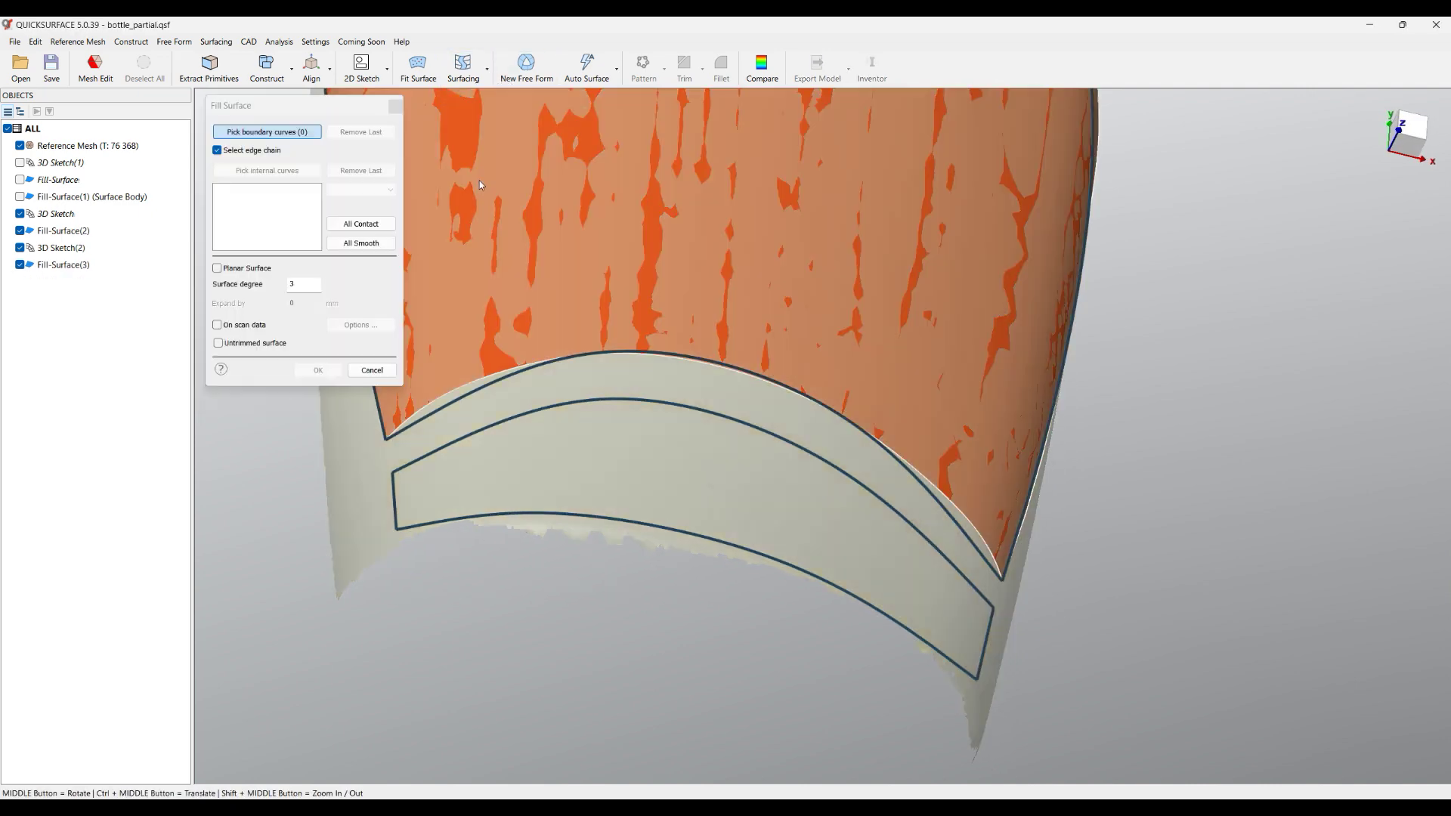
Fill the strip outline with an On scan data fill surface, then hide both 3D sketches.
click(666, 408)
middle_drag(747, 455, 475, 351)
click(218, 325)
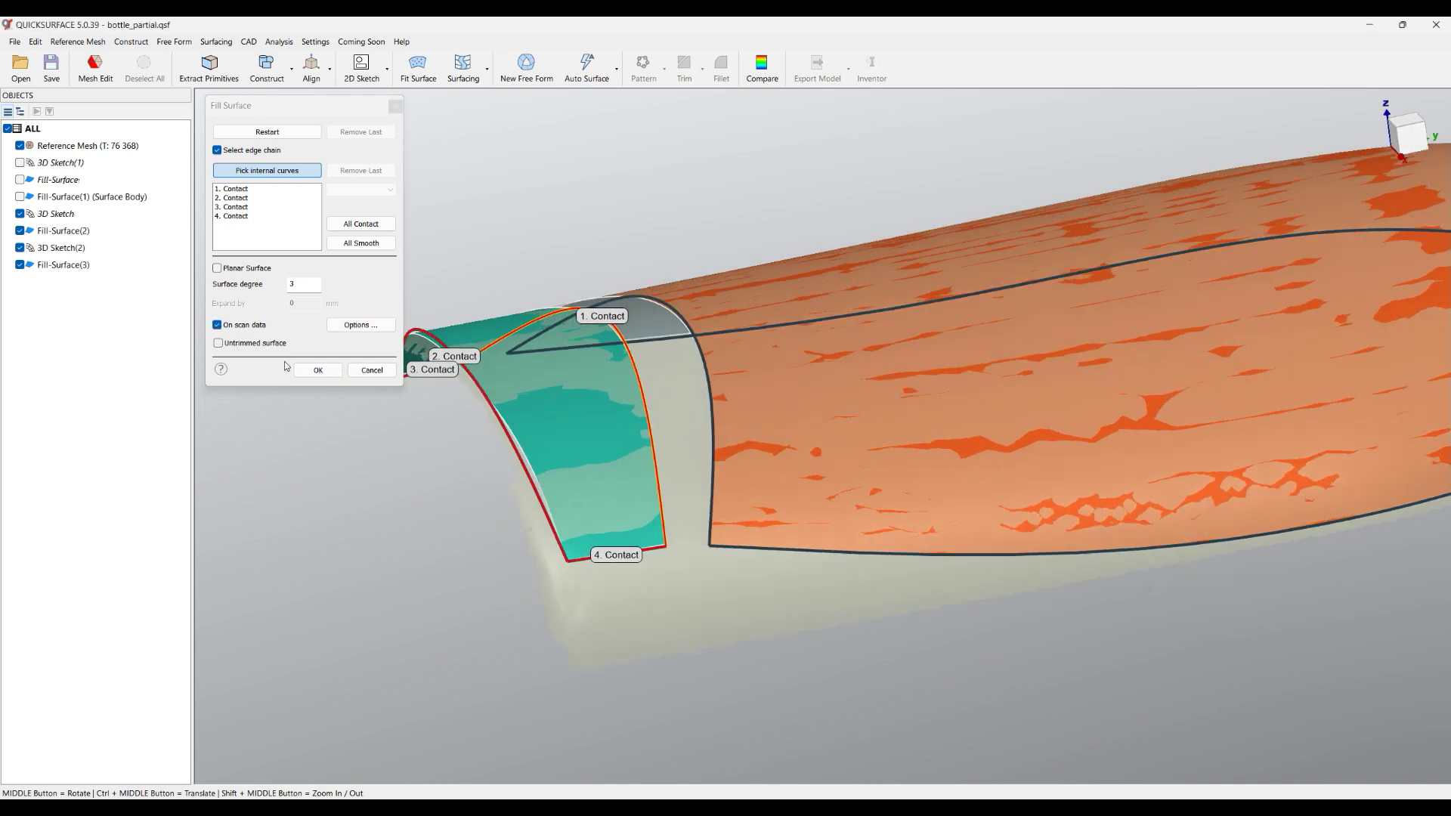
click(319, 370)
middle_drag(382, 465, 412, 461)
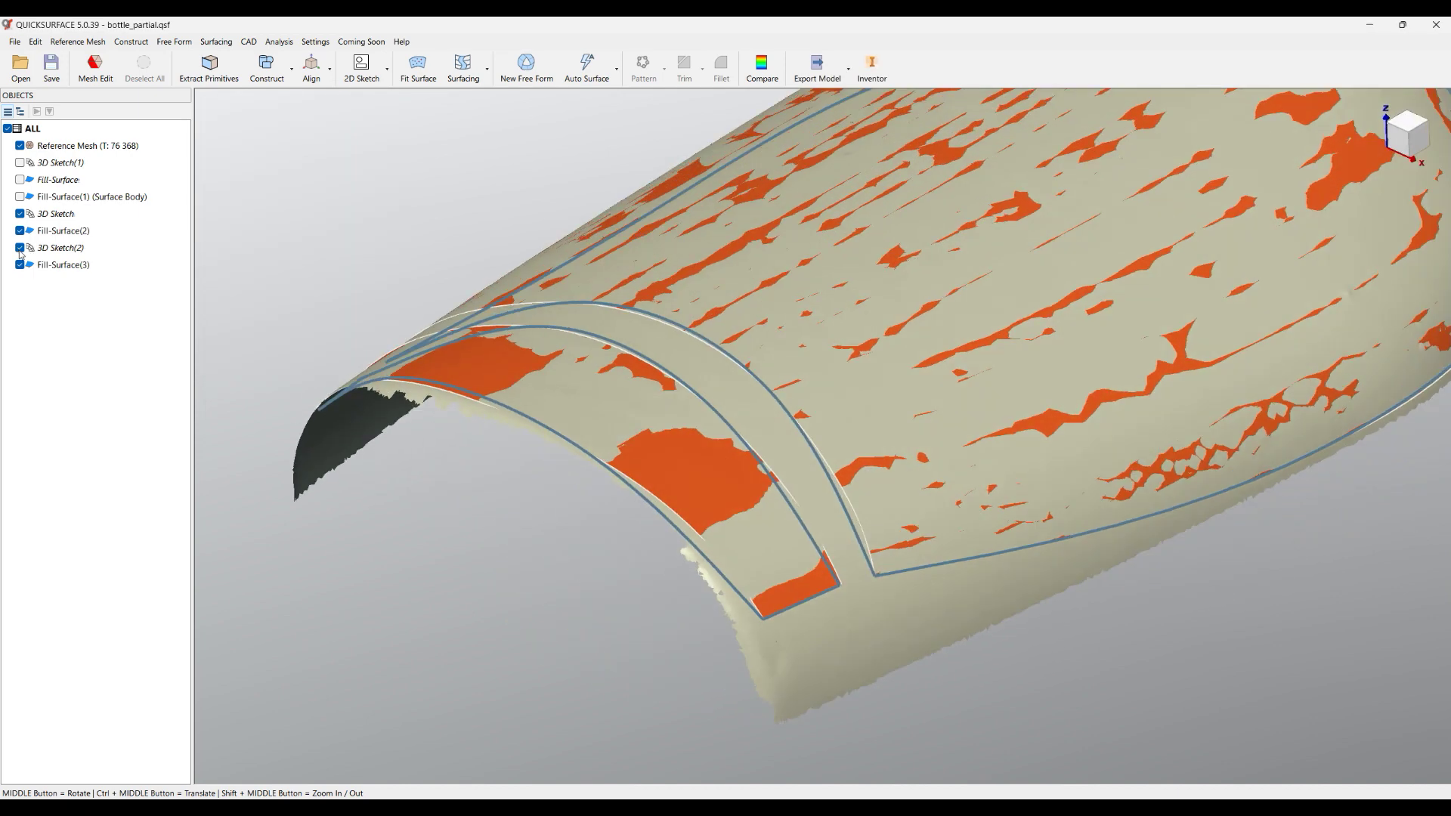
click(20, 247)
click(20, 214)
Hide the reference mesh and preview a Blend surface (Experimental) between the main surface's and strip's gap edges.
click(20, 145)
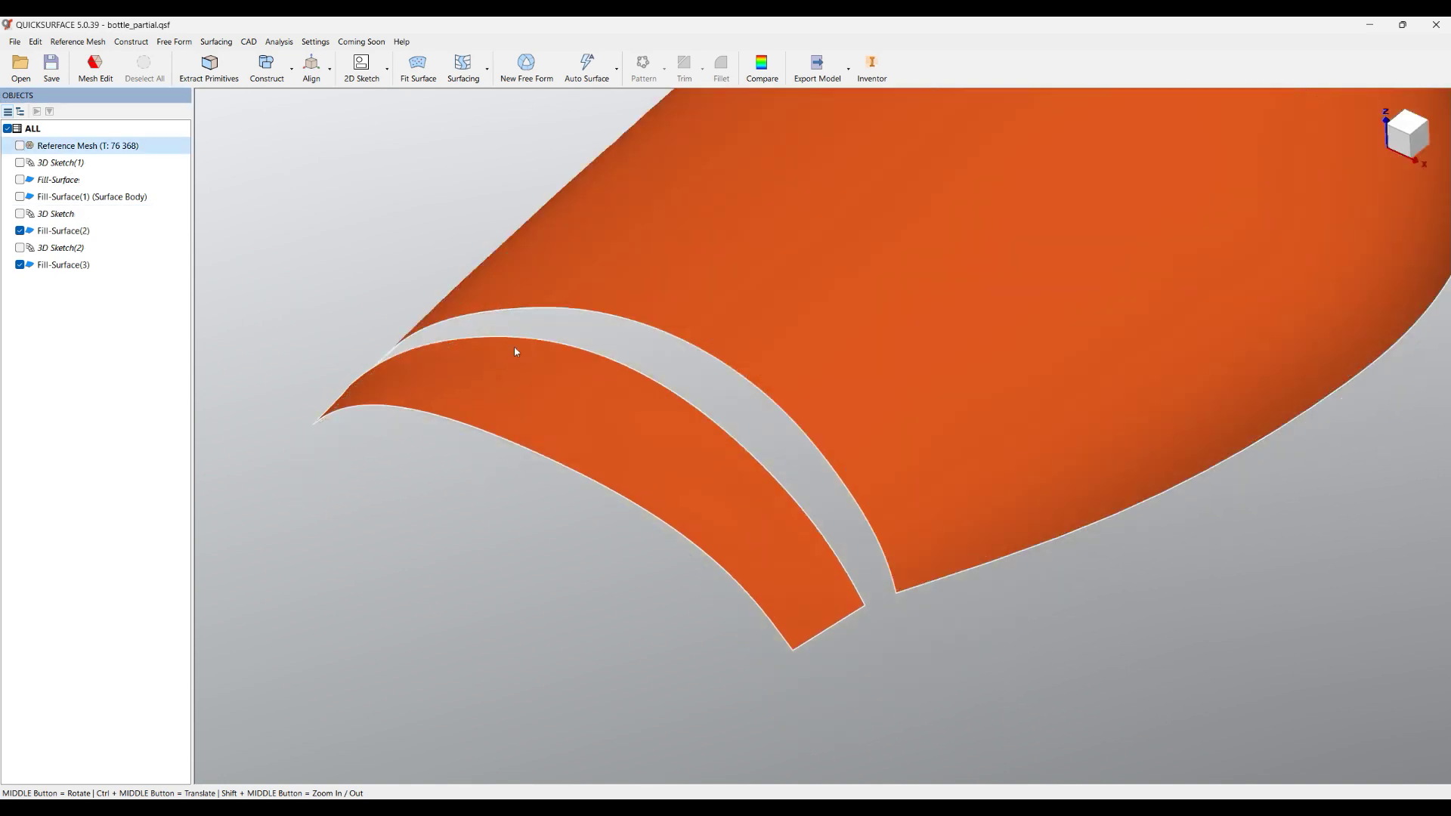
middle_drag(512, 350, 708, 323)
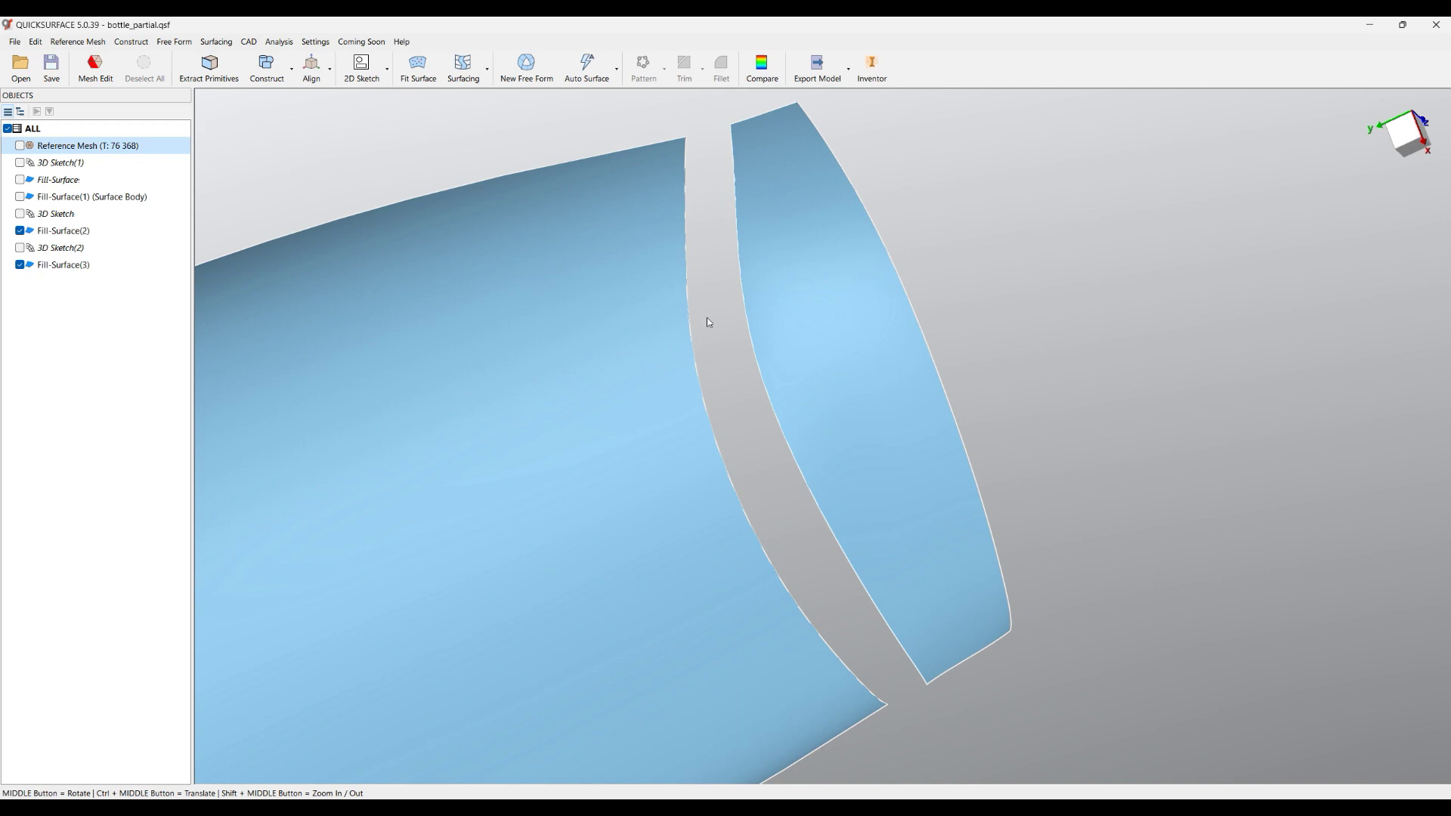
click(463, 64)
click(487, 204)
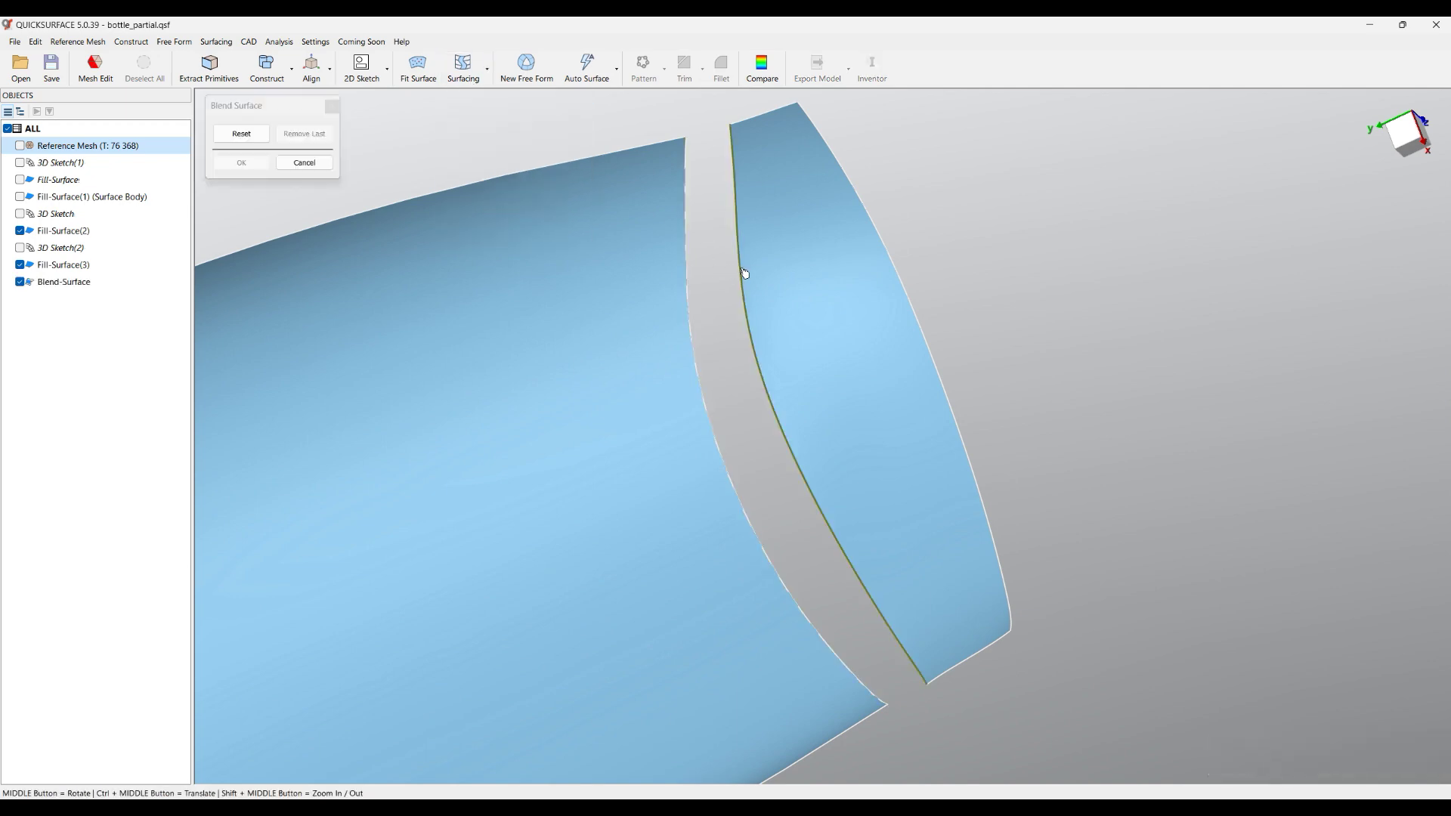
click(687, 304)
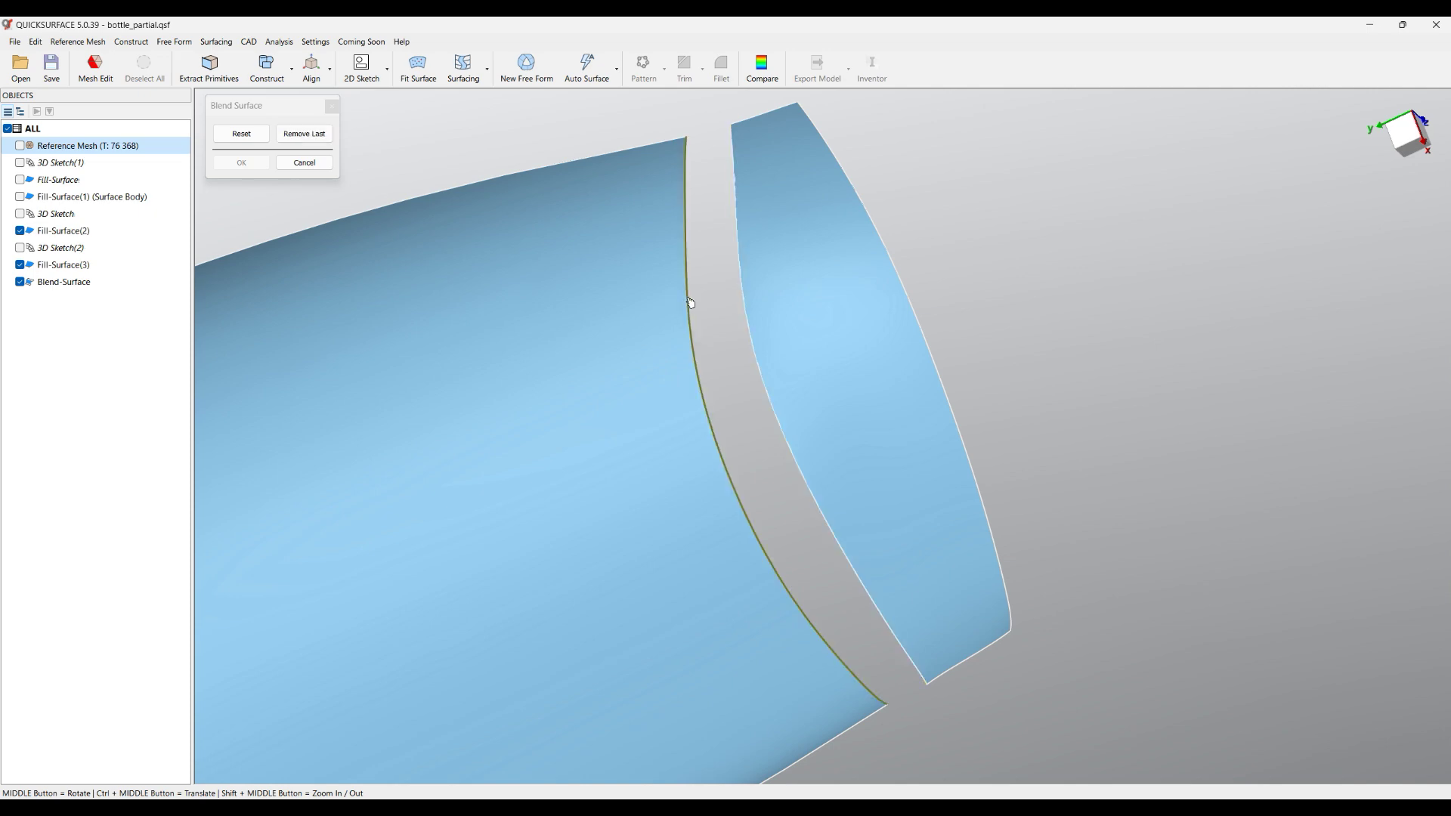
click(745, 303)
middle_drag(738, 443, 864, 390)
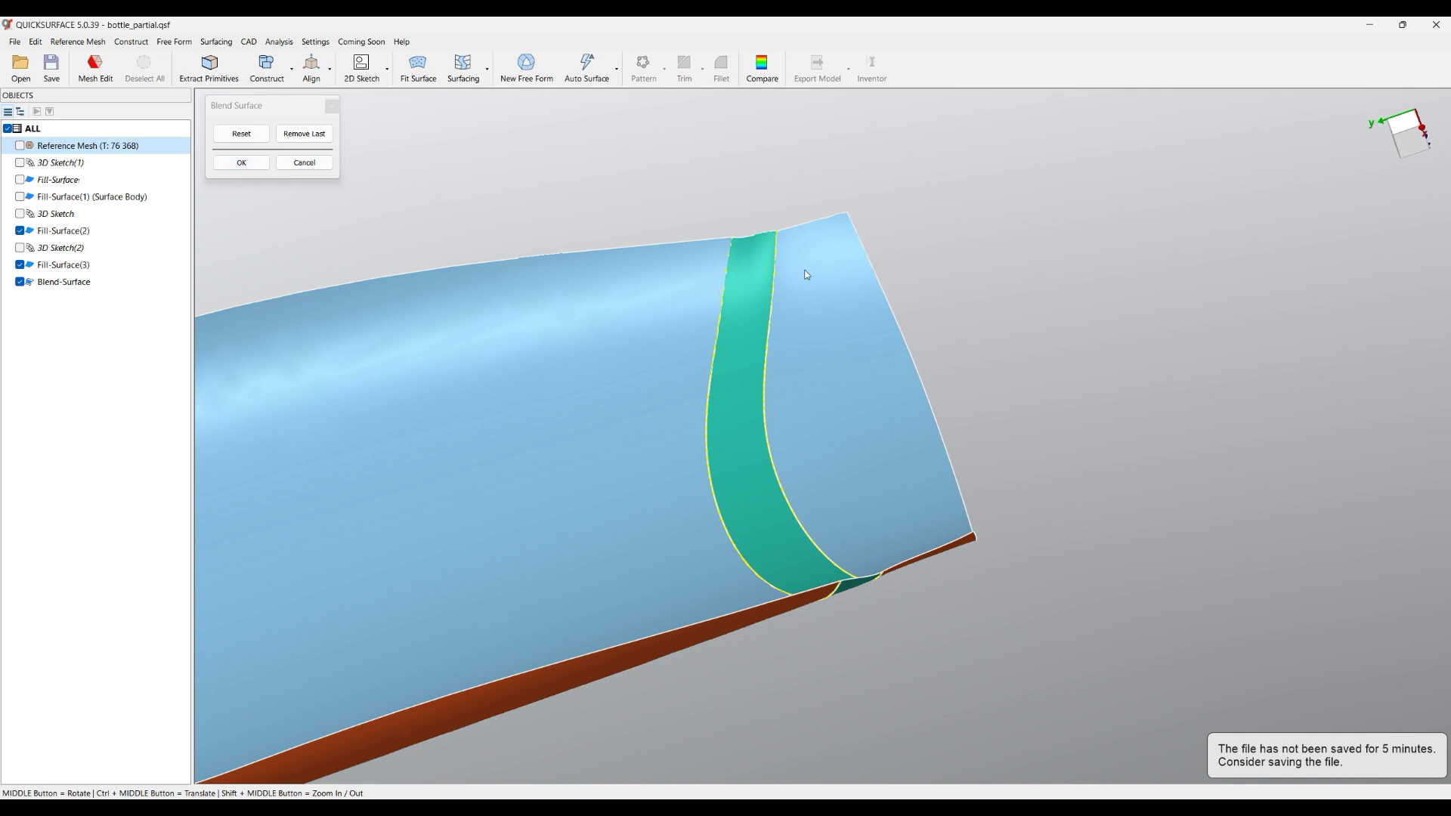
scroll(807, 274, down, 3)
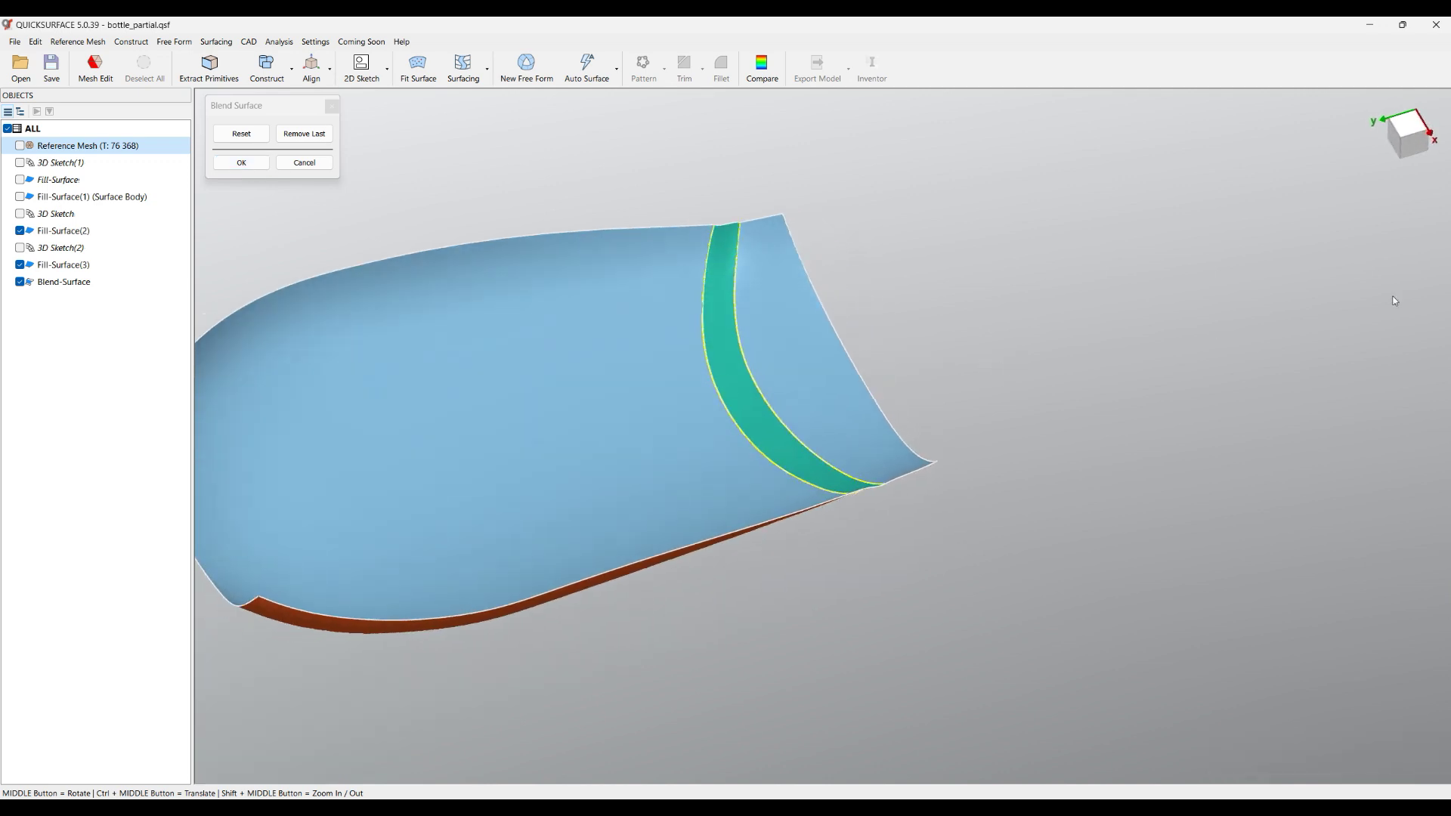